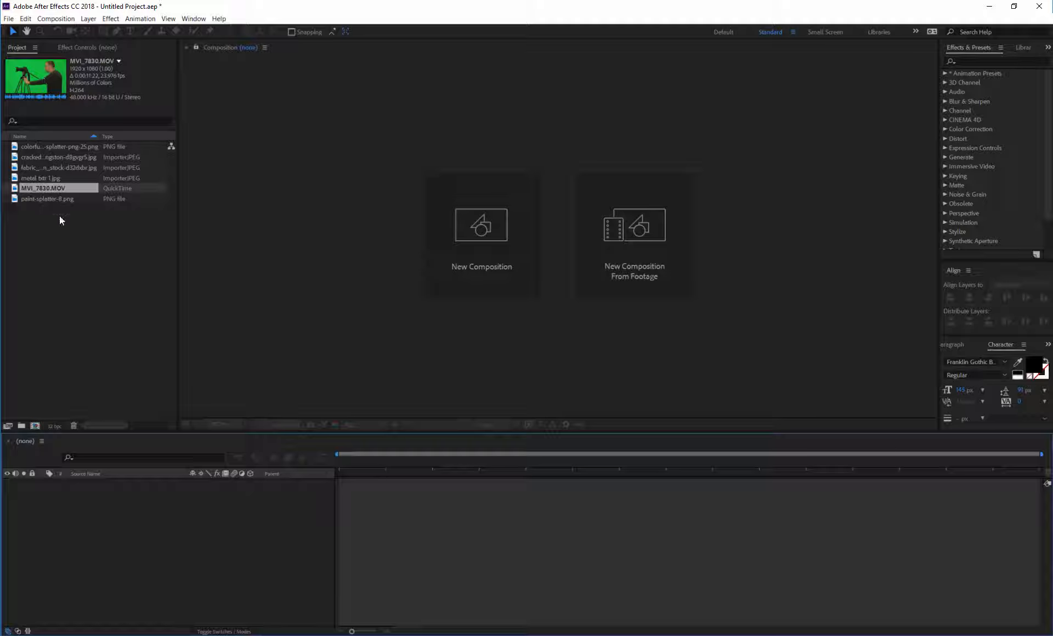
# Create a composition from the MVI_7830.MOV footage and go to 0:00:02:07 in its timeline.
pyautogui.moveTo(43, 189); pyautogui.dragTo(34, 426)
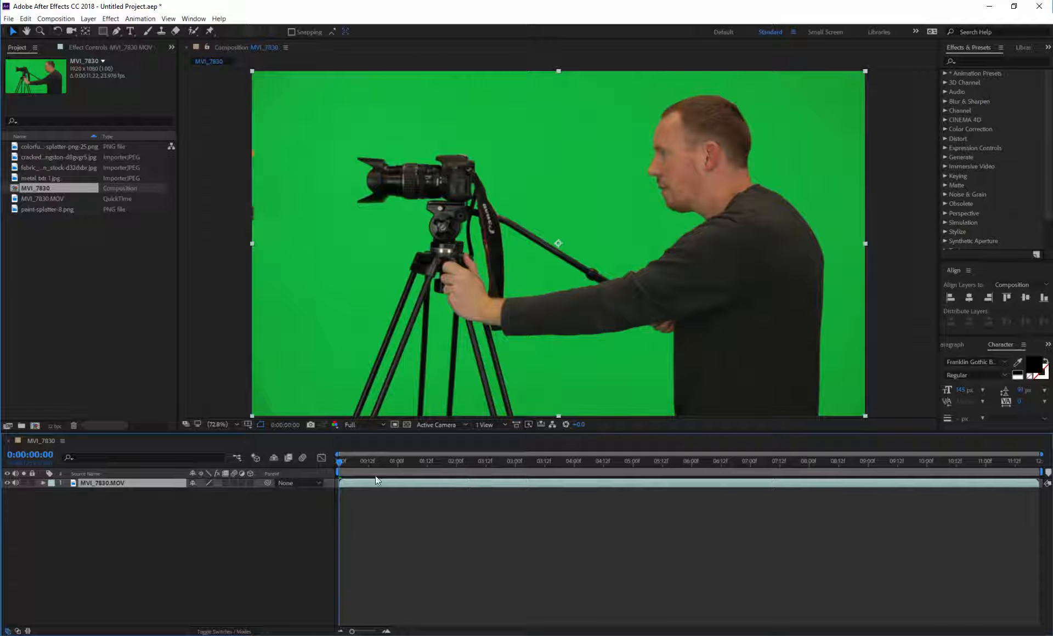
pyautogui.moveTo(339, 462); pyautogui.dragTo(480, 463)
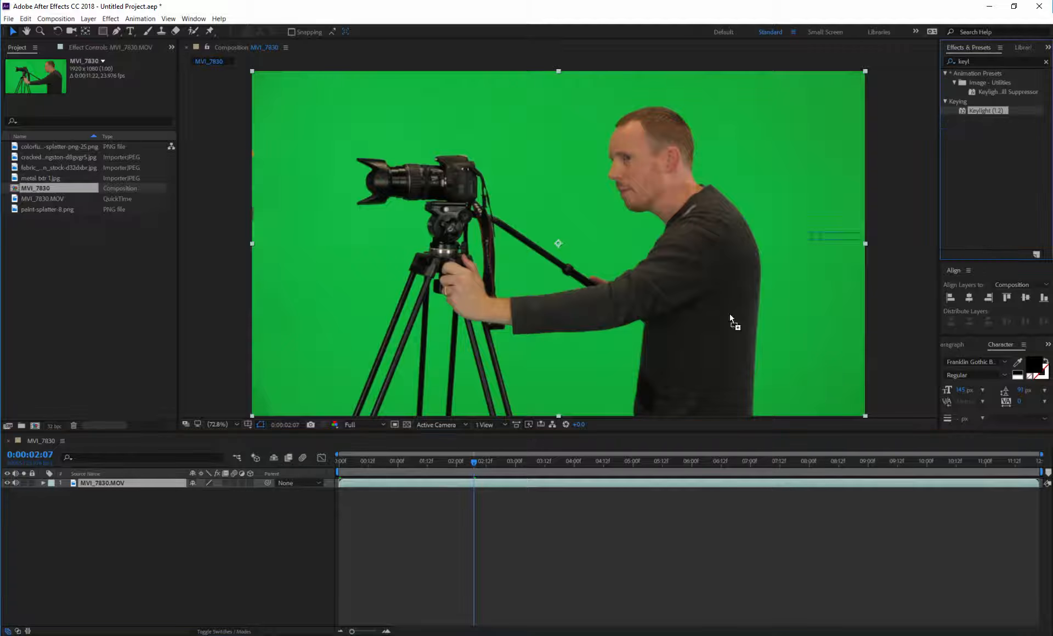
# Apply Keylight (1.2) to the MVI_7830.MOV layer and sample the green backdrop as its Screen Colour.
pyautogui.moveTo(733, 320); pyautogui.dragTo(576, 484)
pyautogui.click(117, 139)
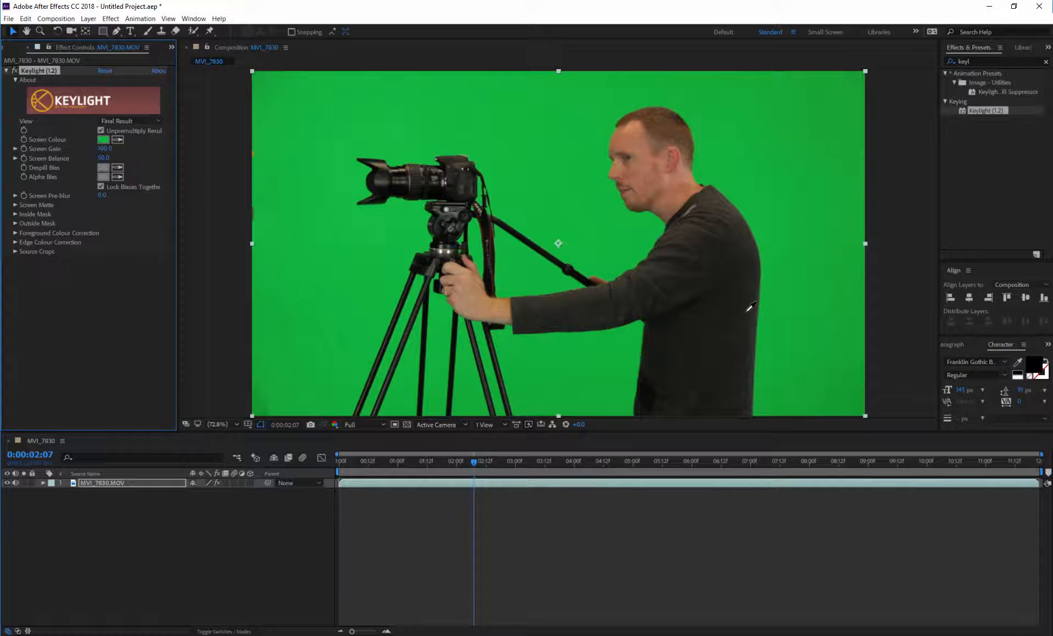
pyautogui.click(328, 253)
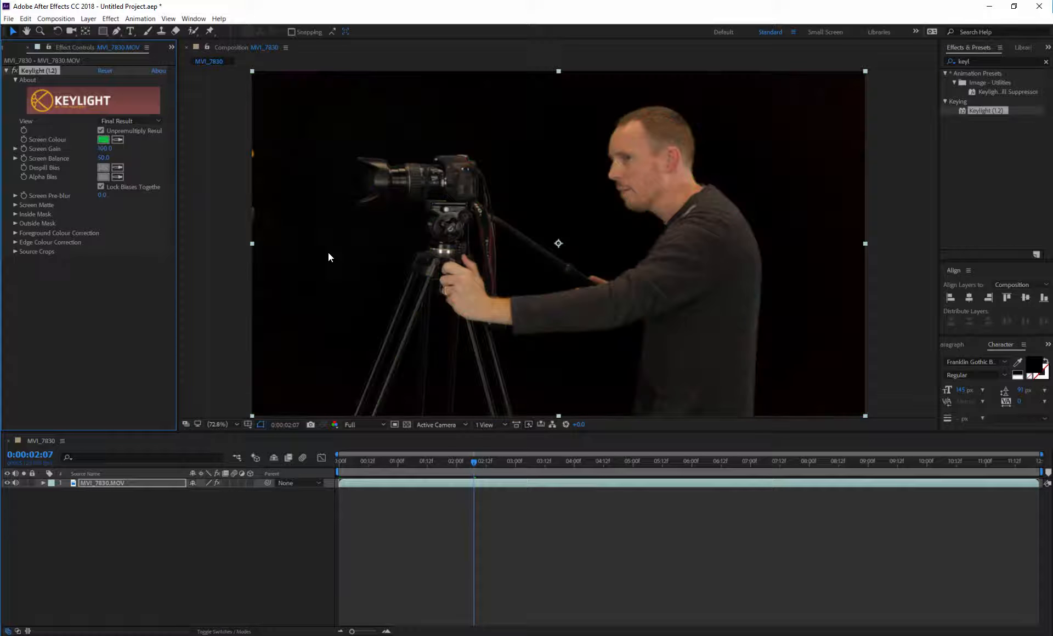
# Using the Screen Matte view, set Clip Black to 15 and Clip White to 50, and return to Final Result.
pyautogui.click(122, 123)
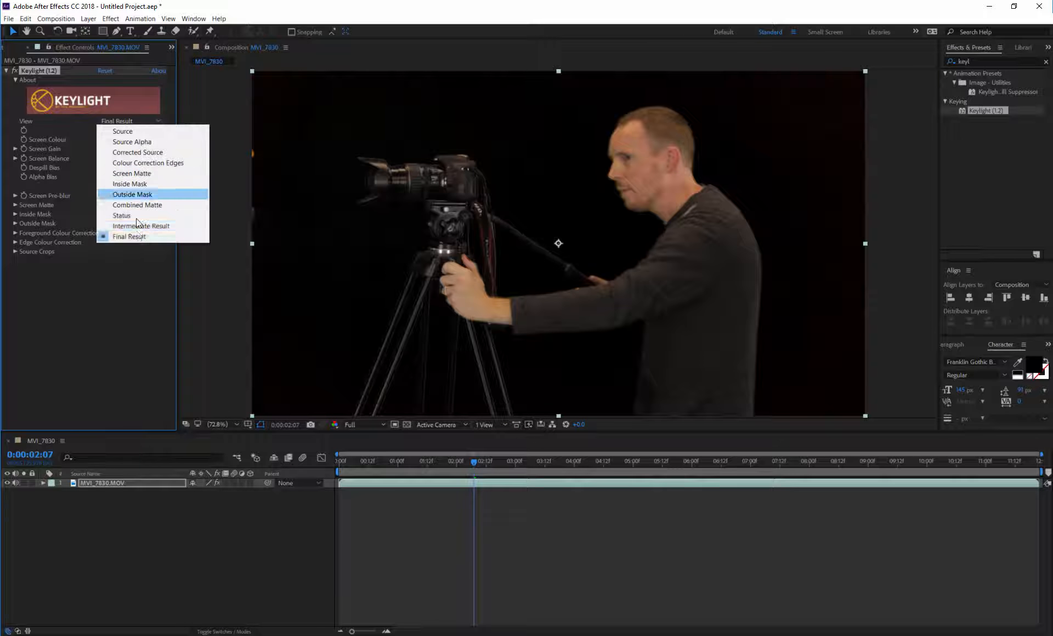
pyautogui.click(141, 173)
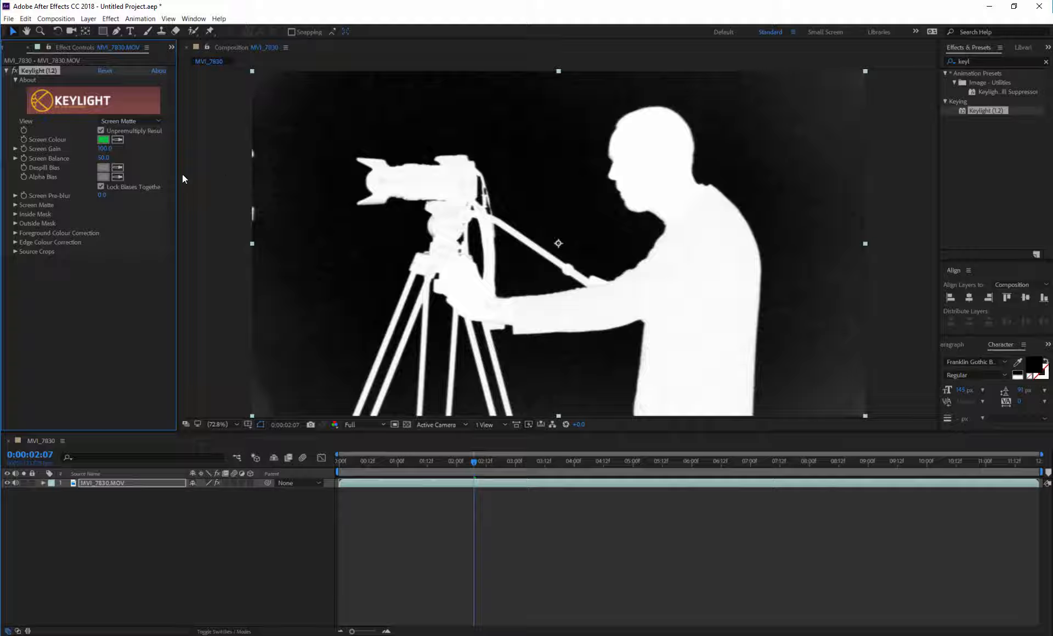
pyautogui.click(16, 205)
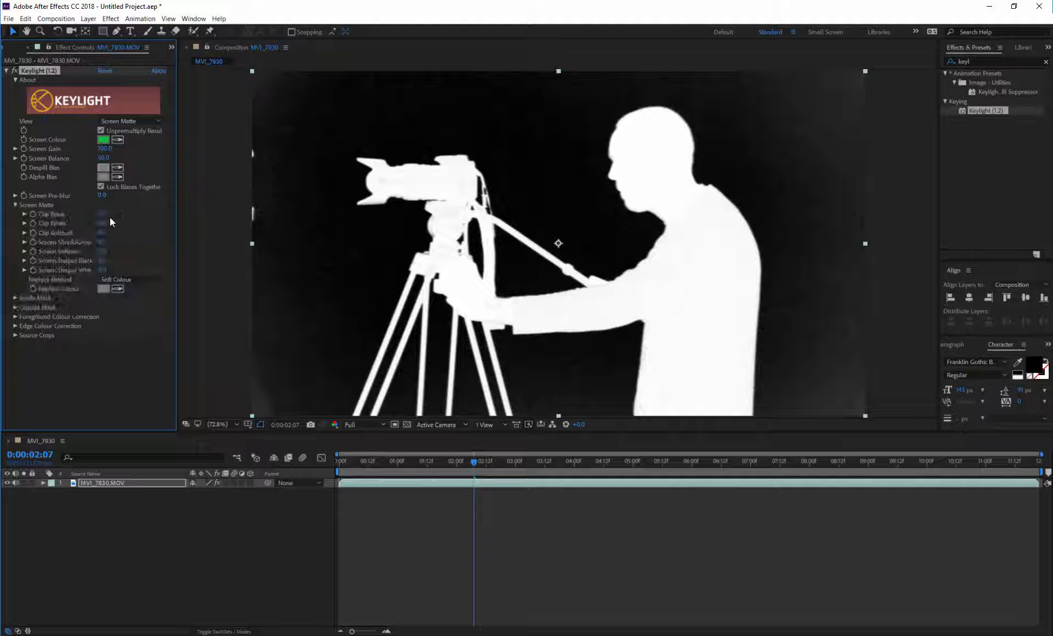
pyautogui.moveTo(109, 214); pyautogui.dragTo(87, 223)
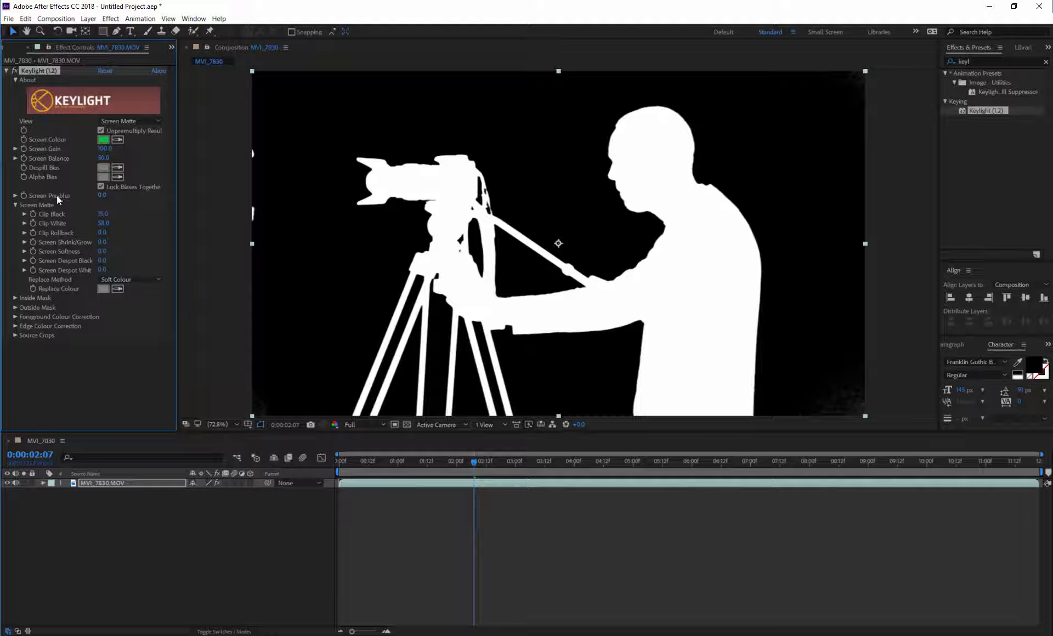
pyautogui.click(142, 122)
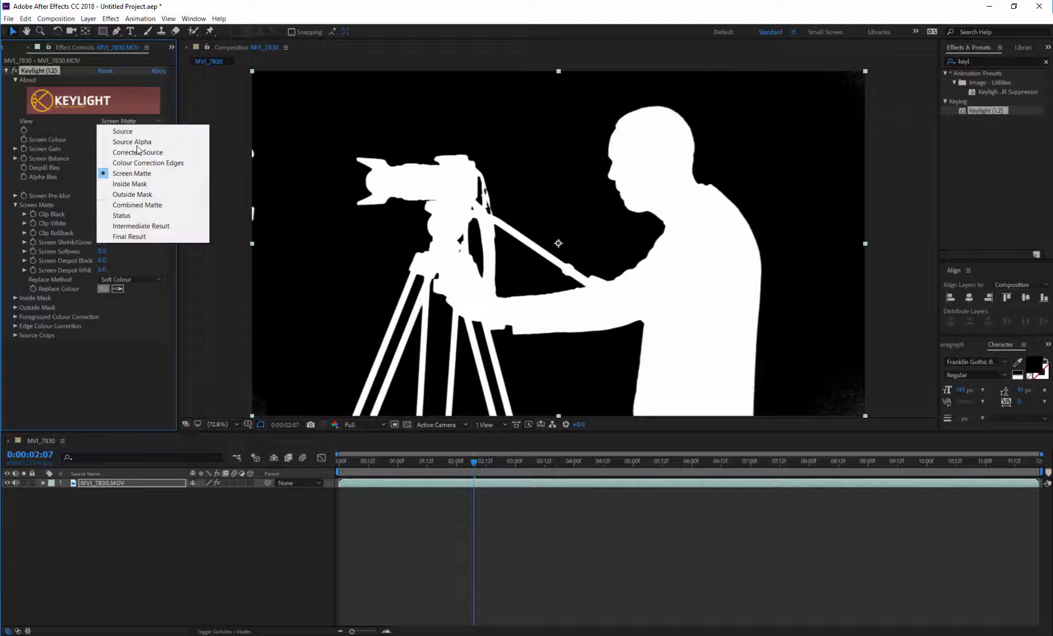
pyautogui.click(138, 236)
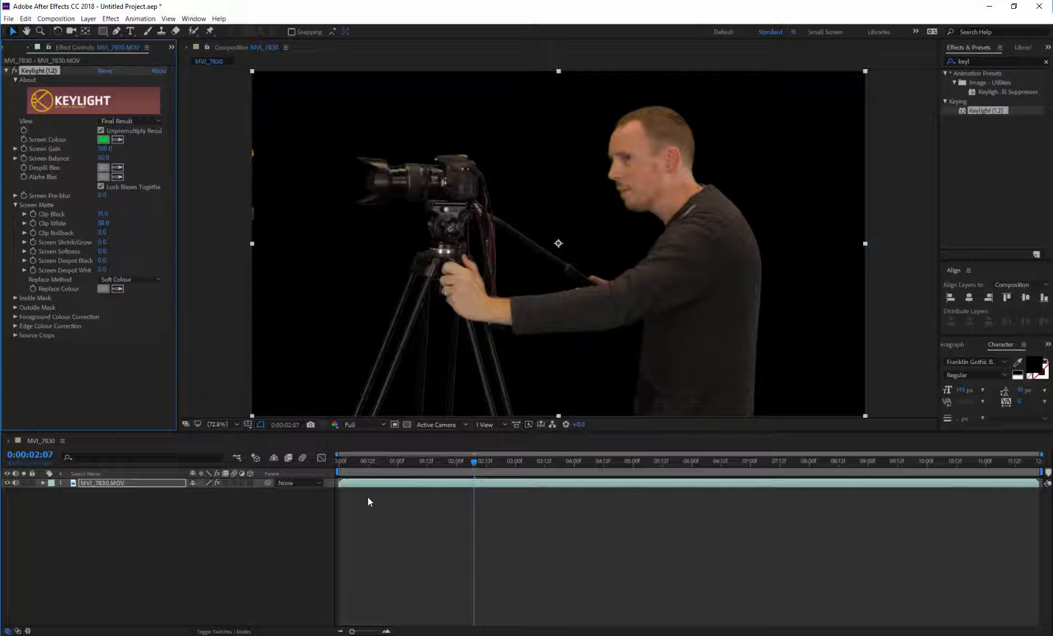
# Mask out the stray marks at the frame's left edge with a rectangular mask set to Subtract.
pyautogui.click(372, 483)
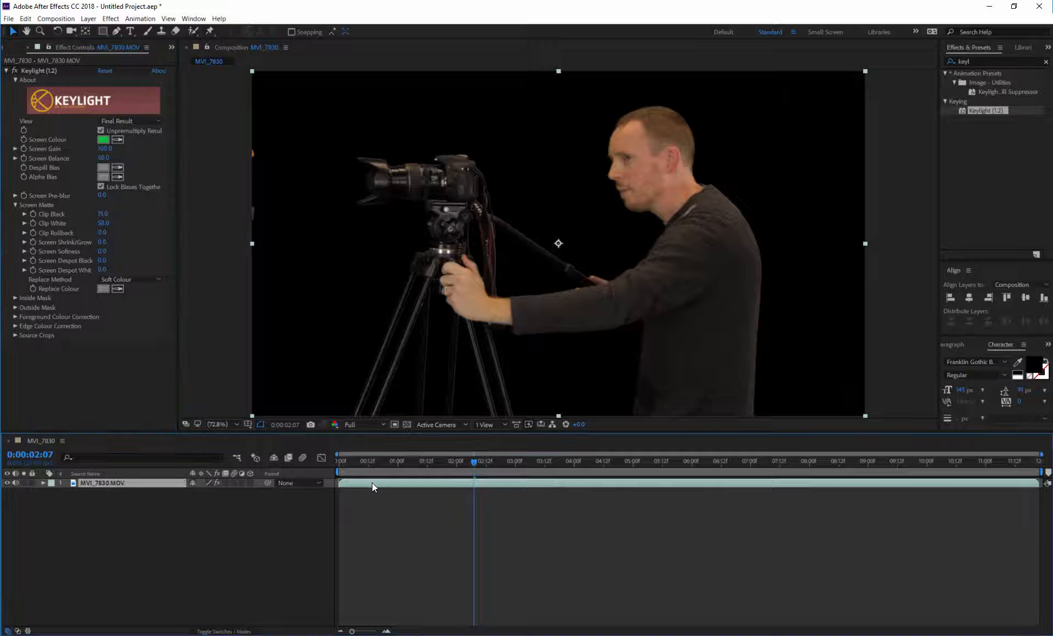
pyautogui.click(106, 34)
pyautogui.moveTo(223, 120); pyautogui.dragTo(282, 283)
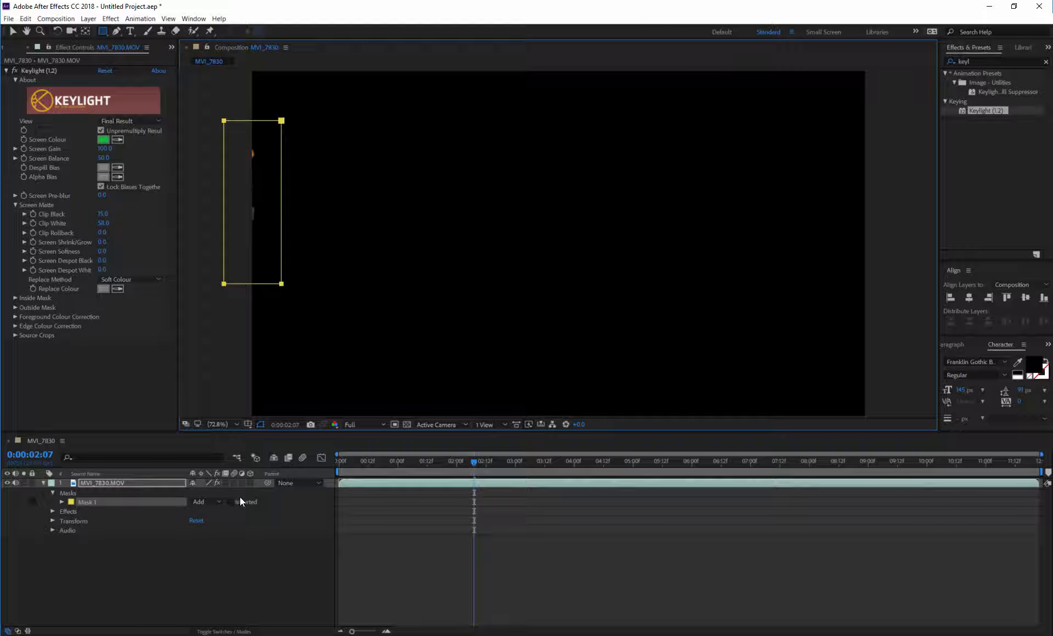
pyautogui.click(211, 502)
pyautogui.click(219, 533)
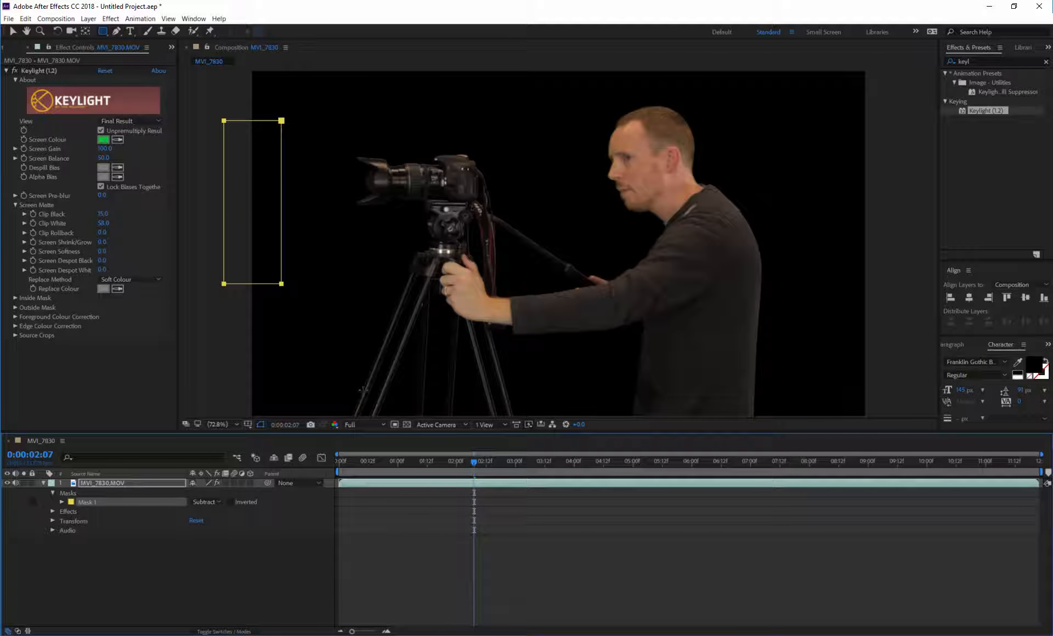
pyautogui.click(43, 483)
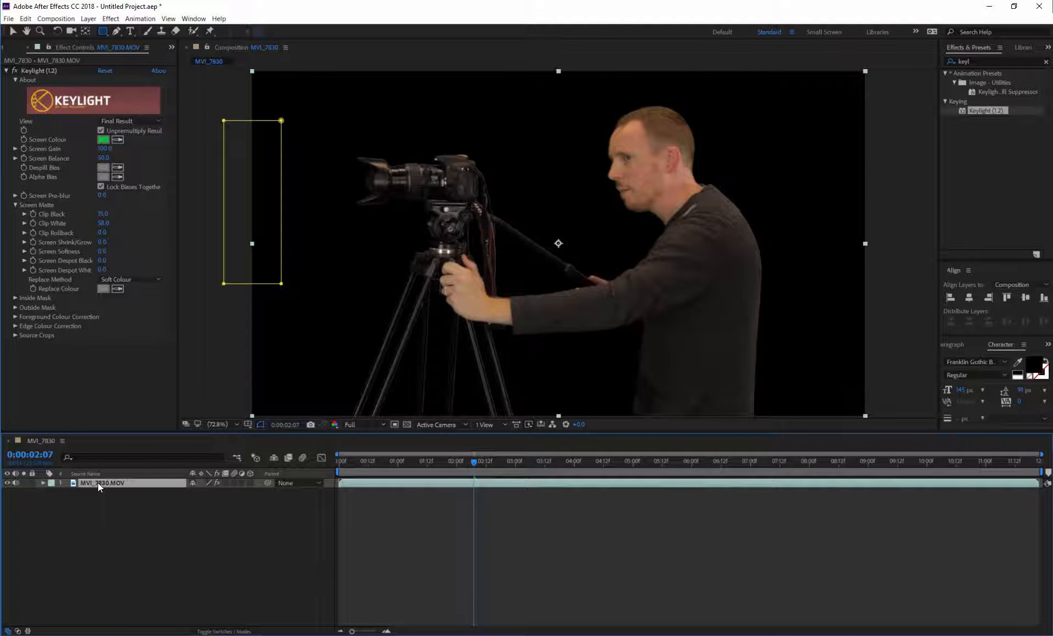
# Duplicate the keyed MVI_7830.MOV layer and disable Keylight on the lower copy.
pyautogui.hotkey('ctrl', 'd')
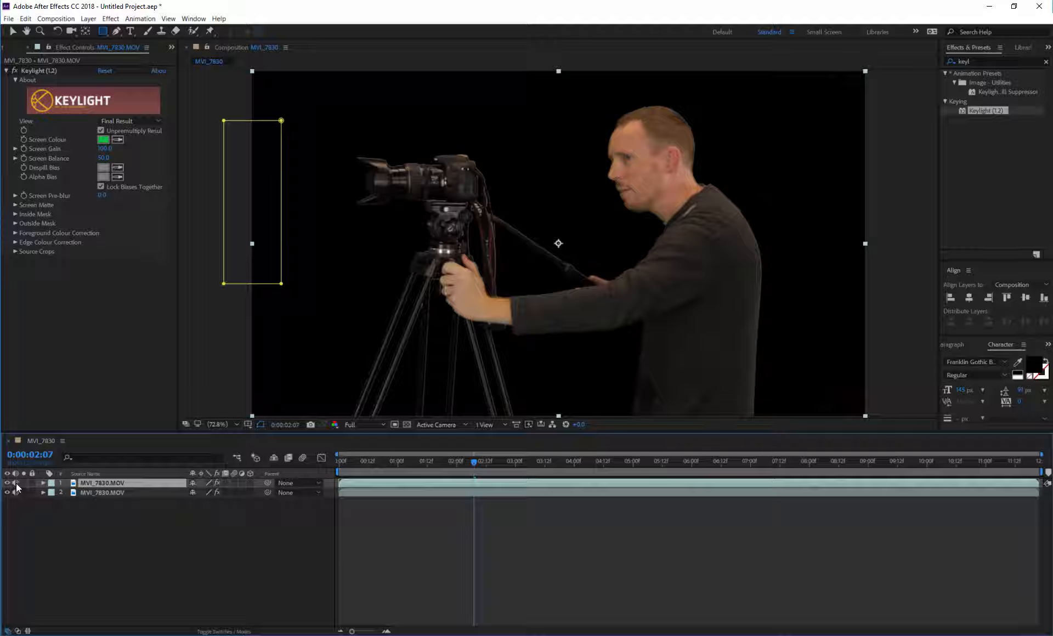
pyautogui.click(97, 494)
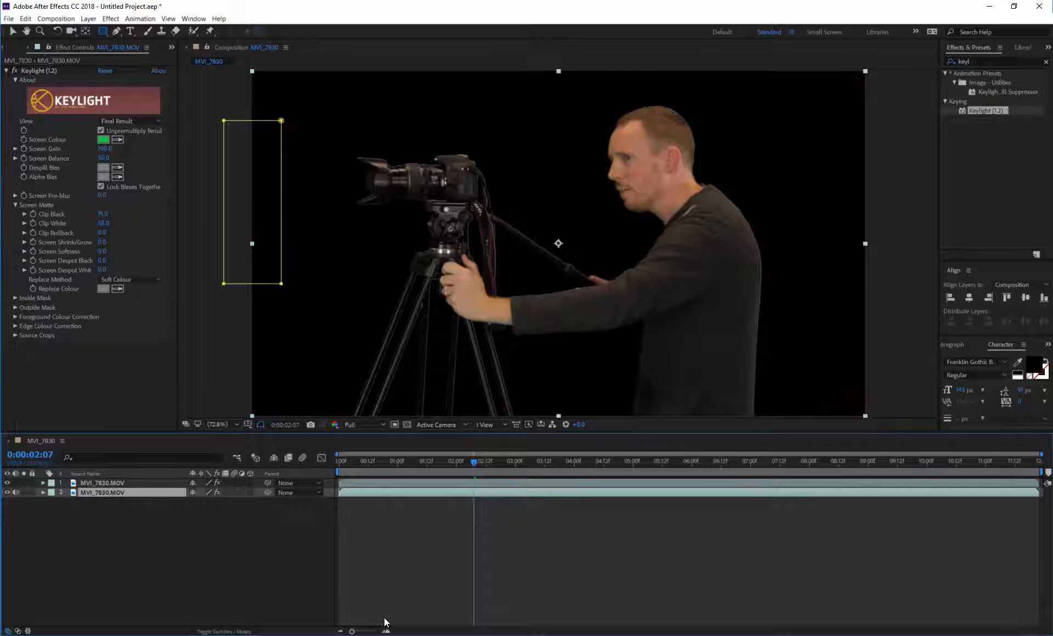
pyautogui.click(14, 71)
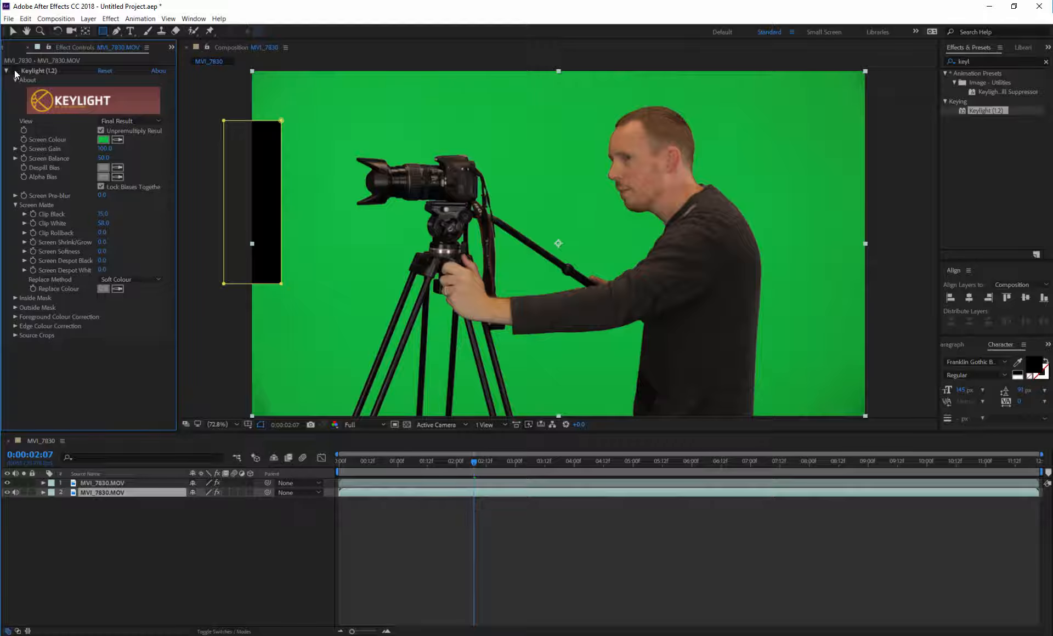
# Show the layer transfer controls and set the lower clip's track matte to Alpha Matte "MVI_7830.MOV".
pyautogui.click(73, 482)
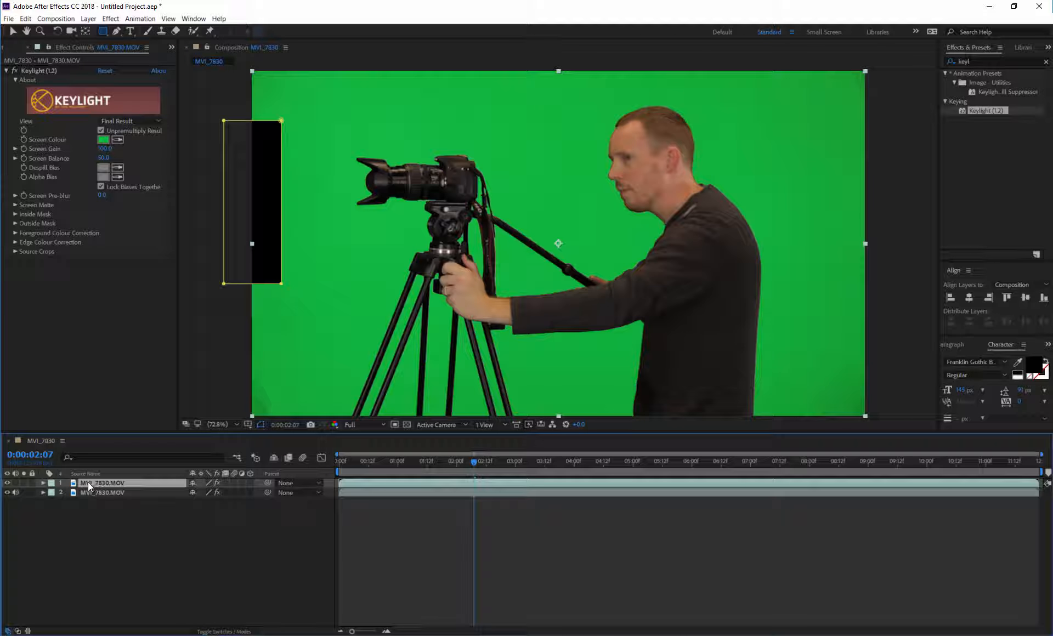
pyautogui.click(126, 492)
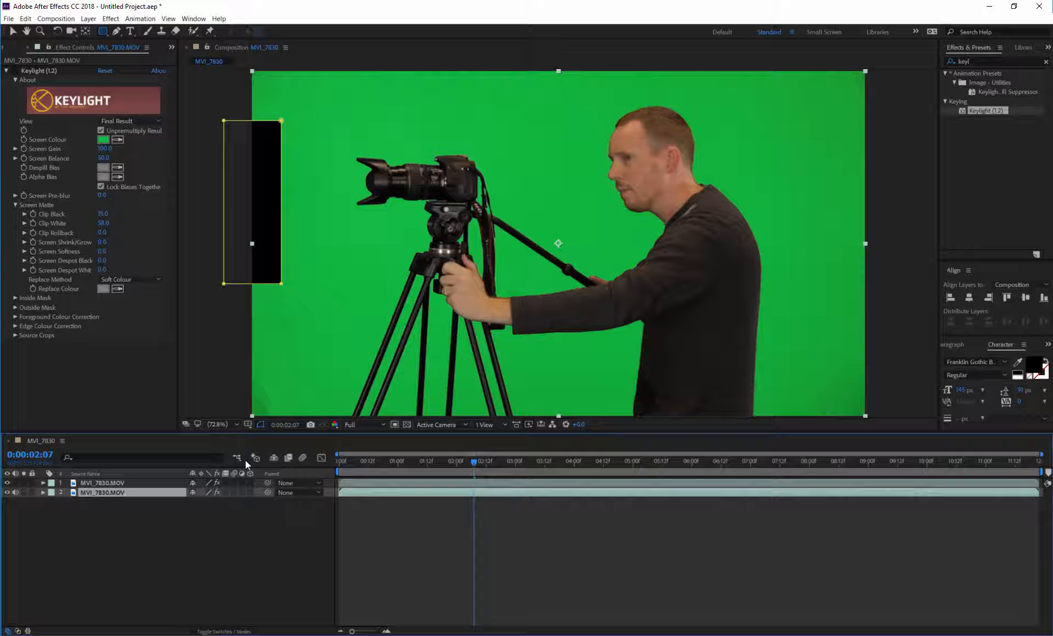
pyautogui.click(230, 631)
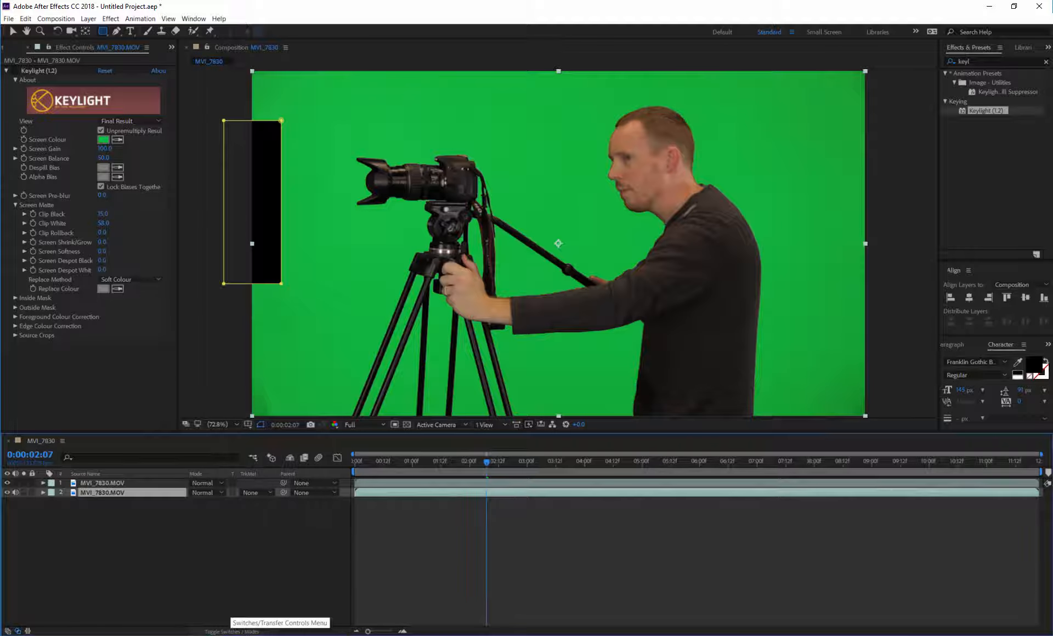
pyautogui.click(261, 495)
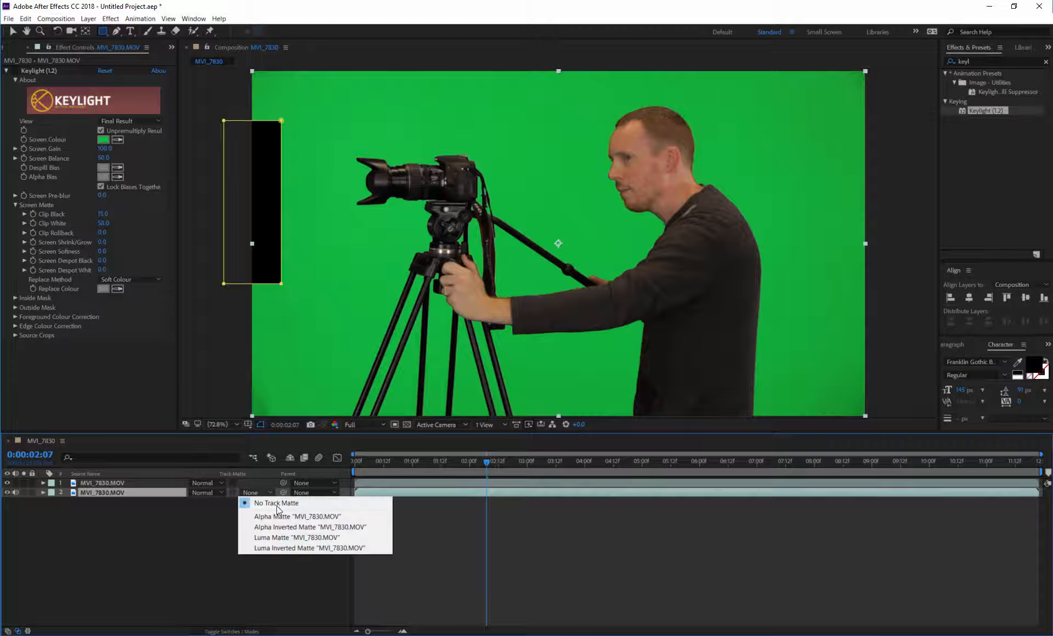
pyautogui.click(127, 539)
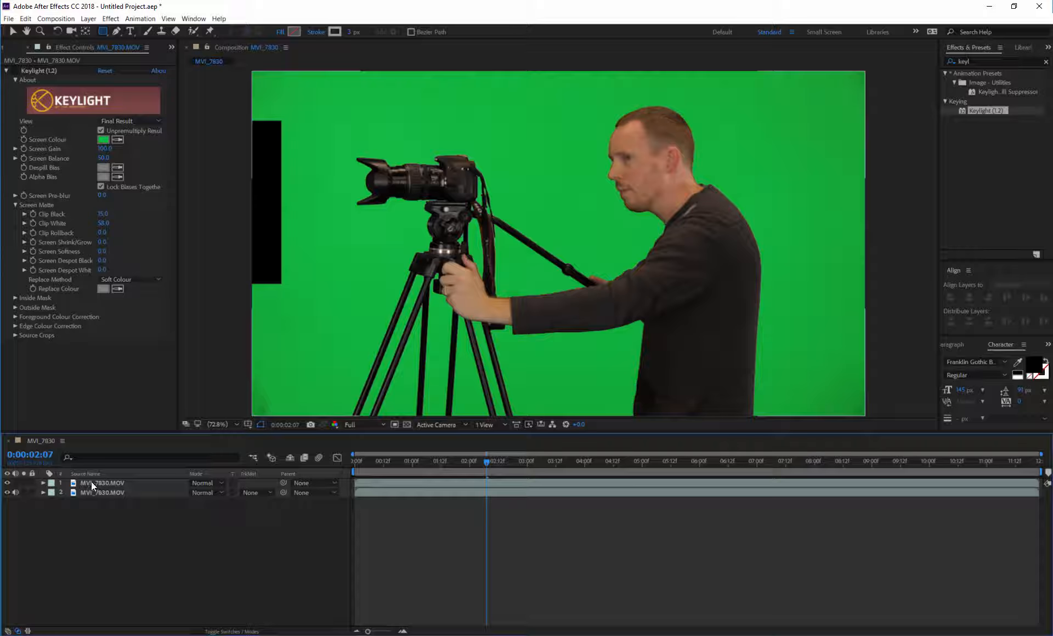
pyautogui.click(103, 491)
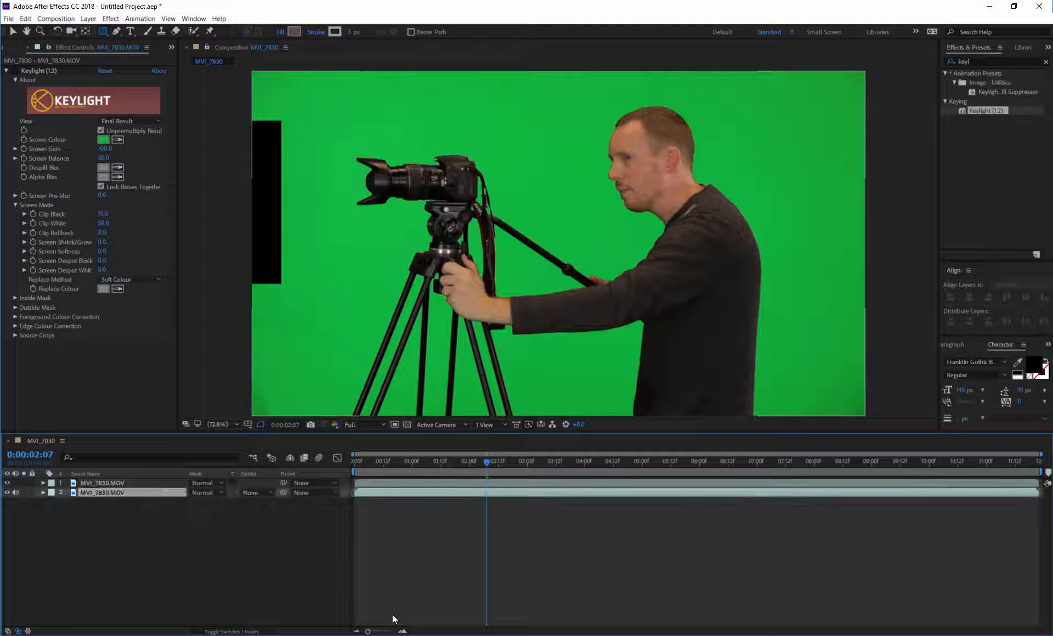
pyautogui.click(252, 494)
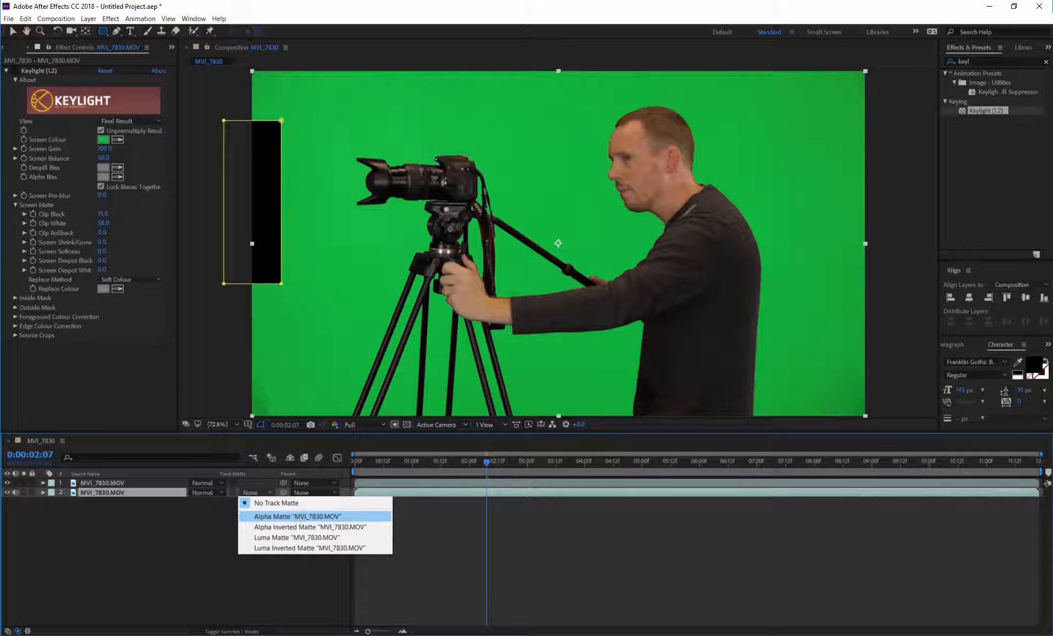
pyautogui.click(297, 517)
pyautogui.click(123, 503)
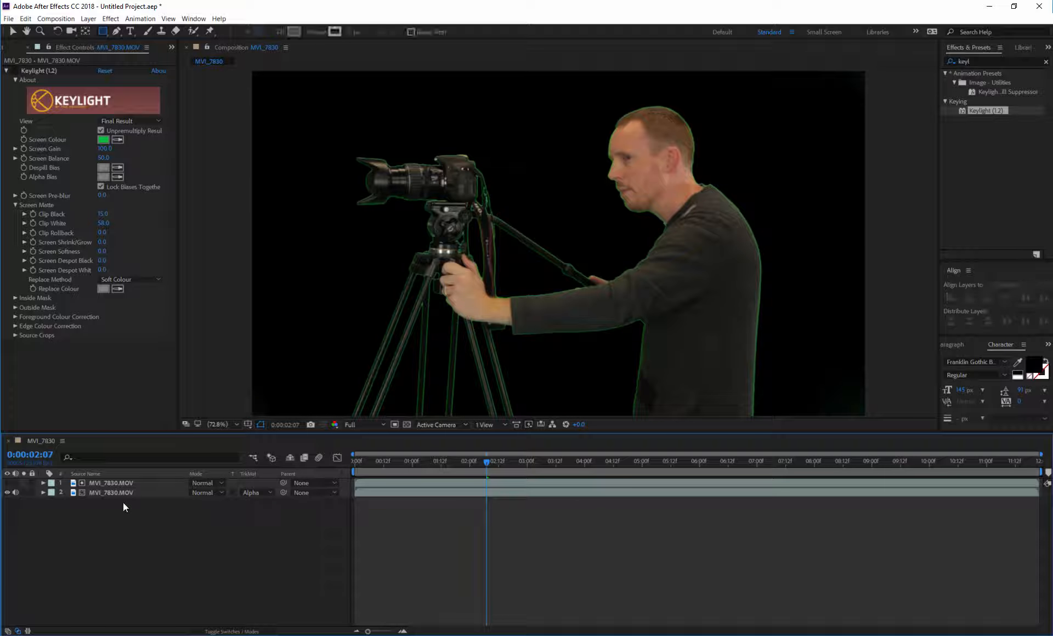
# Add the cracked wall JPG to the composition as a background beneath both footage layers.
pyautogui.click(110, 483)
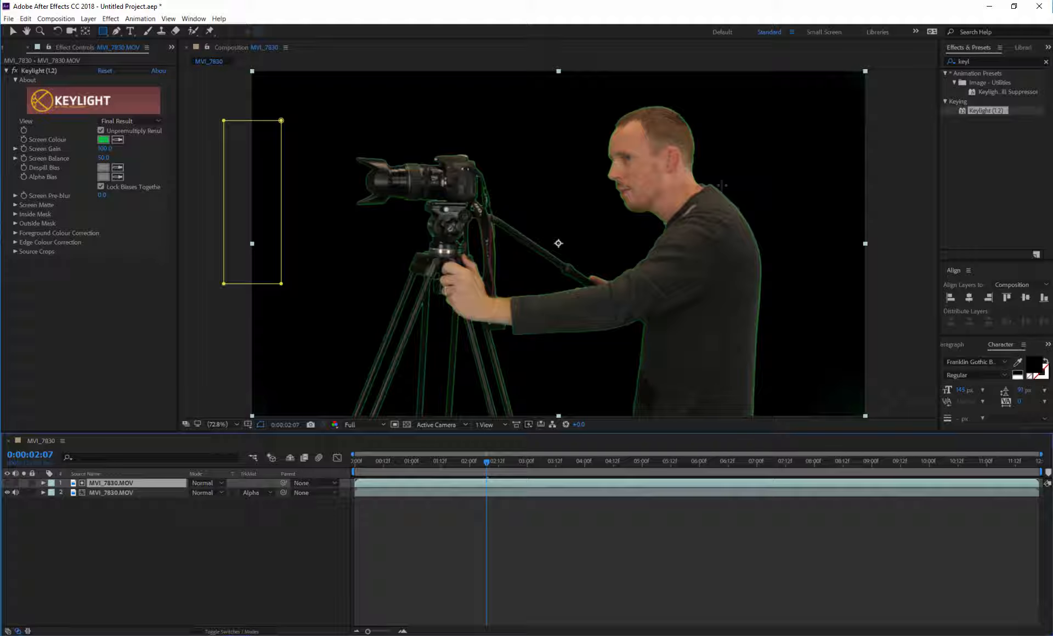
pyautogui.click(95, 291)
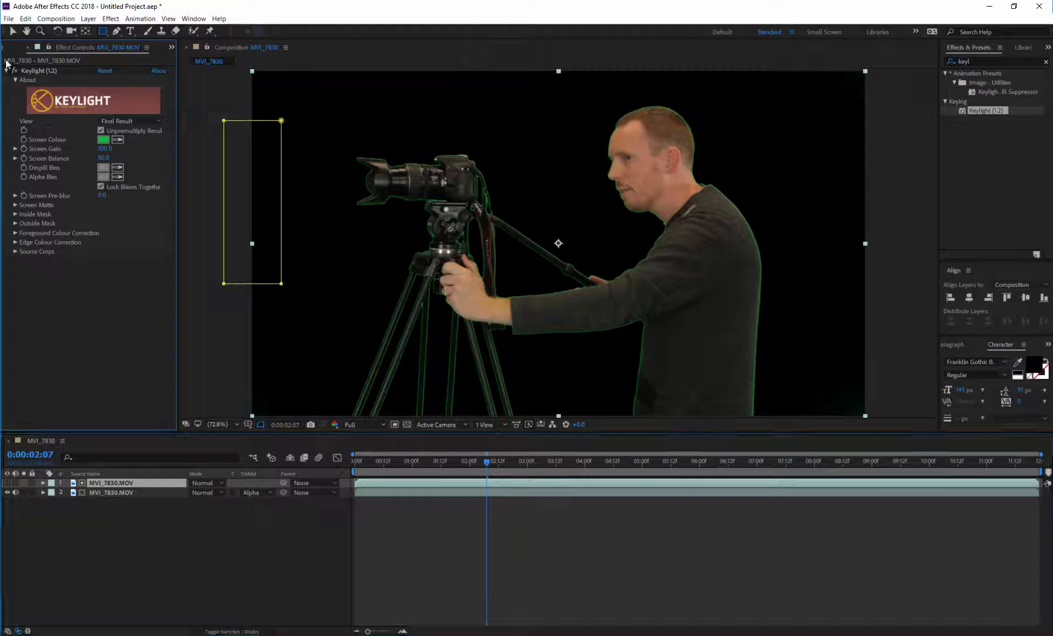
pyautogui.click(4, 48)
pyautogui.click(56, 166)
pyautogui.click(57, 157)
pyautogui.moveTo(58, 156); pyautogui.dragTo(201, 594)
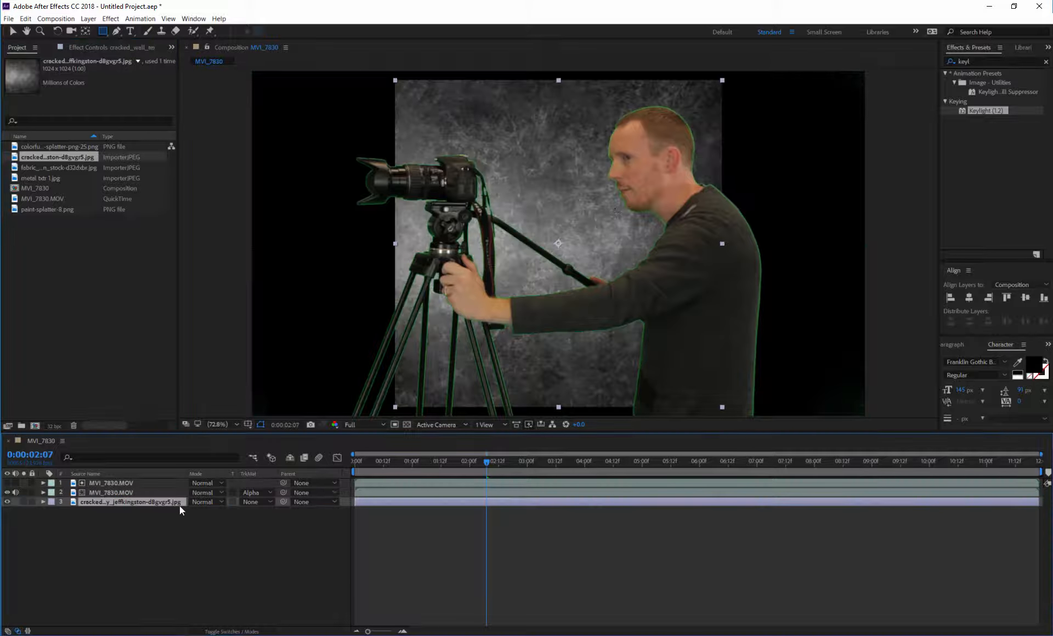
# Scale the cracked wall background to 194% so it fills the frame.
pyautogui.press('t')
pyautogui.moveTo(211, 511); pyautogui.dragTo(257, 511)
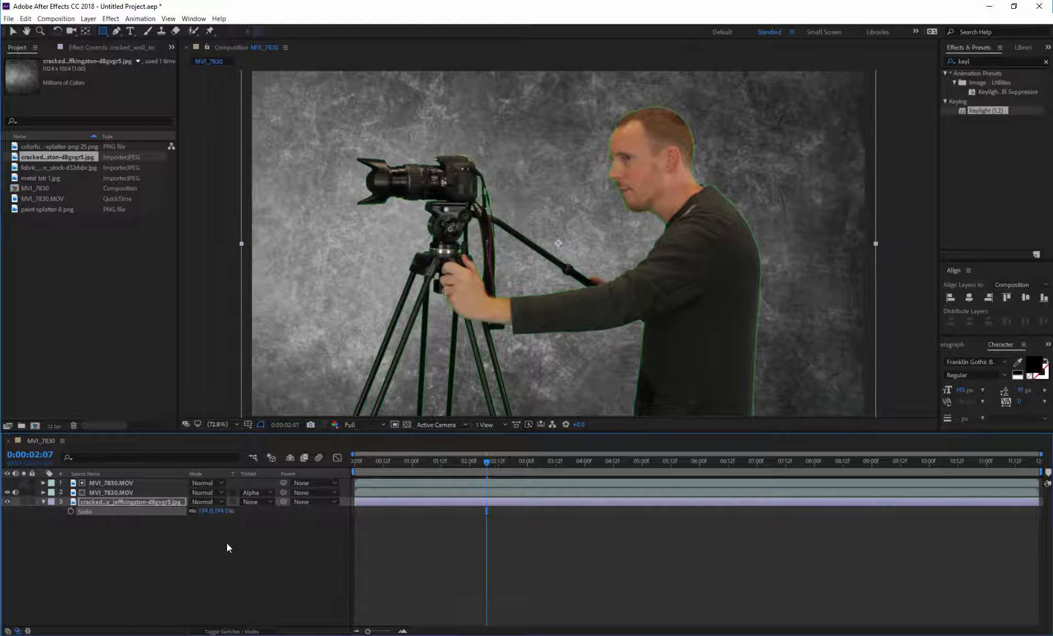
pyautogui.click(226, 546)
# Set Keylight's Screen Gain to 109 on the top footage layer.
pyautogui.click(126, 483)
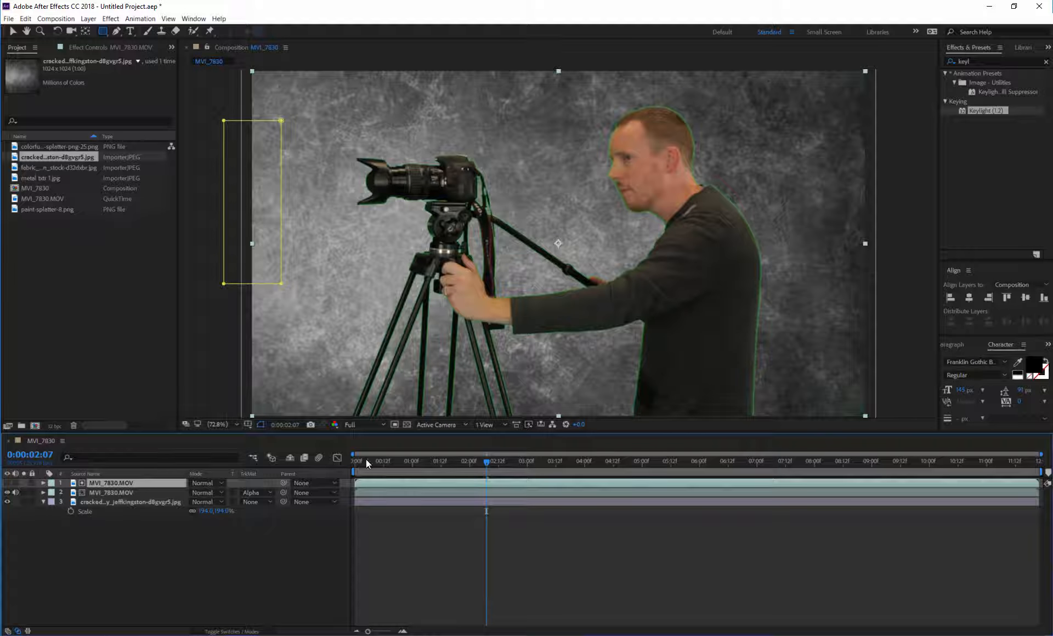
pyautogui.click(92, 48)
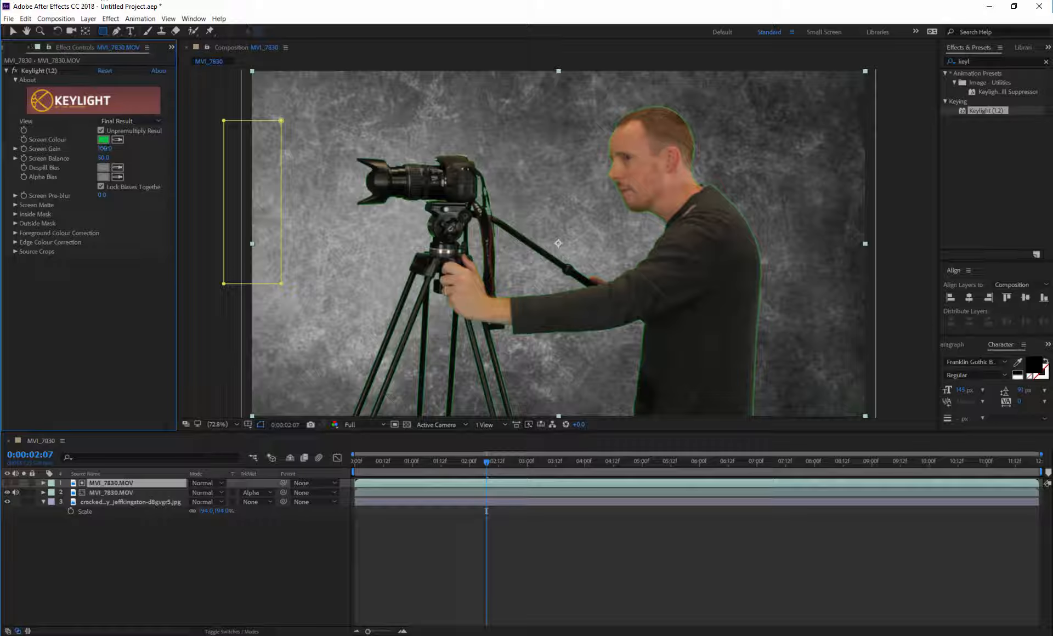
pyautogui.moveTo(104, 149); pyautogui.dragTo(81, 152)
pyautogui.moveTo(81, 152); pyautogui.dragTo(80, 152)
# Try the Source and Hard Colour replace methods in the top clip's Screen Matte settings, and return to Soft Colour.
pyautogui.click(15, 196)
pyautogui.click(16, 220)
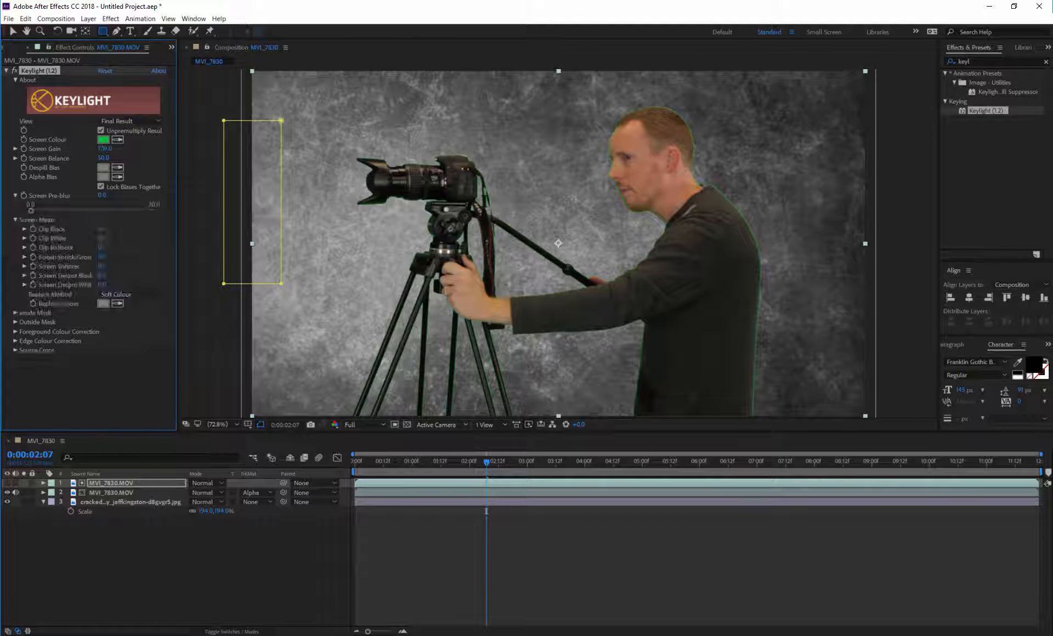
pyautogui.click(137, 296)
pyautogui.click(115, 312)
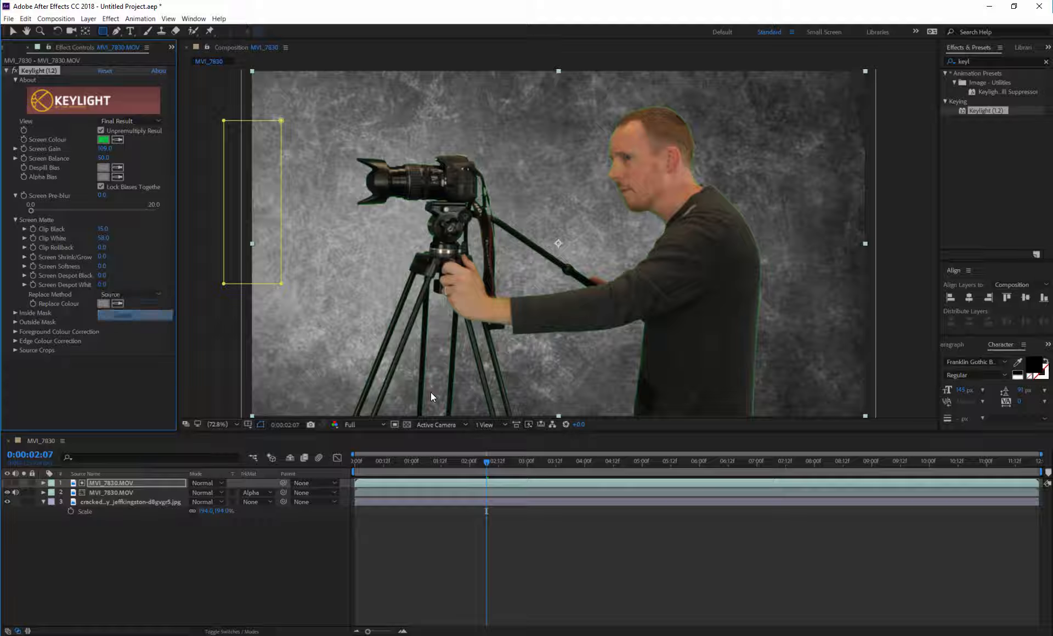
pyautogui.click(133, 298)
pyautogui.click(132, 324)
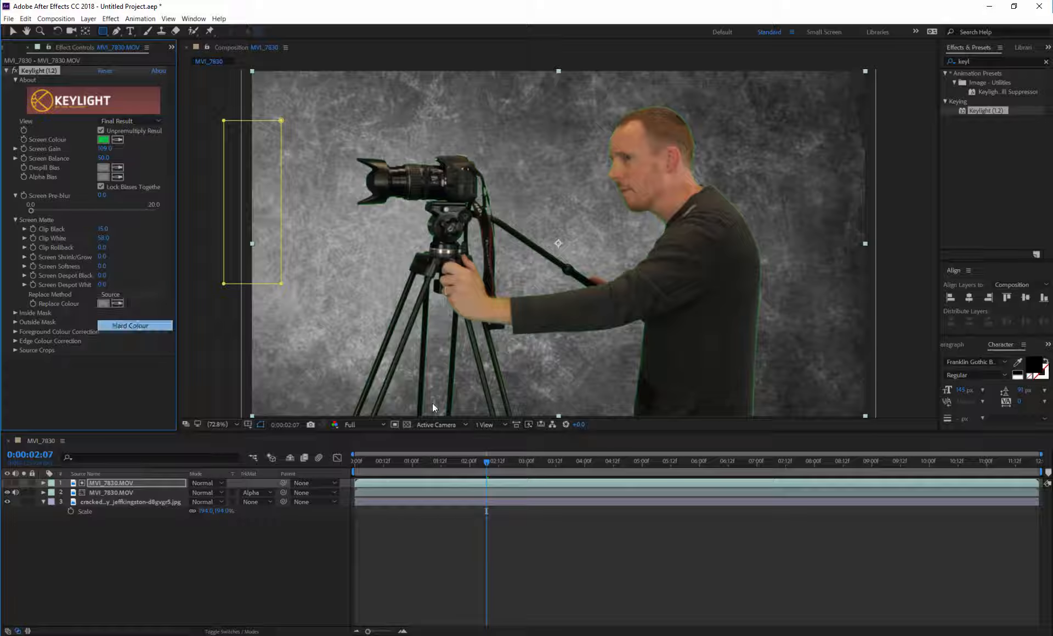
pyautogui.click(134, 296)
pyautogui.click(130, 336)
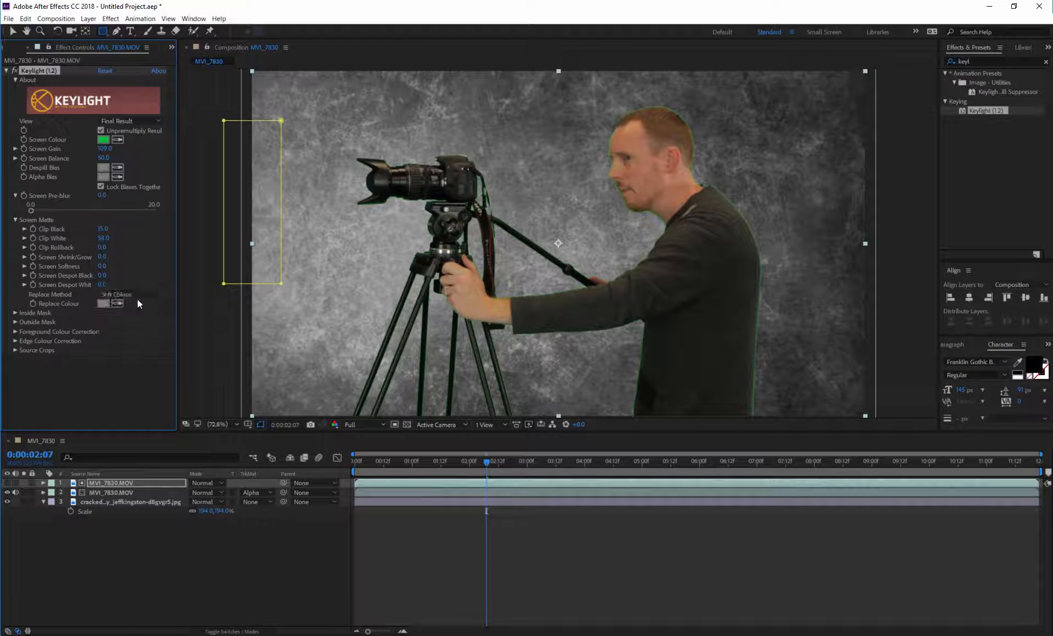
# Set the top clip's Screen Matte to Clip Black 19, Clip White 21, Shrink/Grow -1.0, Softness 2.5 and the Source replace method.
pyautogui.click(138, 298)
pyautogui.click(122, 315)
pyautogui.moveTo(115, 237)
pyautogui.mouseDown()
pyautogui.moveTo(139, 236)
pyautogui.moveTo(100, 240)
pyautogui.mouseUp()
pyautogui.moveTo(98, 256)
pyautogui.mouseDown()
pyautogui.moveTo(84, 256)
pyautogui.moveTo(111, 267)
pyautogui.mouseUp()
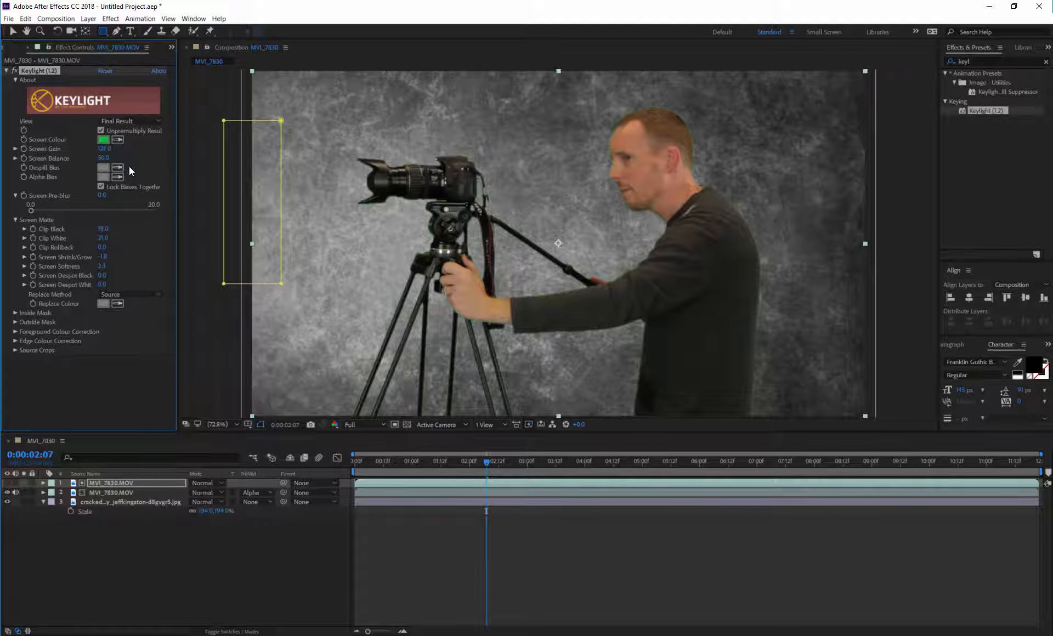
pyautogui.click(129, 383)
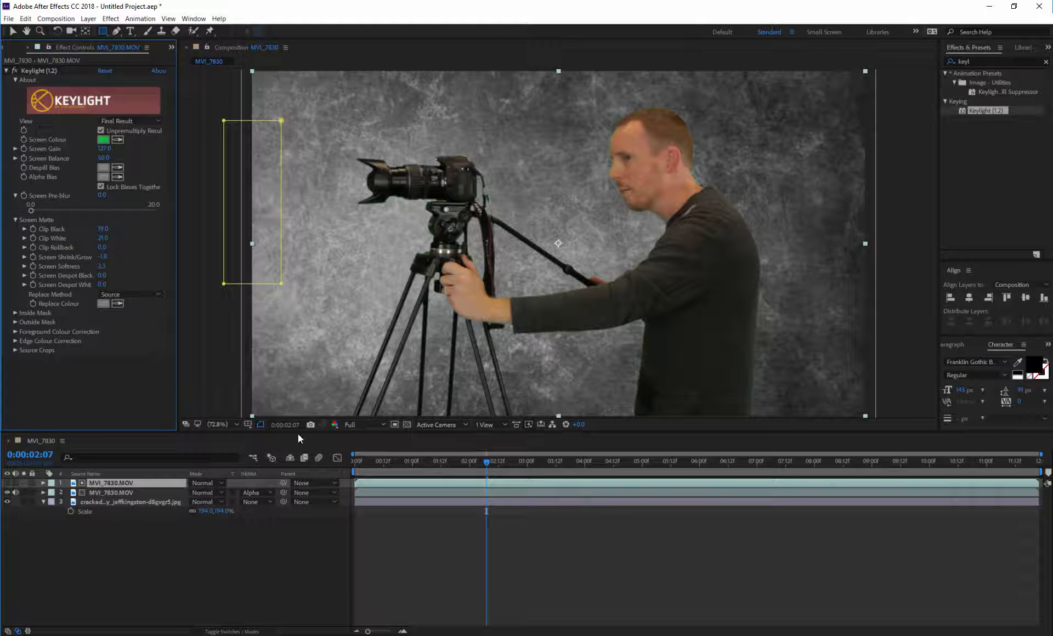
# Pre-compose both MVI_7830 footage layers into a composition named Me, moving all attributes into it.
pyautogui.click(117, 501)
pyautogui.rightClick(120, 492)
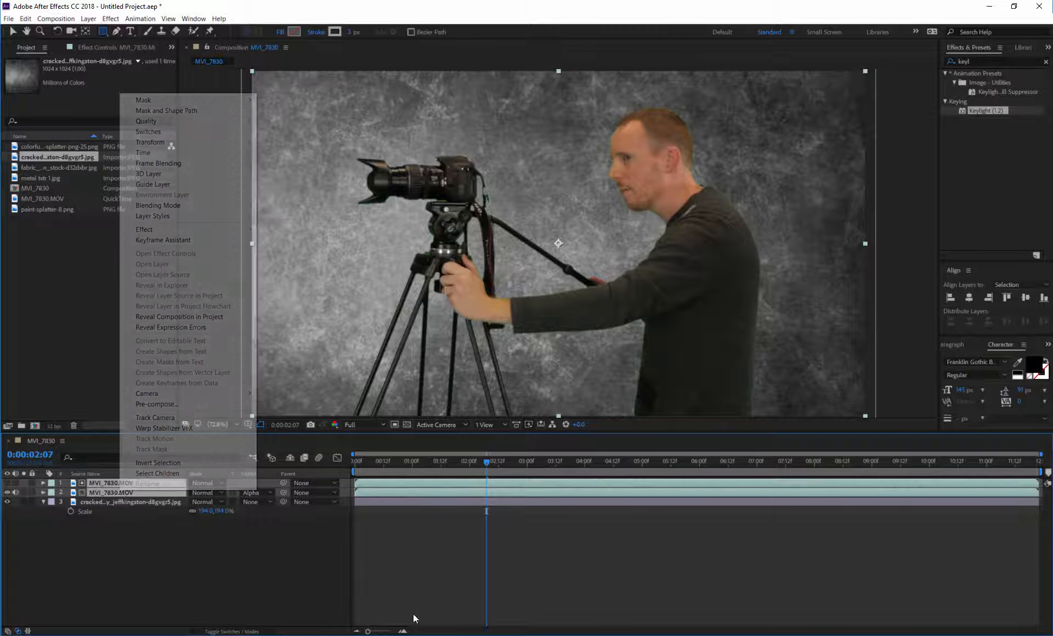
pyautogui.click(156, 404)
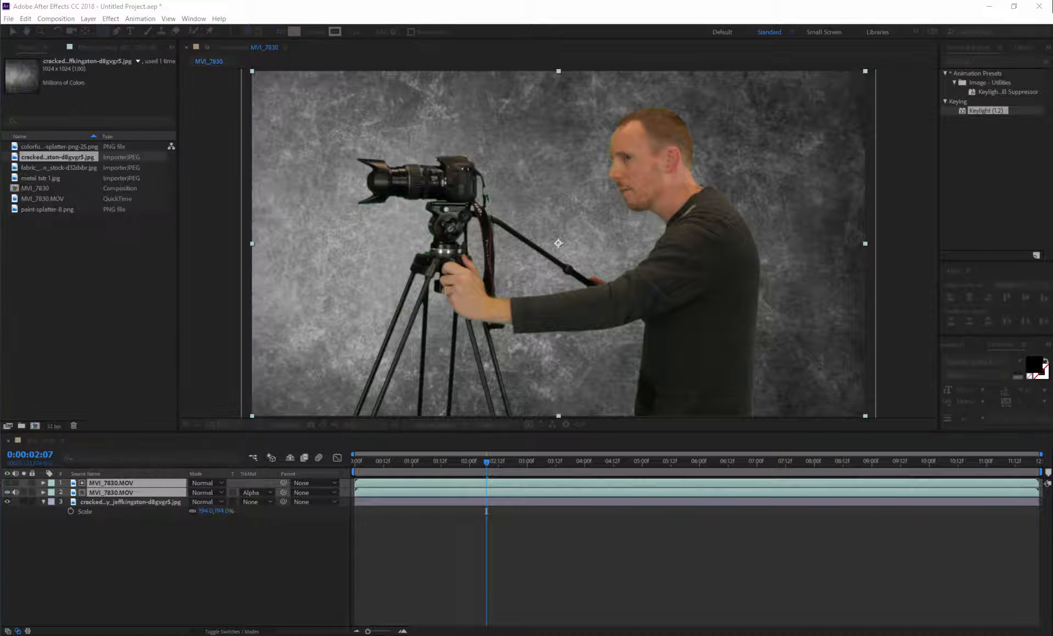
pyautogui.moveTo(157, 240); pyautogui.dragTo(143, 219)
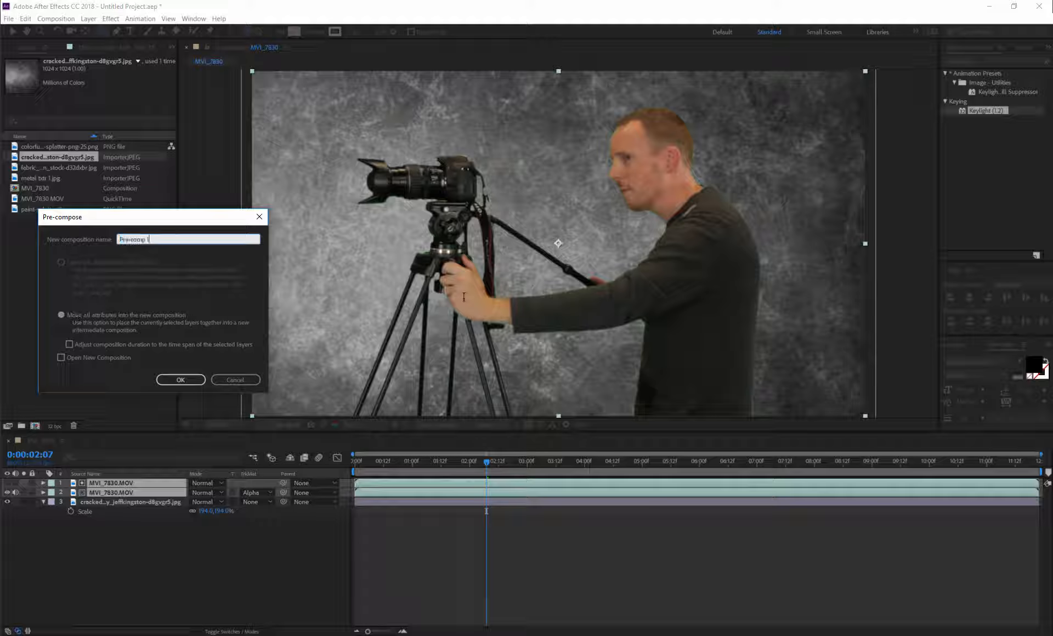
pyautogui.write('Me')
pyautogui.click(61, 315)
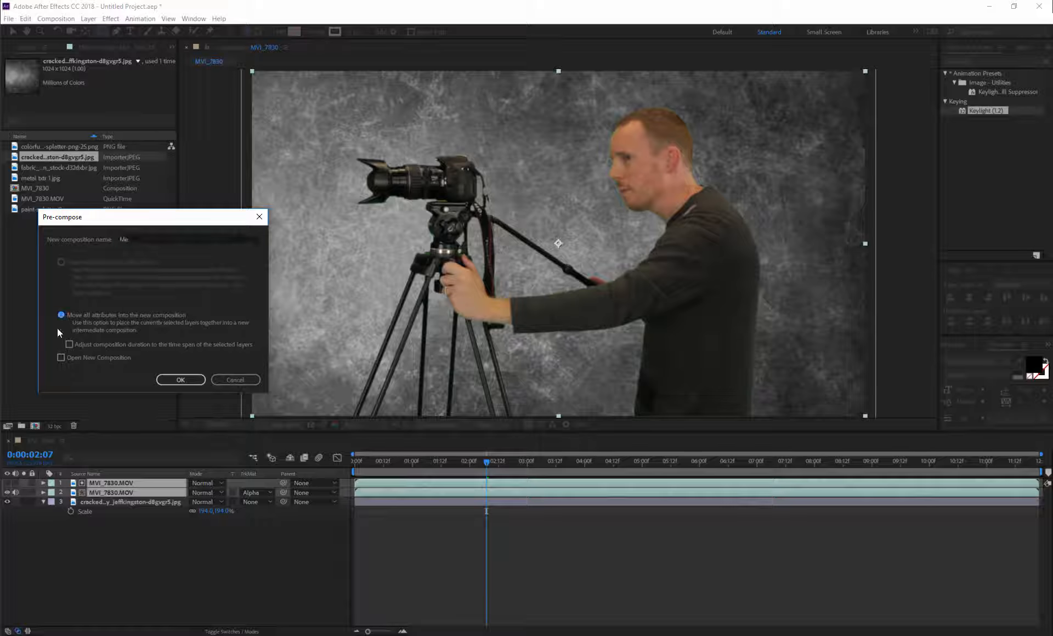
pyautogui.click(195, 380)
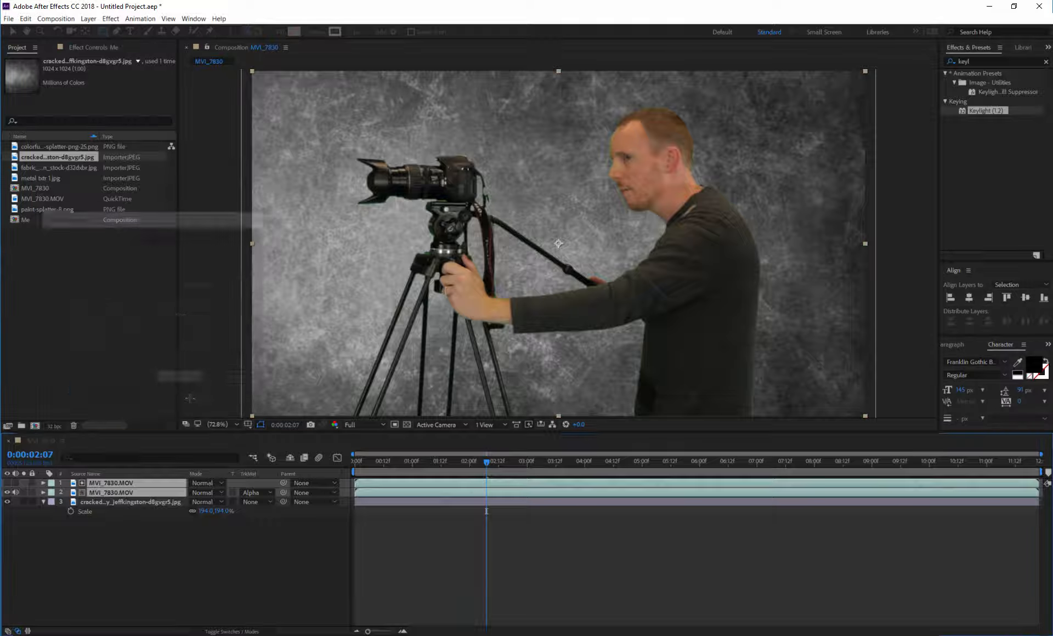
# Apply Hue/Saturation to the Me layer and set the Greens channel's saturation to -49, checking it at 0:00:05:17.
pyautogui.moveTo(655, 389); pyautogui.dragTo(593, 482)
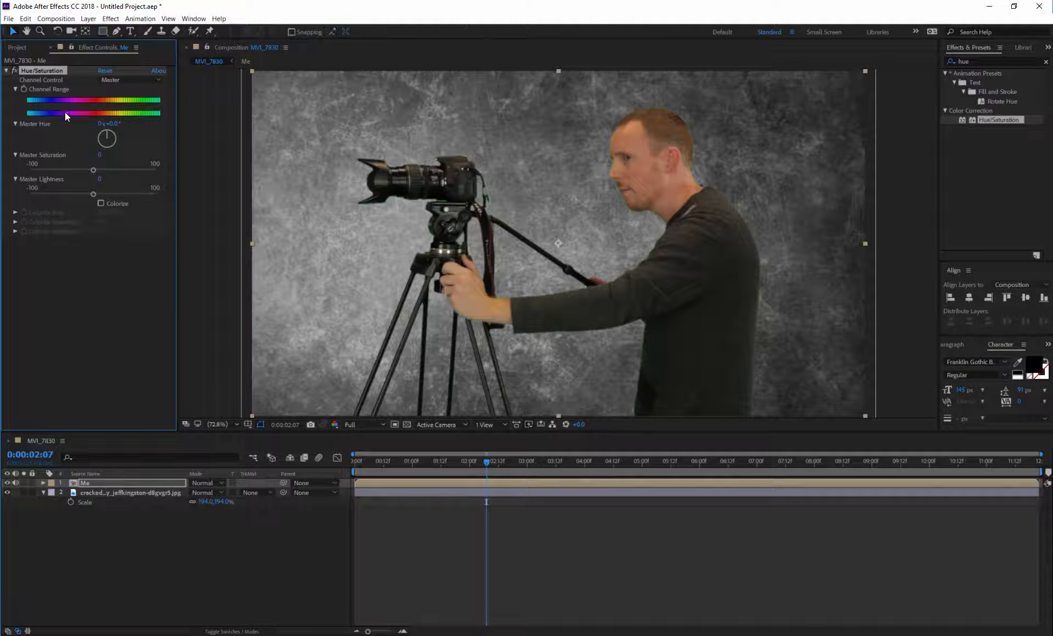
pyautogui.click(141, 81)
pyautogui.click(126, 112)
pyautogui.moveTo(100, 156); pyautogui.dragTo(75, 159)
pyautogui.click(679, 459)
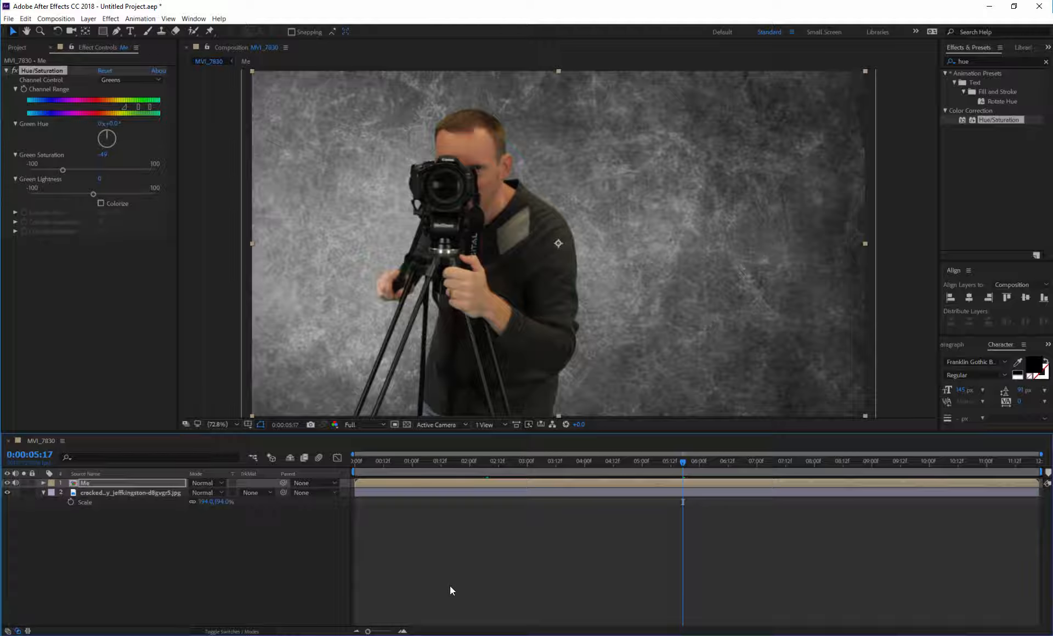
pyautogui.click(76, 533)
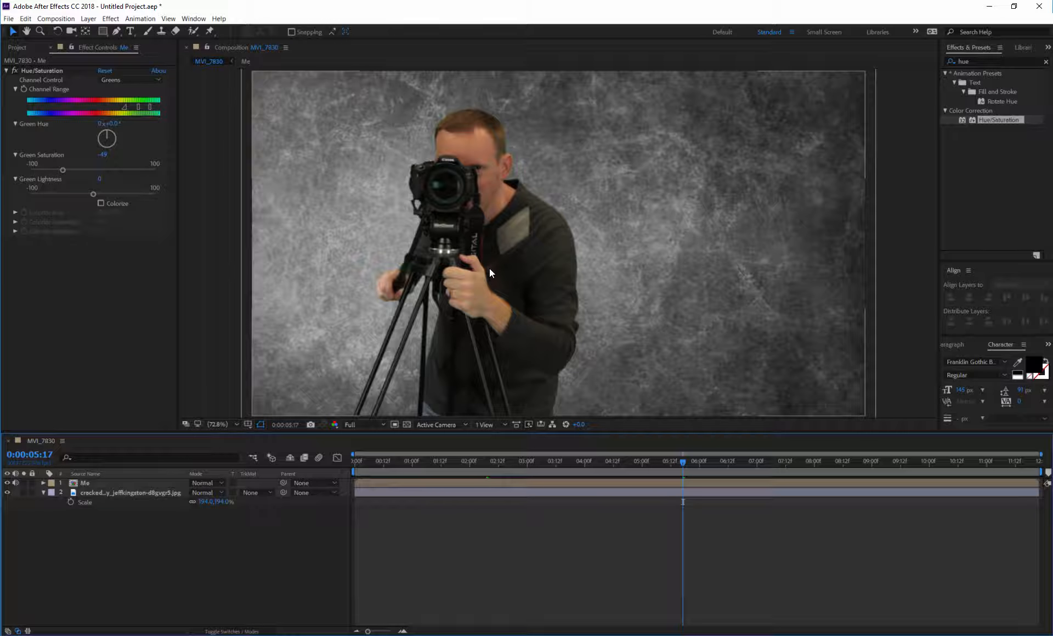
# Add paint-splatter-8.png as the top layer scaled to 69%, and hide it.
pyautogui.hotkey('ctrl', '0')
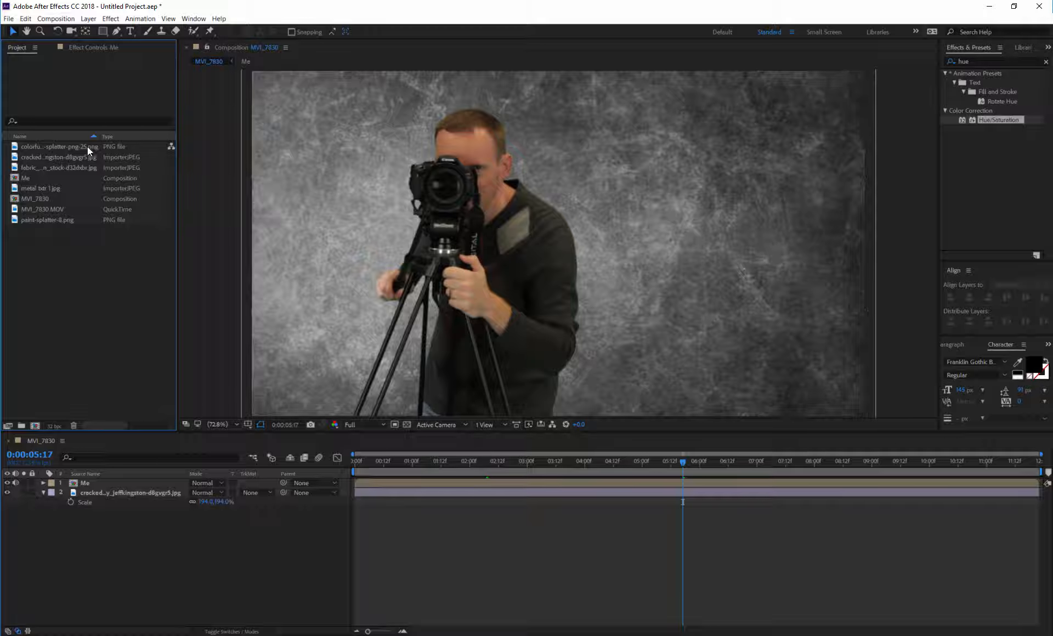
pyautogui.click(57, 168)
pyautogui.click(49, 219)
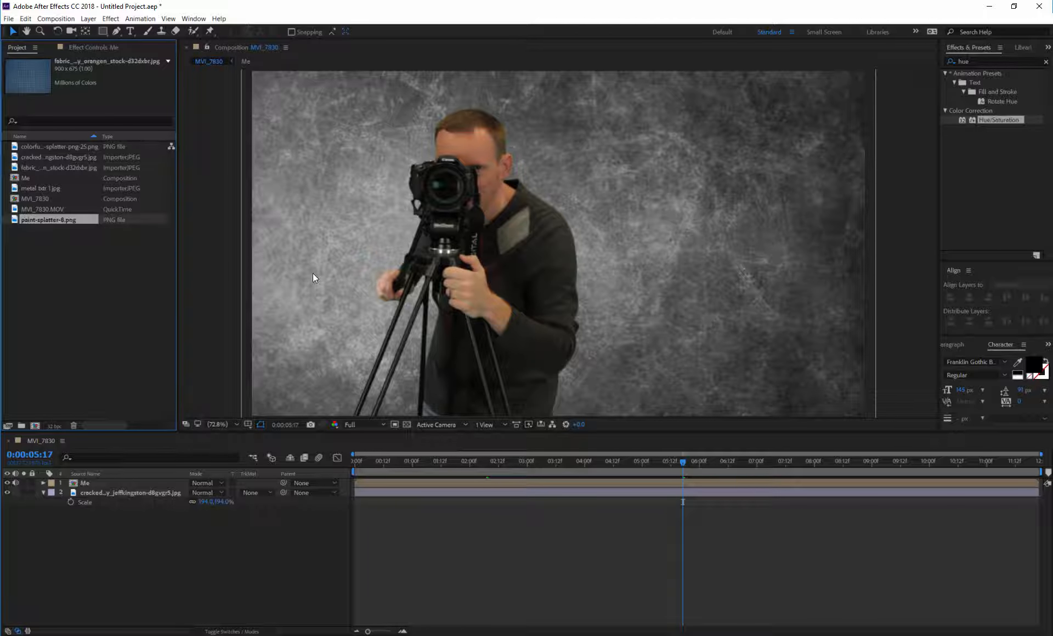
pyautogui.moveTo(39, 220); pyautogui.dragTo(190, 514)
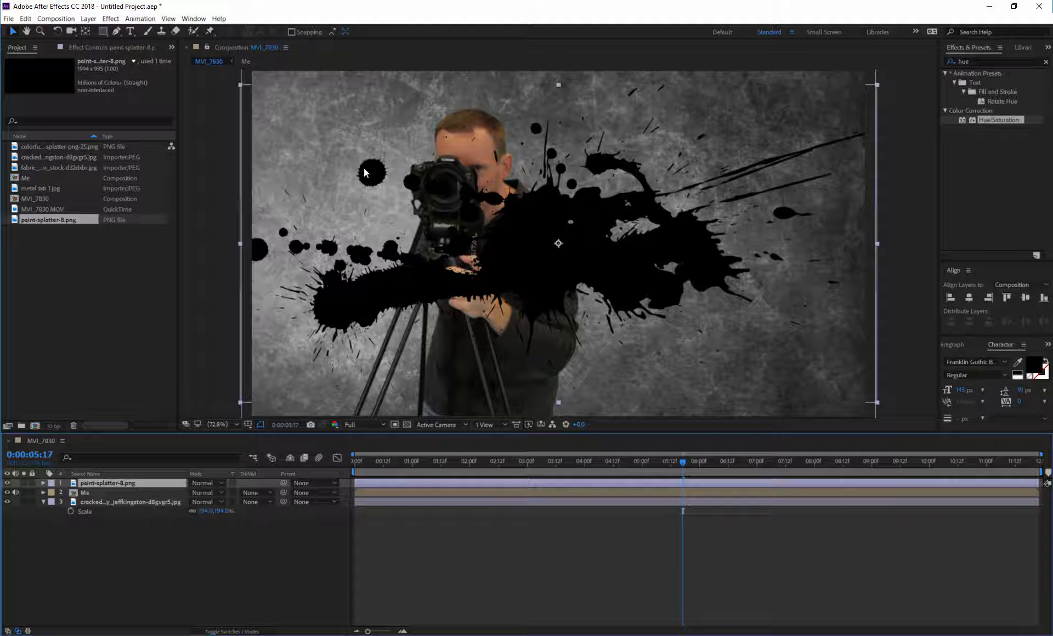
pyautogui.press('s')
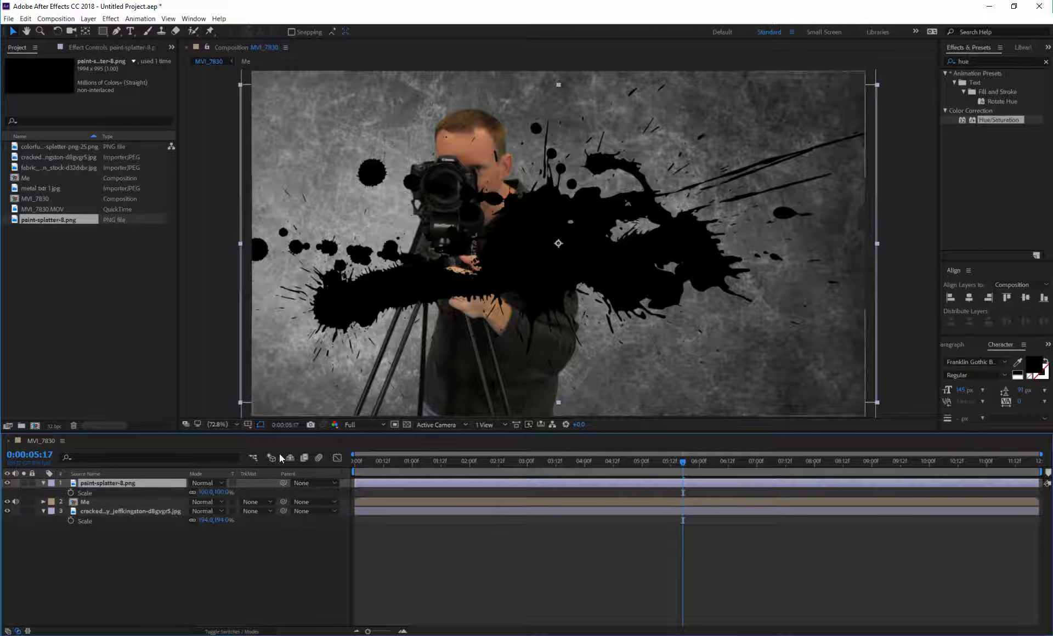
pyautogui.moveTo(219, 492); pyautogui.dragTo(211, 496)
pyautogui.click(130, 530)
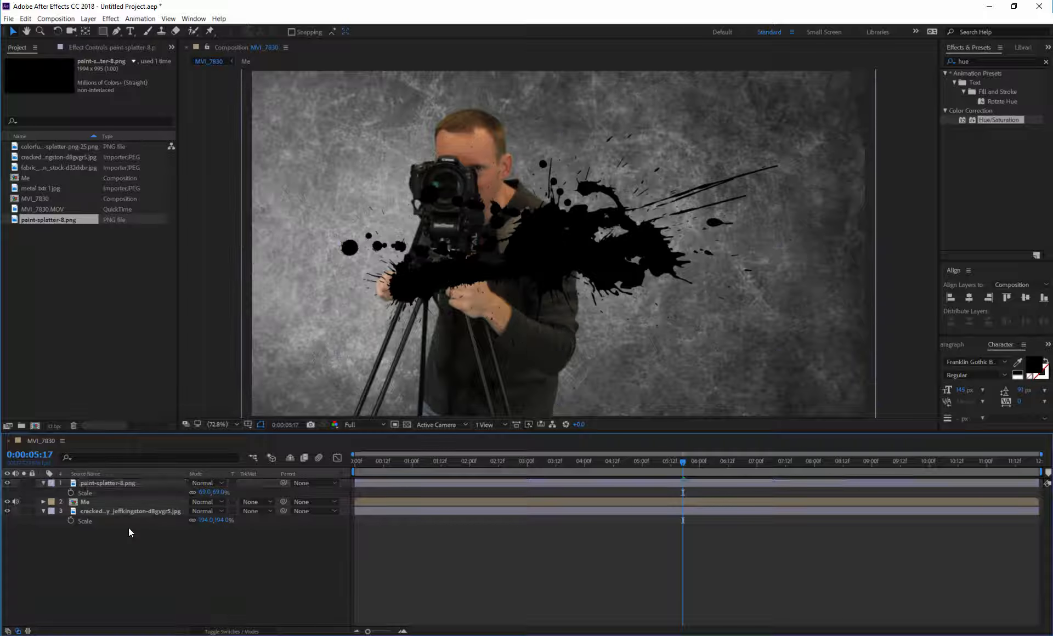
pyautogui.click(7, 482)
# Add colorful-paint-splatter-png-25.png above the other layers scaled to 260%, and hide it.
pyautogui.moveTo(47, 146); pyautogui.dragTo(559, 243)
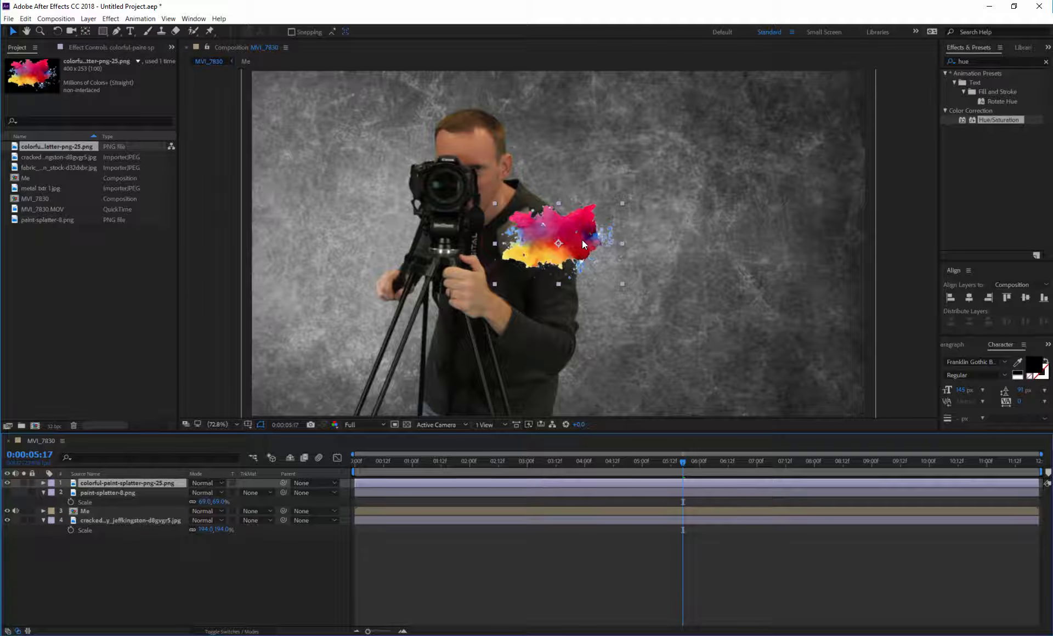
pyautogui.press('s')
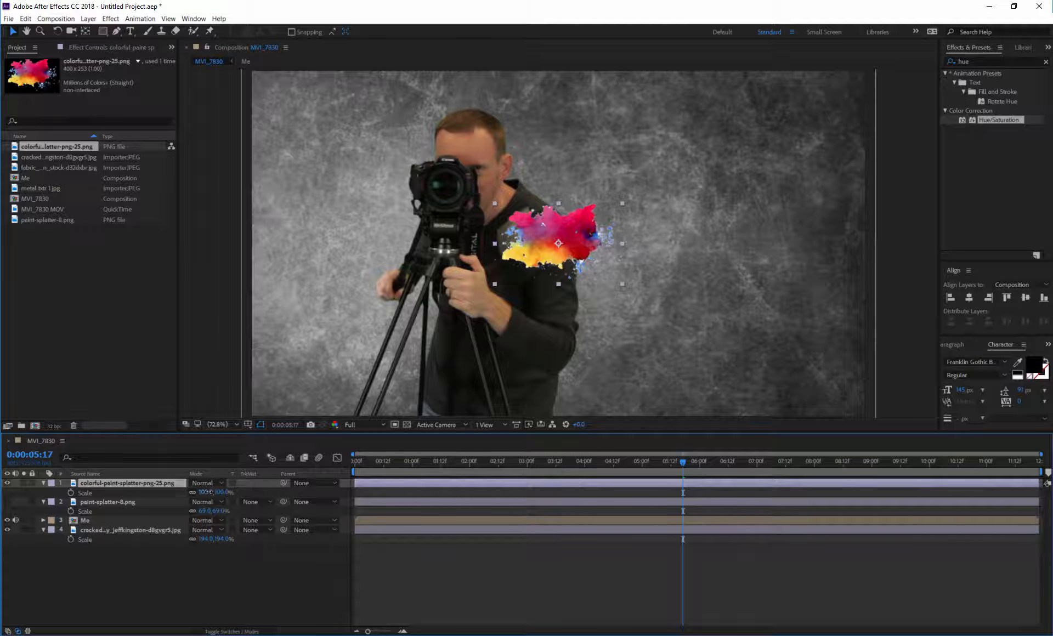
pyautogui.moveTo(206, 492); pyautogui.dragTo(250, 485)
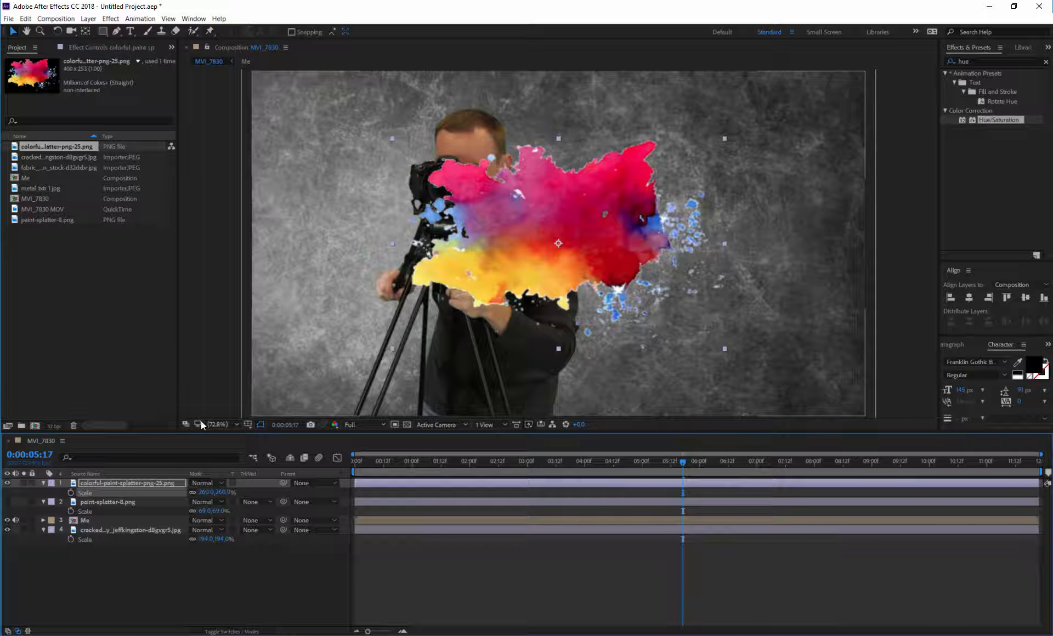
pyautogui.click(7, 482)
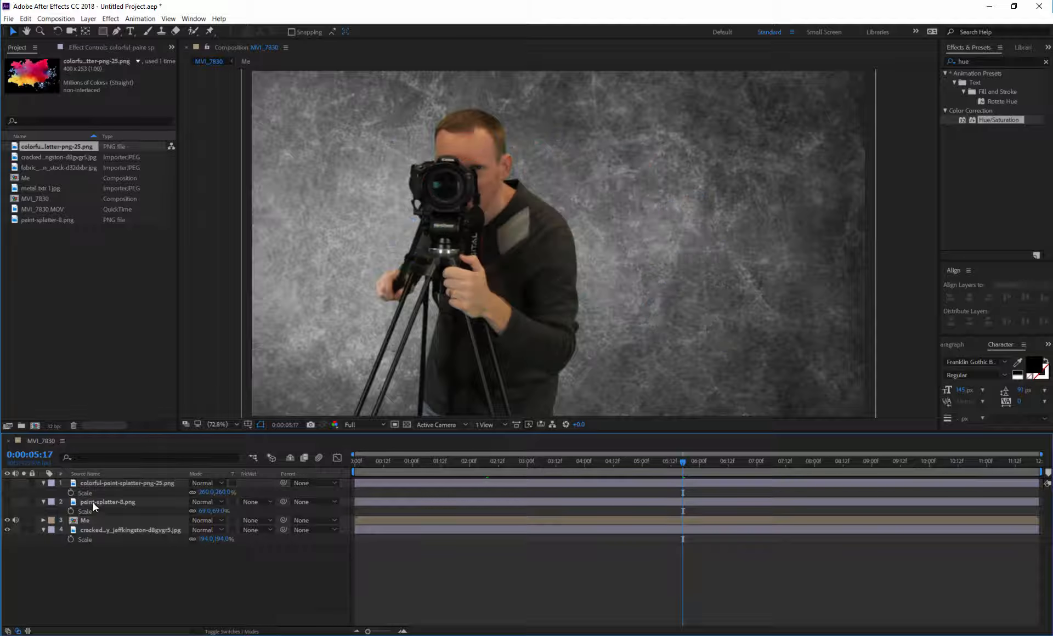
# Show the paint-splatter-8.png layer briefly, collapse both splatter layers' properties, and hide it again.
pyautogui.click(83, 502)
pyautogui.click(8, 502)
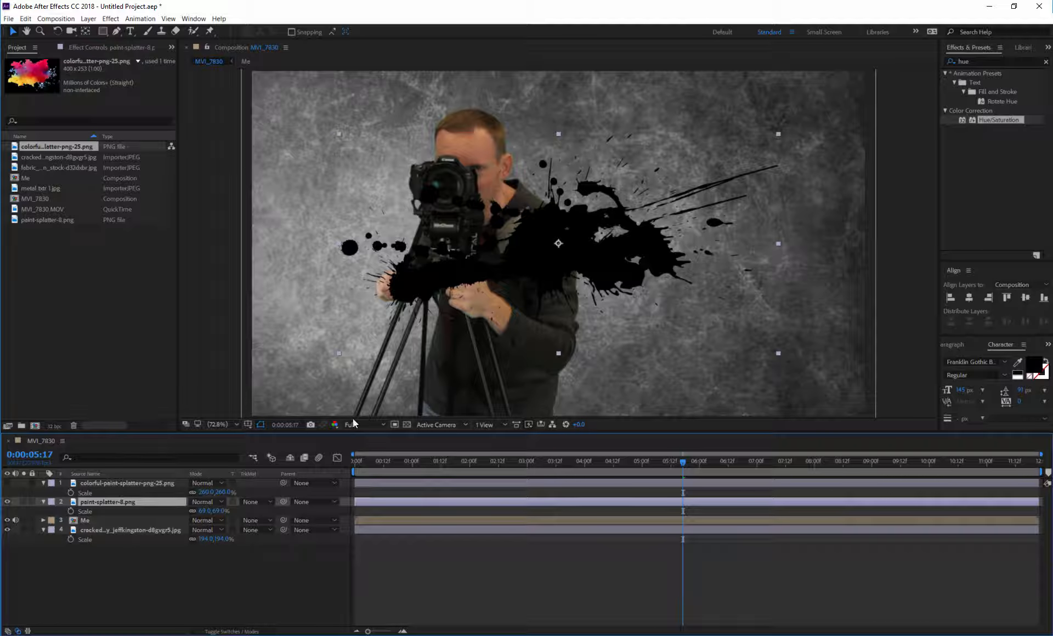
pyautogui.press('F2')
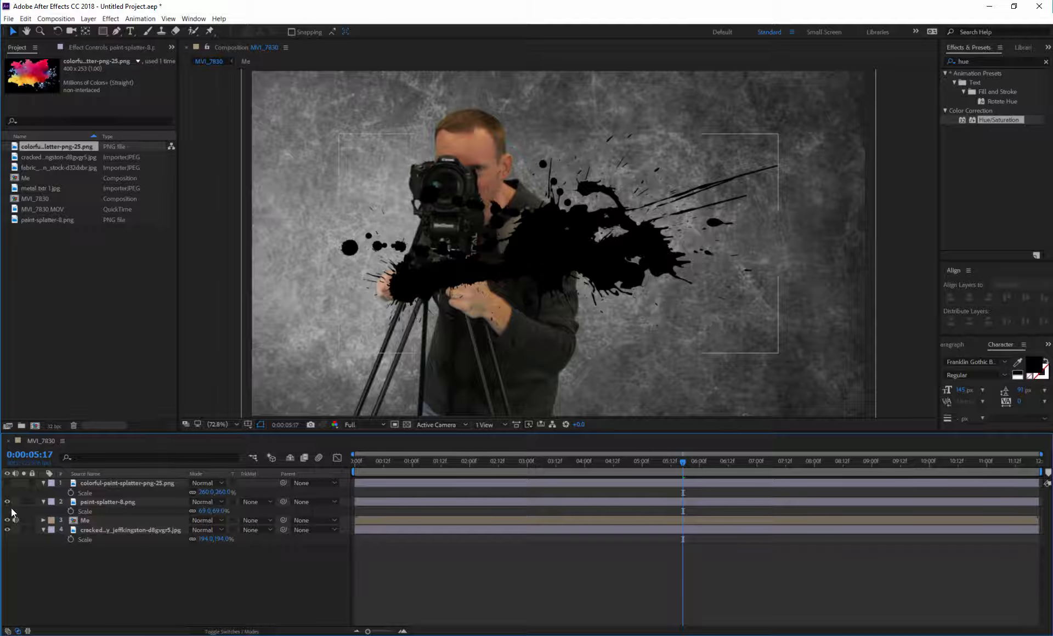
pyautogui.click(43, 502)
pyautogui.click(44, 483)
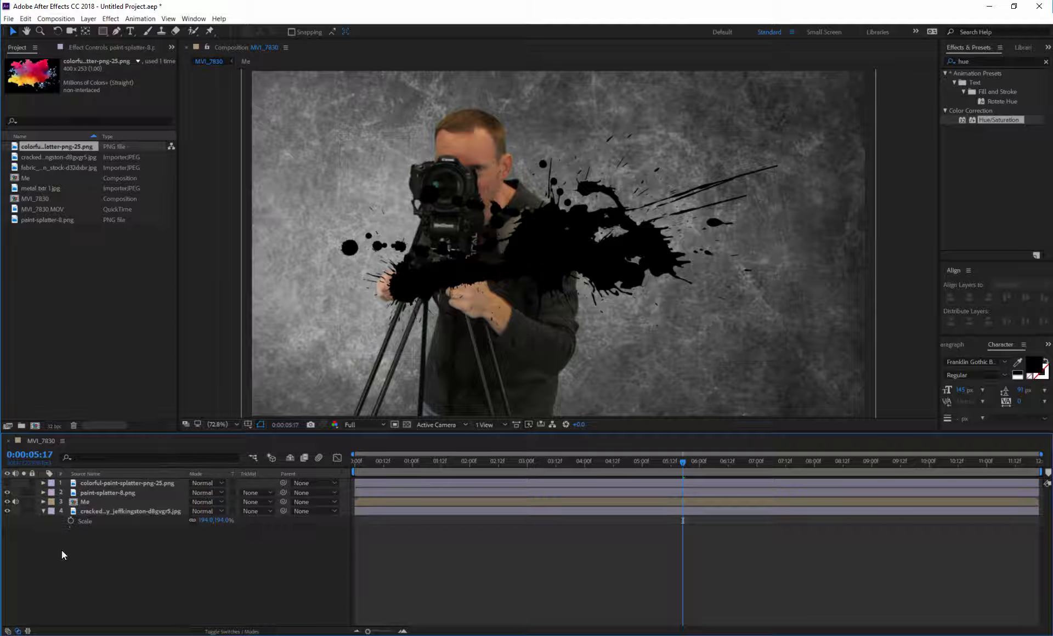
pyautogui.click(7, 493)
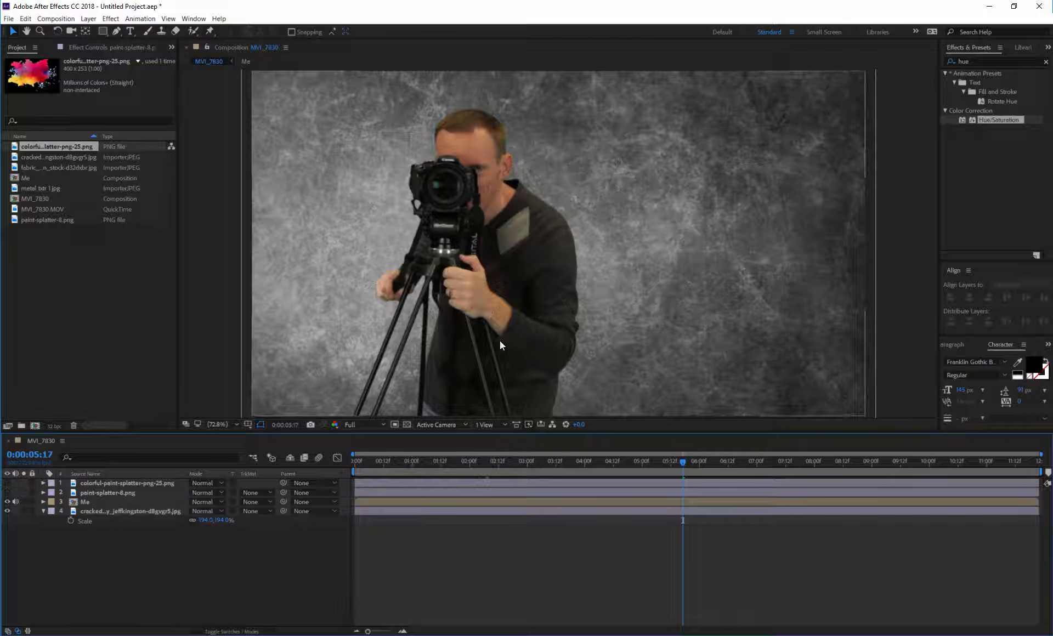
pyautogui.hotkey('ctrl', 'y')
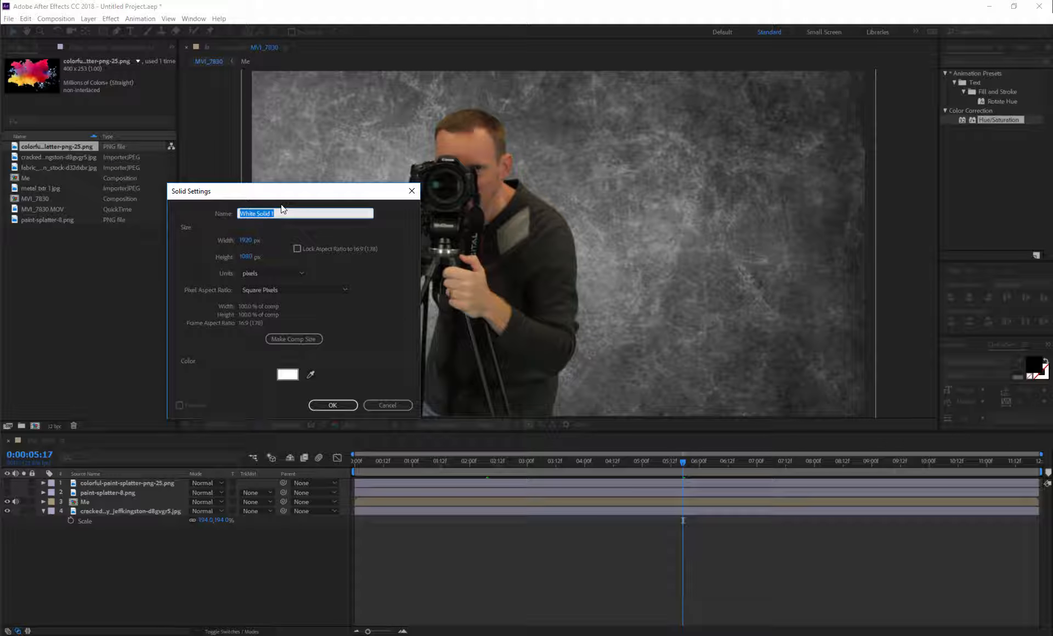
pyautogui.write('Paiticles')
pyautogui.click(287, 374)
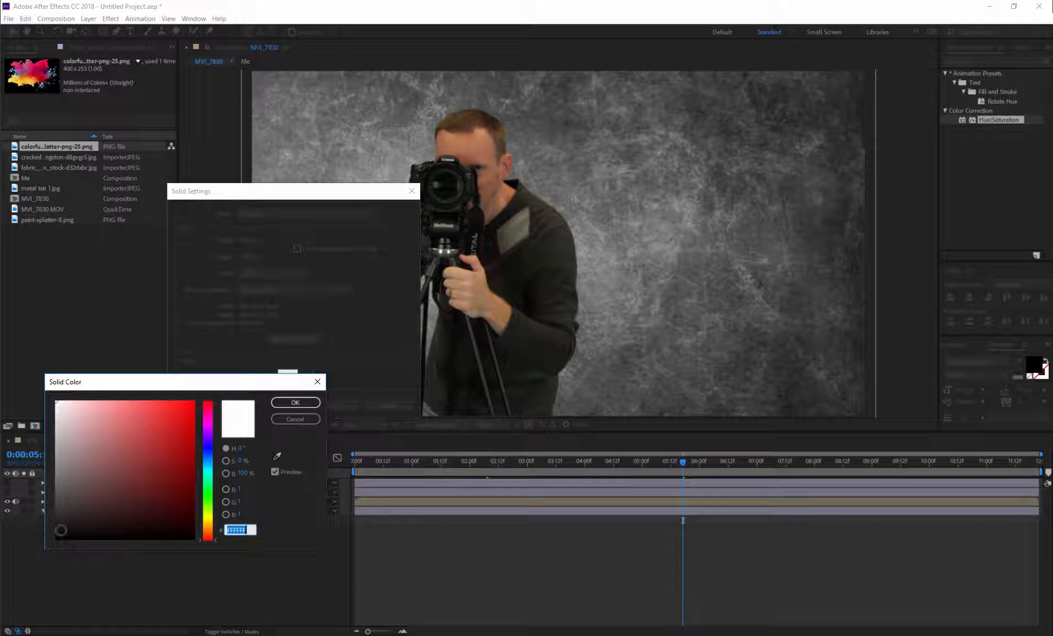
pyautogui.write('000000')
pyautogui.click(299, 403)
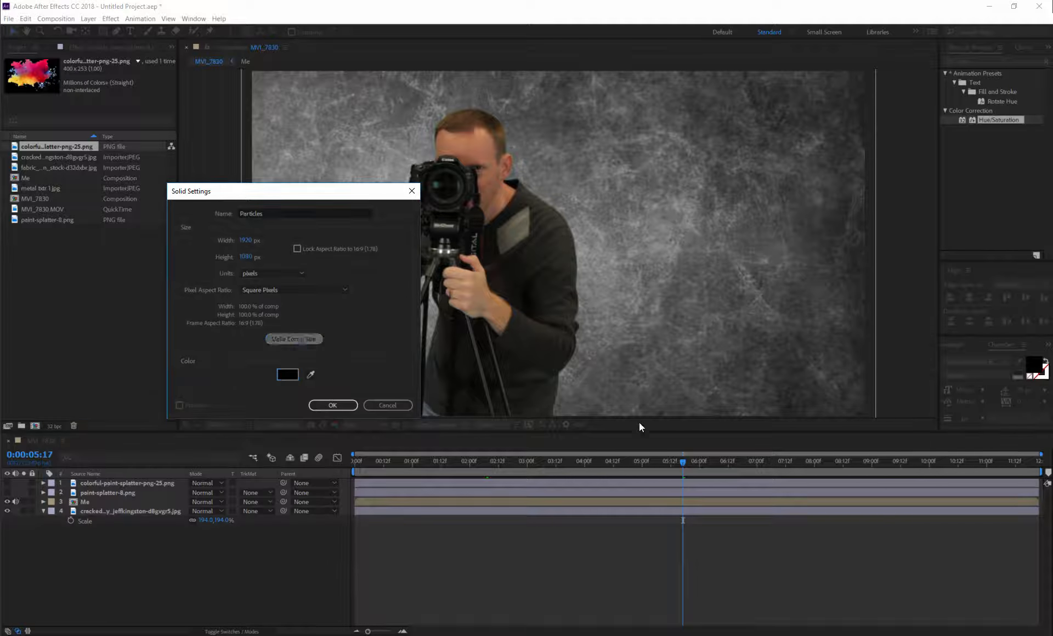
pyautogui.click(333, 405)
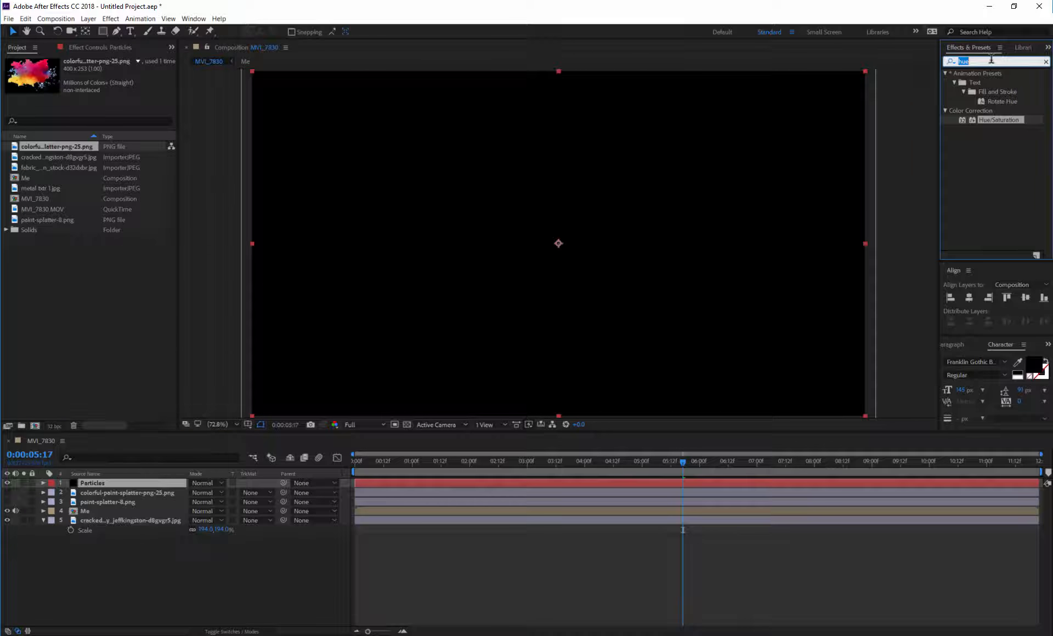
# Apply CC Particle World to the Particles solid and expand its Effect Camera settings under Extras.
pyautogui.write('partic')
pyautogui.click(992, 94)
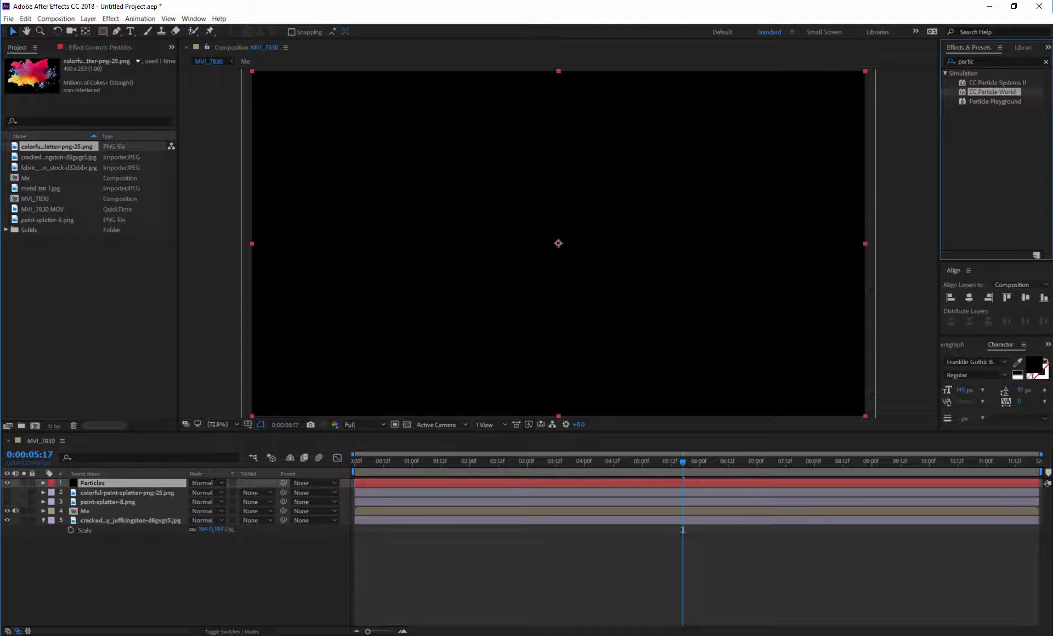
pyautogui.moveTo(992, 92); pyautogui.dragTo(568, 484)
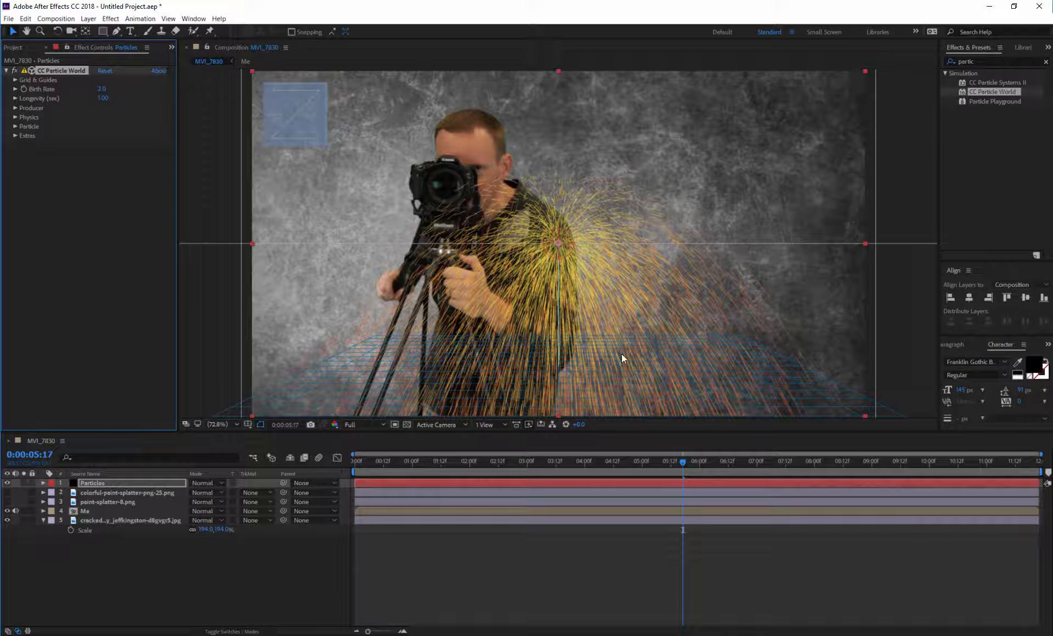
pyautogui.click(16, 136)
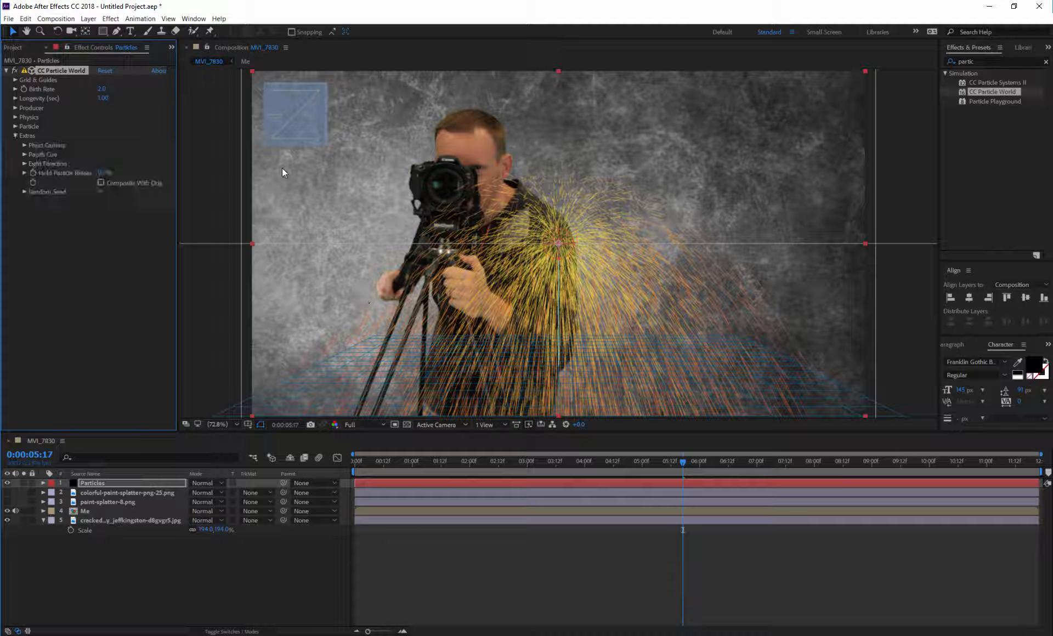
pyautogui.click(24, 145)
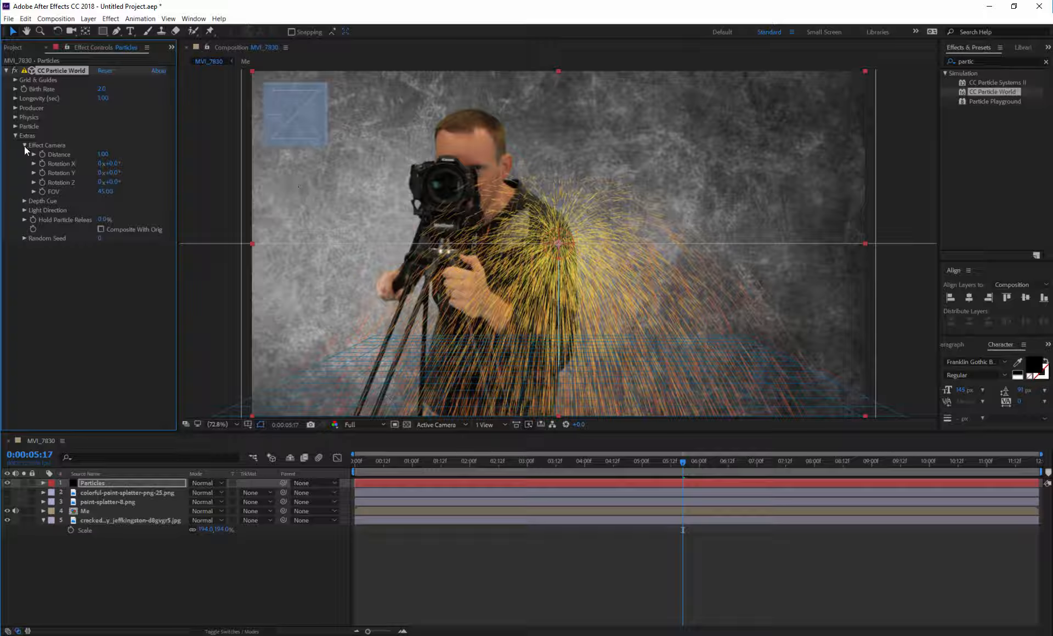
# Try rotating the particle effect camera around the X, Y and Z axes, undoing each change.
pyautogui.moveTo(112, 164)
pyautogui.mouseDown()
pyautogui.moveTo(100, 164)
pyautogui.moveTo(122, 167)
pyautogui.mouseUp()
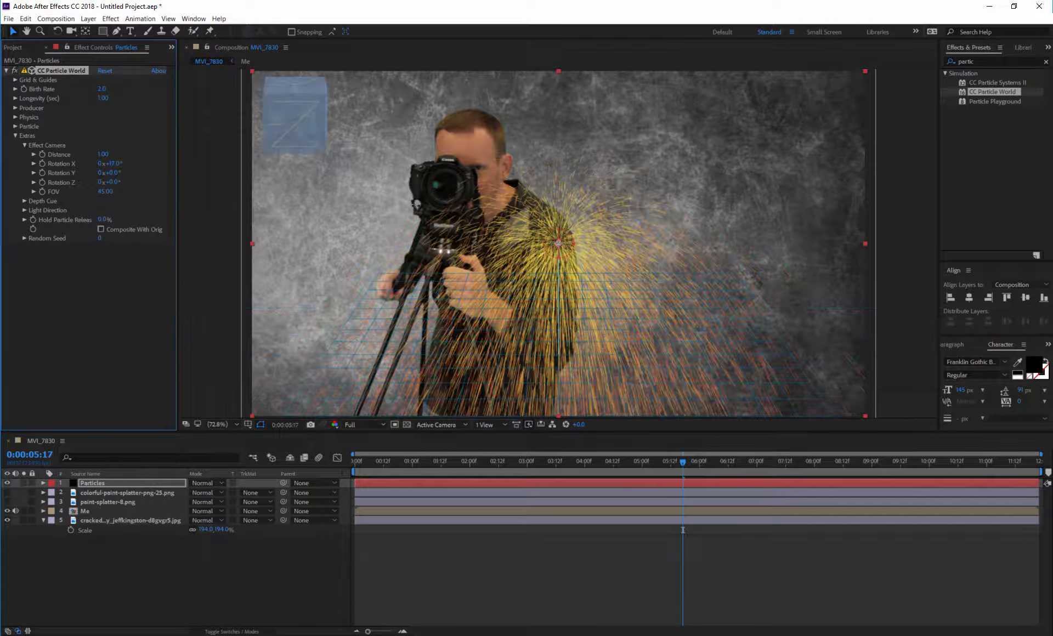
pyautogui.hotkey('ctrl', 'z')
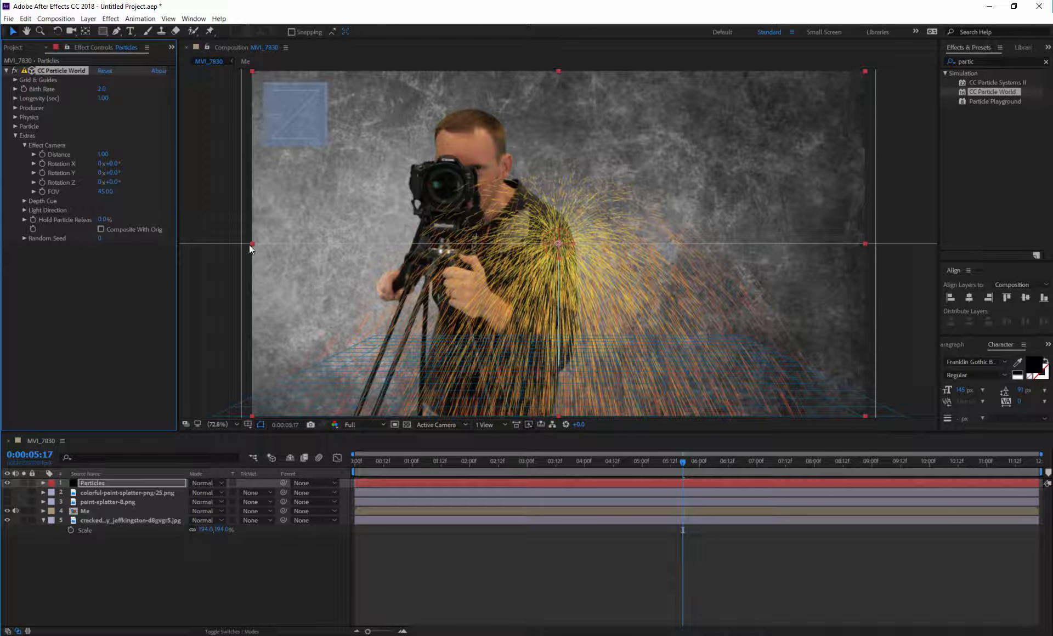
pyautogui.moveTo(118, 174)
pyautogui.mouseDown()
pyautogui.moveTo(123, 187)
pyautogui.moveTo(133, 181)
pyautogui.moveTo(124, 182)
pyautogui.mouseUp()
pyautogui.hotkey('ctrl', 'z')
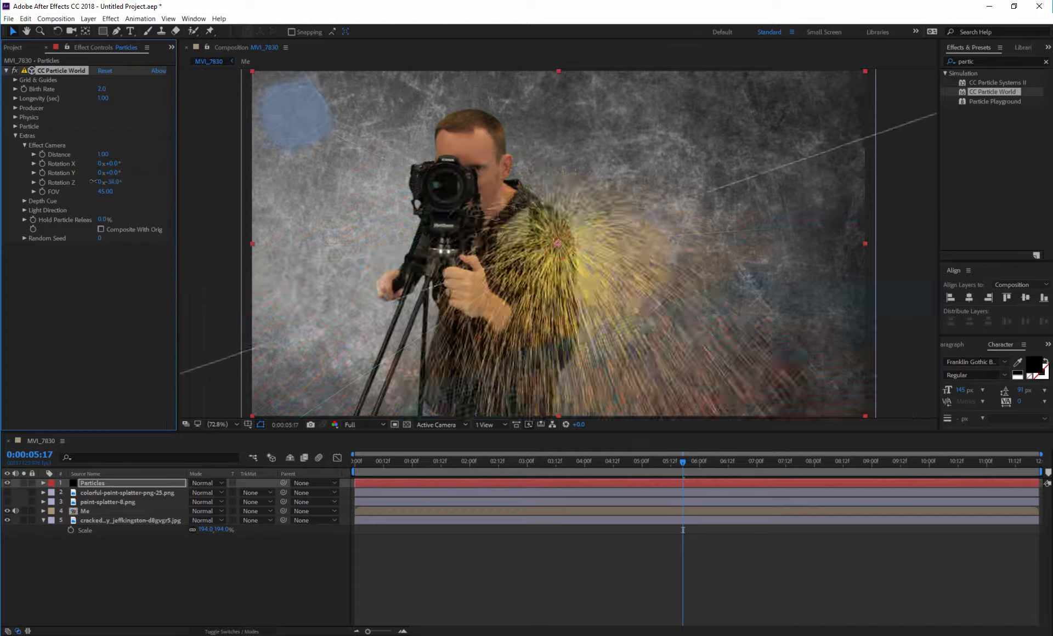
pyautogui.hotkey('ctrl', 'z')
# Try the particle effect camera's Rotation X at 90° and at about -61°.
pyautogui.click(112, 163)
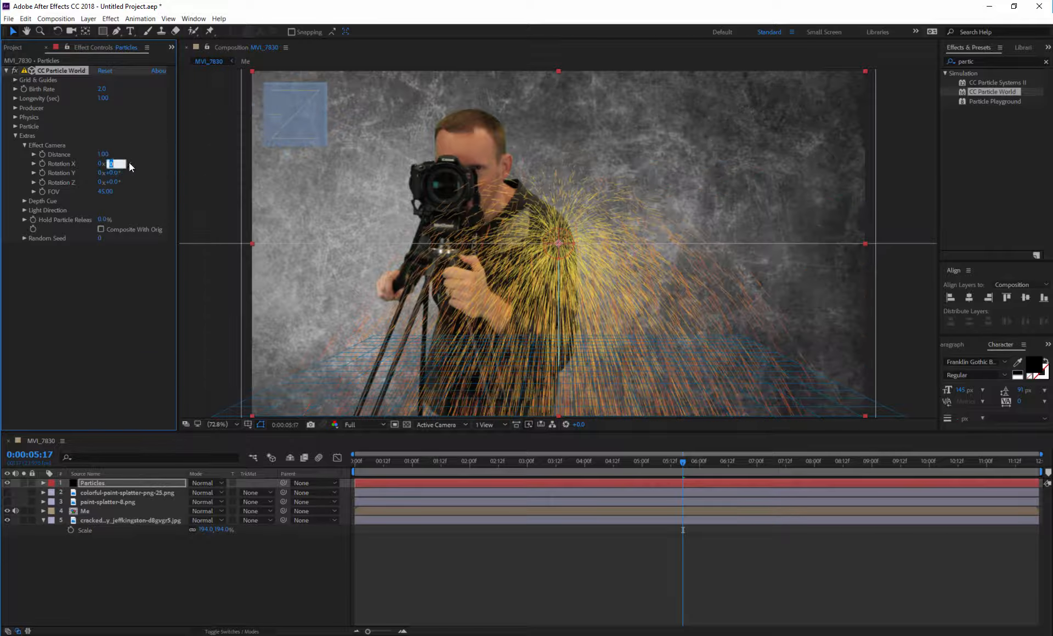
pyautogui.write('90')
pyautogui.press('Return')
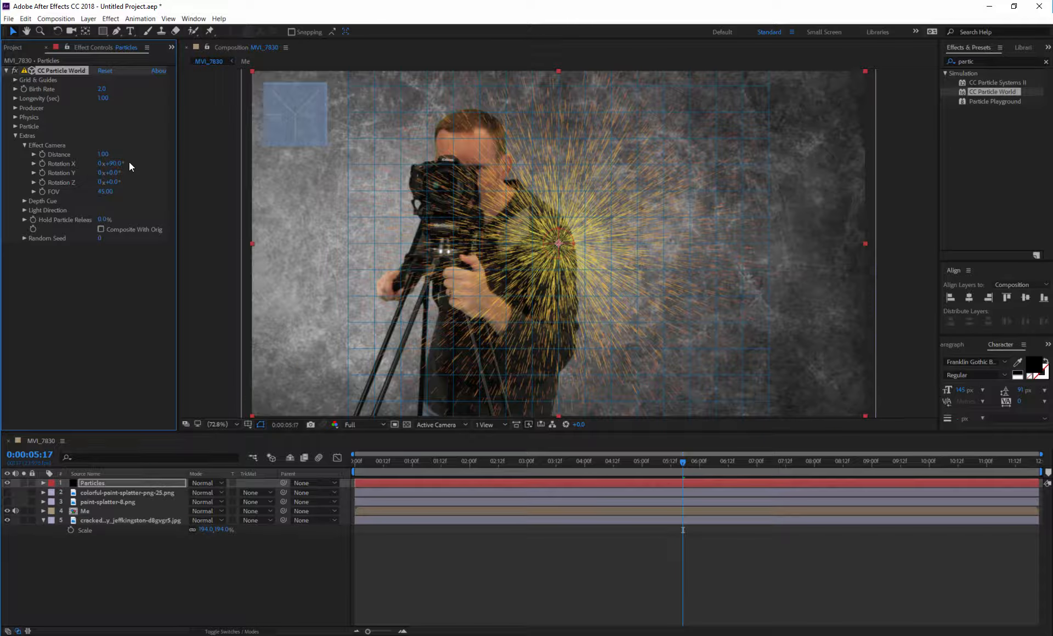
pyautogui.moveTo(117, 163); pyautogui.dragTo(38, 170)
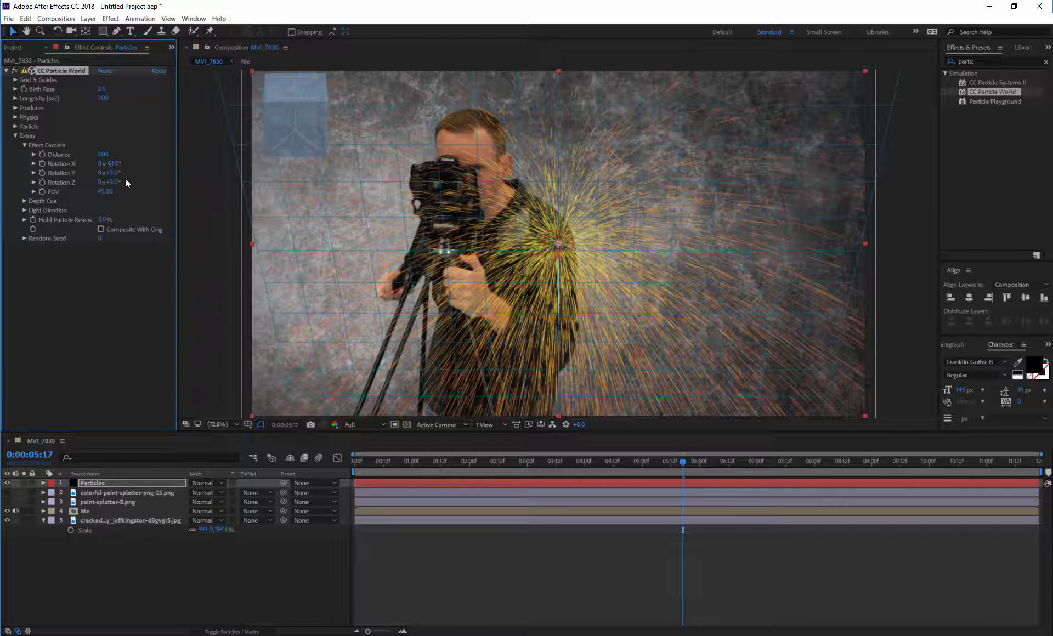
# Set the particle effect camera's Rotation X to -90°.
pyautogui.click(113, 164)
pyautogui.write('-90')
pyautogui.press('Return')
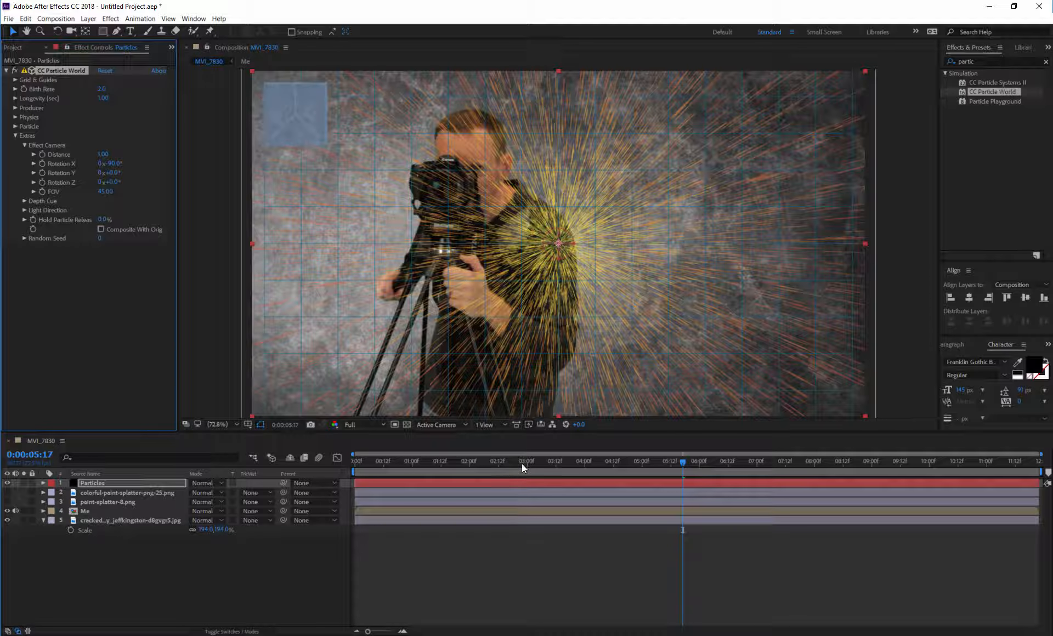
# Move to 0:00:02:09 and hide the Me layer and the cracked wall background layer.
pyautogui.moveTo(507, 465)
pyautogui.mouseDown()
pyautogui.moveTo(349, 459)
pyautogui.moveTo(491, 458)
pyautogui.mouseUp()
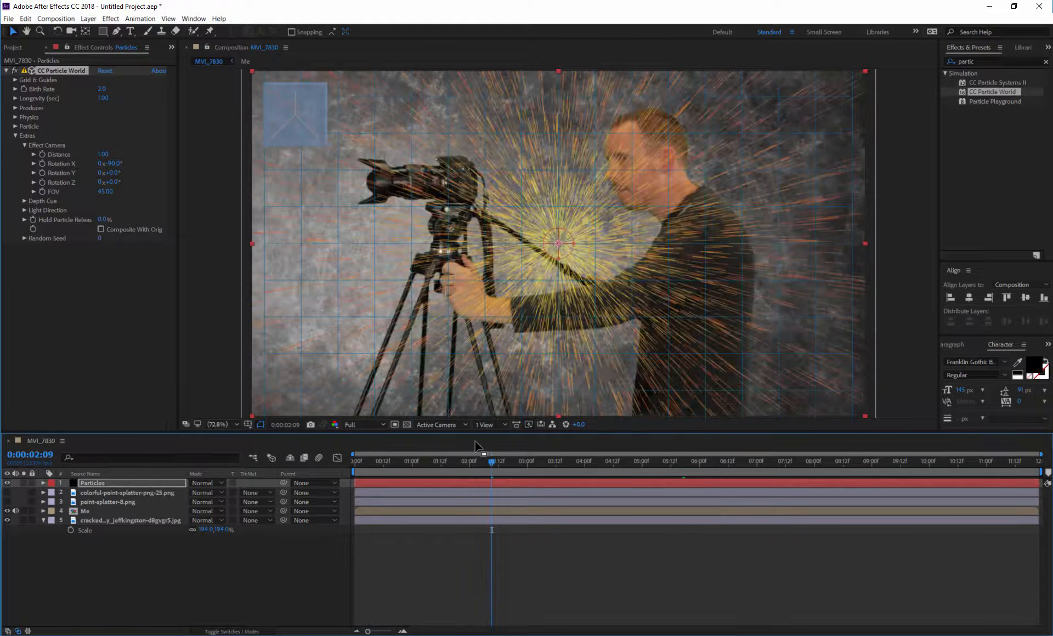
pyautogui.click(7, 511)
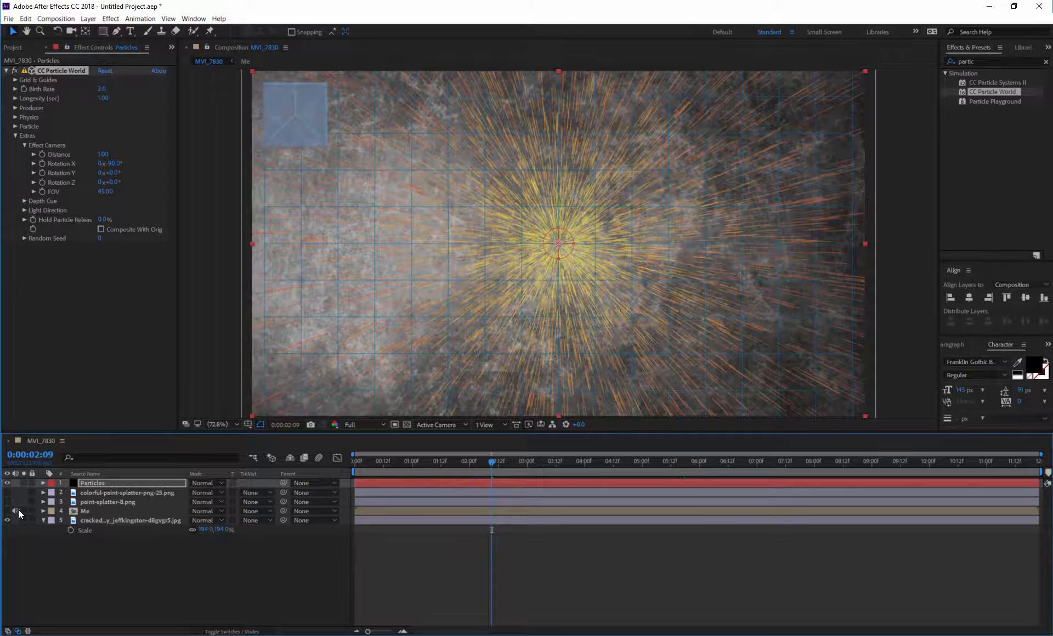
pyautogui.click(8, 519)
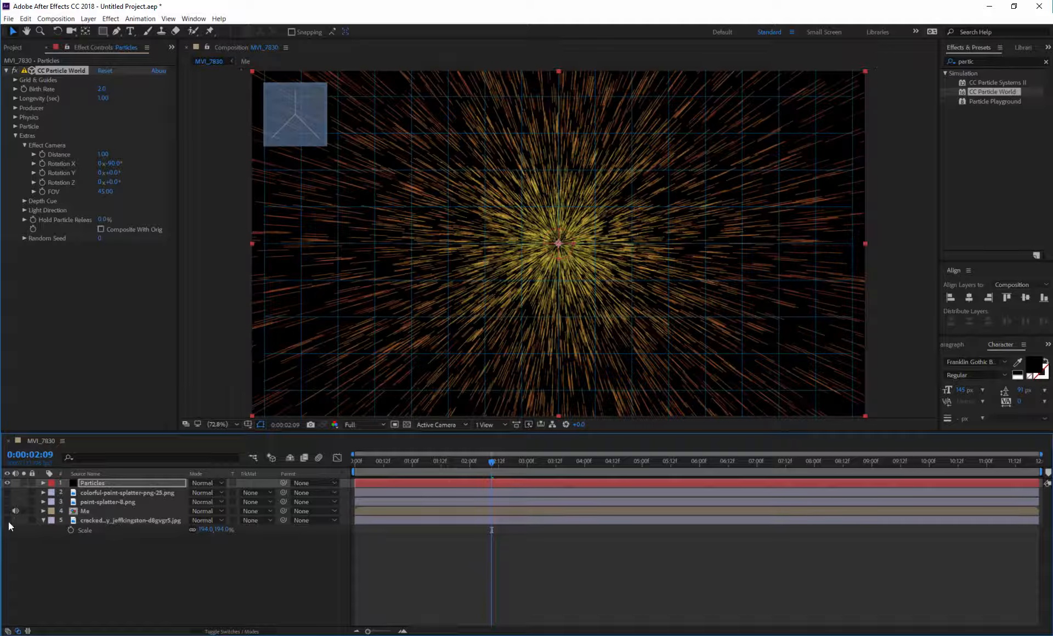
# Collapse Extras, expand Physics, switch the particle animation to Cone Axis and reduce the velocity to 0.39.
pyautogui.click(15, 136)
pyautogui.click(15, 116)
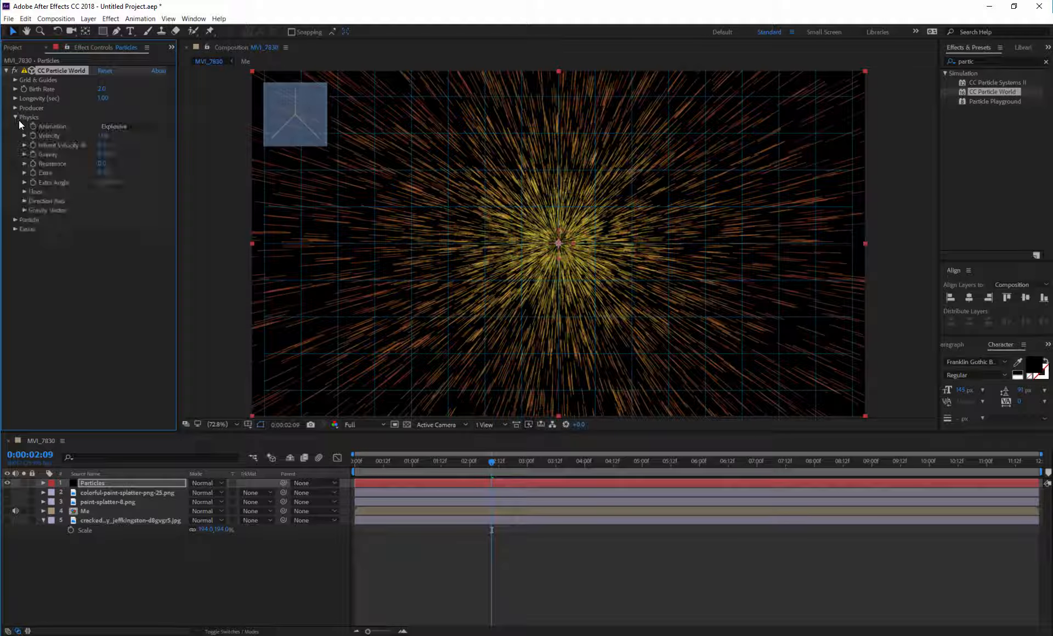
pyautogui.click(132, 126)
pyautogui.click(107, 137)
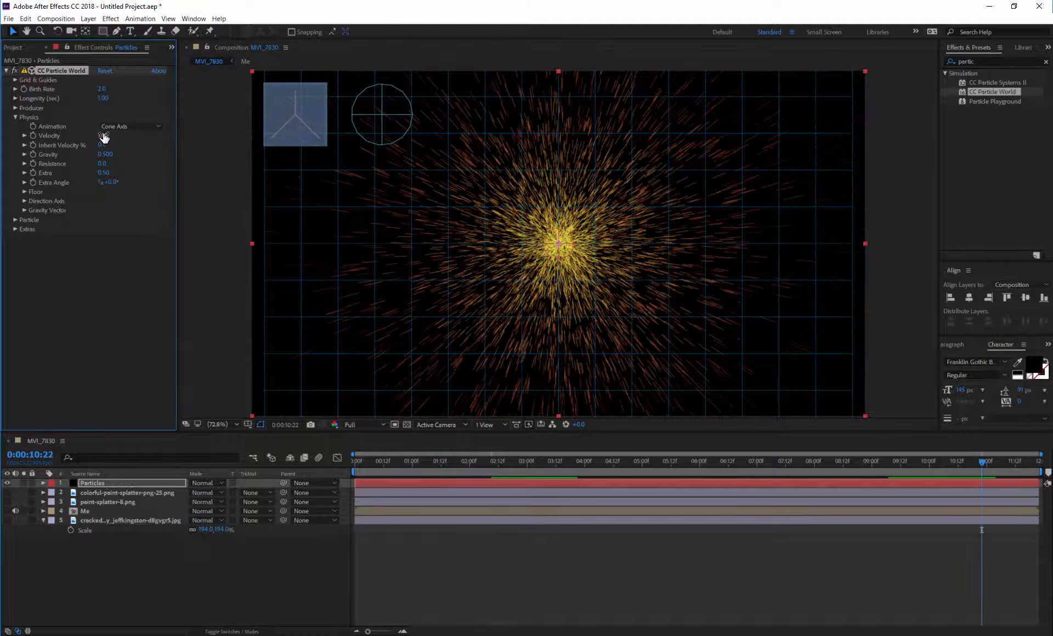
pyautogui.moveTo(102, 135); pyautogui.dragTo(67, 137)
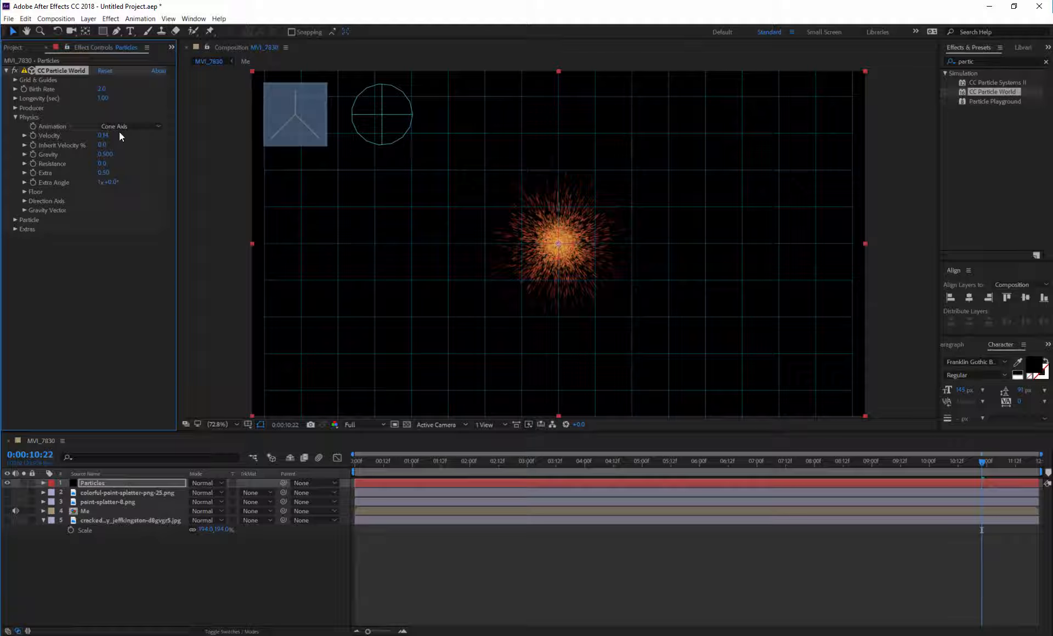
pyautogui.moveTo(103, 136); pyautogui.dragTo(113, 135)
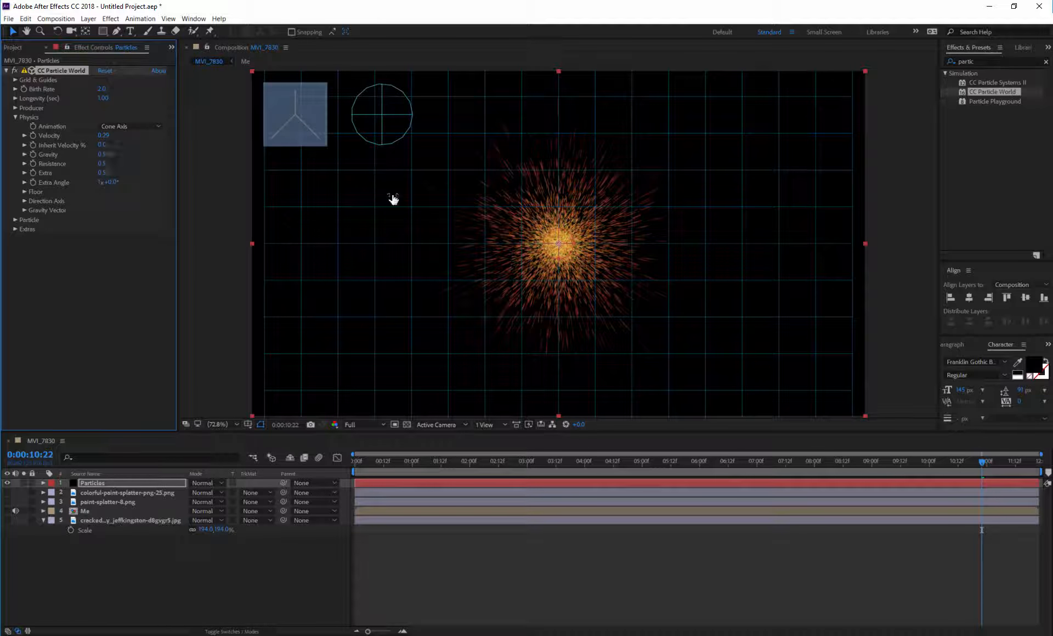
# Set the particle physics velocity to 1.97, gravity to -0.040, resistance to 0.1 and Extra to 0.
pyautogui.moveTo(101, 155)
pyautogui.mouseDown()
pyautogui.moveTo(70, 159)
pyautogui.moveTo(118, 166)
pyautogui.moveTo(93, 167)
pyautogui.moveTo(111, 135)
pyautogui.mouseUp()
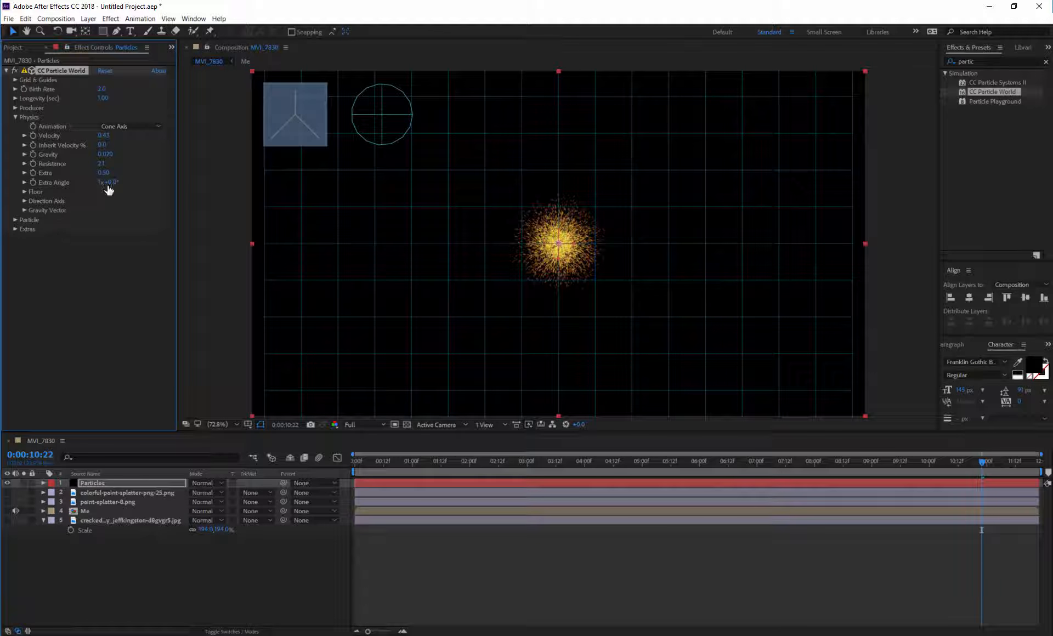
pyautogui.click(103, 172)
pyautogui.write('0')
pyautogui.press('Return')
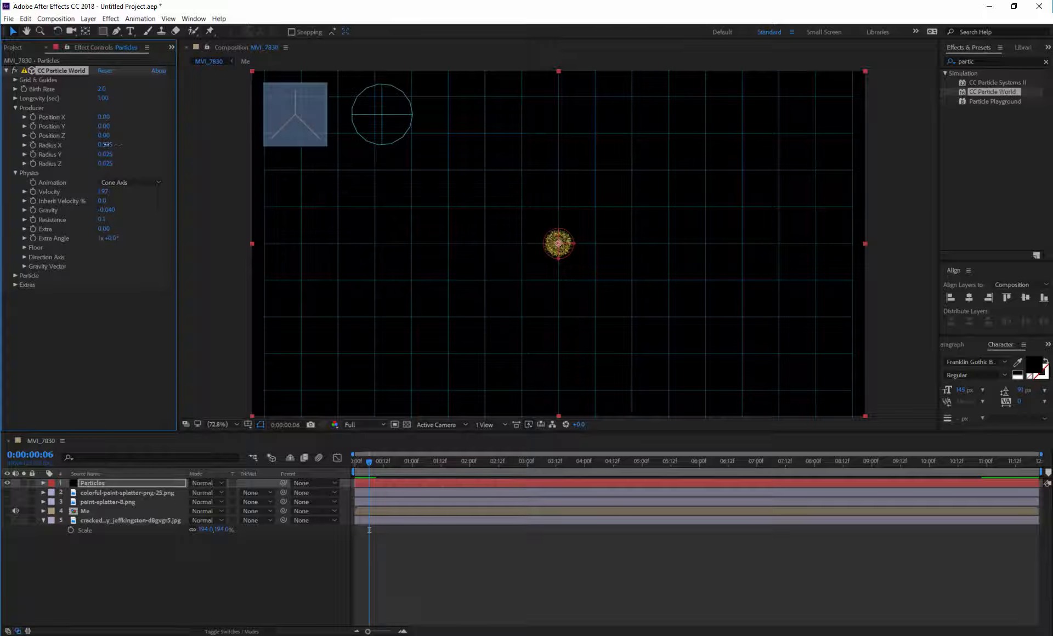
# Spread the particle producer with Radius X 0.515, Radius Y 0.040 and Radius Z 0.415, scrubbing to 0:00:02:07 to check it.
pyautogui.moveTo(105, 144); pyautogui.dragTo(182, 176)
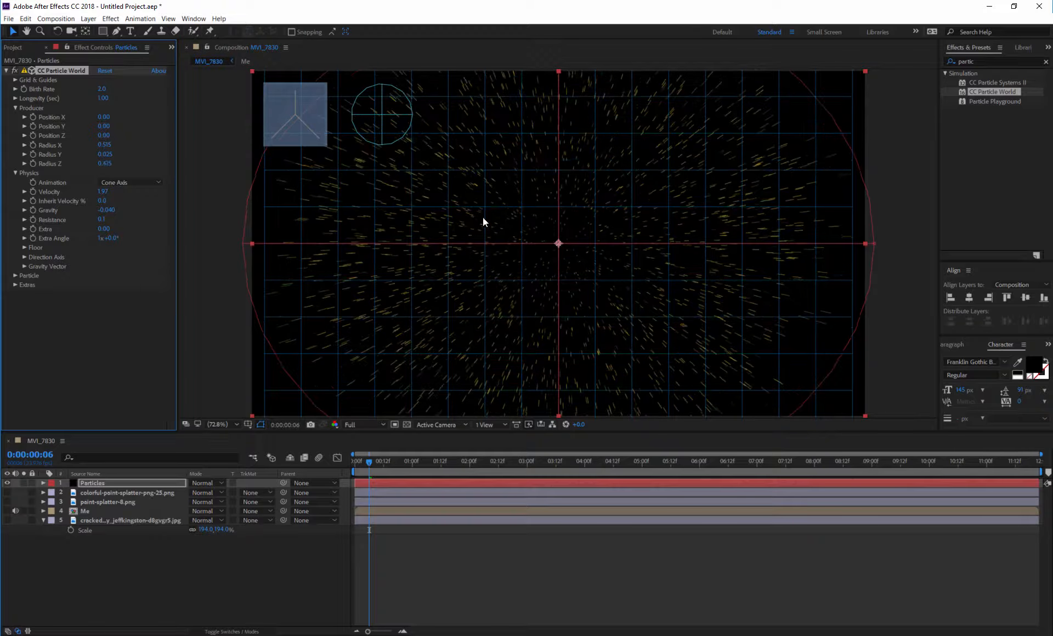
pyautogui.moveTo(352, 473); pyautogui.dragTo(486, 474)
# Change the particle physics animation to Explosive with a velocity of 2.06 and preview the result.
pyautogui.click(140, 182)
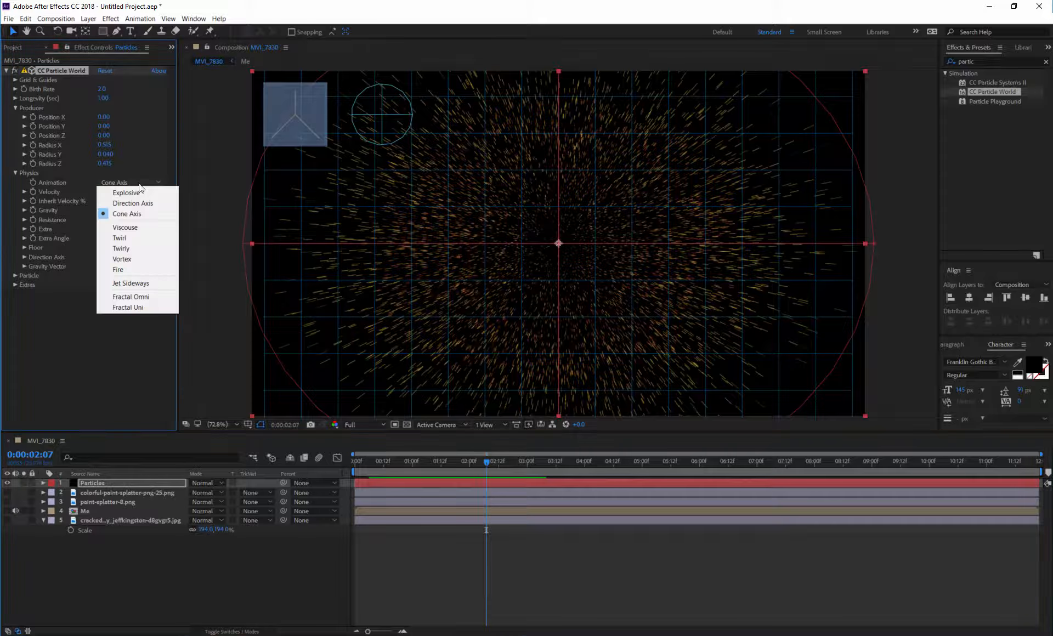
pyautogui.click(139, 191)
pyautogui.moveTo(417, 467); pyautogui.dragTo(460, 468)
pyautogui.press('space')
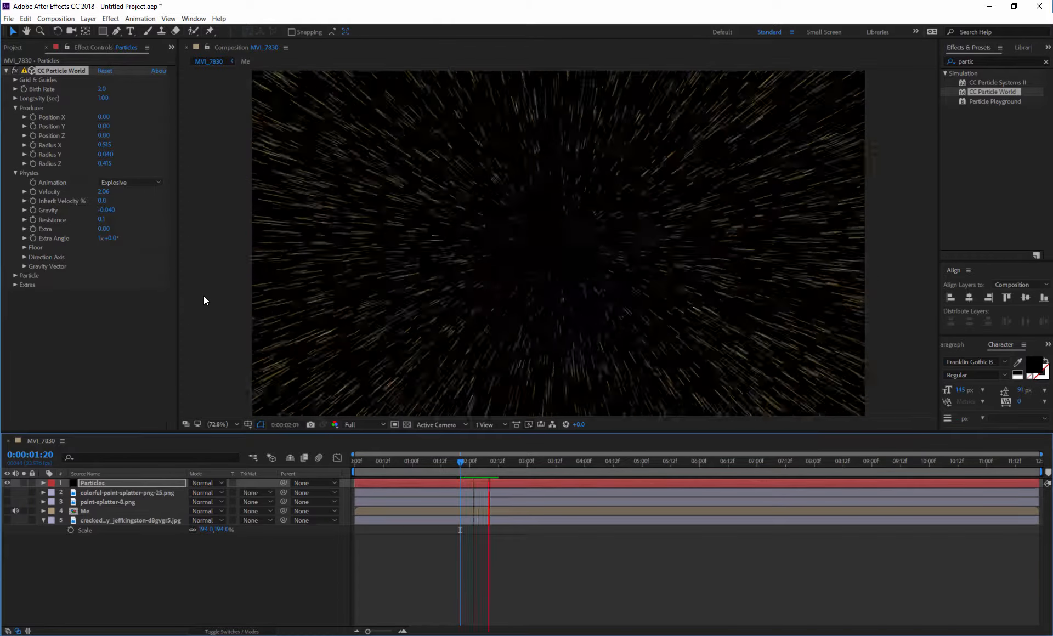
pyautogui.press('space')
pyautogui.click(149, 242)
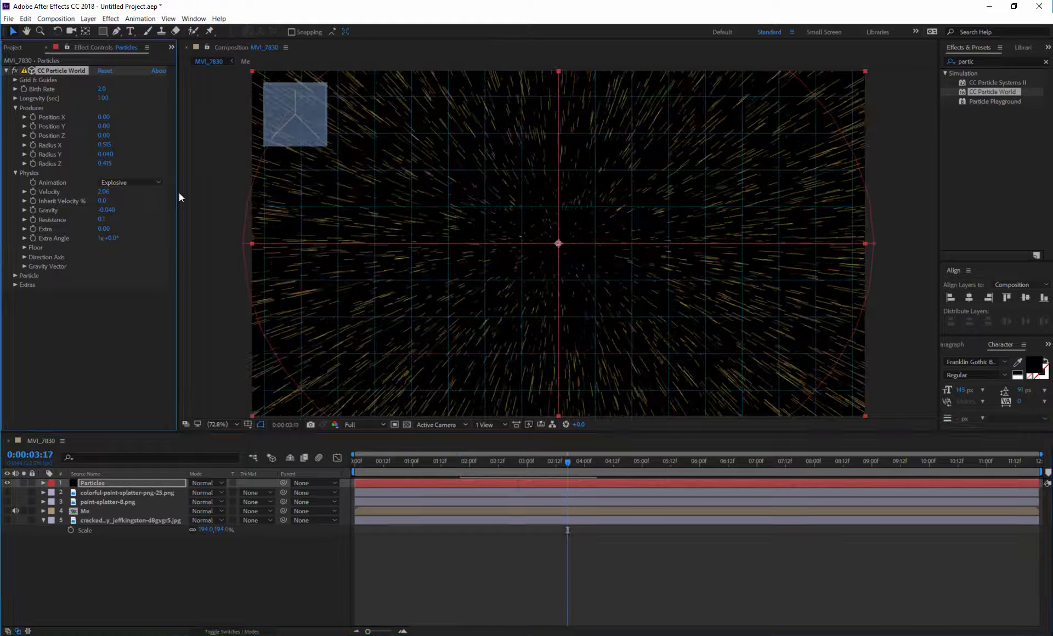
# Expand the Particle settings and set the particle type to Textured Faded Disc.
pyautogui.click(16, 276)
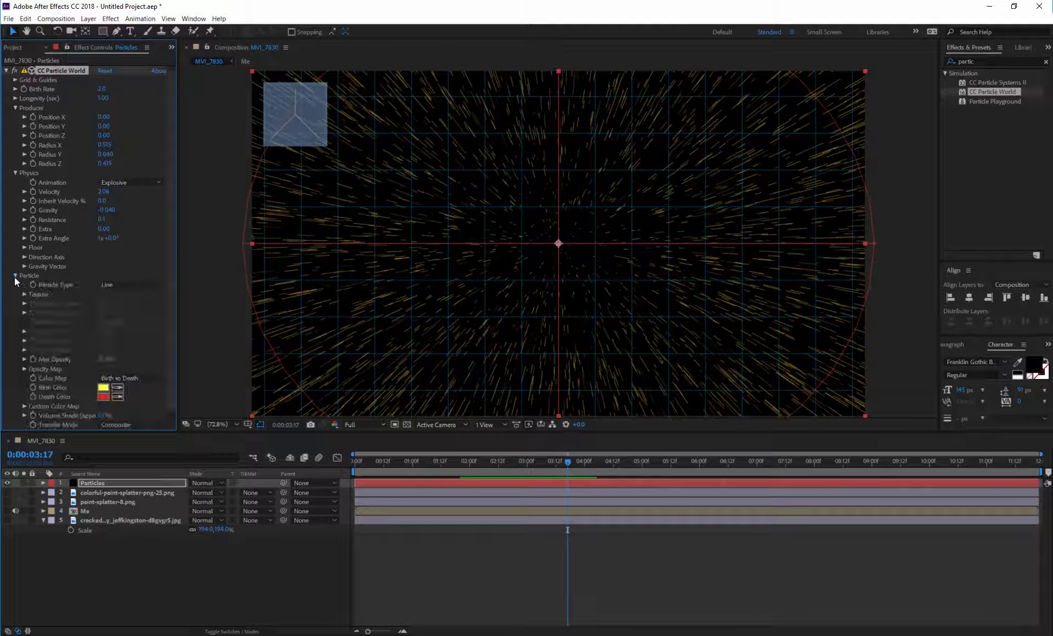
pyautogui.click(147, 286)
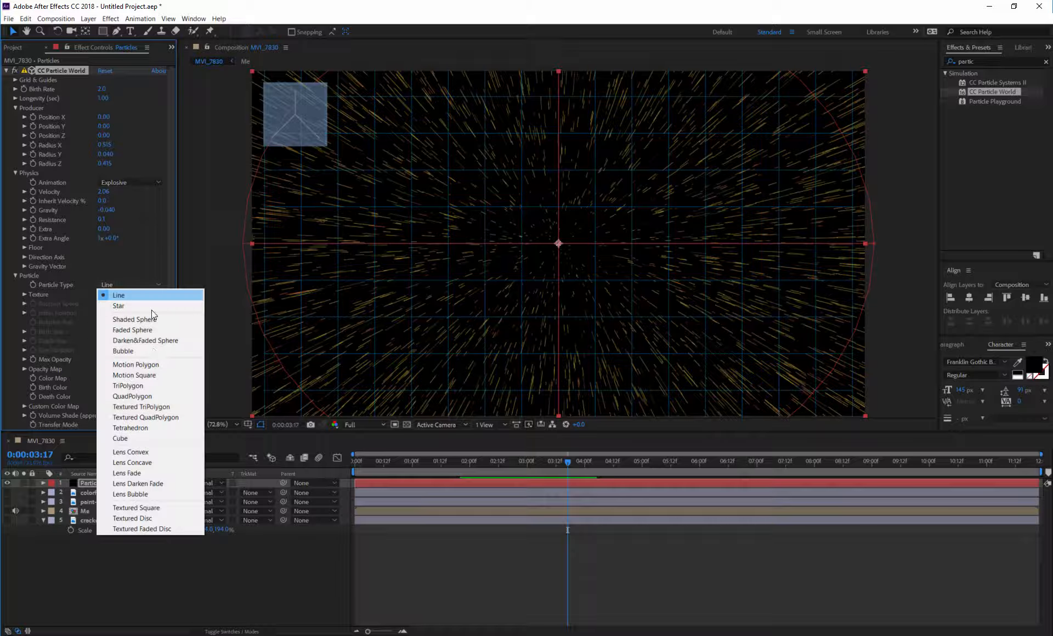
pyautogui.click(158, 528)
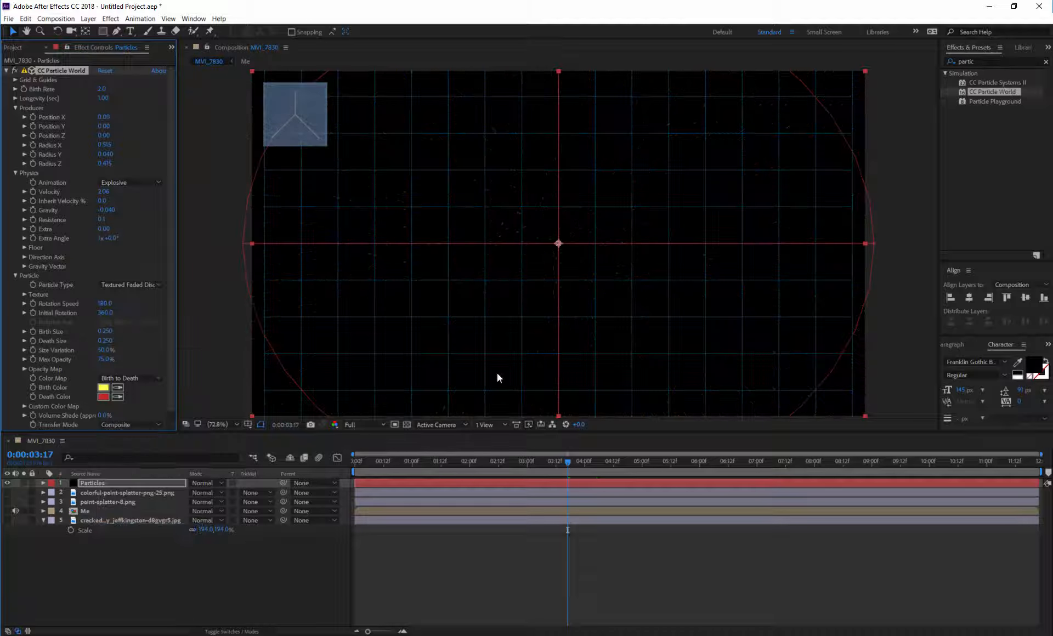
# Expand the Texture settings and try paint-splatter-8.png as the particle texture layer, undoing the choice.
pyautogui.click(25, 294)
pyautogui.click(115, 304)
pyautogui.click(135, 347)
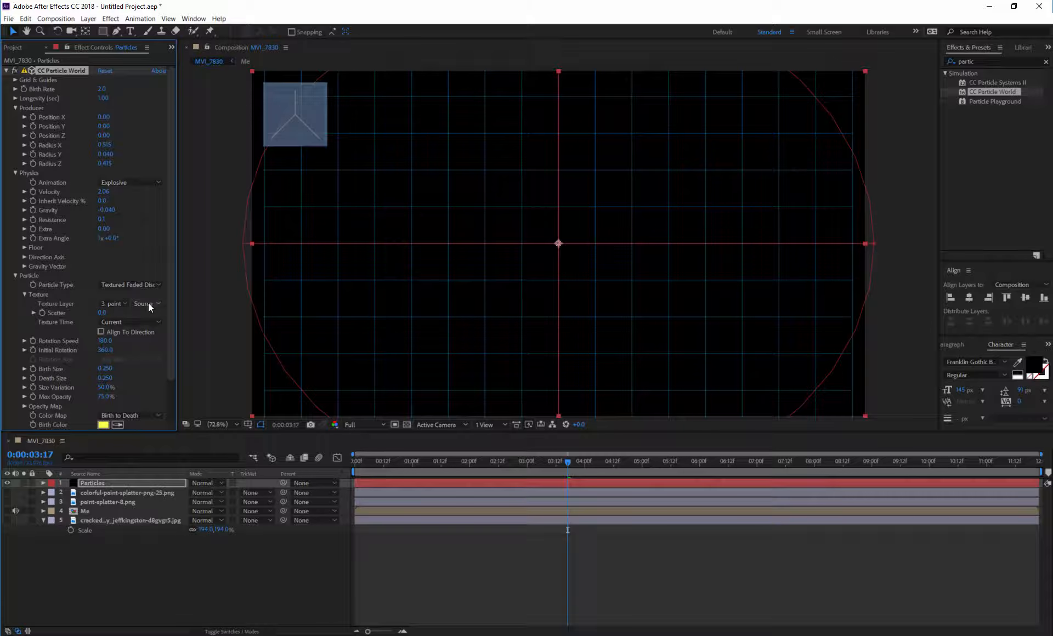
pyautogui.hotkey('ctrl', 'z')
# Show the cracked wall layer again and pre-compose paint-splatter-8.png, moving all attributes into the new composition.
pyautogui.click(7, 520)
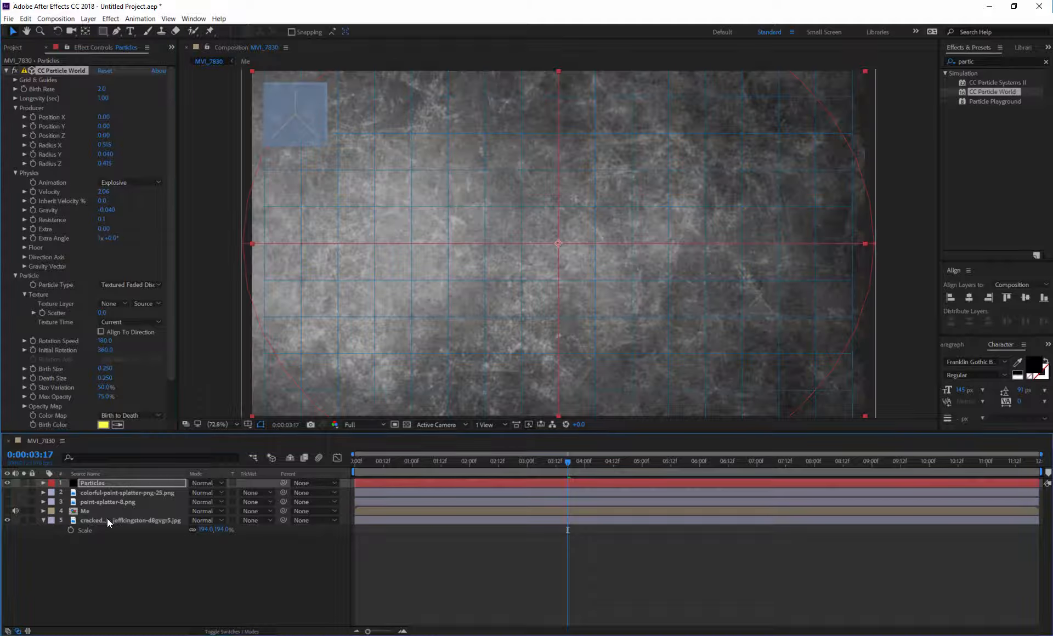
pyautogui.rightClick(102, 502)
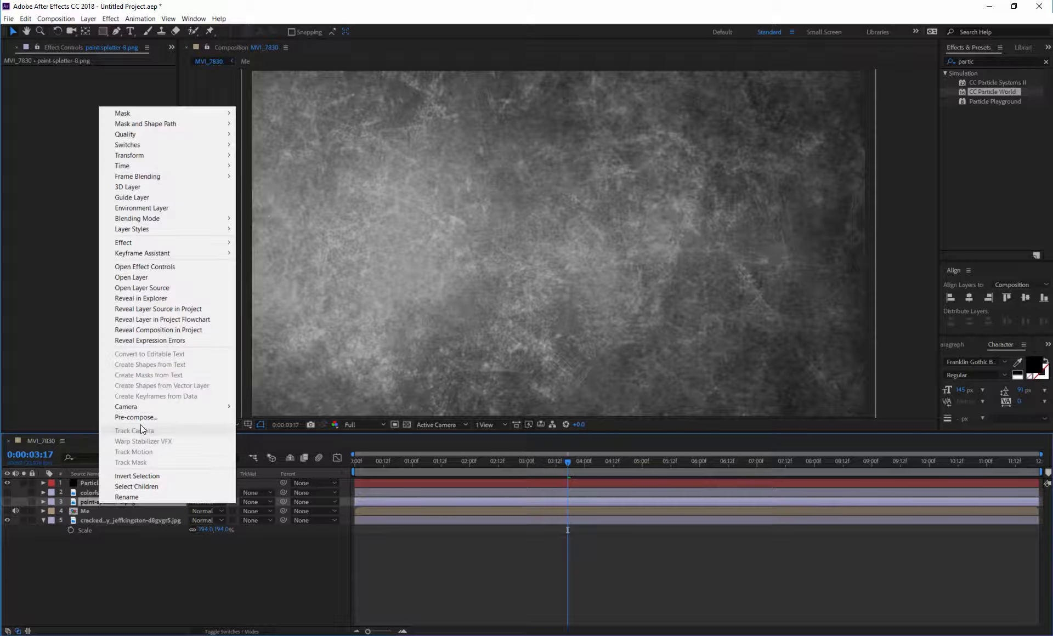
pyautogui.press('Return')
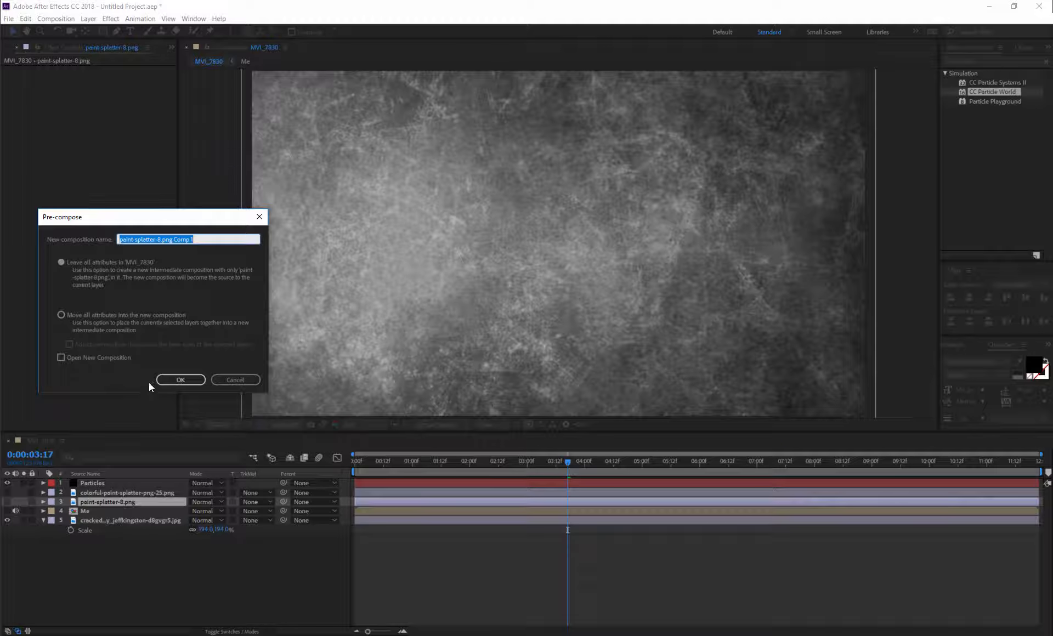
pyautogui.click(65, 313)
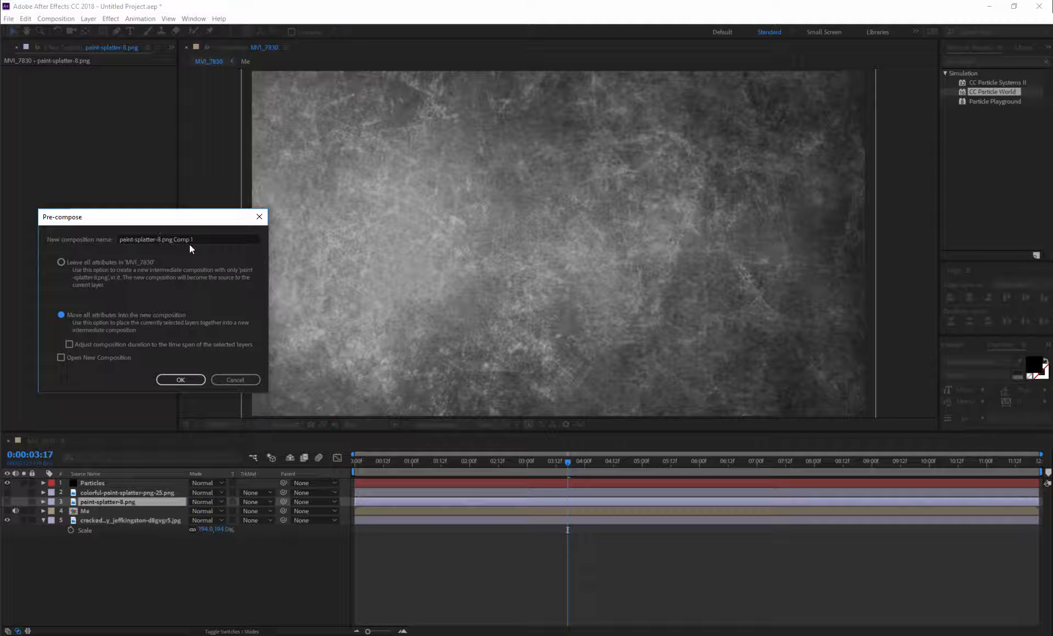
pyautogui.click(180, 379)
# Assign paint-splatter-8.png Comp 1 as the Particles layer's texture layer and preview the textured particles.
pyautogui.click(104, 483)
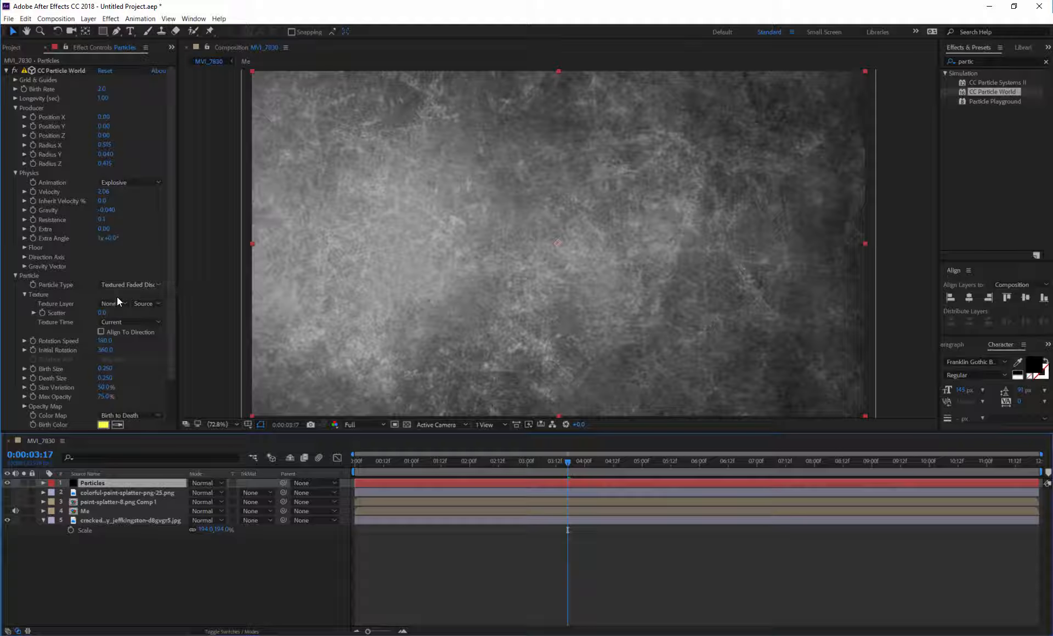
pyautogui.click(118, 304)
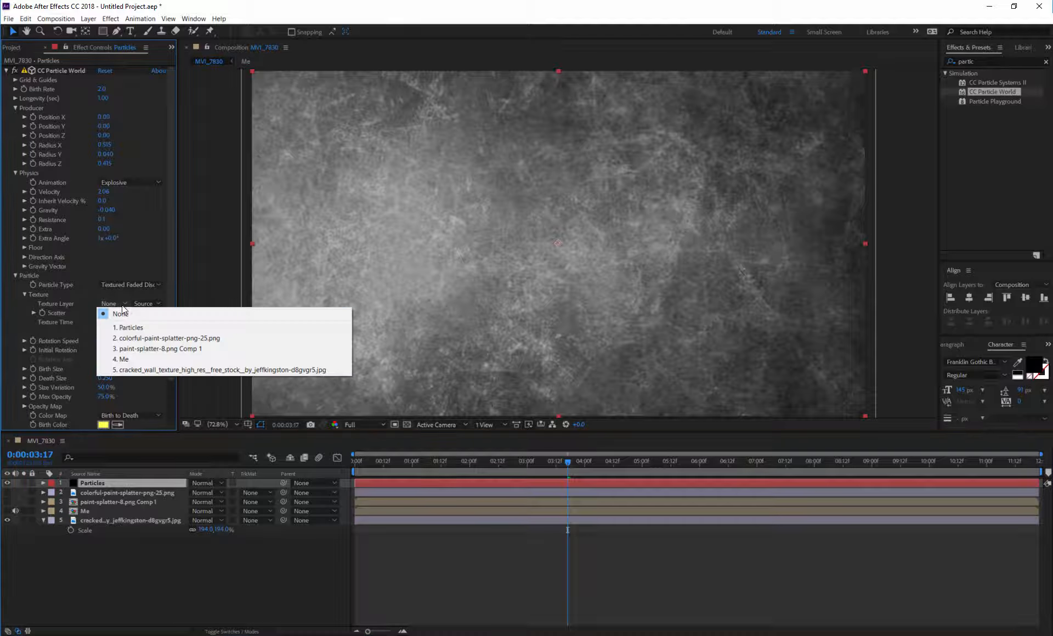
pyautogui.click(156, 349)
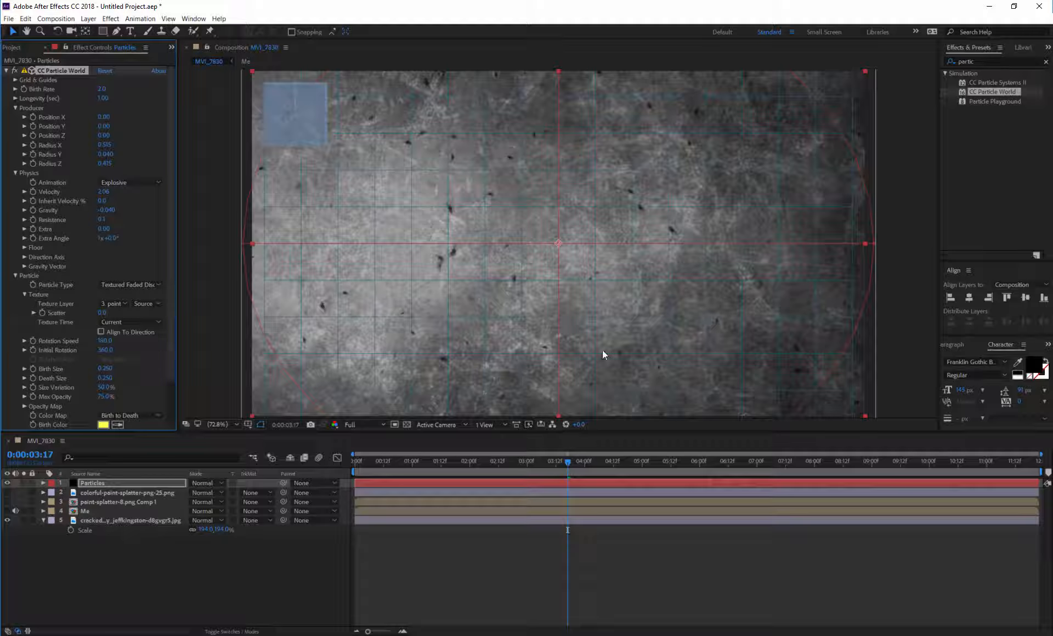
pyautogui.scroll(-2, 172, 327)
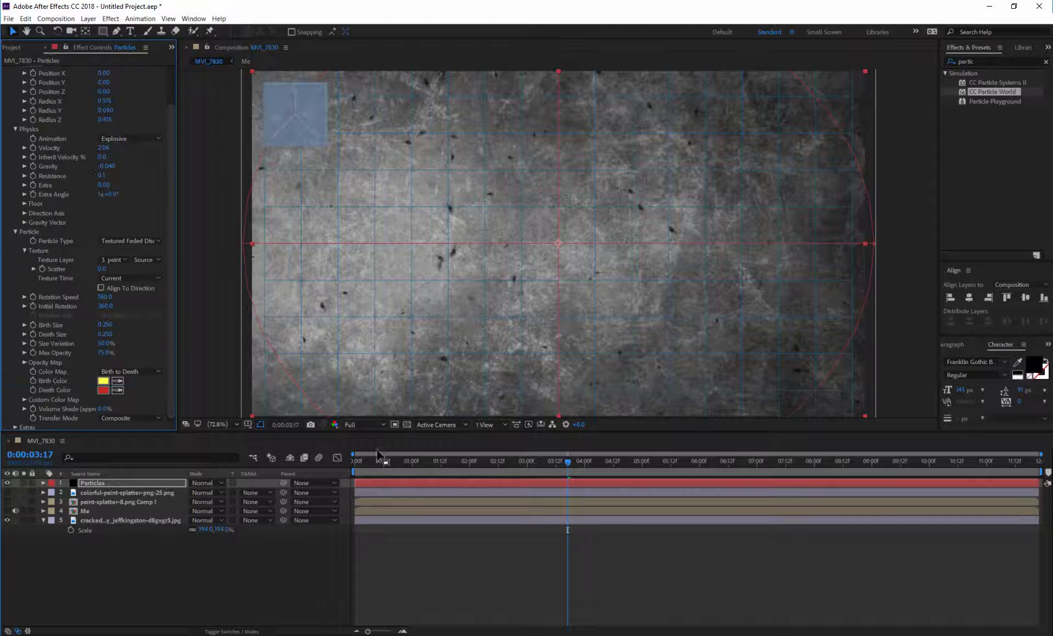
pyautogui.click(433, 481)
pyautogui.press('space')
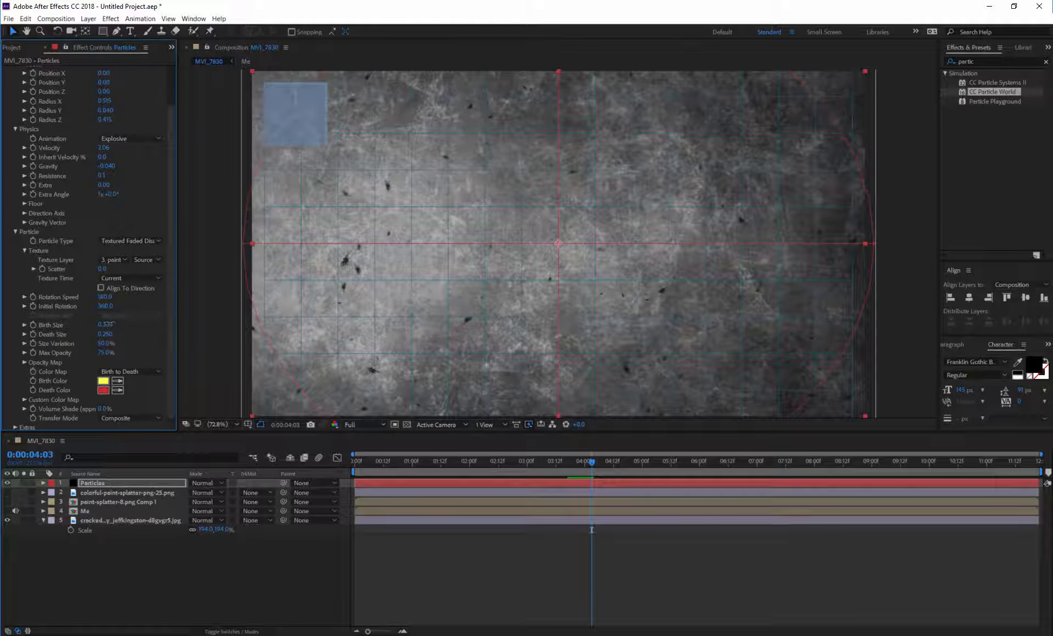
# Set the particles' Birth Size to 0.470, Death Size to 5.150, Size Variation to 100% and Max Opacity to 100%.
pyautogui.moveTo(109, 324); pyautogui.dragTo(357, 320)
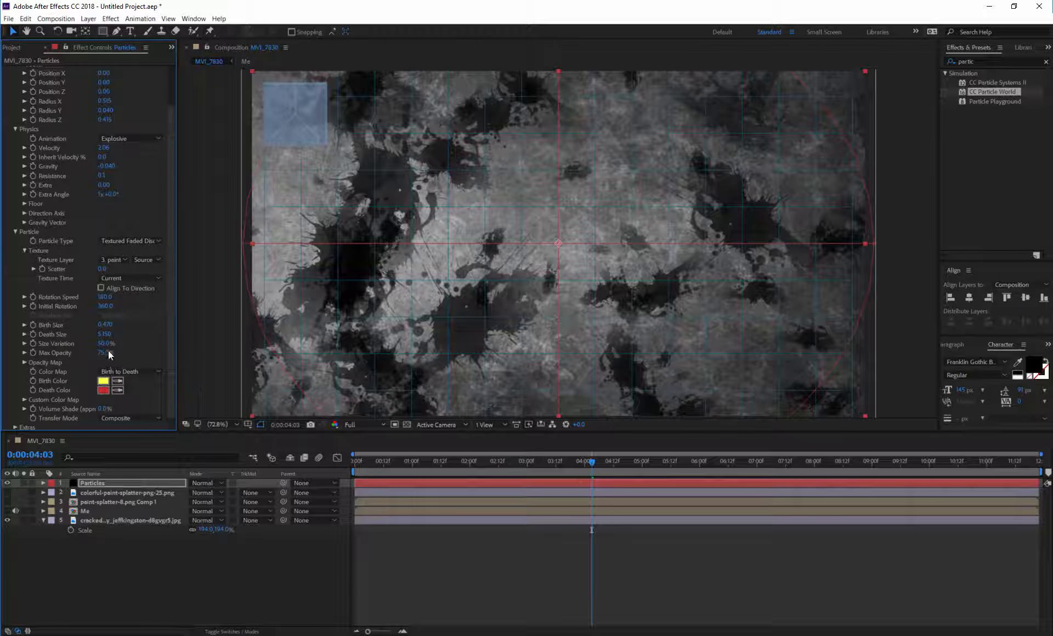
pyautogui.moveTo(107, 343); pyautogui.dragTo(197, 344)
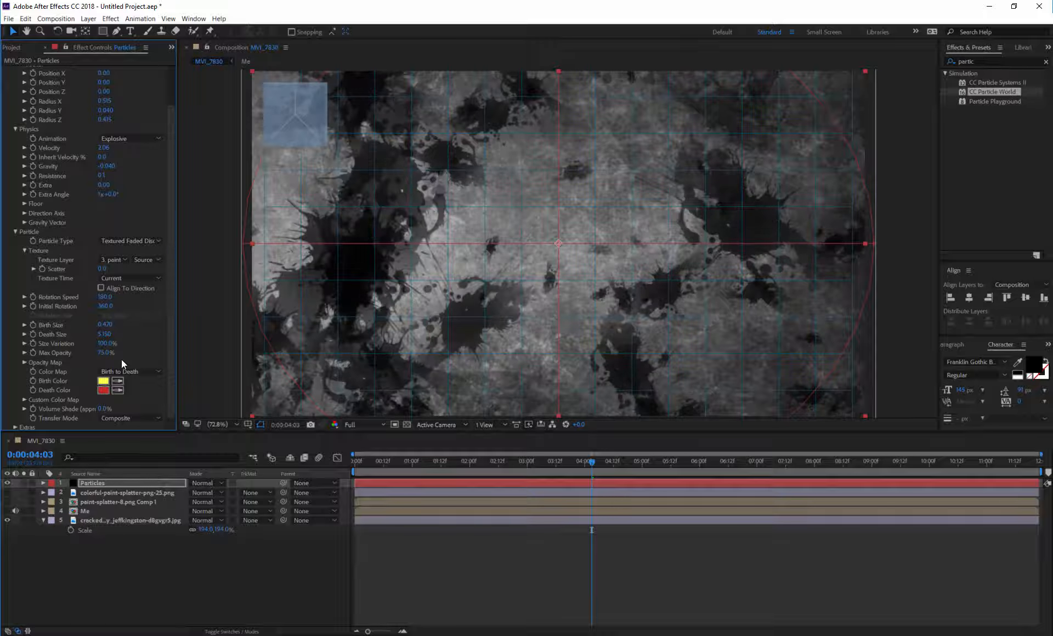
pyautogui.moveTo(106, 352); pyautogui.dragTo(158, 352)
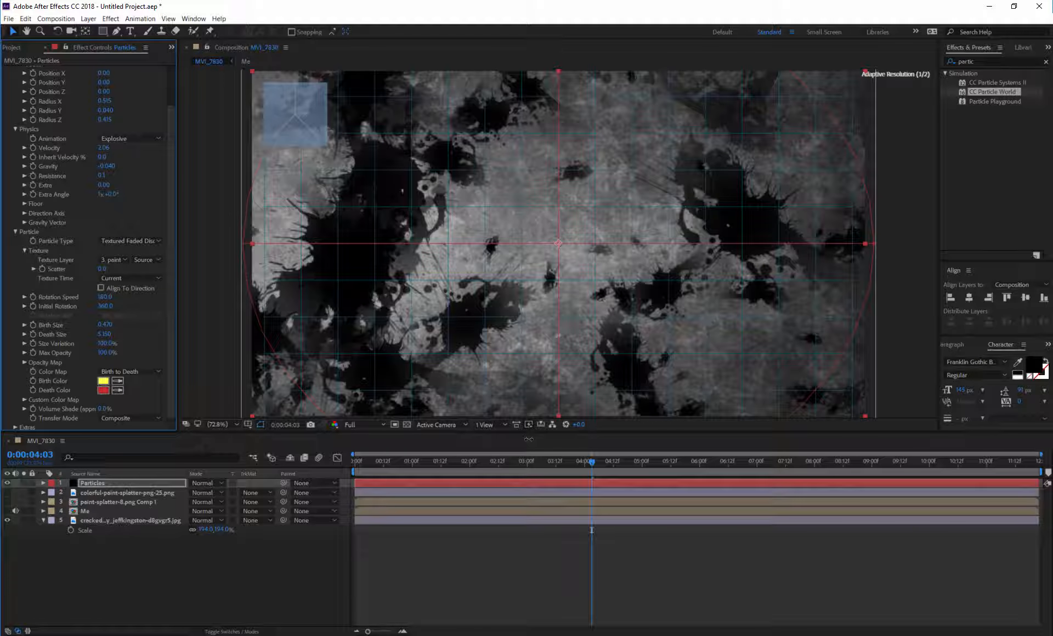
# Redraw the particles' Opacity Map to full opacity across the whole lifetime and preview the result near the one-second mark.
pyautogui.click(25, 362)
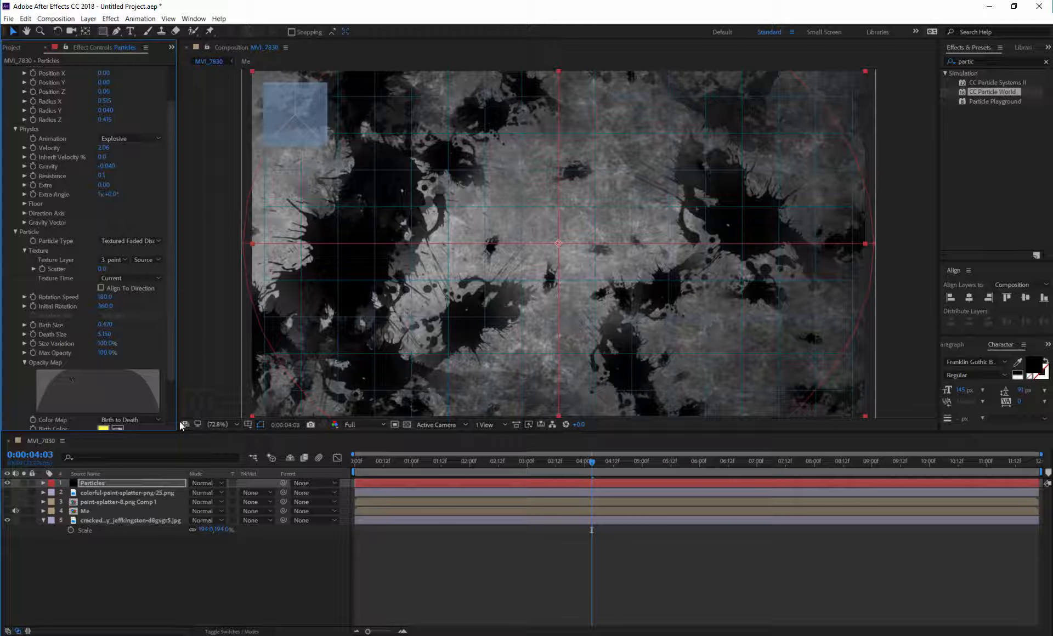
pyautogui.moveTo(413, 463); pyautogui.dragTo(436, 463)
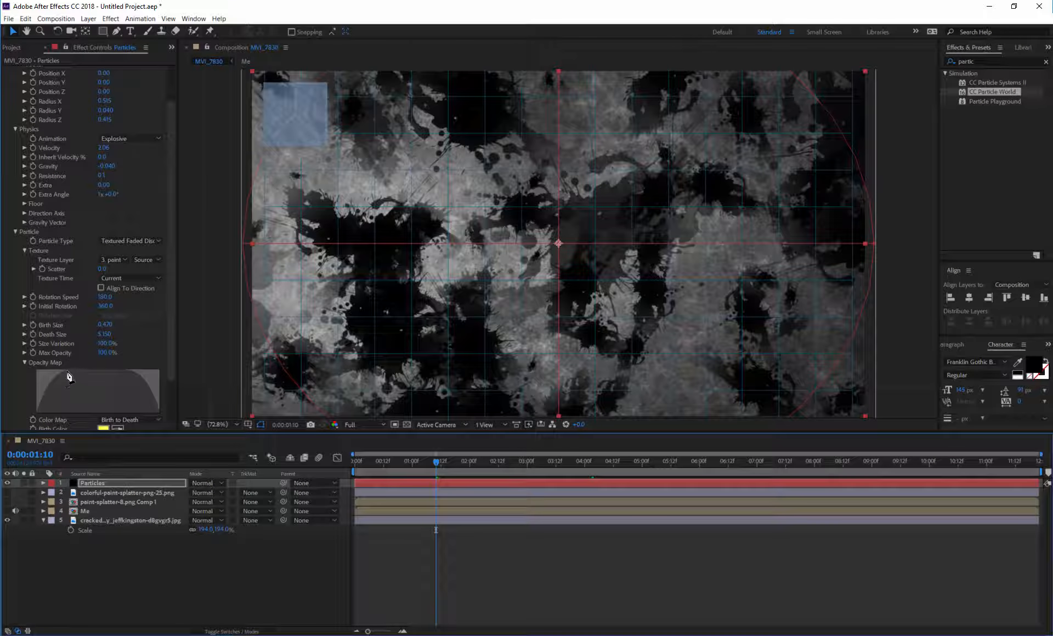
pyautogui.moveTo(71, 377)
pyautogui.mouseDown()
pyautogui.moveTo(23, 371)
pyautogui.moveTo(163, 372)
pyautogui.moveTo(11, 368)
pyautogui.mouseUp()
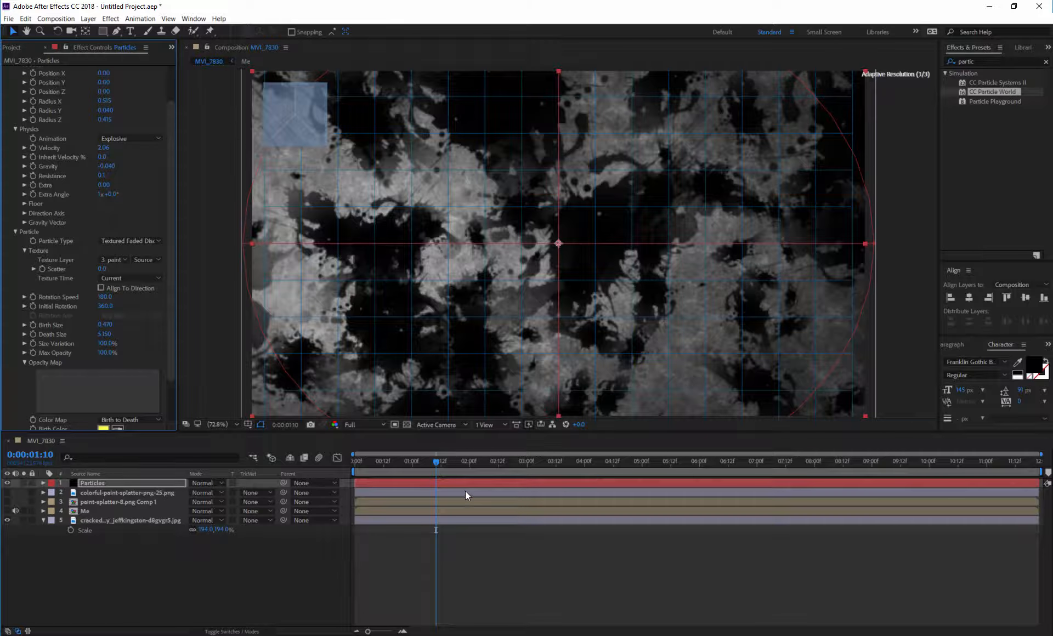
pyautogui.click(357, 467)
pyautogui.moveTo(357, 467); pyautogui.dragTo(427, 463)
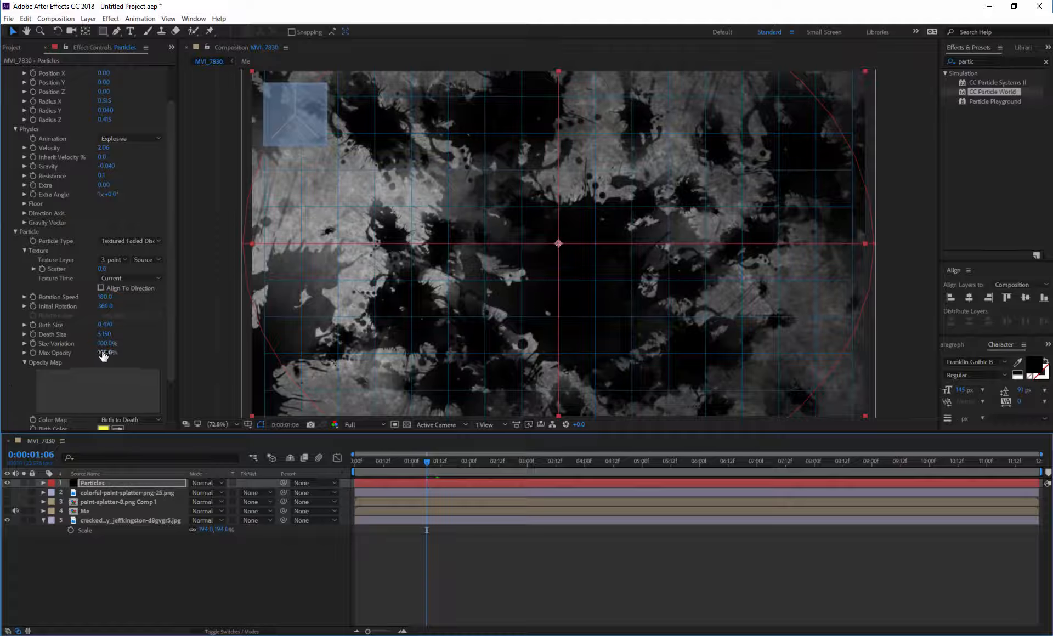
# Set the composition preview resolution to Quarter and preview the particles over the first frames.
pyautogui.click(362, 424)
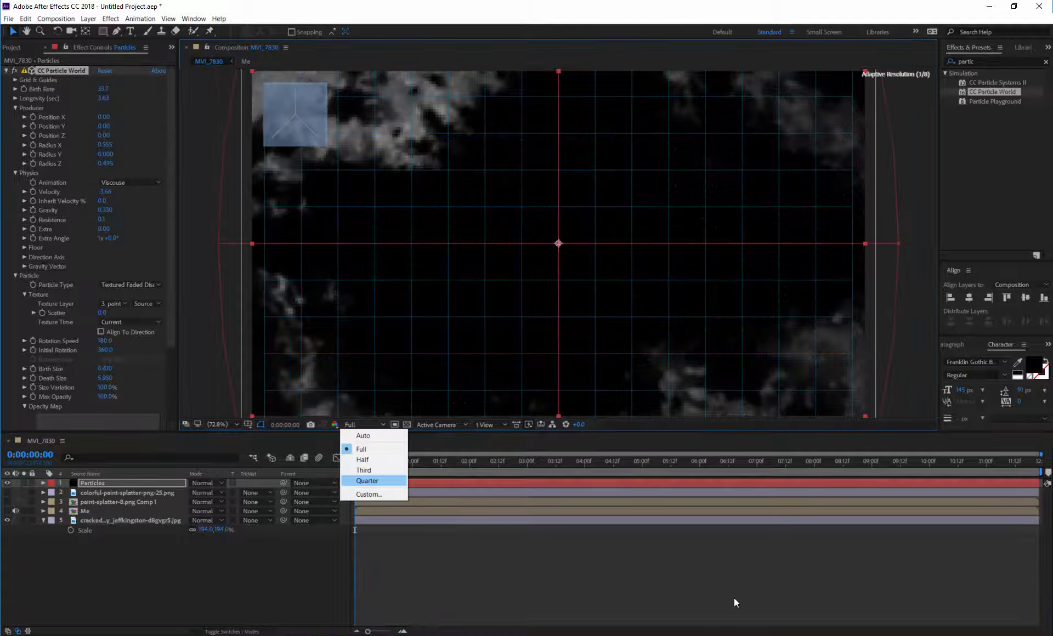
pyautogui.click(376, 480)
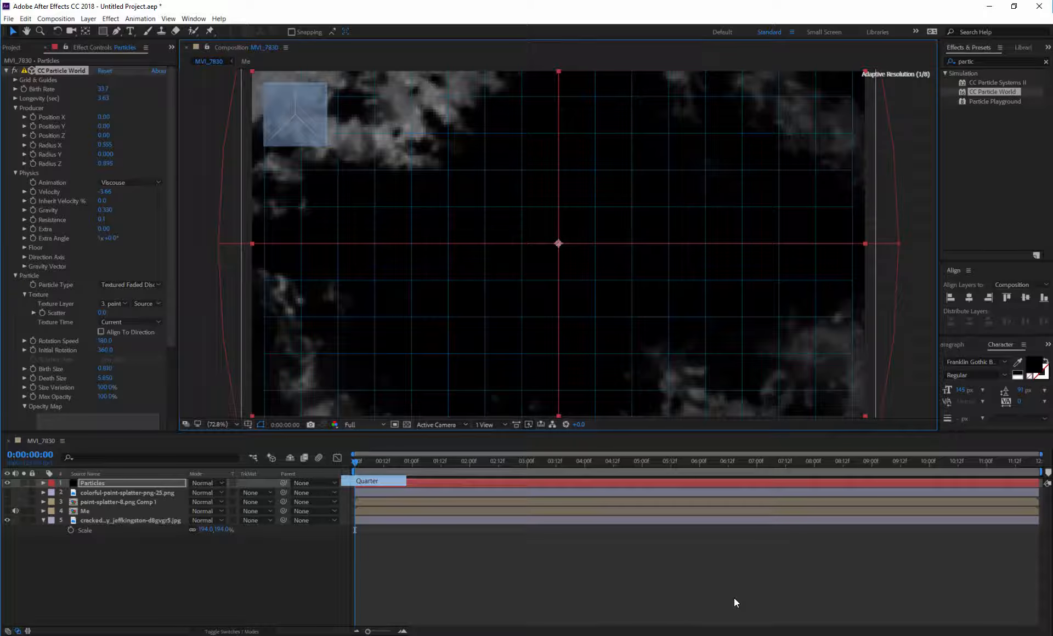
pyautogui.moveTo(358, 460); pyautogui.dragTo(380, 462)
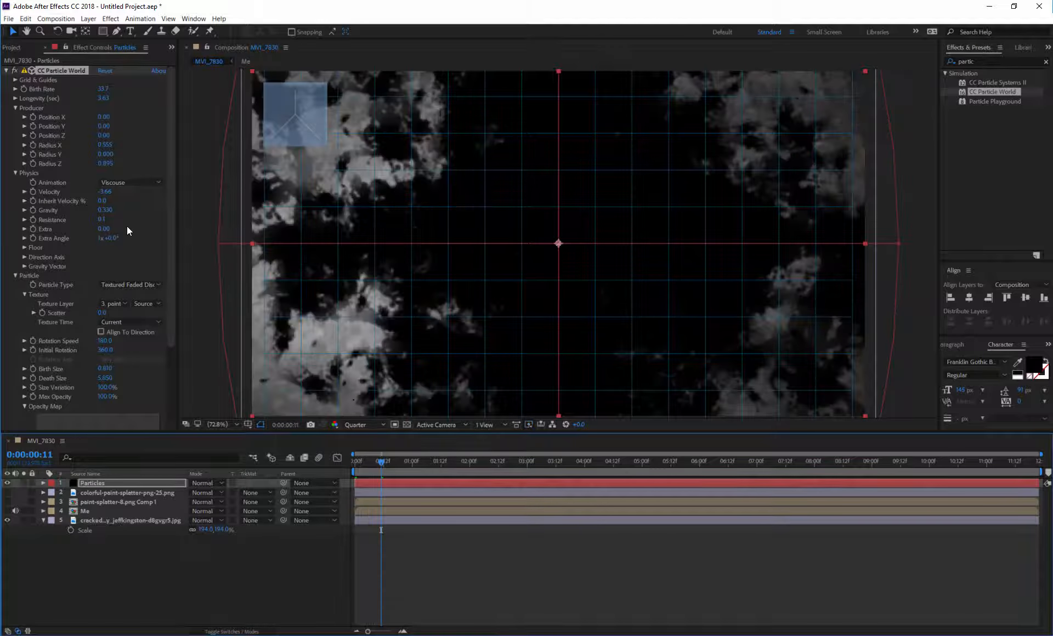
# Try the Fire animation with Velocity 0.50, Gravity 1.080 and Longevity 2.52, previewing the first second of particles.
pyautogui.click(133, 184)
pyautogui.moveTo(408, 461)
pyautogui.mouseDown()
pyautogui.moveTo(355, 457)
pyautogui.moveTo(391, 460)
pyautogui.mouseUp()
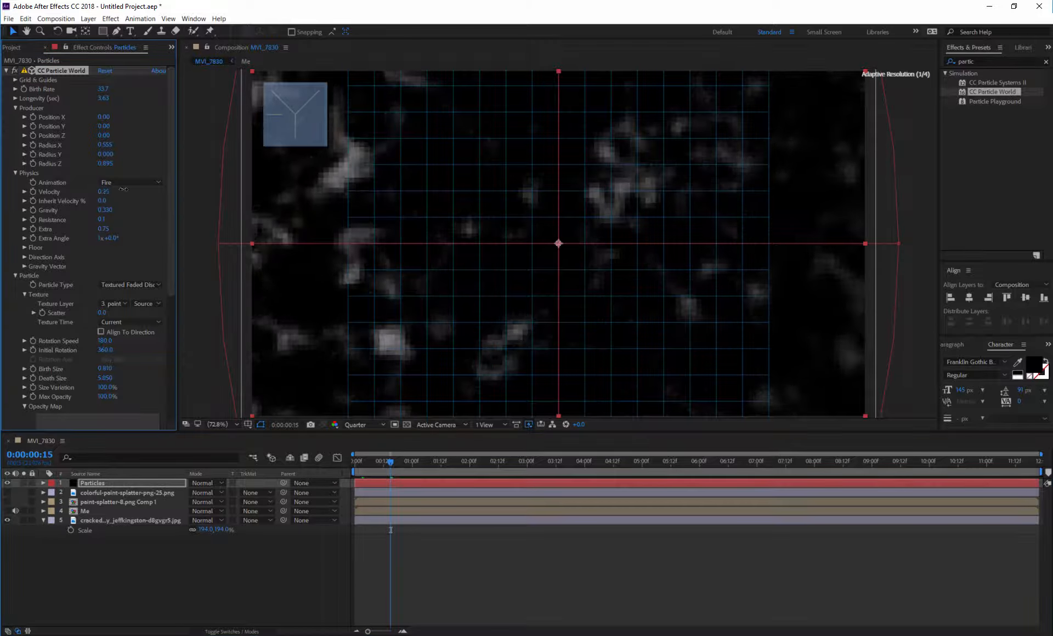
pyautogui.moveTo(388, 462); pyautogui.dragTo(355, 462)
# Turn off the Position, Radius, Motion Path and Grid guides of CC Particle World.
pyautogui.click(14, 80)
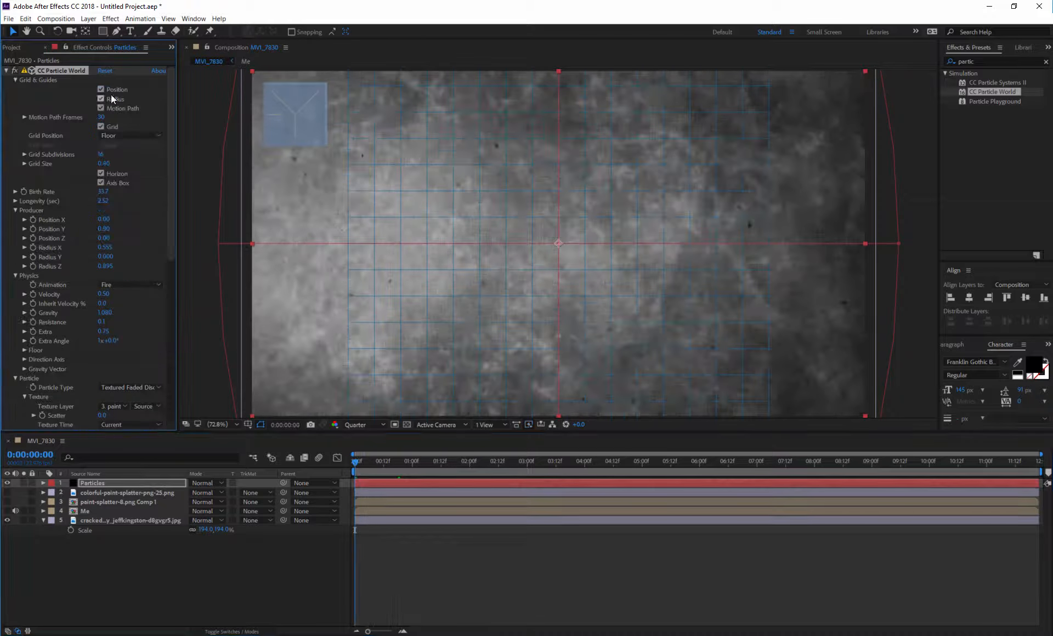
pyautogui.click(101, 99)
pyautogui.click(100, 108)
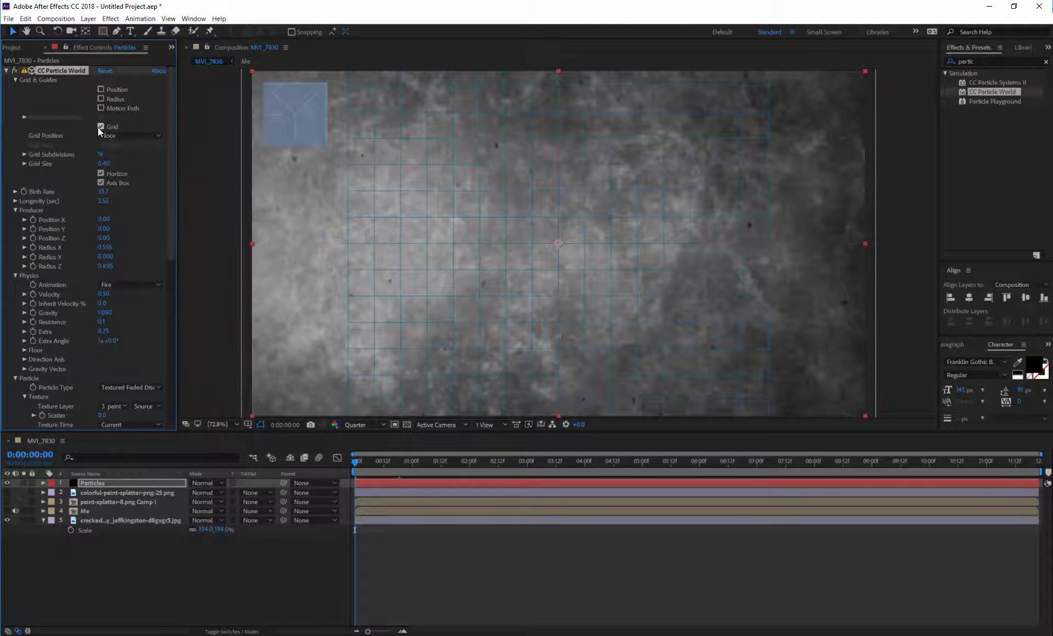
pyautogui.click(98, 127)
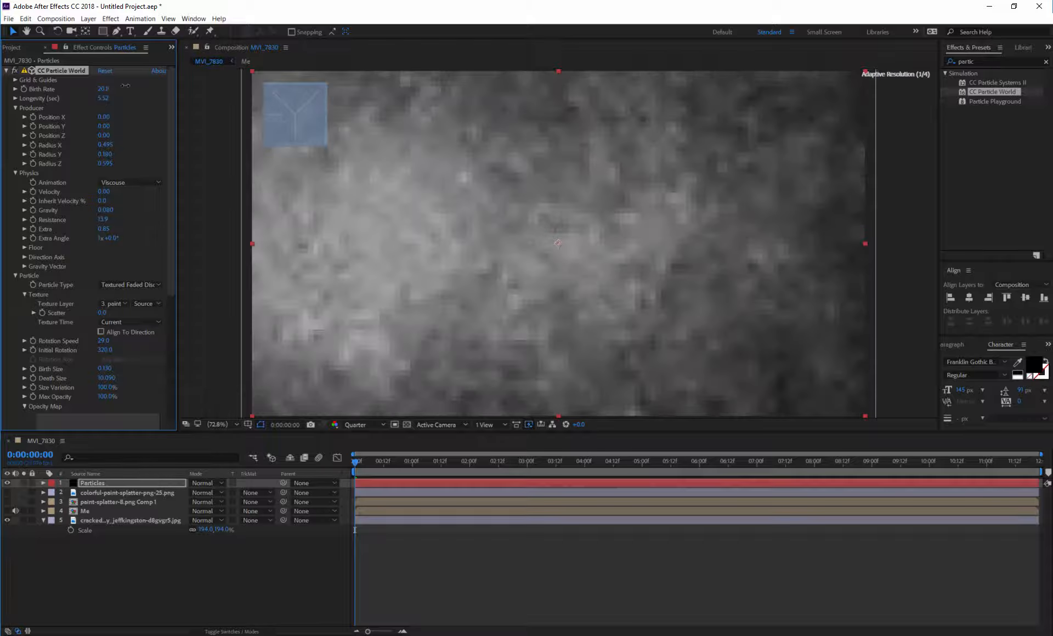
# Tune the particles to Birth Rate 11.9, Longevity 3.72, Explosive animation, Velocity 0.03, Birth Size 0.280 and Death Size 10.090, previewing the spread.
pyautogui.moveTo(100, 99); pyautogui.dragTo(68, 90)
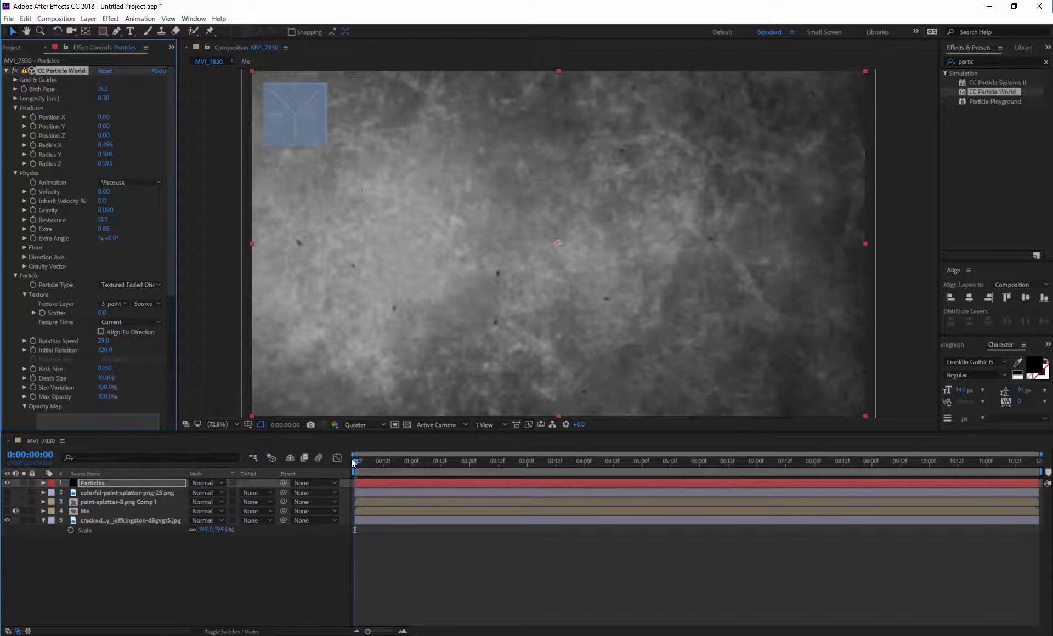
pyautogui.moveTo(351, 458); pyautogui.dragTo(475, 450)
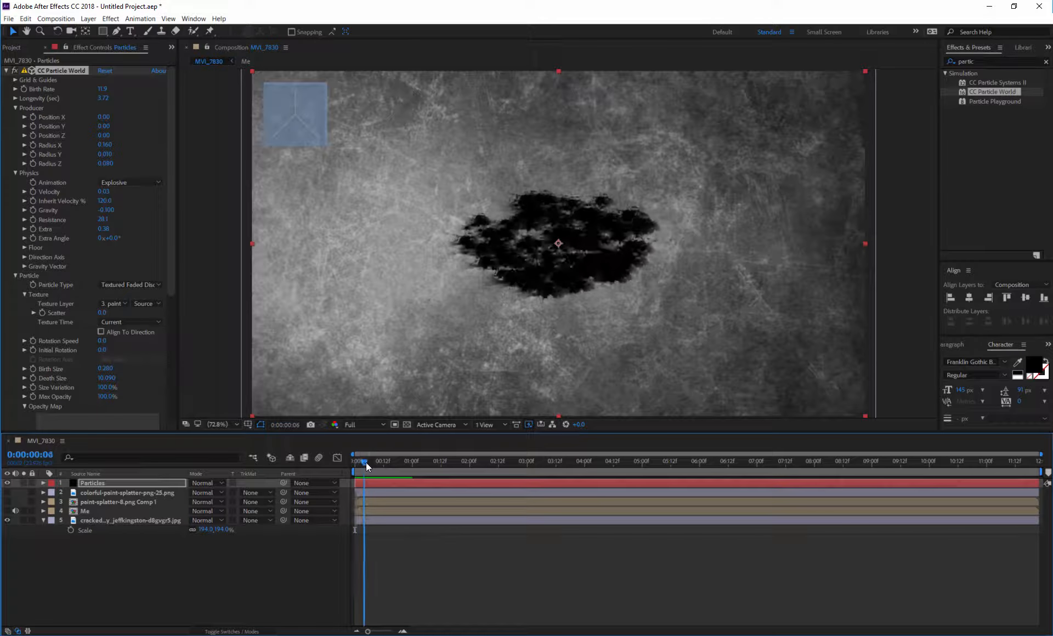
pyautogui.moveTo(366, 462); pyautogui.dragTo(606, 462)
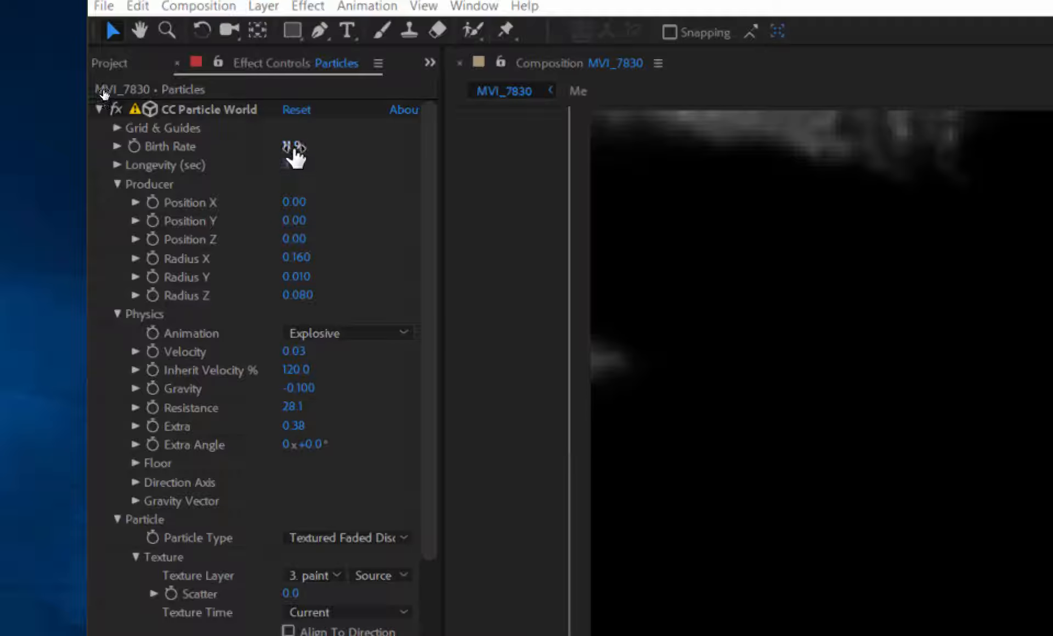
# Review the CC Particle World Producer, Physics, Texture, size and Opacity Map settings from start to end.
pyautogui.scroll(-2, 435, 185)
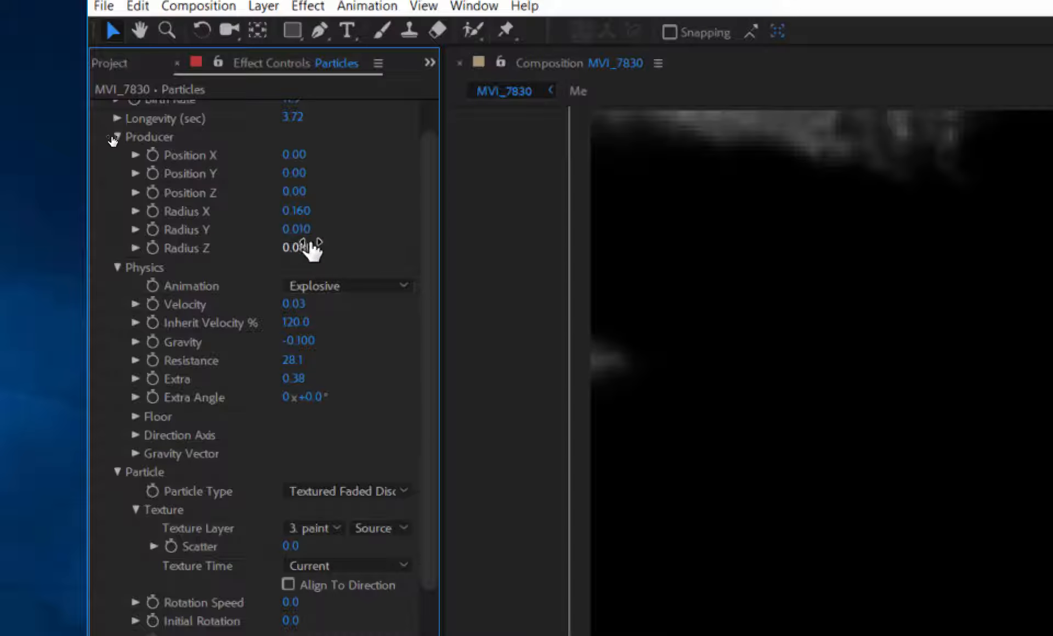
pyautogui.moveTo(427, 227); pyautogui.dragTo(426, 230)
pyautogui.scroll(-4, 338, 216)
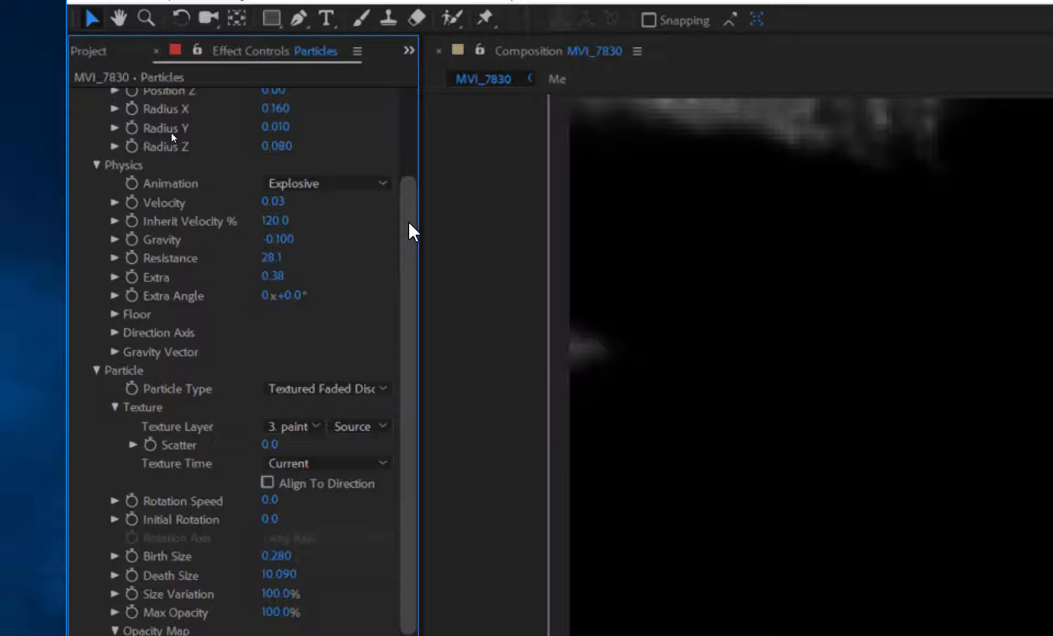
pyautogui.moveTo(408, 221); pyautogui.dragTo(405, 247)
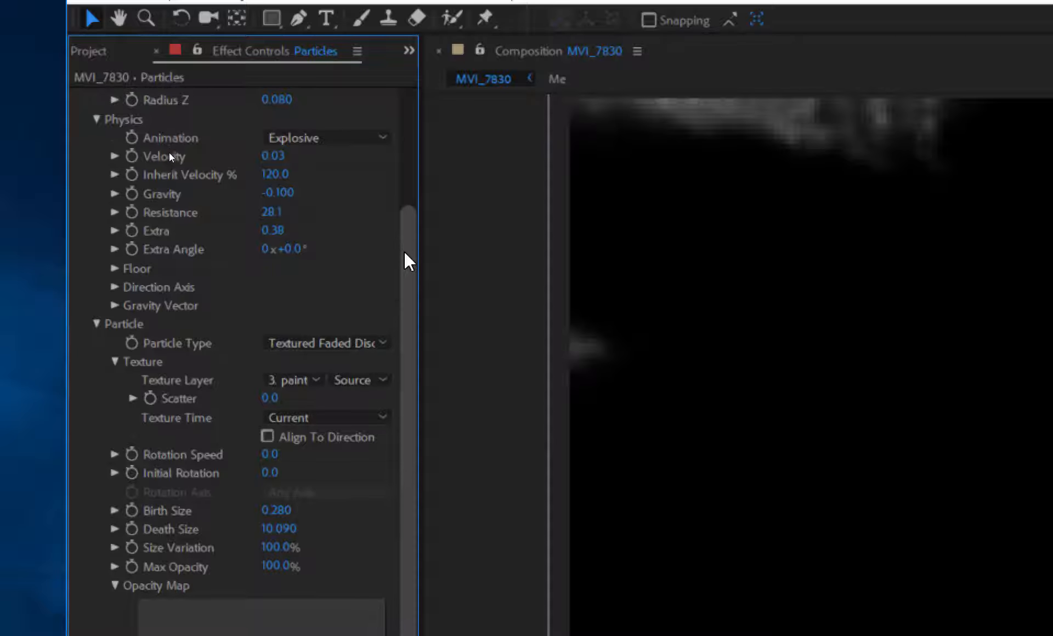
pyautogui.moveTo(404, 259); pyautogui.dragTo(404, 312)
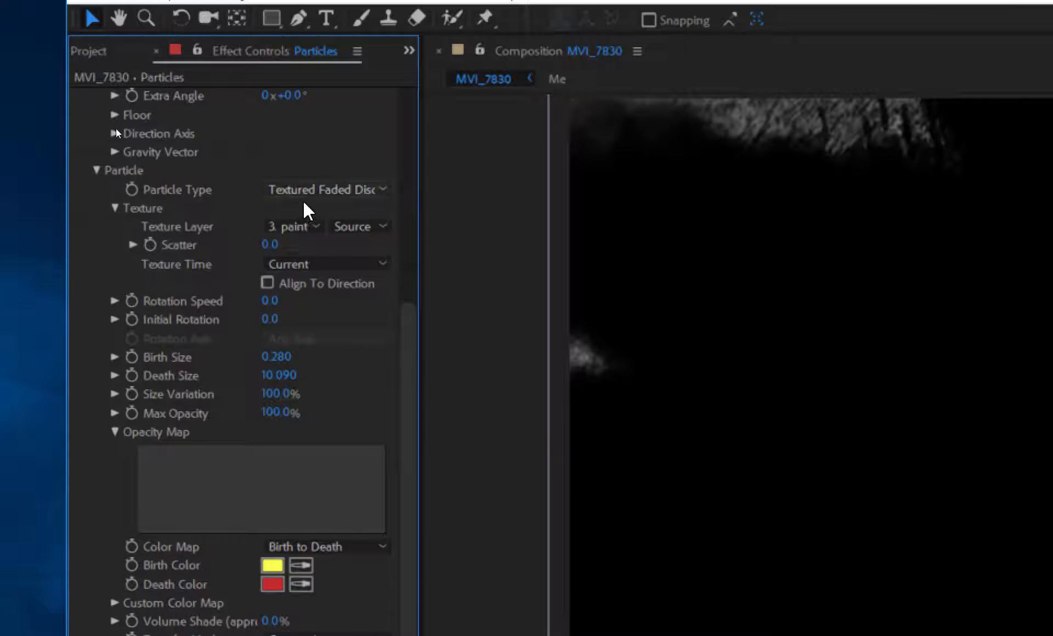
pyautogui.moveTo(410, 381); pyautogui.dragTo(411, 417)
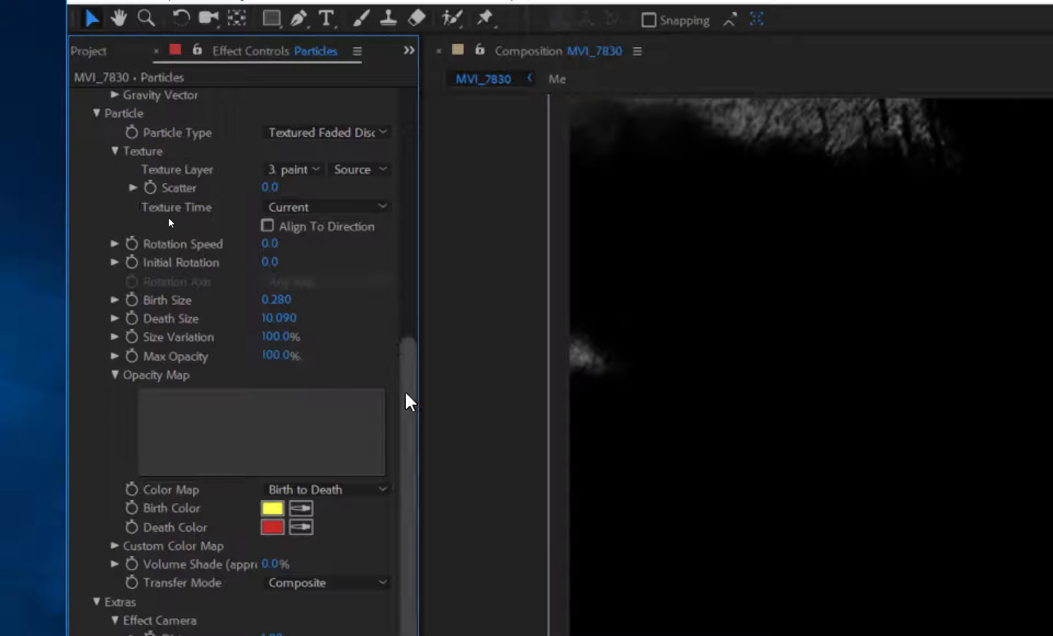
pyautogui.moveTo(154, 389)
pyautogui.mouseDown()
pyautogui.moveTo(308, 388)
pyautogui.moveTo(395, 400)
pyautogui.moveTo(130, 395)
pyautogui.moveTo(412, 394)
pyautogui.moveTo(285, 393)
pyautogui.moveTo(403, 398)
pyautogui.moveTo(400, 380)
pyautogui.mouseUp()
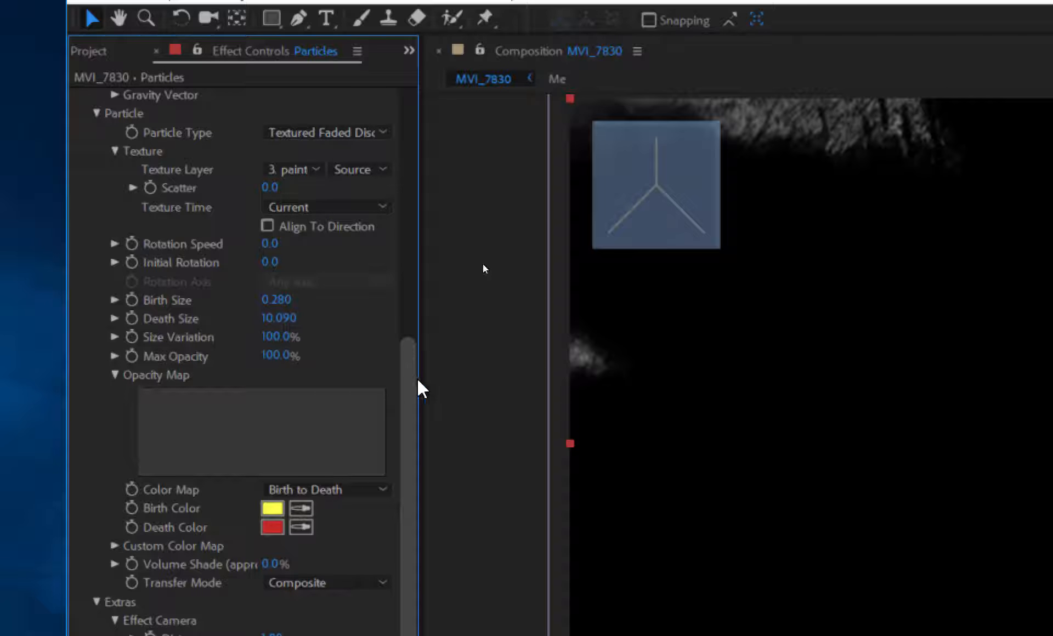
# Set both the Birth Color and the Death Color of the particles to white.
pyautogui.click(273, 508)
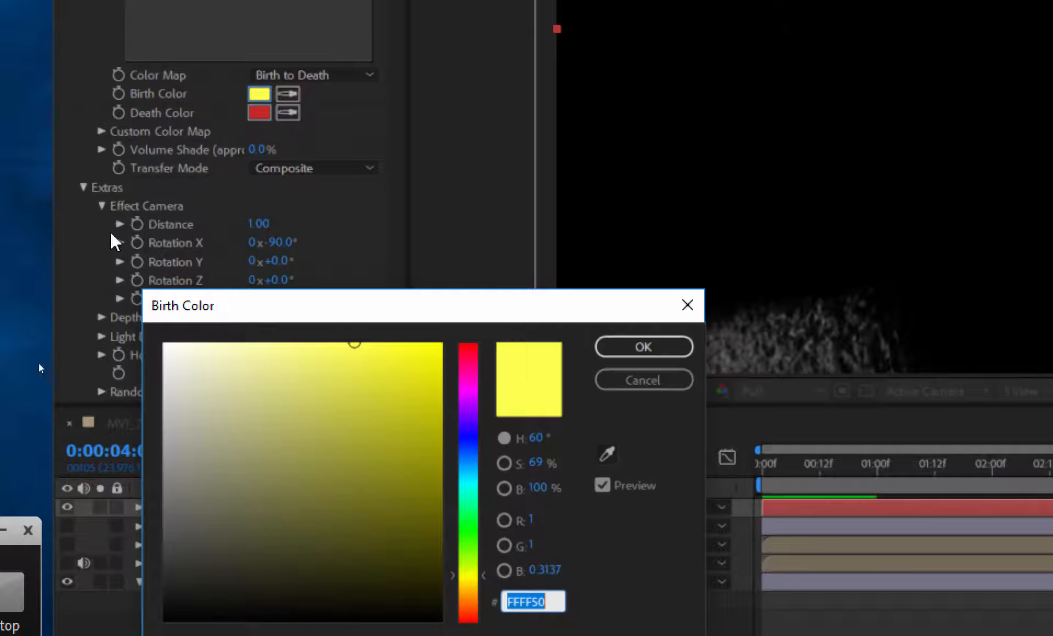
pyautogui.click(164, 345)
pyautogui.click(653, 348)
pyautogui.click(272, 527)
pyautogui.click(164, 345)
pyautogui.click(644, 347)
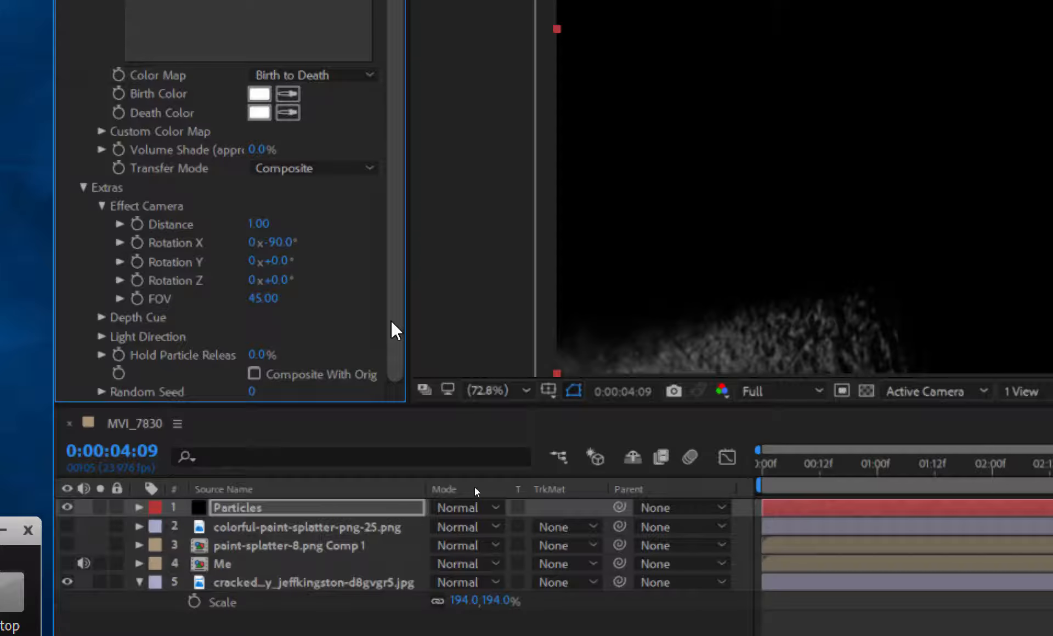
pyautogui.scroll(5, 393, 301)
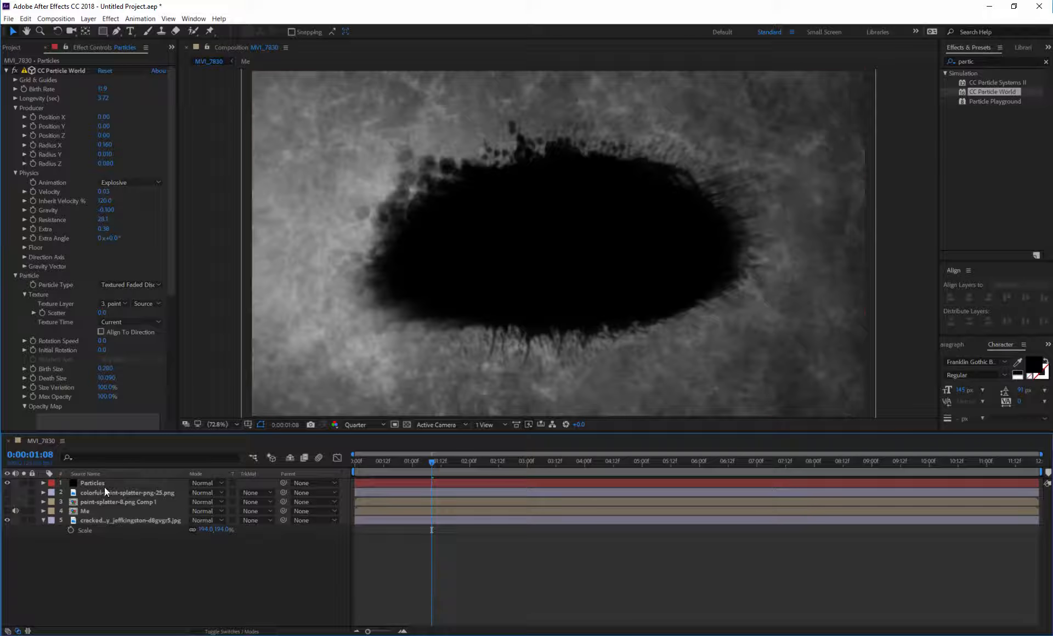
# Make the Me layer visible over the cracked wall.
pyautogui.click(101, 482)
pyautogui.click(104, 520)
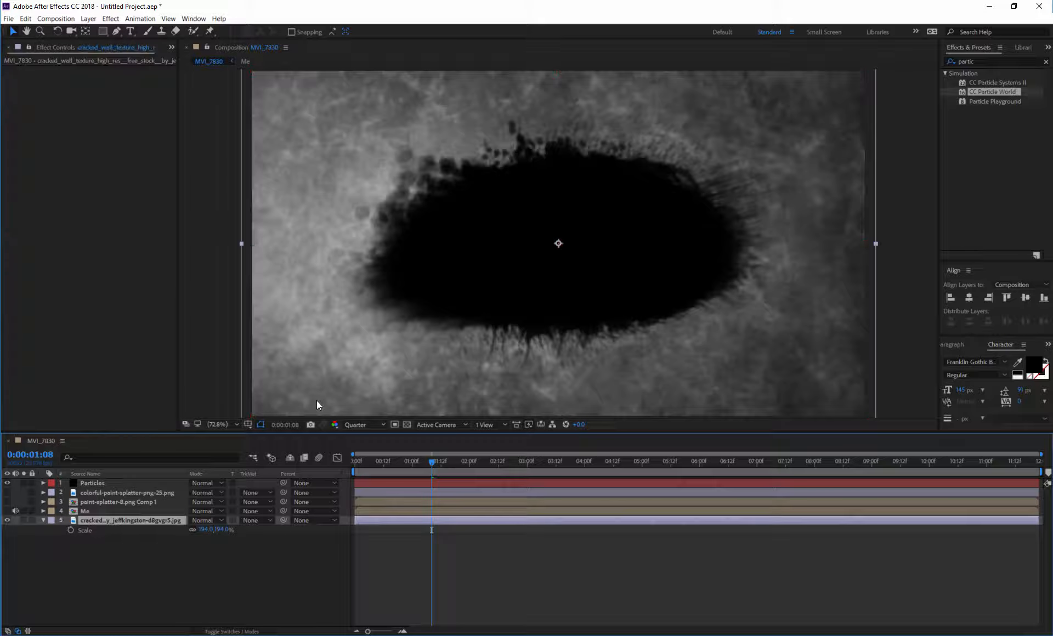
pyautogui.click(85, 511)
pyautogui.click(7, 511)
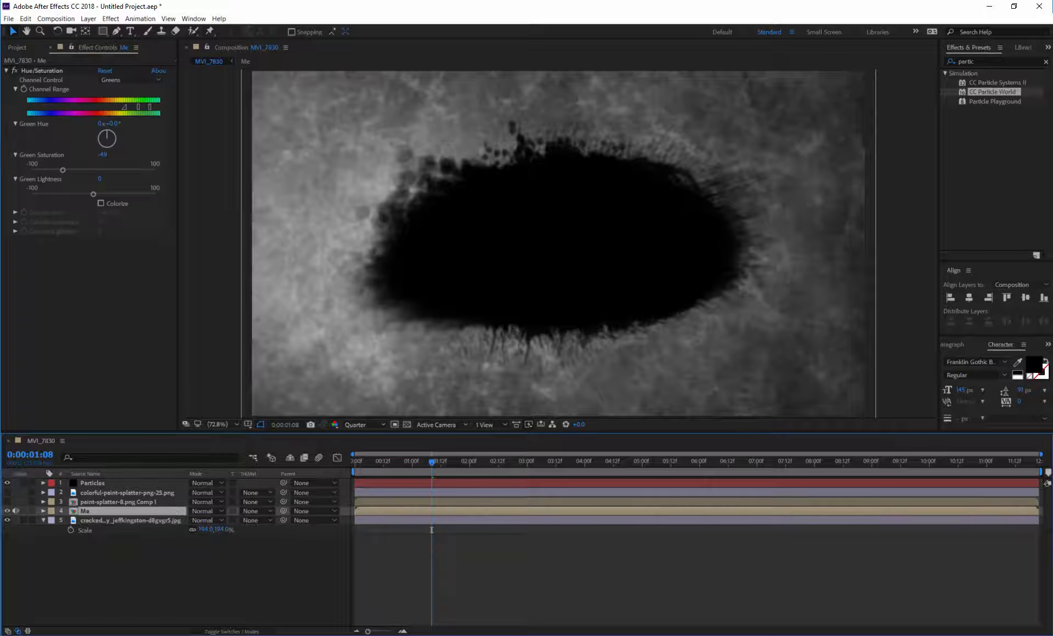
# Move the Particles layer directly above Me, use it as Me's alpha matte, and preview the reveal from the start.
pyautogui.click(81, 486)
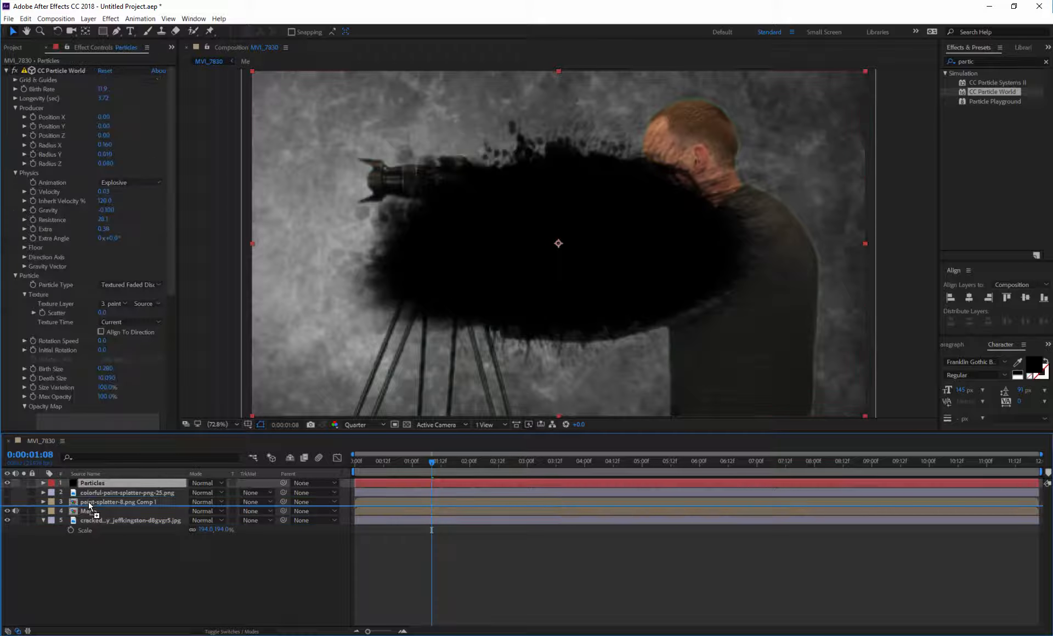
pyautogui.moveTo(91, 503); pyautogui.dragTo(91, 501)
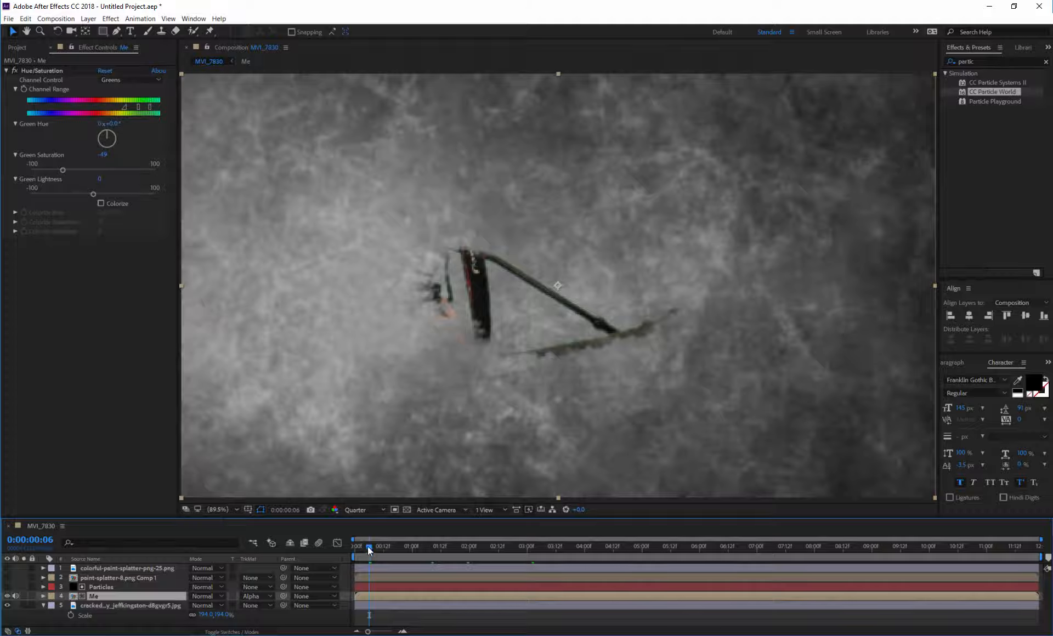
pyautogui.moveTo(368, 546); pyautogui.dragTo(467, 546)
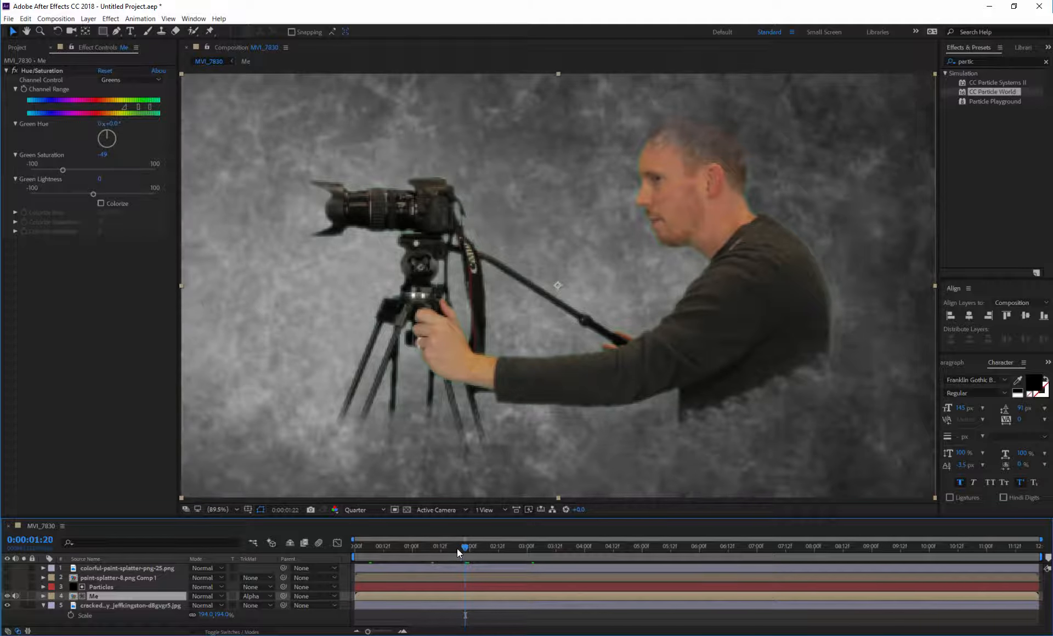
pyautogui.press('Home')
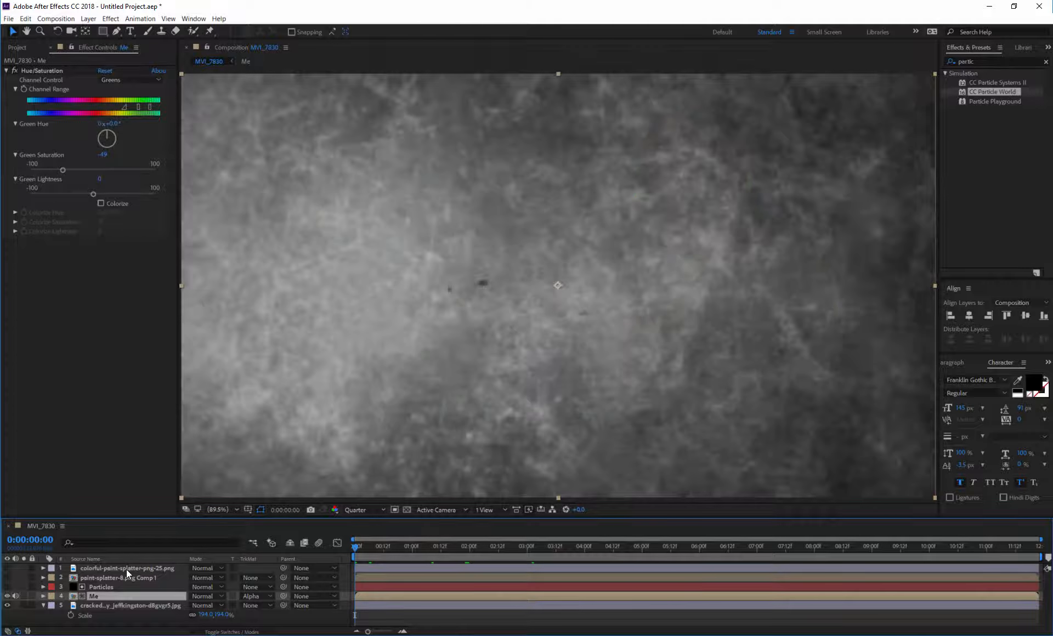
# Remove the track matte from the Me layer and select that layer for further adjustment.
pyautogui.click(246, 596)
pyautogui.click(259, 538)
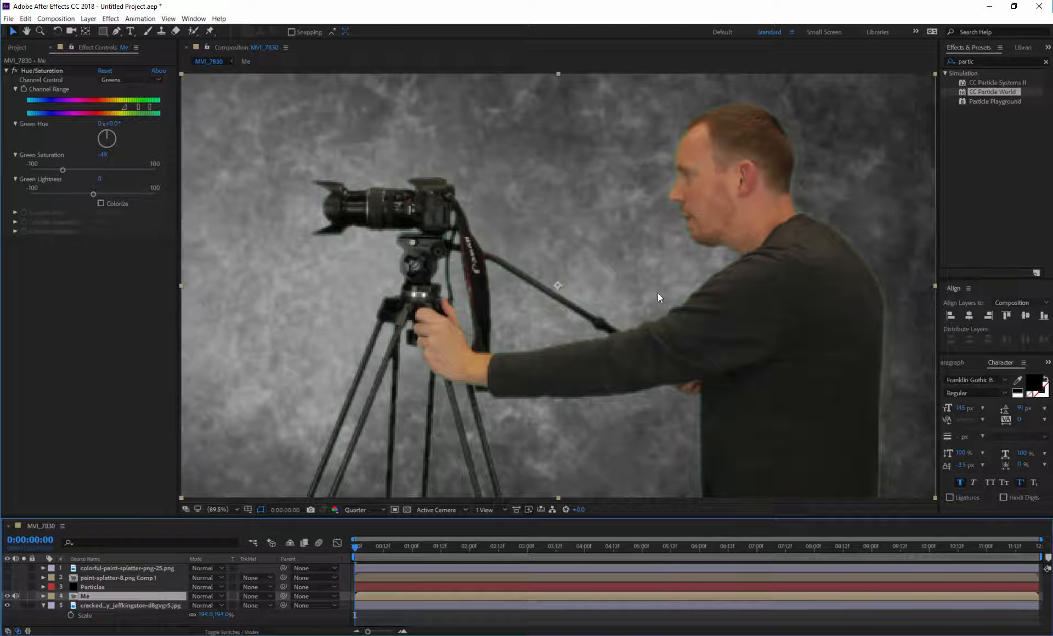
pyautogui.click(88, 606)
pyautogui.click(82, 597)
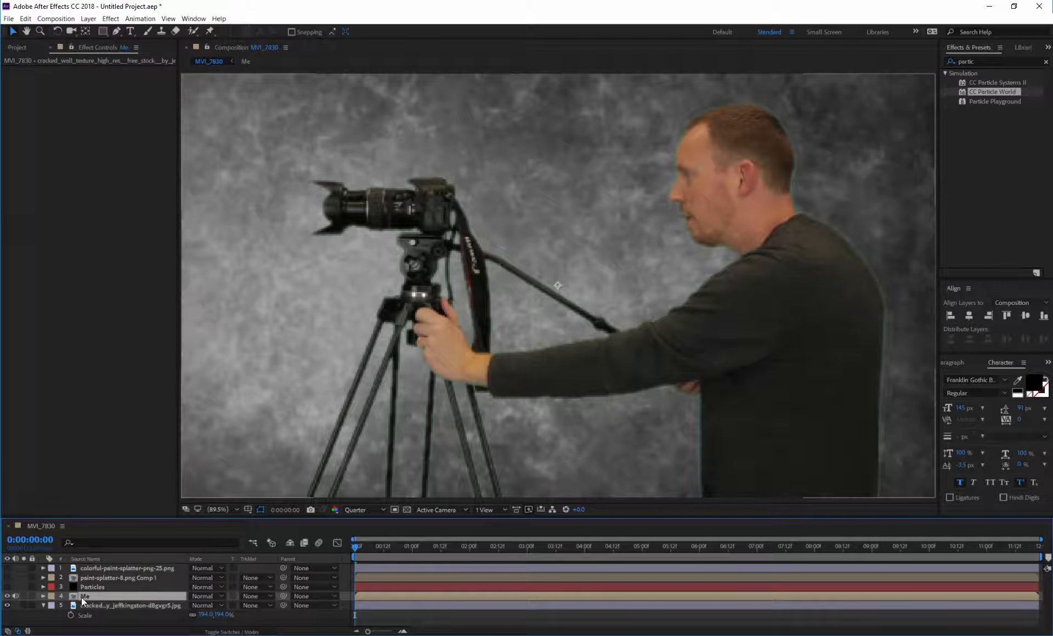
pyautogui.click(249, 596)
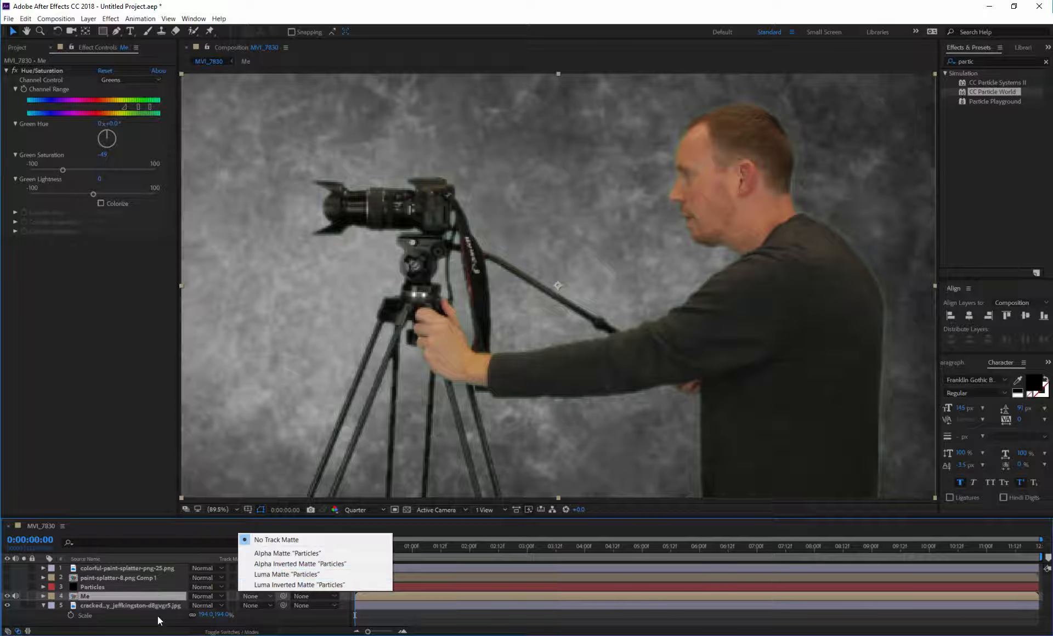
# Try Multiply and another blending mode on the Me layer, and restore the Normal mode.
pyautogui.click(206, 596)
pyautogui.click(220, 241)
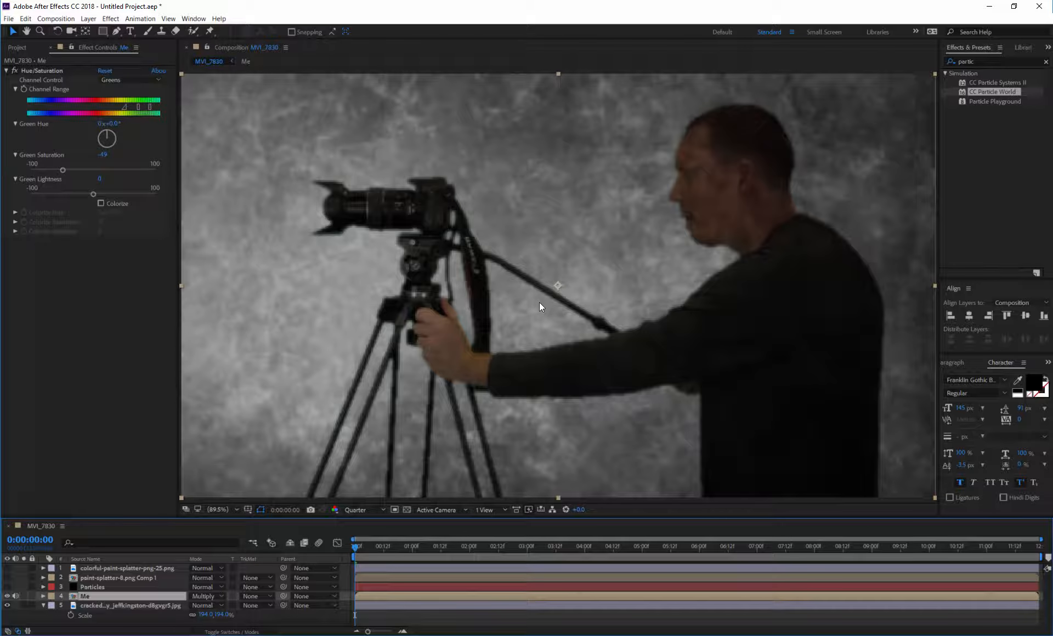
pyautogui.click(205, 596)
pyautogui.click(221, 321)
pyautogui.click(206, 596)
pyautogui.click(213, 196)
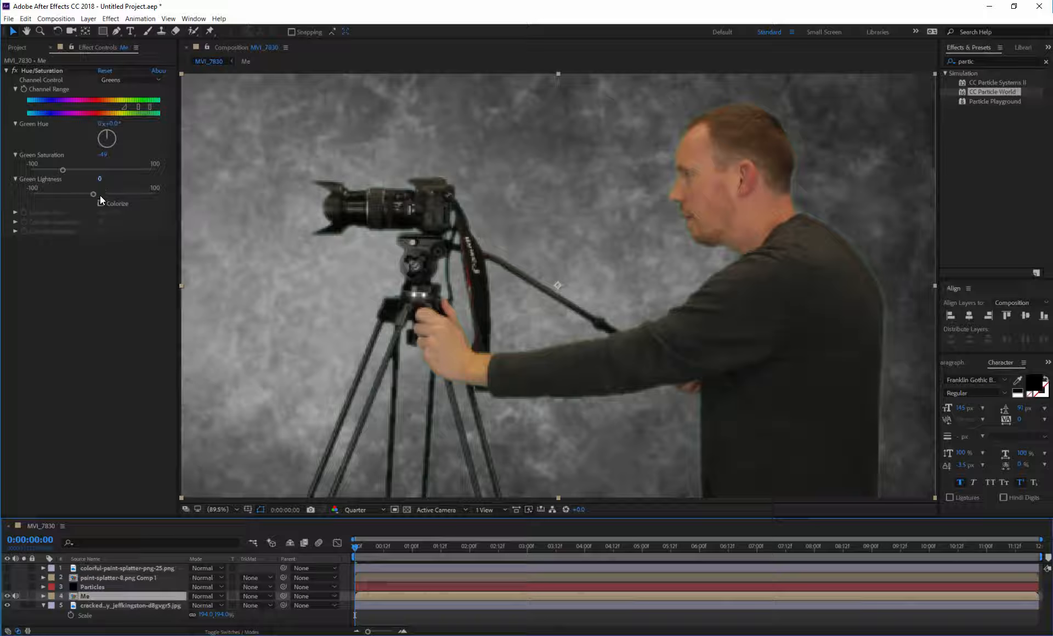
# Set the Me layer's Hue/Saturation to the Master channel and reduce Master Saturation to -100.
pyautogui.click(118, 80)
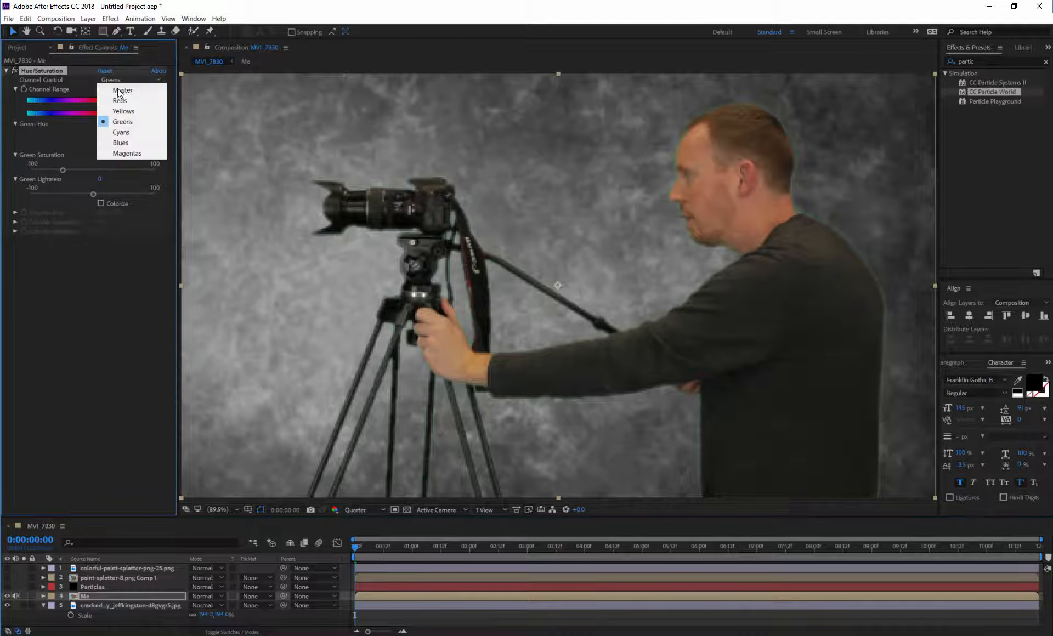
pyautogui.click(113, 86)
pyautogui.moveTo(101, 159); pyautogui.dragTo(33, 159)
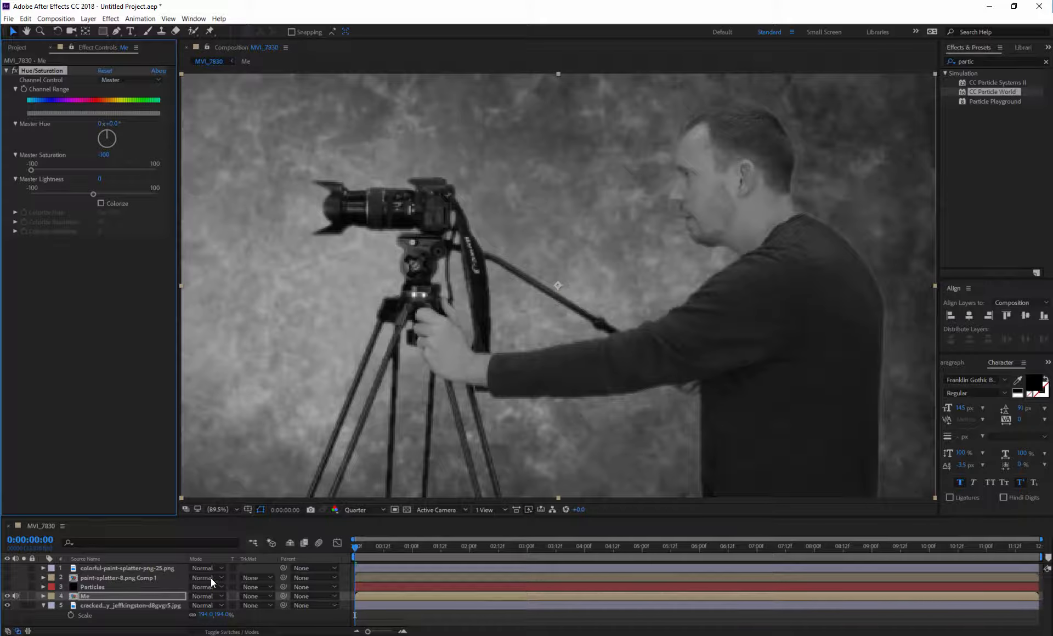
# Try the Overlay, Multiply, Linear Burn and Luminosity blending modes on the Me layer.
pyautogui.click(211, 579)
pyautogui.click(205, 596)
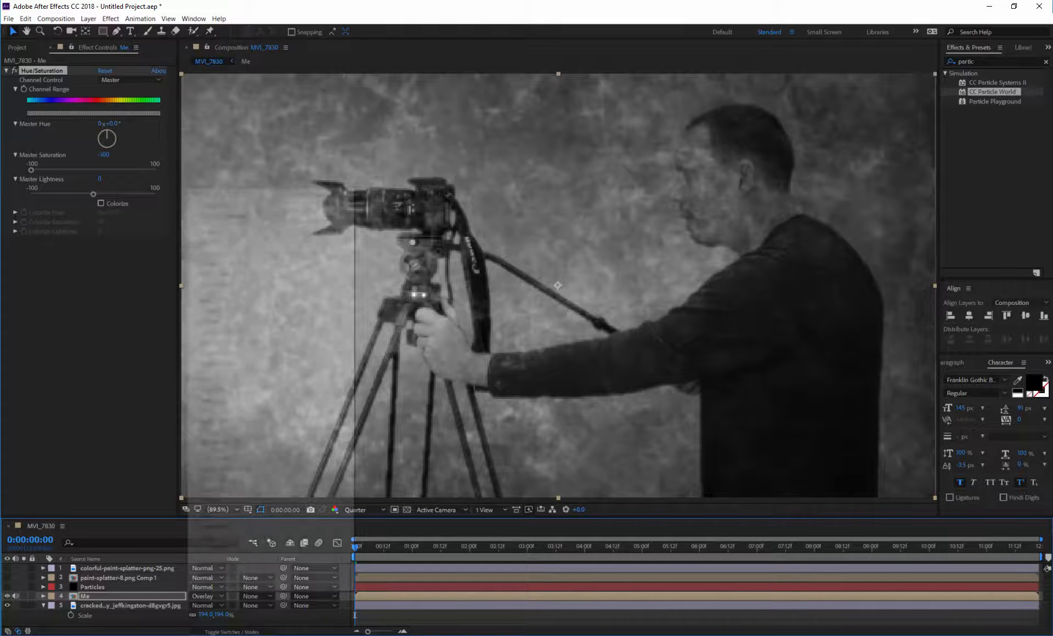
pyautogui.click(214, 235)
pyautogui.click(211, 596)
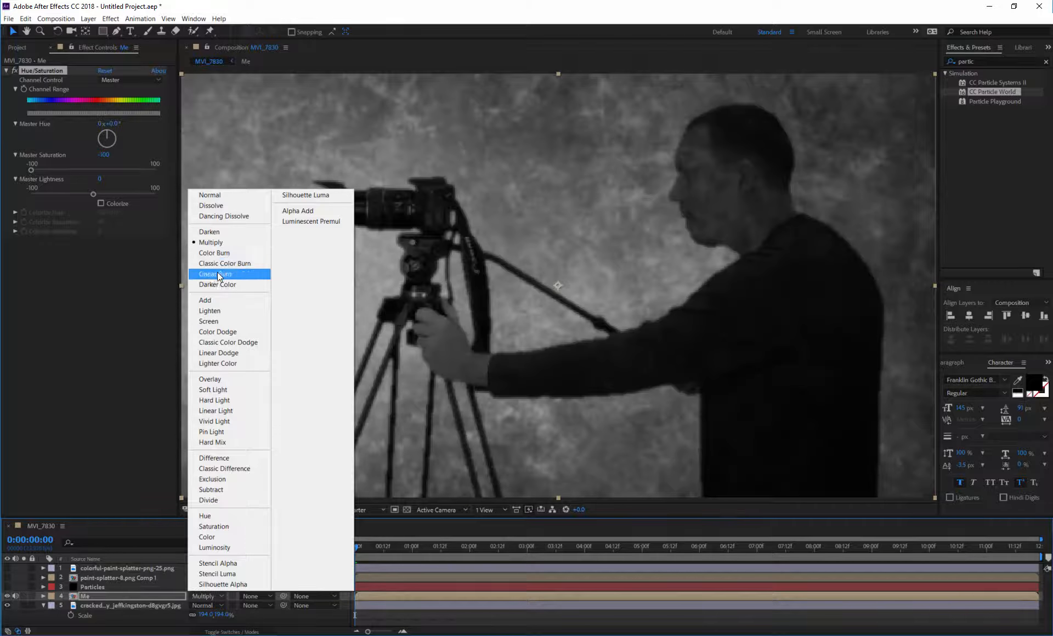
pyautogui.click(216, 275)
pyautogui.click(211, 596)
pyautogui.click(215, 548)
# Test the Me layer's opacity, and try the Subtract and difference blending modes on it.
pyautogui.click(167, 596)
pyautogui.press('t')
pyautogui.moveTo(202, 605); pyautogui.dragTo(195, 605)
pyautogui.press('t')
pyautogui.click(205, 597)
pyautogui.click(216, 491)
pyautogui.click(209, 596)
pyautogui.click(224, 469)
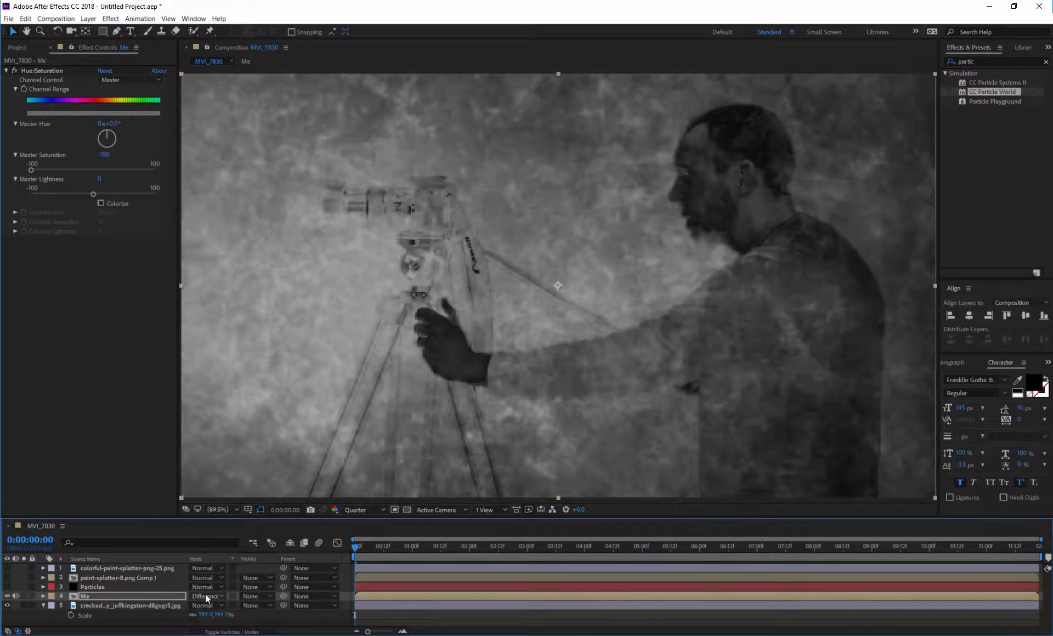
# Set the Me layer's blending mode to Overlay and its opacity to 100%.
pyautogui.click(206, 596)
pyautogui.click(213, 380)
pyautogui.press('t')
pyautogui.moveTo(193, 605); pyautogui.dragTo(254, 597)
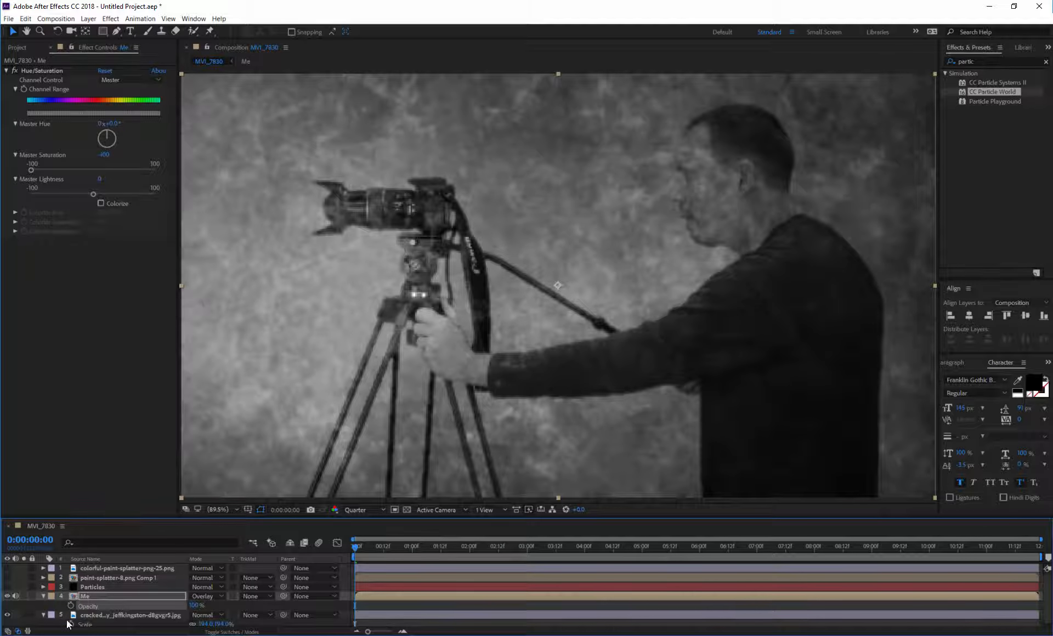
pyautogui.click(43, 596)
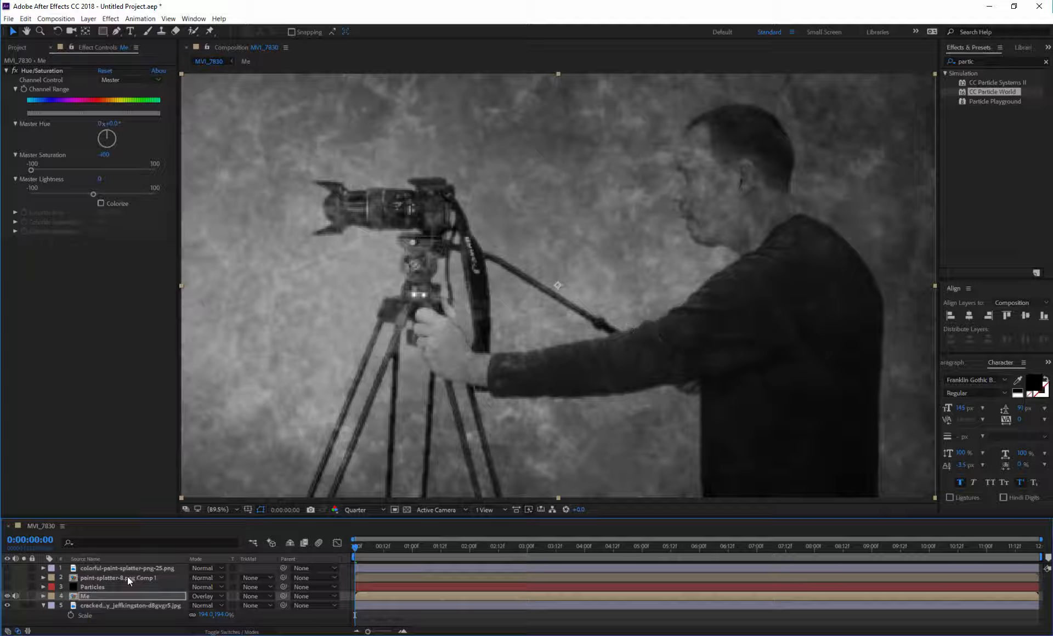
# Duplicate the Me layer twice and hide the two lower copies so only the top one shows.
pyautogui.click(84, 597)
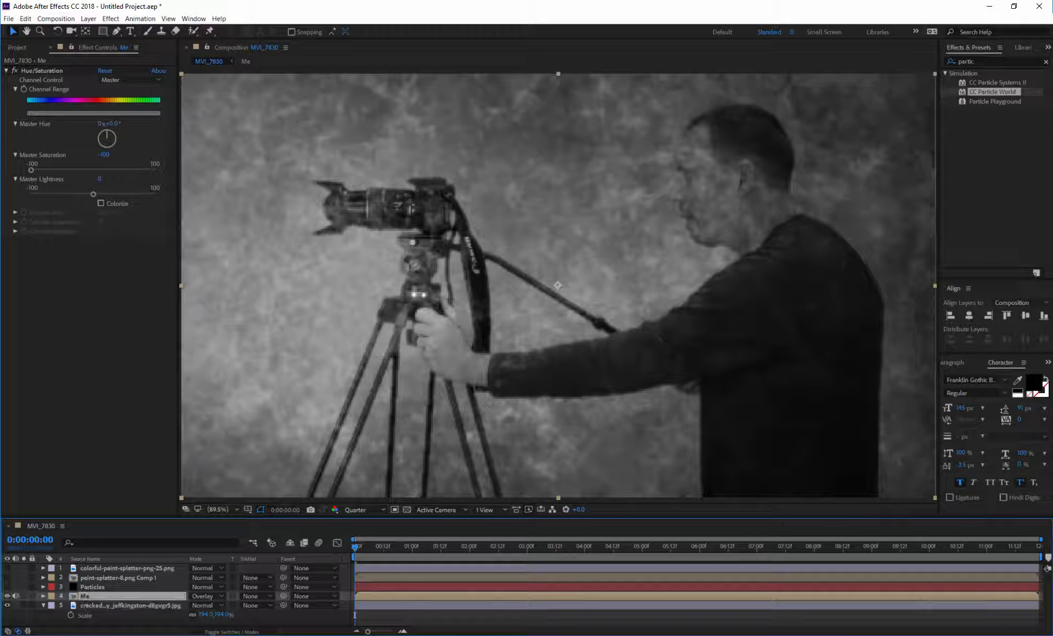
pyautogui.keyDown('shift'); pyautogui.click(109, 605); pyautogui.keyUp('shift')
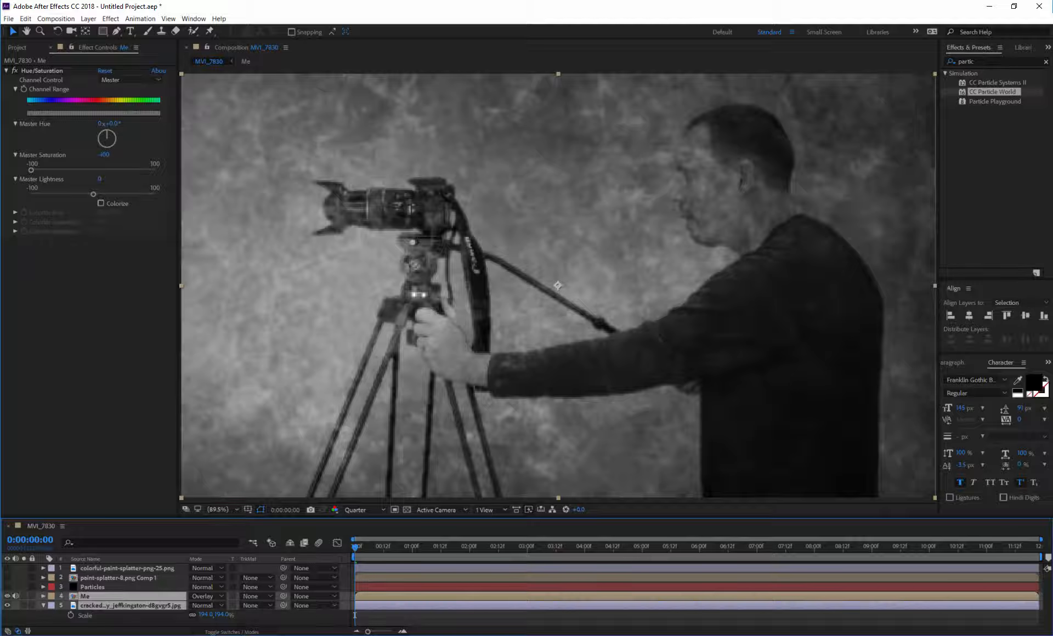
pyautogui.click(93, 624)
pyautogui.click(84, 597)
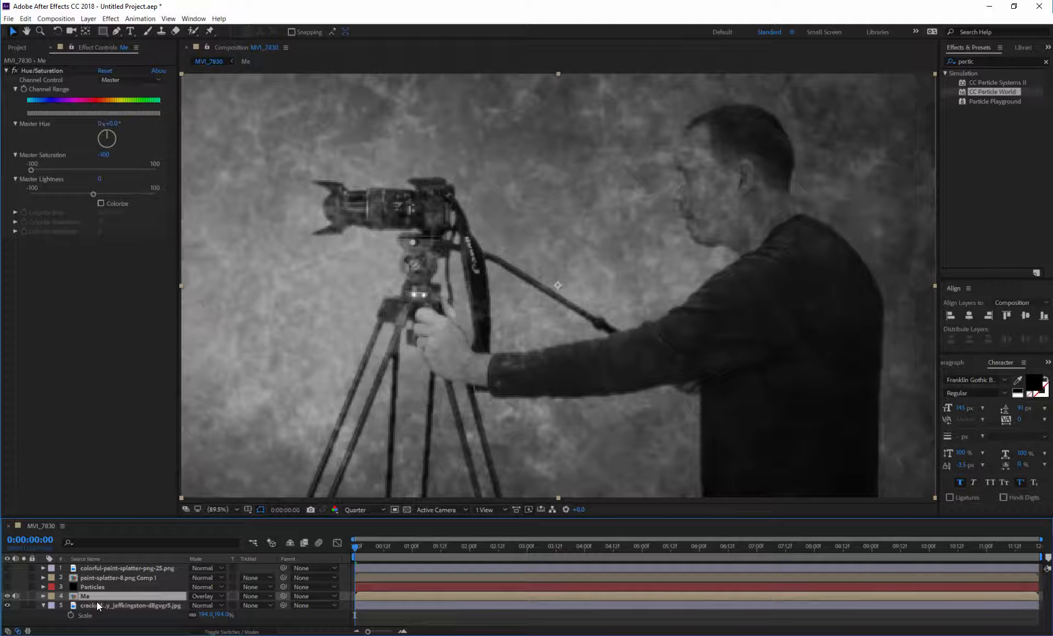
pyautogui.hotkey('ctrl', 'd')
pyautogui.hotkey('ctrl', 'd')
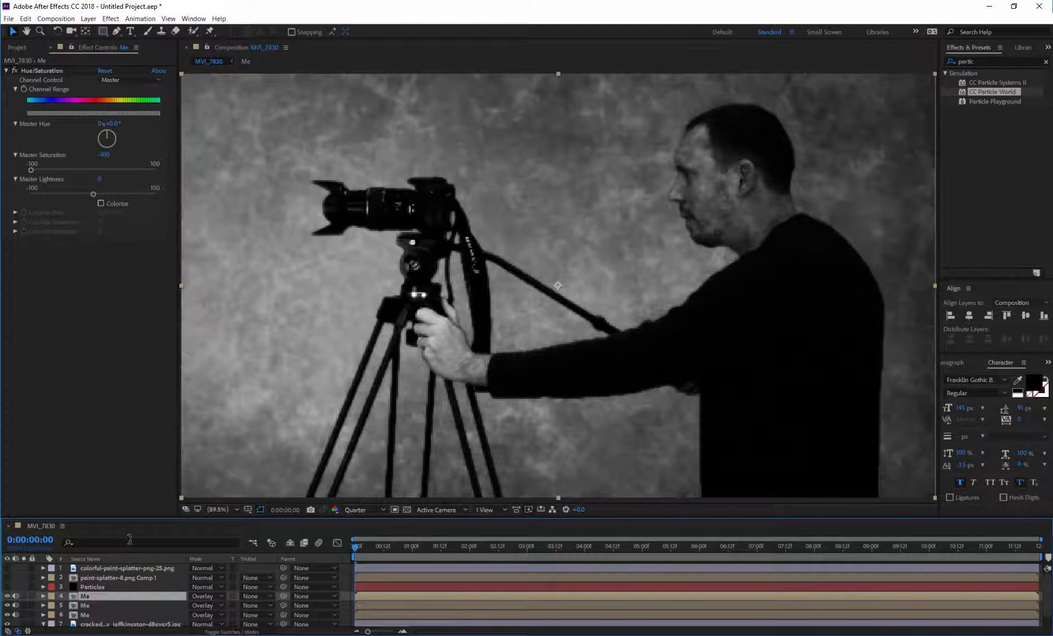
pyautogui.moveTo(132, 518); pyautogui.dragTo(132, 471)
pyautogui.click(7, 557)
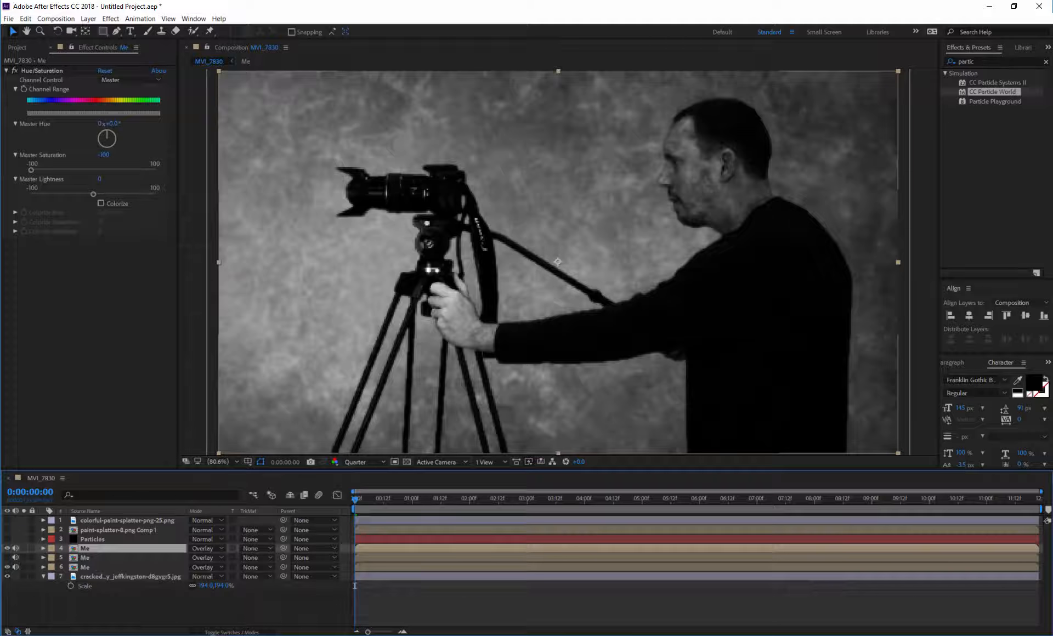
pyautogui.click(7, 567)
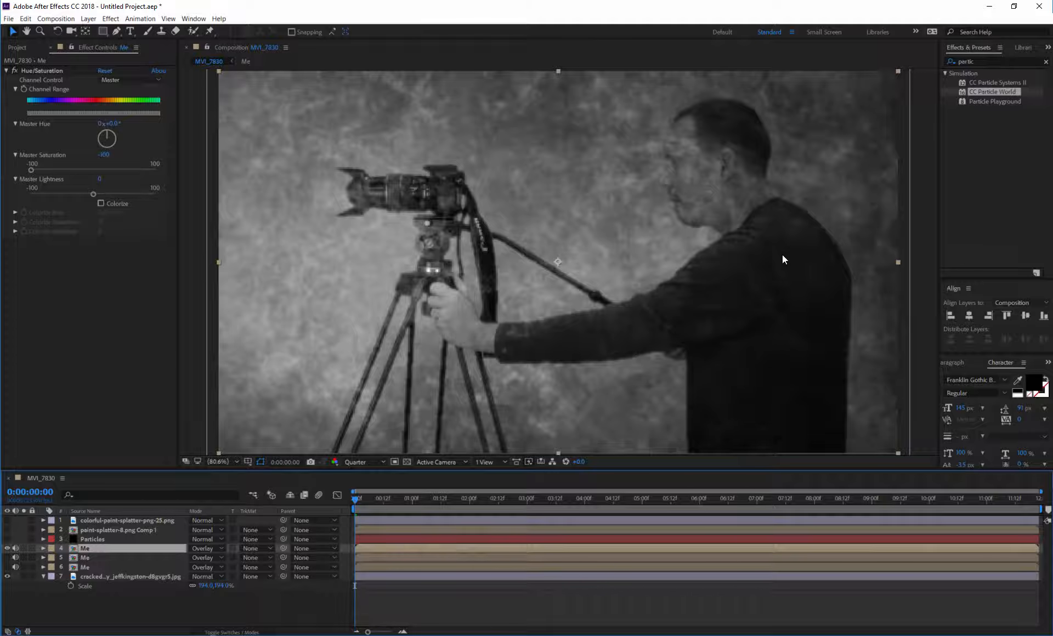
# Find the Curves effect and apply it to the top Me layer.
pyautogui.click(982, 62)
pyautogui.write('curves')
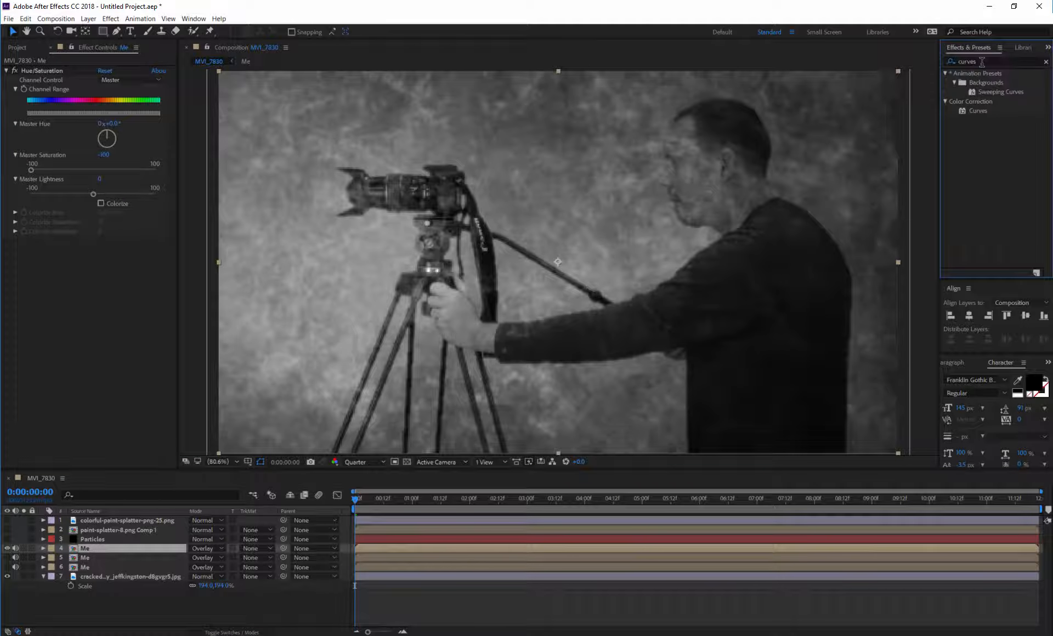
pyautogui.moveTo(979, 110); pyautogui.dragTo(580, 561)
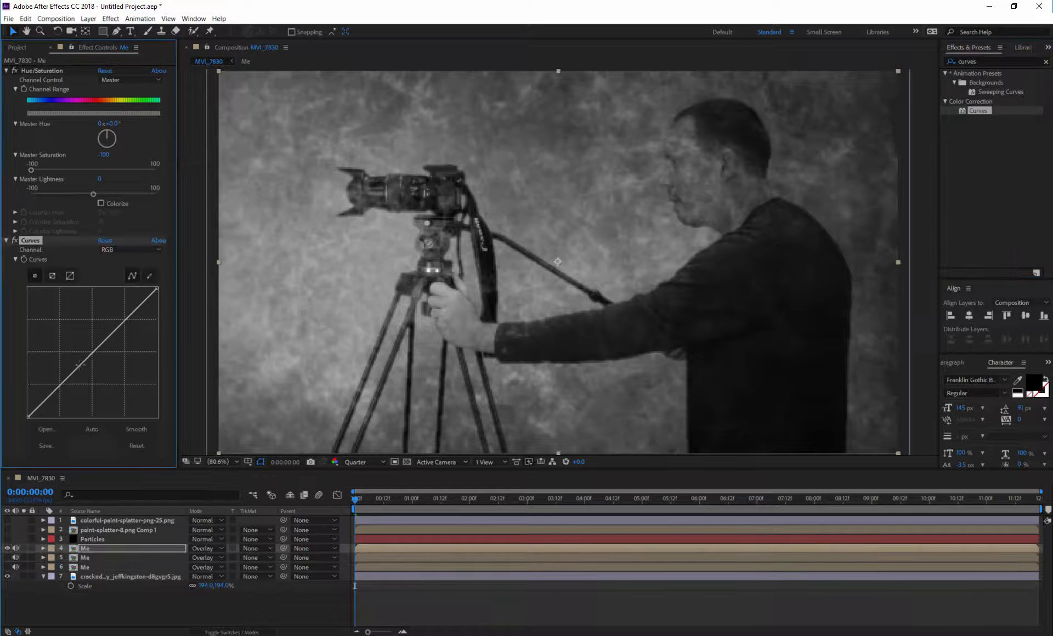
# Bend the top Me layer's RGB curve steeply upward to brighten its shadows and midtones, and view it at 0:00:00:22.
pyautogui.moveTo(87, 359); pyautogui.dragTo(75, 342)
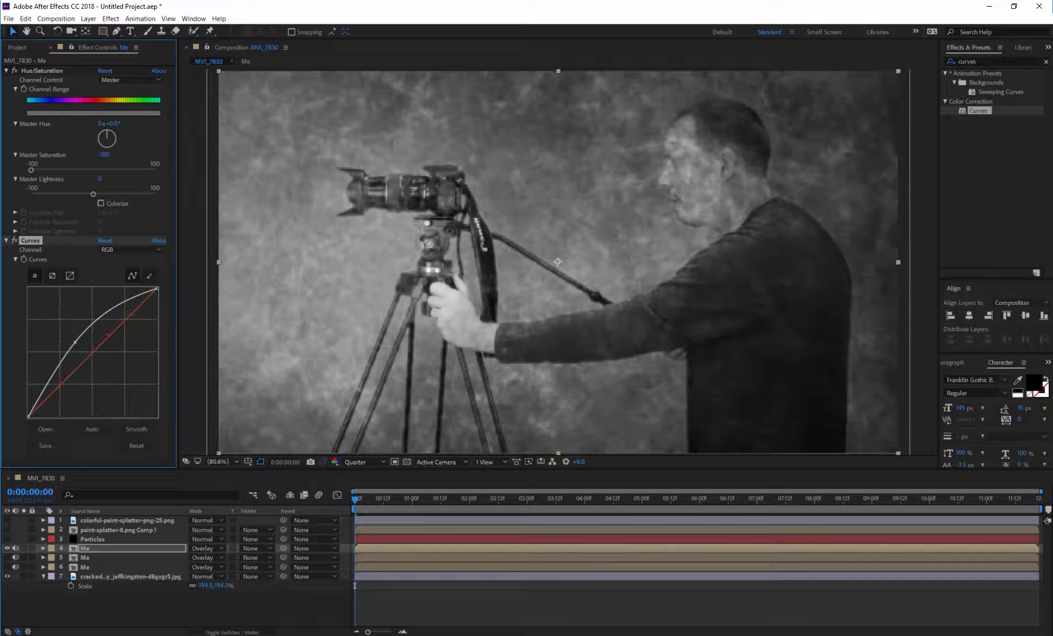
pyautogui.moveTo(137, 297); pyautogui.dragTo(107, 293)
pyautogui.moveTo(48, 385); pyautogui.dragTo(46, 383)
pyautogui.moveTo(75, 342); pyautogui.dragTo(53, 343)
pyautogui.moveTo(107, 293); pyautogui.dragTo(107, 306)
pyautogui.moveTo(37, 393); pyautogui.dragTo(32, 395)
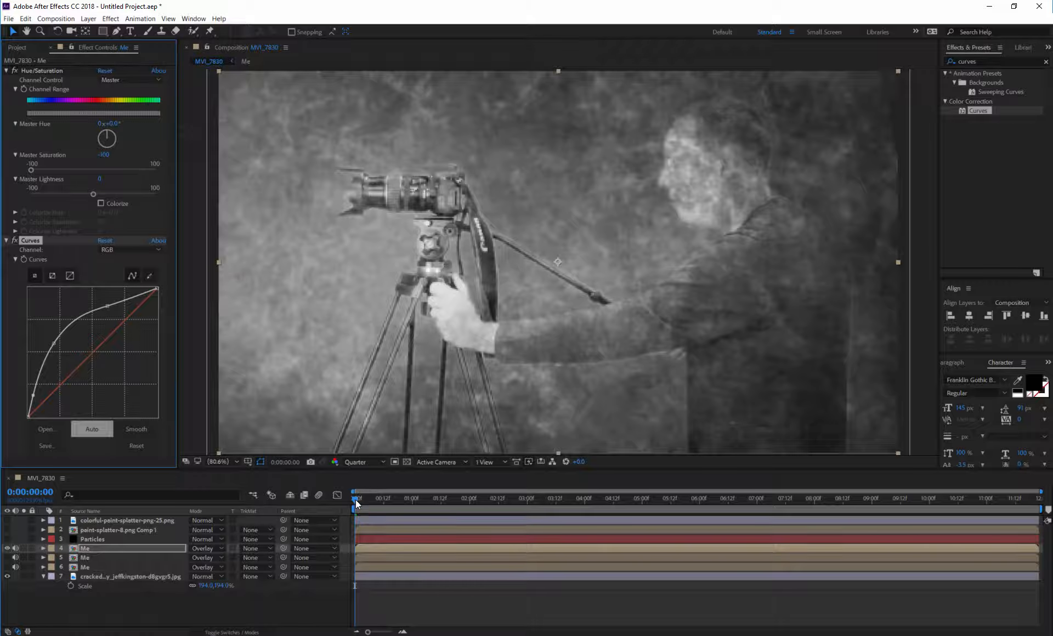
pyautogui.moveTo(355, 499); pyautogui.dragTo(408, 498)
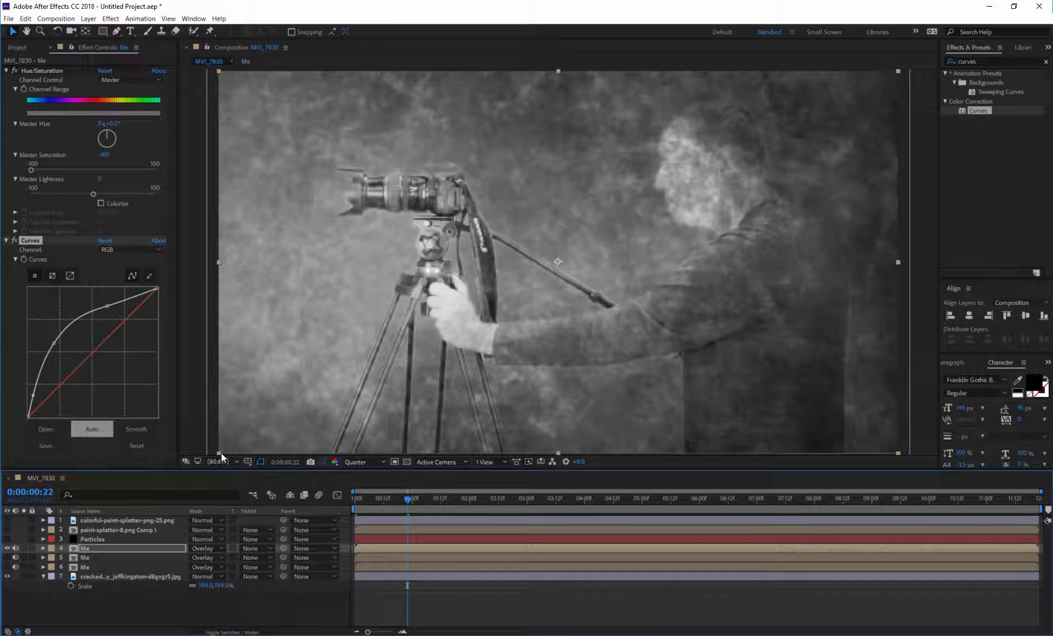
# Show the middle Me layer instead of the top one with a Curves effect applied, and mute the lowest Me layer.
pyautogui.click(83, 548)
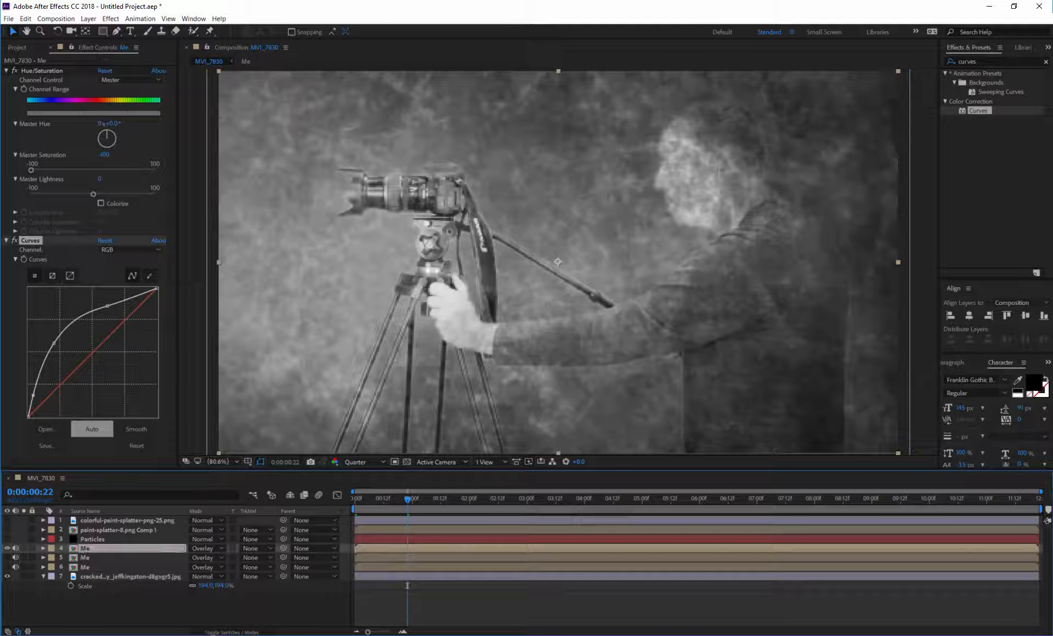
pyautogui.click(7, 548)
pyautogui.click(77, 558)
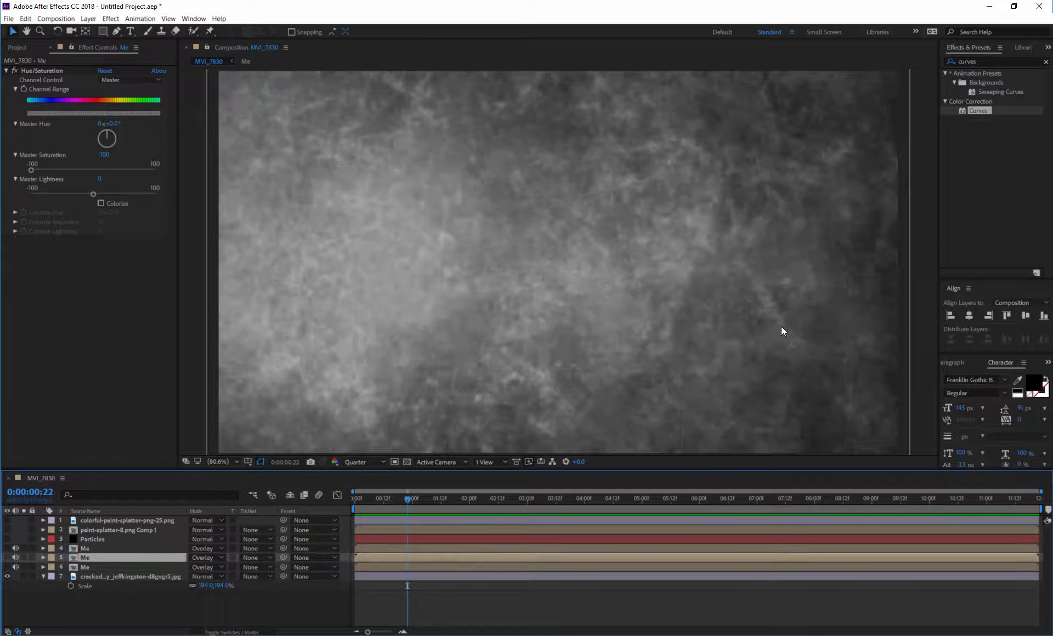
pyautogui.moveTo(976, 111); pyautogui.dragTo(525, 554)
pyautogui.click(7, 558)
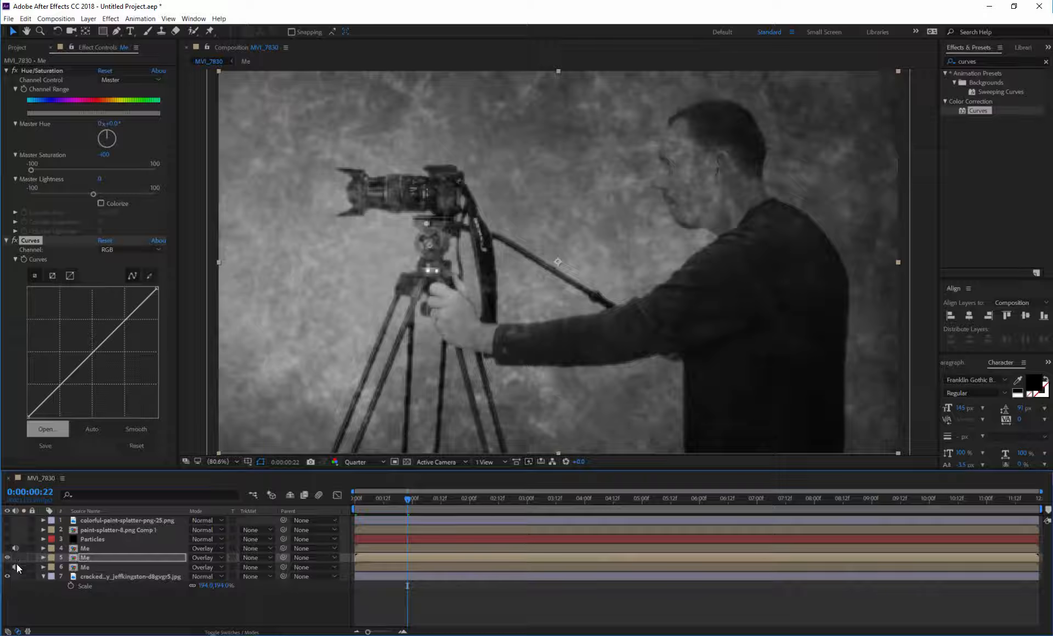
pyautogui.click(15, 567)
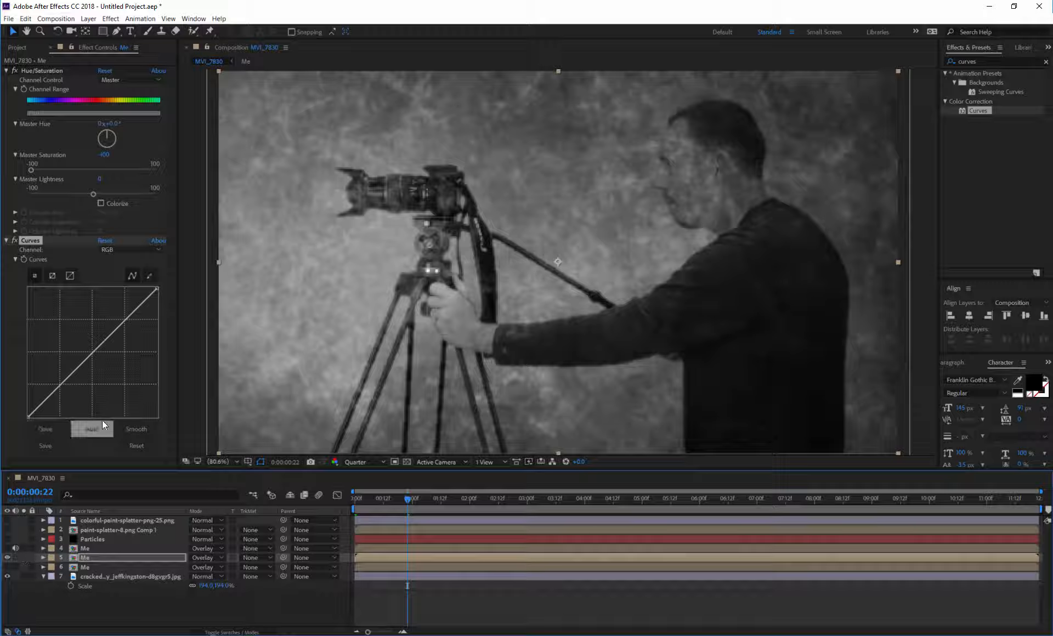
# Raise the middle Me layer's RGB curve midpoint to brighten it, comparing the result with the top Me layer.
pyautogui.moveTo(88, 357); pyautogui.dragTo(82, 346)
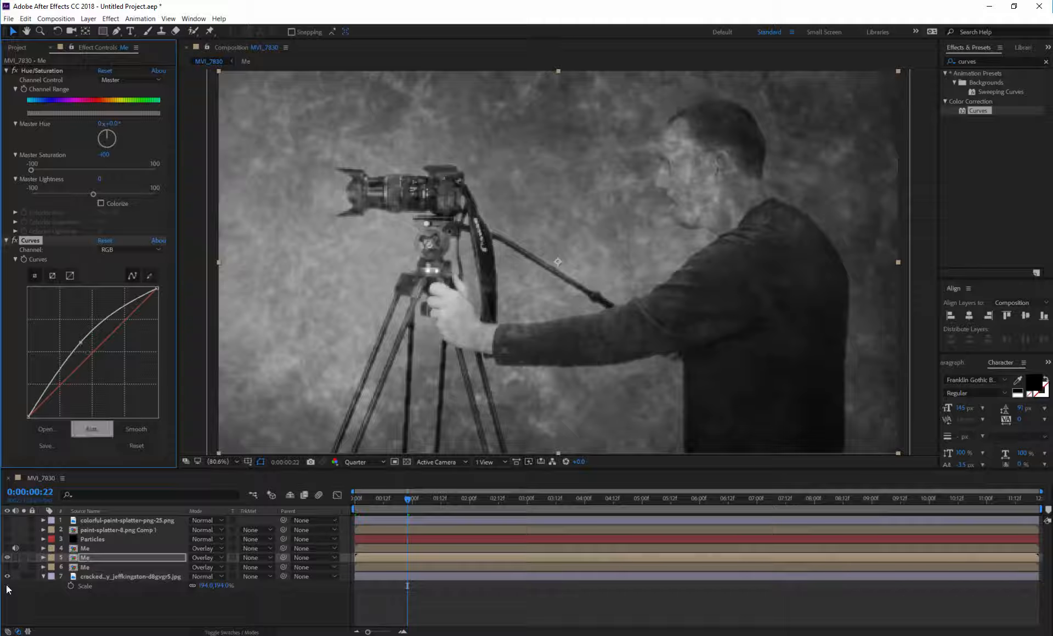
pyautogui.click(7, 548)
pyautogui.click(7, 557)
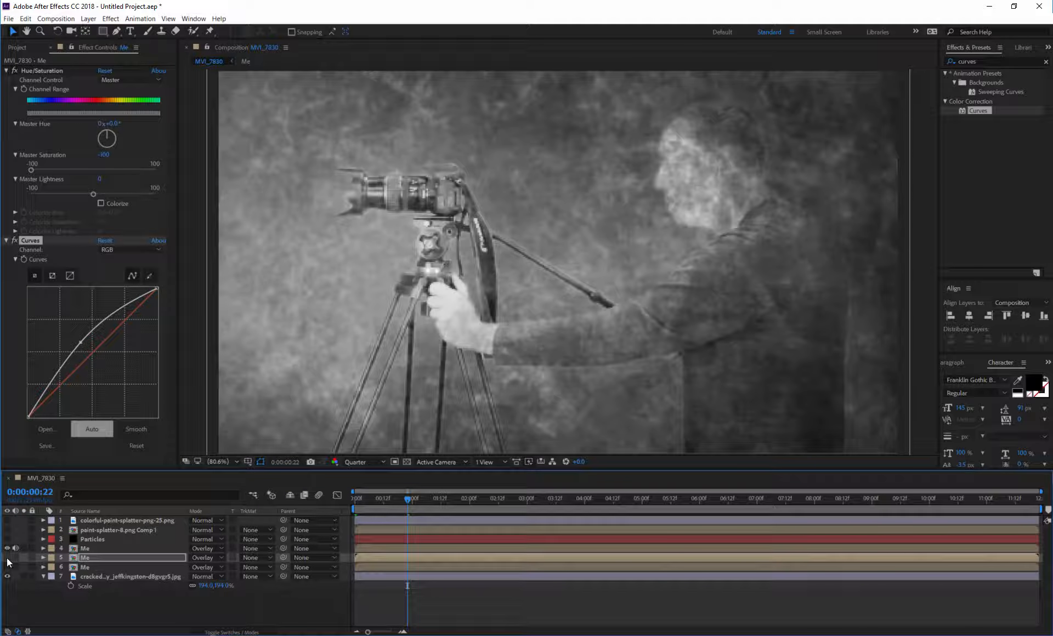
pyautogui.click(7, 557)
pyautogui.click(7, 548)
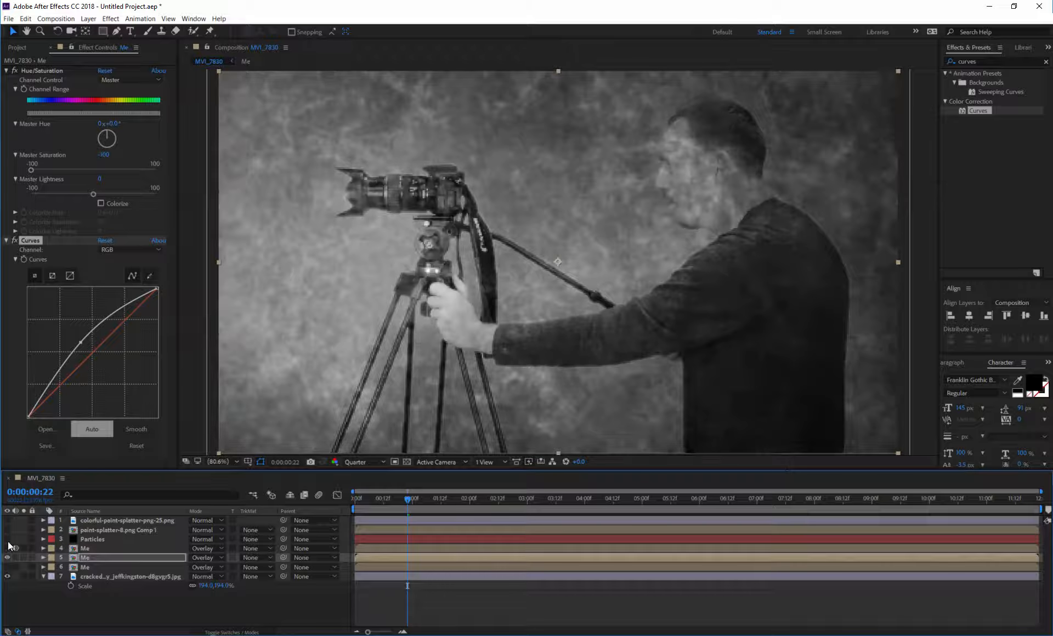
pyautogui.moveTo(81, 342); pyautogui.dragTo(65, 340)
# Show the lowest Me layer instead of the middle one, apply Curves to it and raise its curve slightly.
pyautogui.click(7, 558)
pyautogui.click(7, 567)
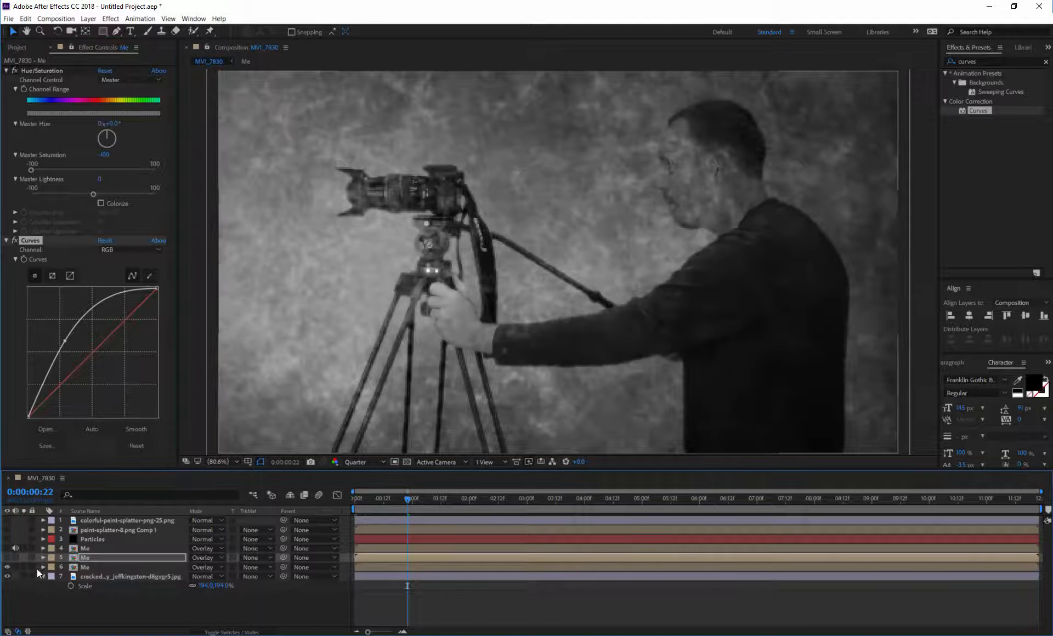
pyautogui.click(87, 567)
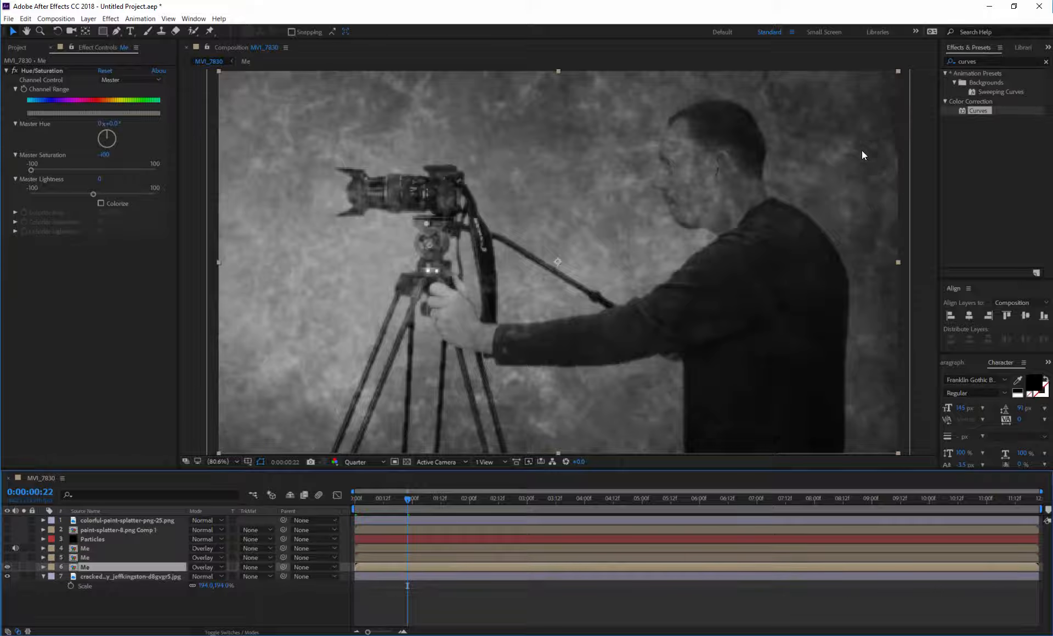
pyautogui.moveTo(982, 113); pyautogui.dragTo(450, 566)
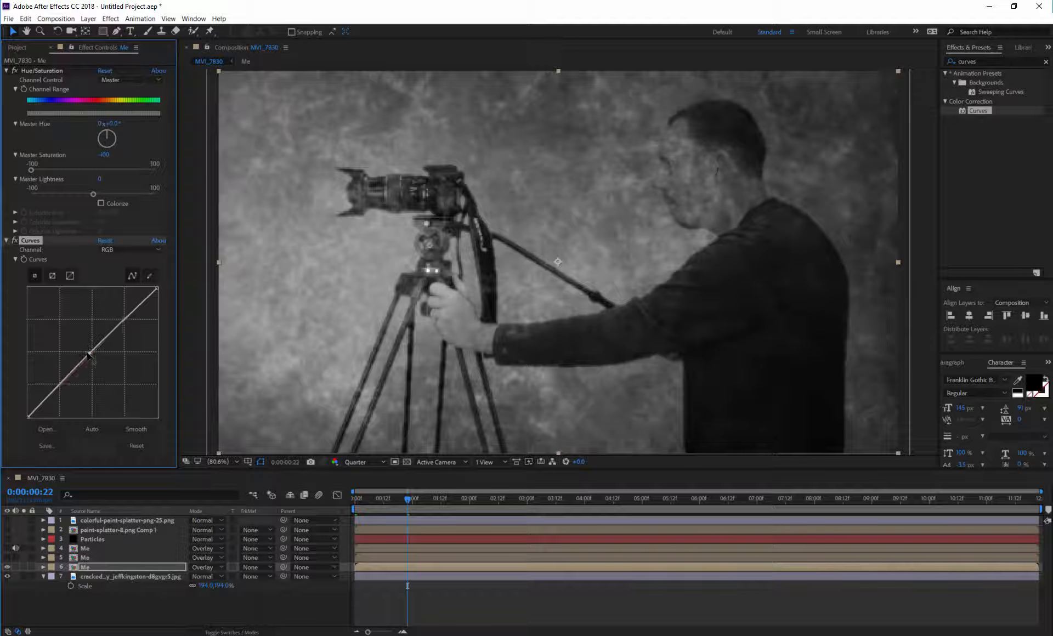
pyautogui.moveTo(90, 353); pyautogui.dragTo(81, 349)
pyautogui.moveTo(45, 405); pyautogui.dragTo(40, 398)
# Leave only the top Me layer visible, and duplicate the Particles layer to sit directly above the middle Me layer.
pyautogui.click(106, 539)
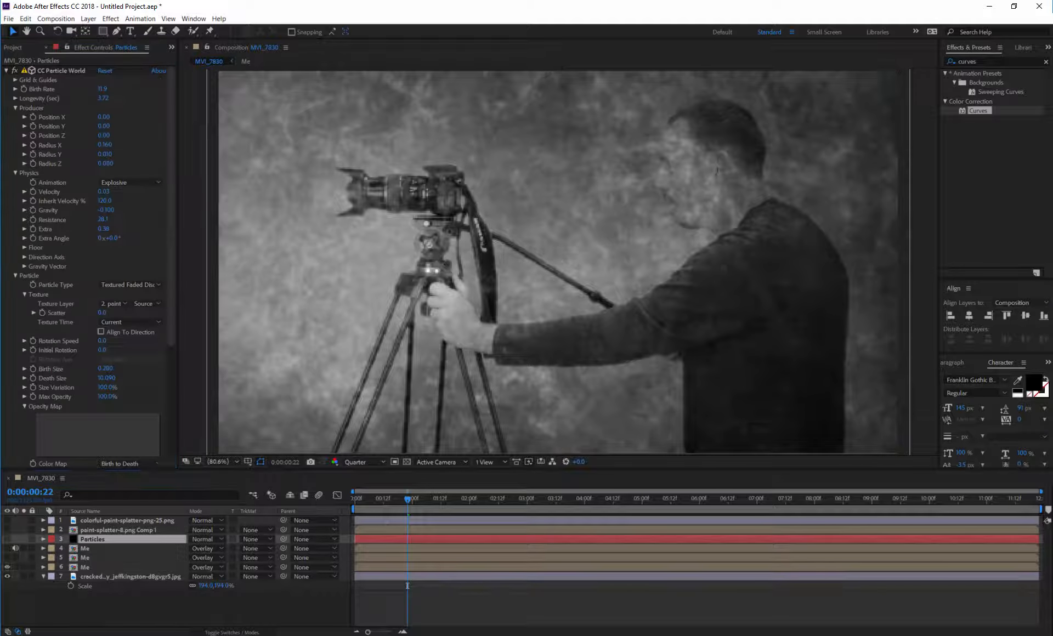
pyautogui.click(7, 548)
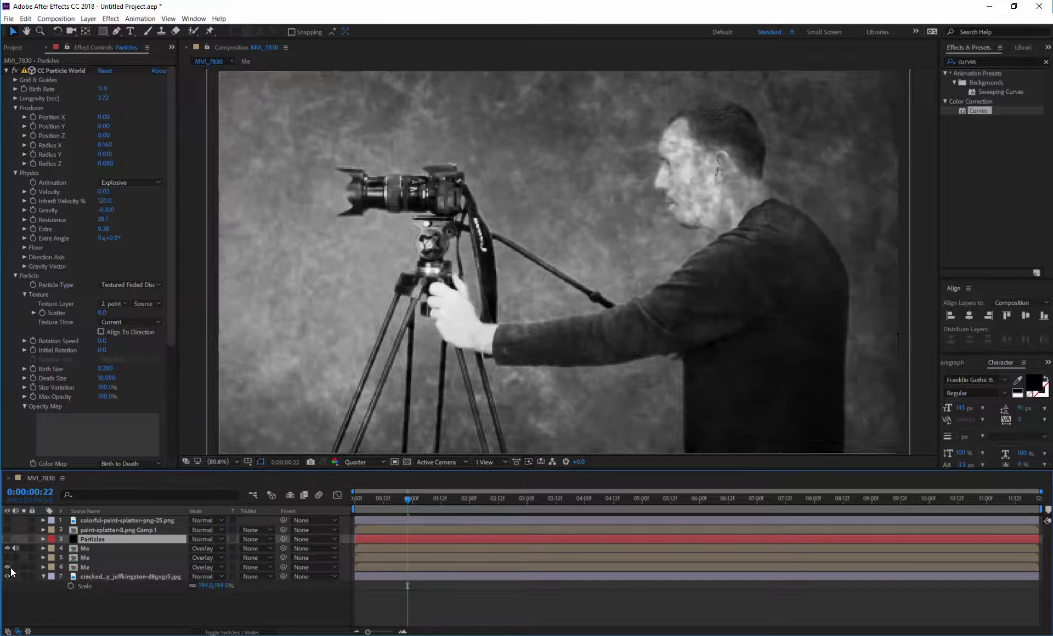
pyautogui.click(7, 567)
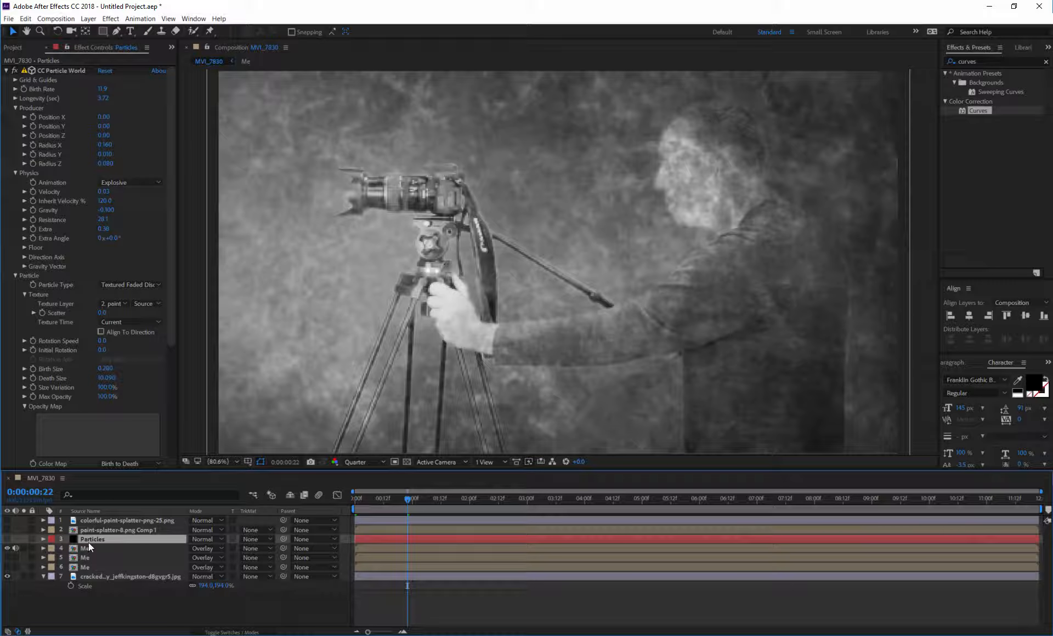
pyautogui.hotkey('ctrl', 'd')
pyautogui.moveTo(91, 548); pyautogui.dragTo(91, 568)
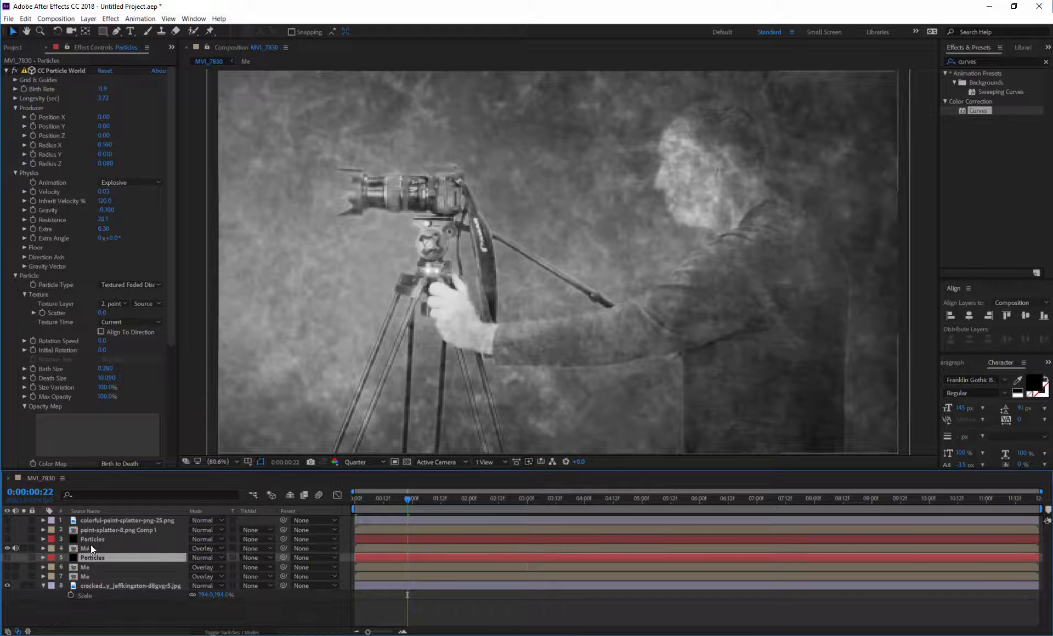
pyautogui.click(92, 567)
pyautogui.hotkey('ctrl', 'd')
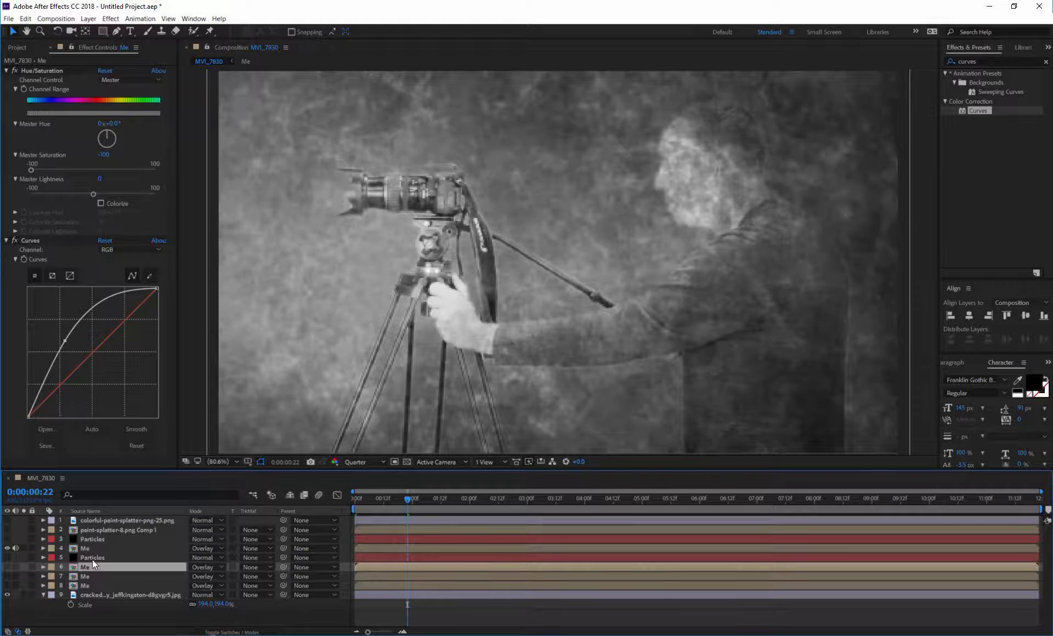
pyautogui.hotkey('ctrl', 'z')
# Duplicate the lower Particles layer and place the copy directly above the lowest Me layer.
pyautogui.click(91, 560)
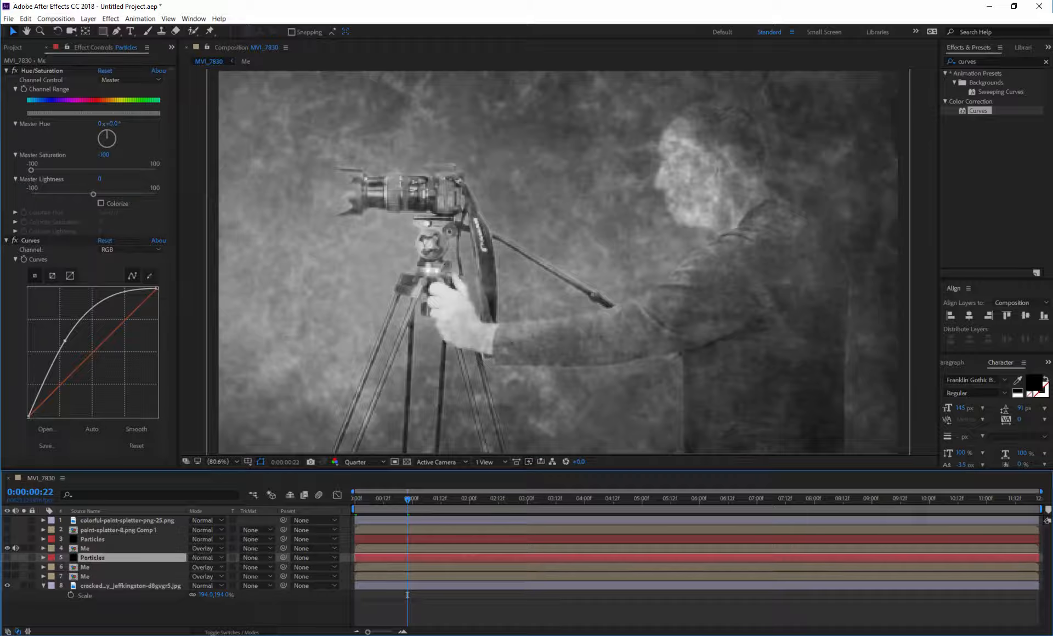
pyautogui.hotkey('ctrl', 'd')
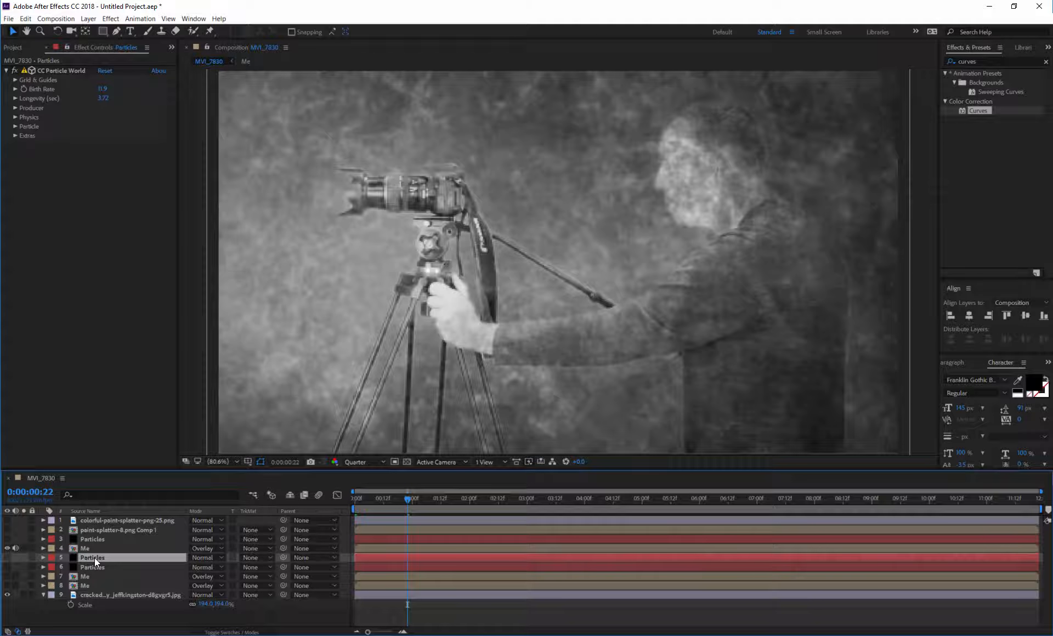
pyautogui.moveTo(95, 557); pyautogui.dragTo(91, 580)
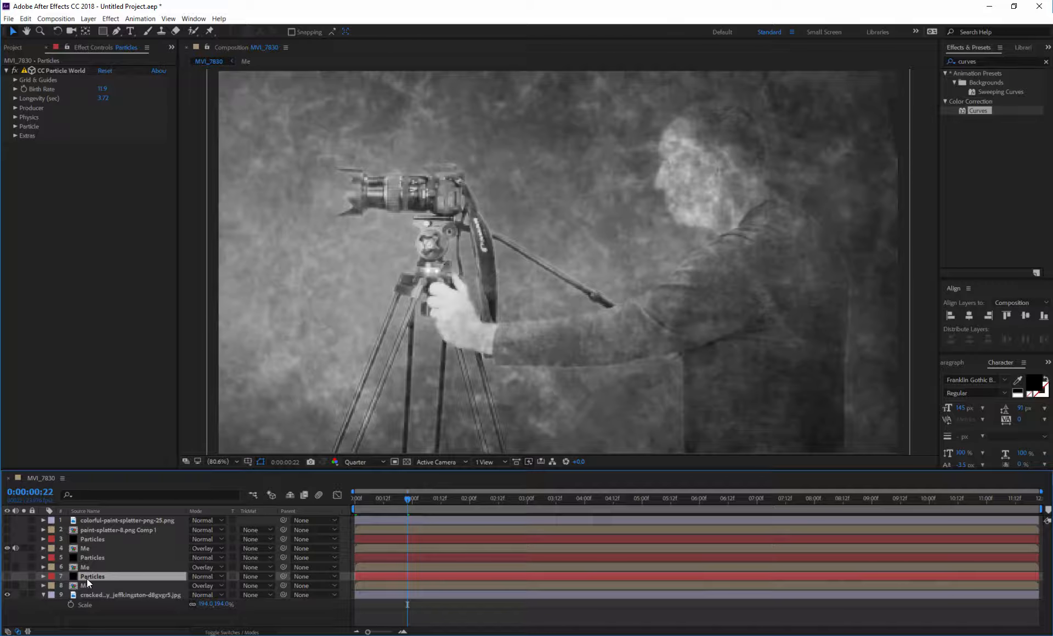
# Make the middle Particles layer start at 0:00:00:23 and the lowest Particles layer start at 0:00:02:01.
pyautogui.click(96, 540)
pyautogui.moveTo(413, 499); pyautogui.dragTo(333, 500)
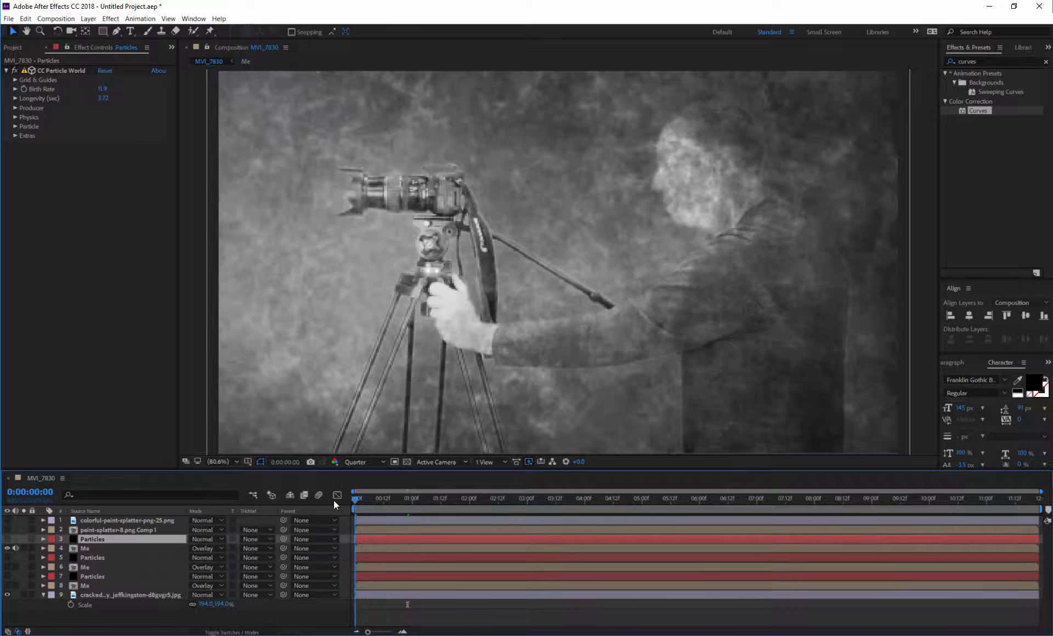
pyautogui.click(114, 556)
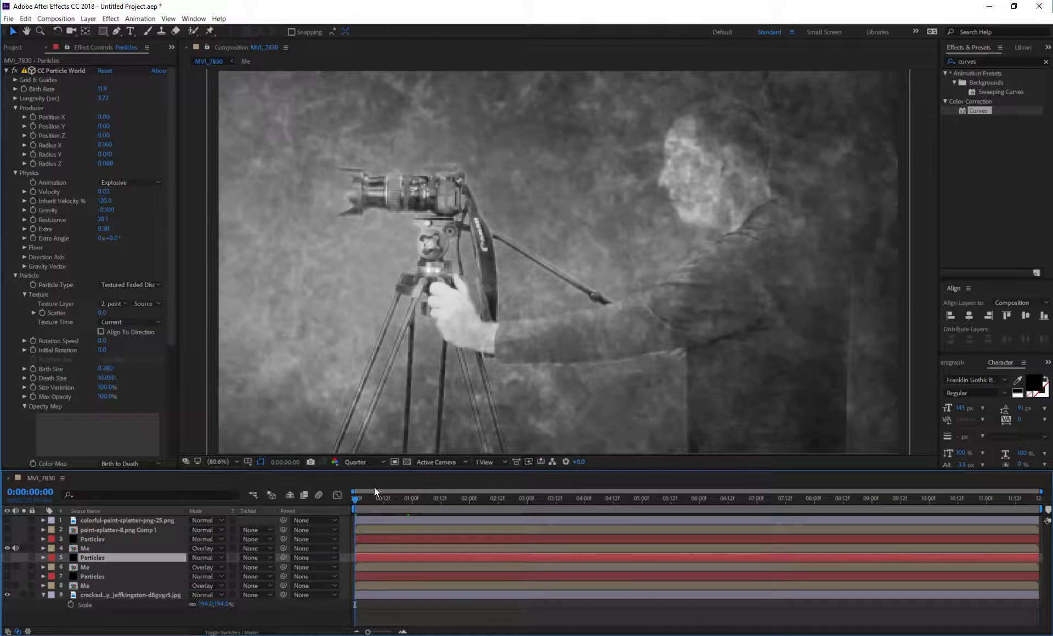
pyautogui.moveTo(357, 499); pyautogui.dragTo(412, 505)
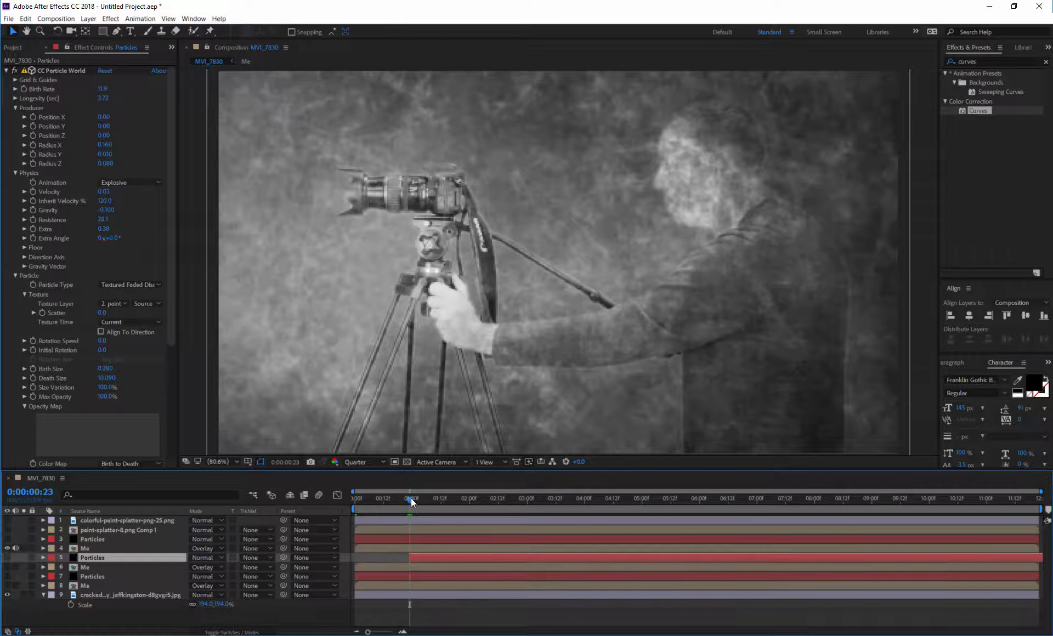
pyautogui.moveTo(410, 498); pyautogui.dragTo(470, 505)
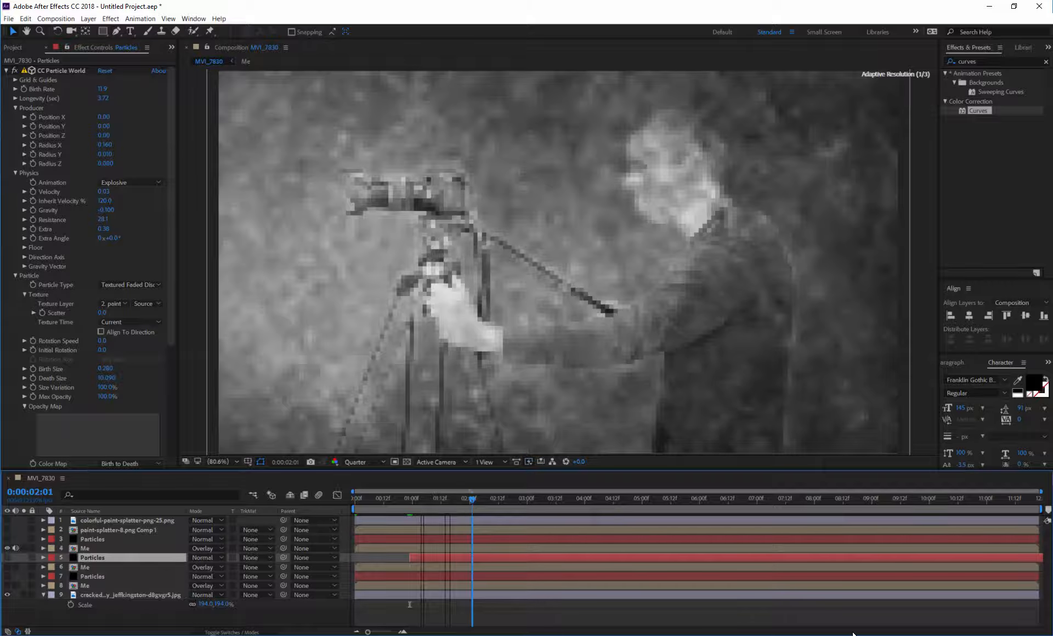
pyautogui.click(99, 576)
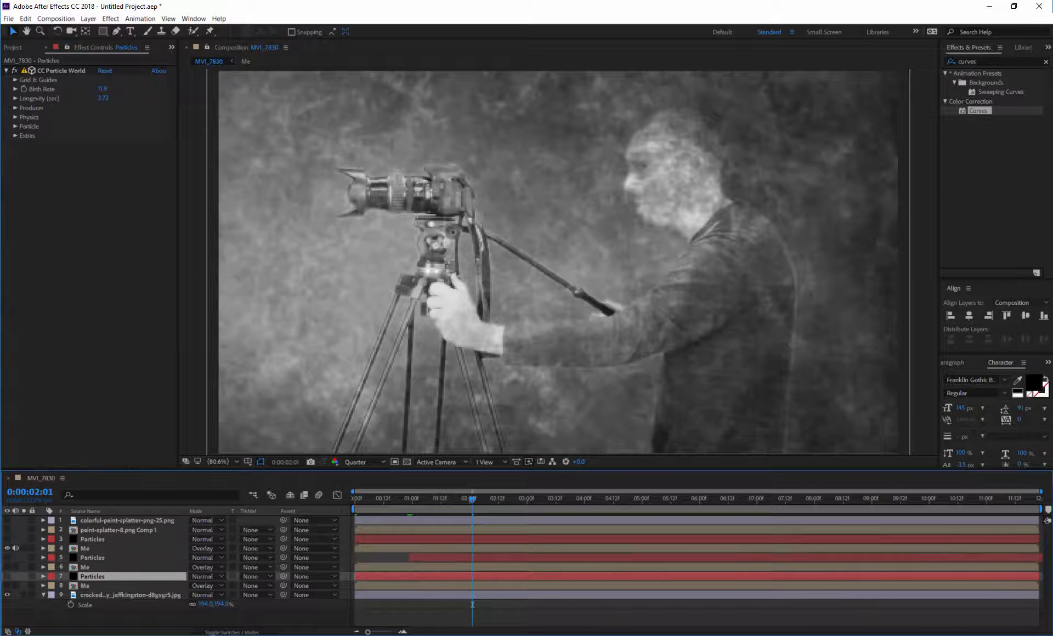
pyautogui.hotkey('alt', '[')
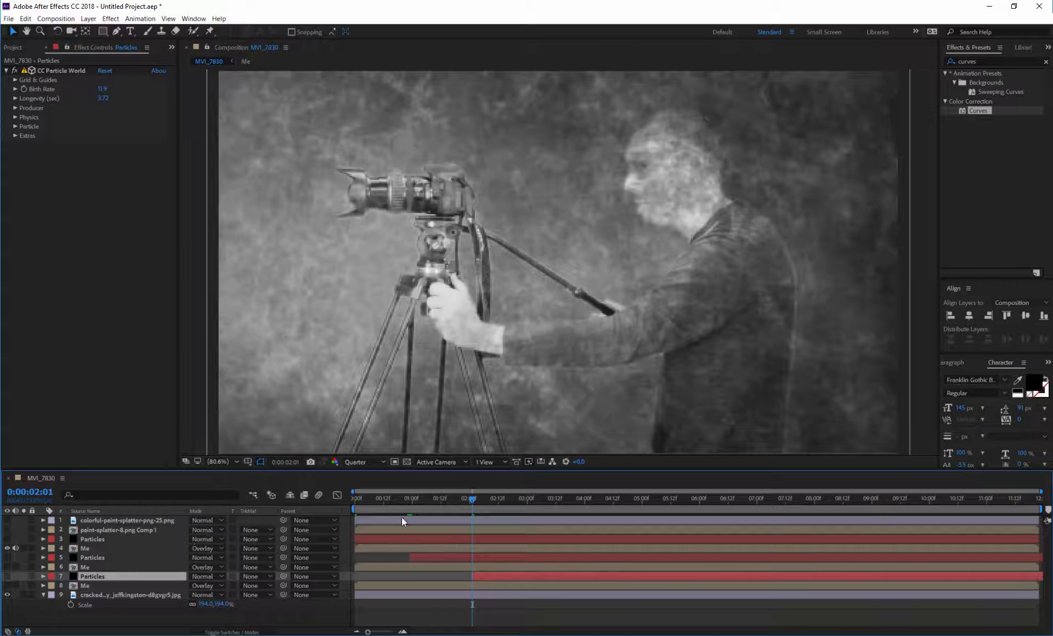
# Make all Particles and Me layers visible and preview the splatter at 0:00:00:21.
pyautogui.click(374, 536)
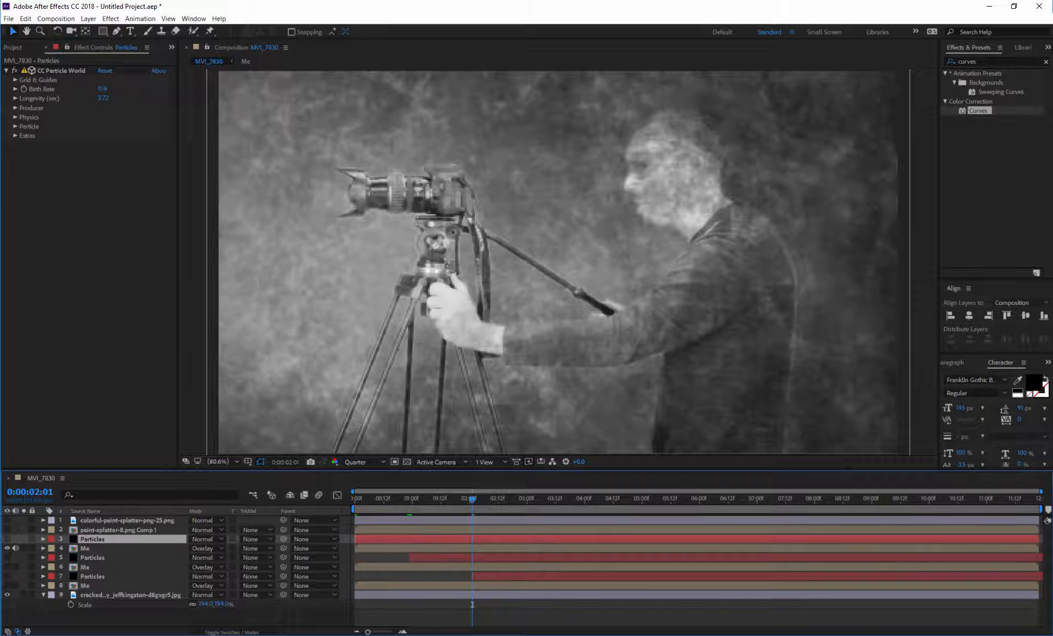
pyautogui.click(85, 548)
pyautogui.click(89, 541)
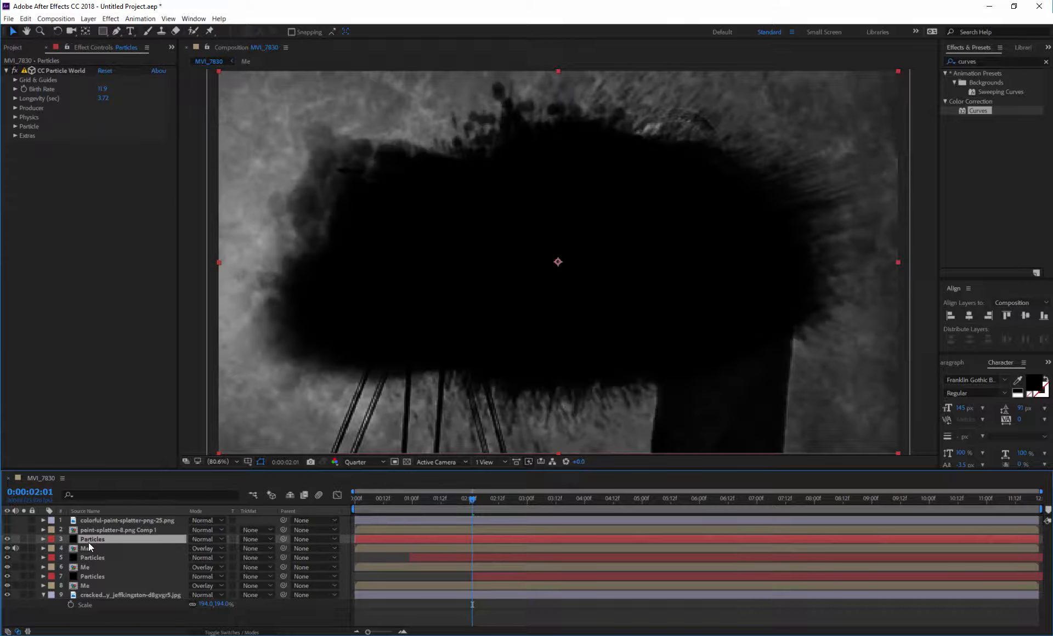
pyautogui.moveTo(469, 499); pyautogui.dragTo(407, 501)
pyautogui.click(82, 549)
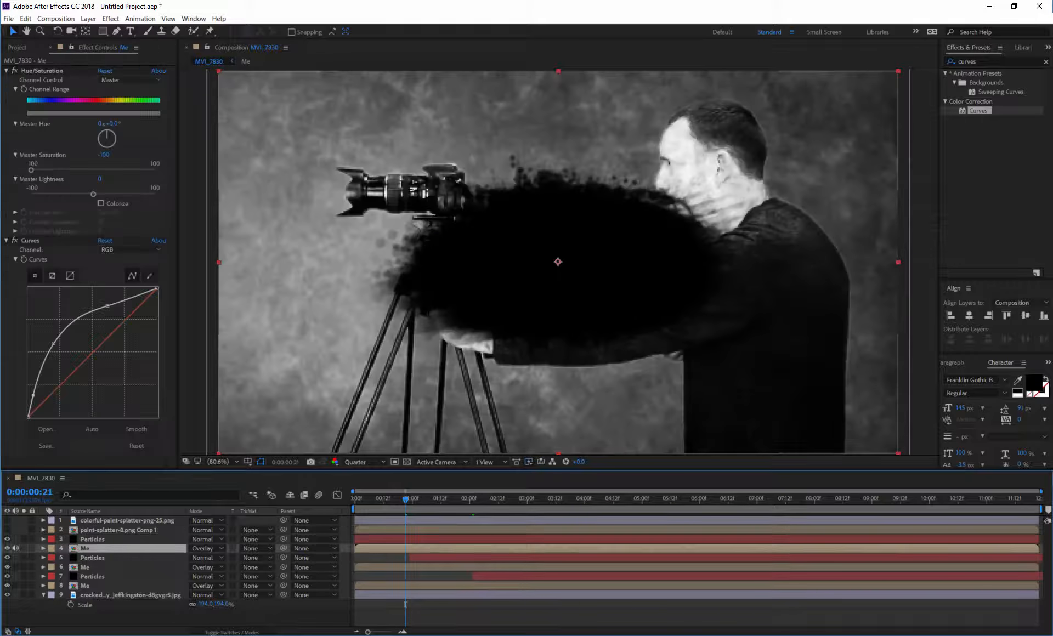
# Duplicate the cracked wall layer three times and enlarge the timeline area to show the whole layer stack.
pyautogui.click(90, 595)
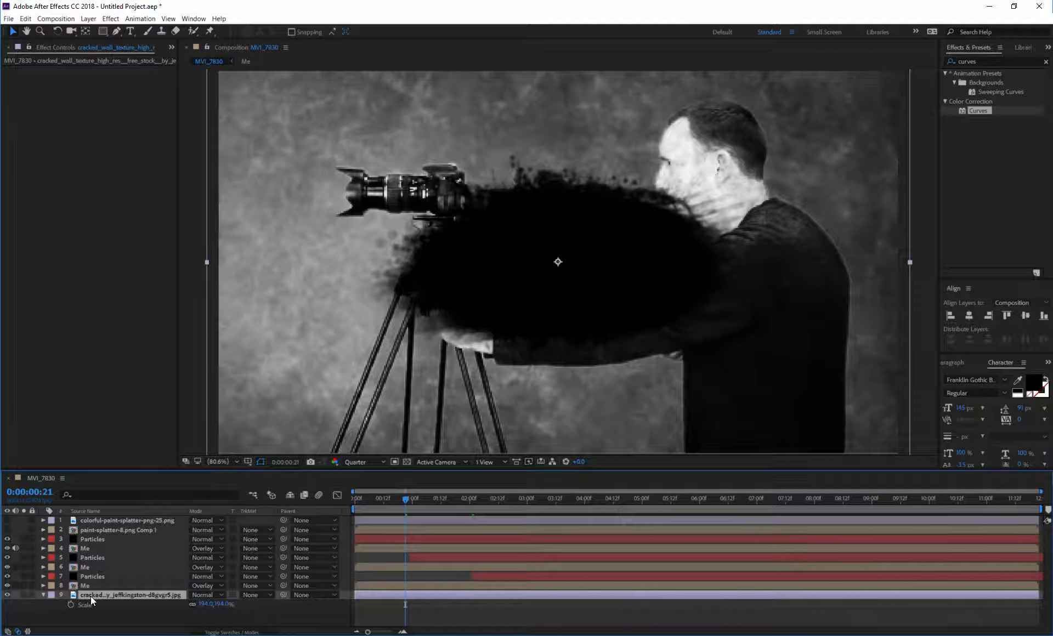
pyautogui.hotkey('ctrl', 'd')
pyautogui.hotkey('ctrl', 'd')
pyautogui.hotkey('ctrl', 'd')
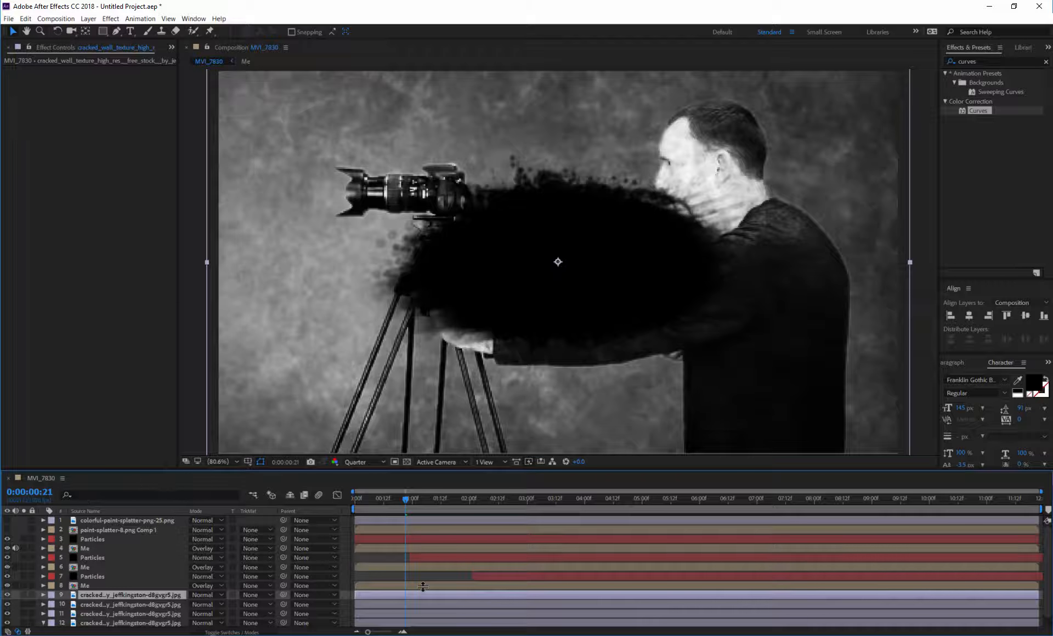
pyautogui.moveTo(126, 470); pyautogui.dragTo(124, 413)
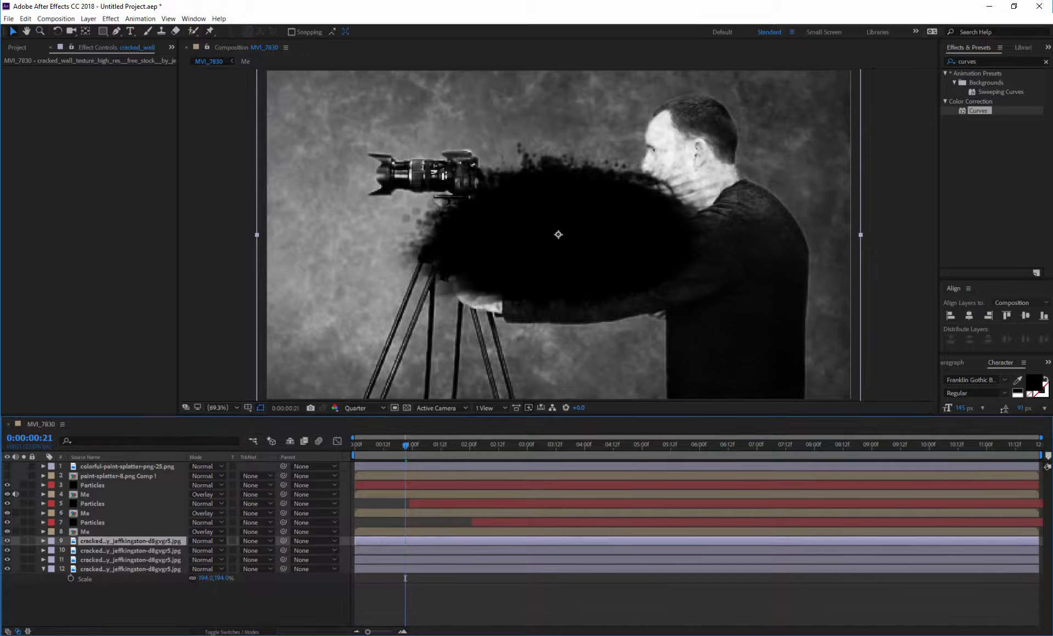
# Place a cracked wall copy directly beneath the top Me layer and pre-compose the two as "01 fade in".
pyautogui.moveTo(104, 541); pyautogui.dragTo(85, 498)
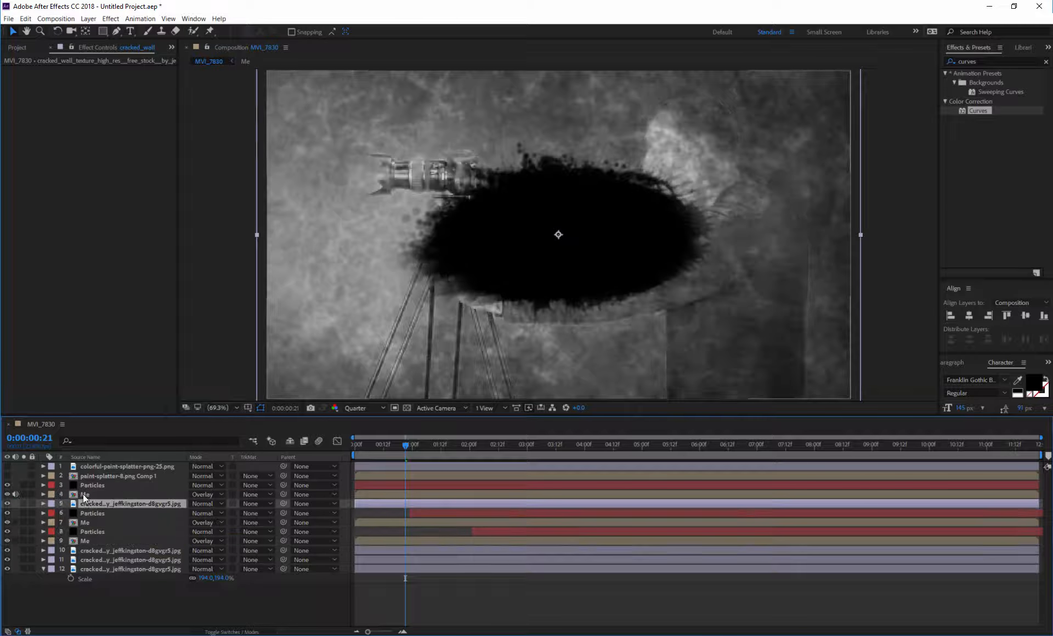
pyautogui.keyDown('ctrl'); pyautogui.click(85, 495); pyautogui.keyUp('ctrl')
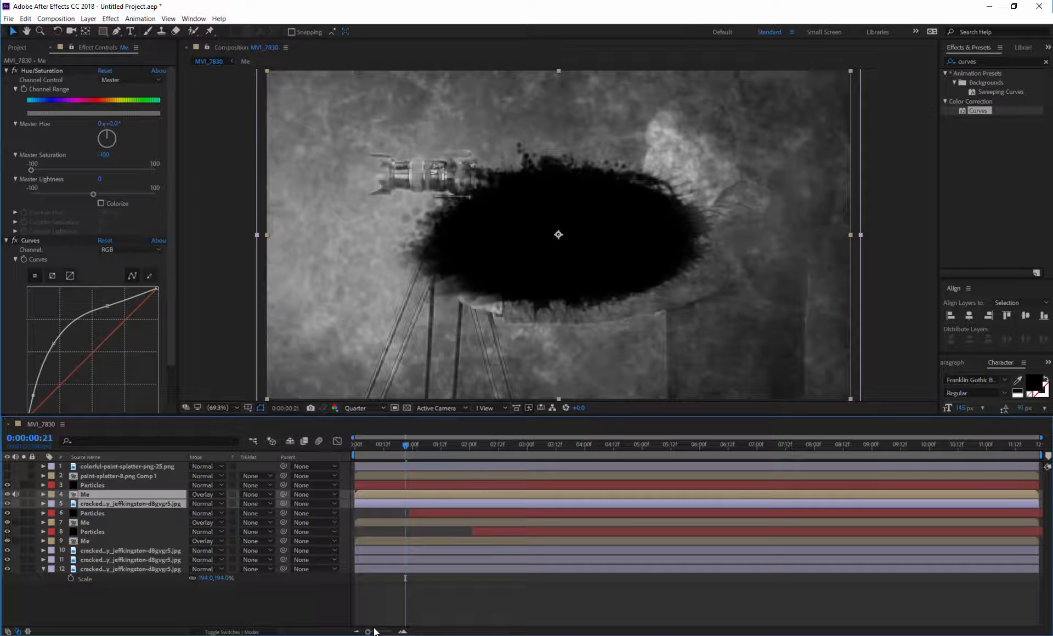
pyautogui.rightClick(87, 500)
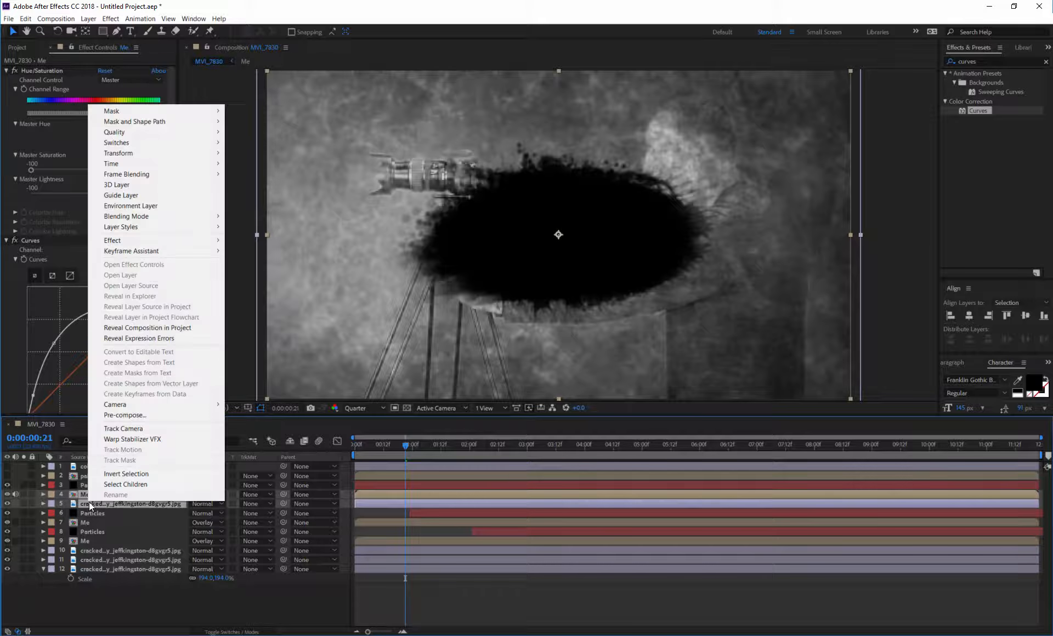
pyautogui.click(125, 415)
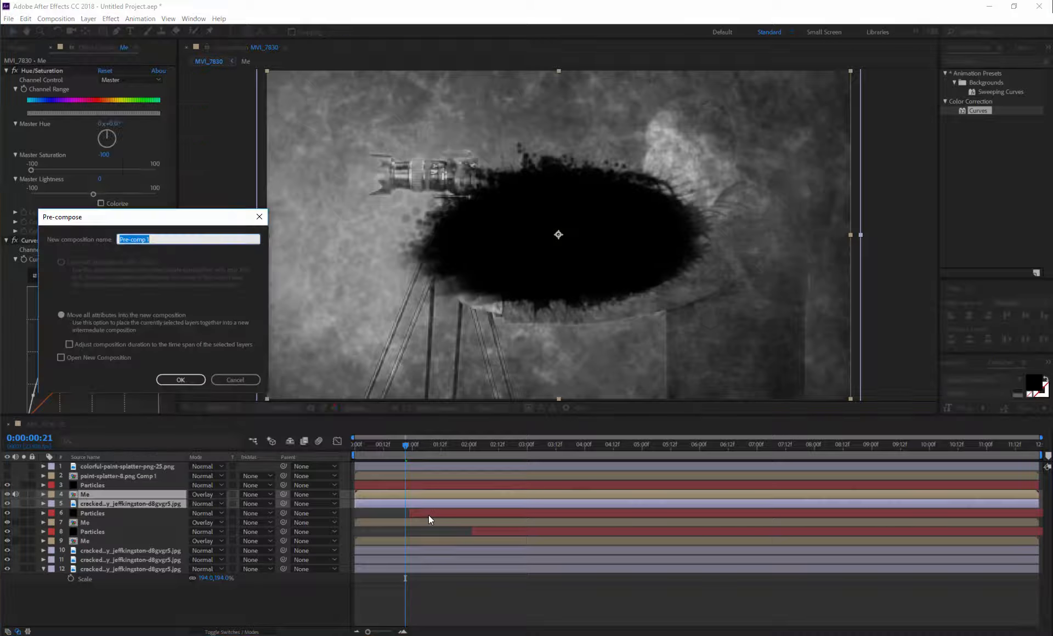
pyautogui.write('01 fade in')
pyautogui.click(175, 377)
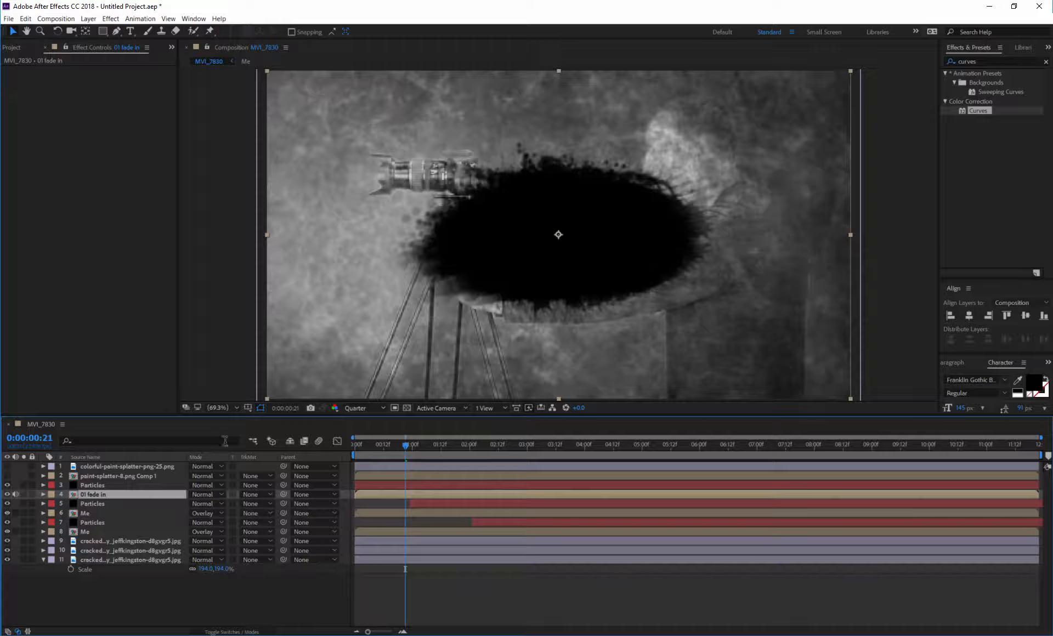
# Place a cracked wall copy directly beneath the middle Me layer and pre-compose the two as "02 fade in".
pyautogui.moveTo(99, 539); pyautogui.dragTo(100, 526)
pyautogui.click(88, 513)
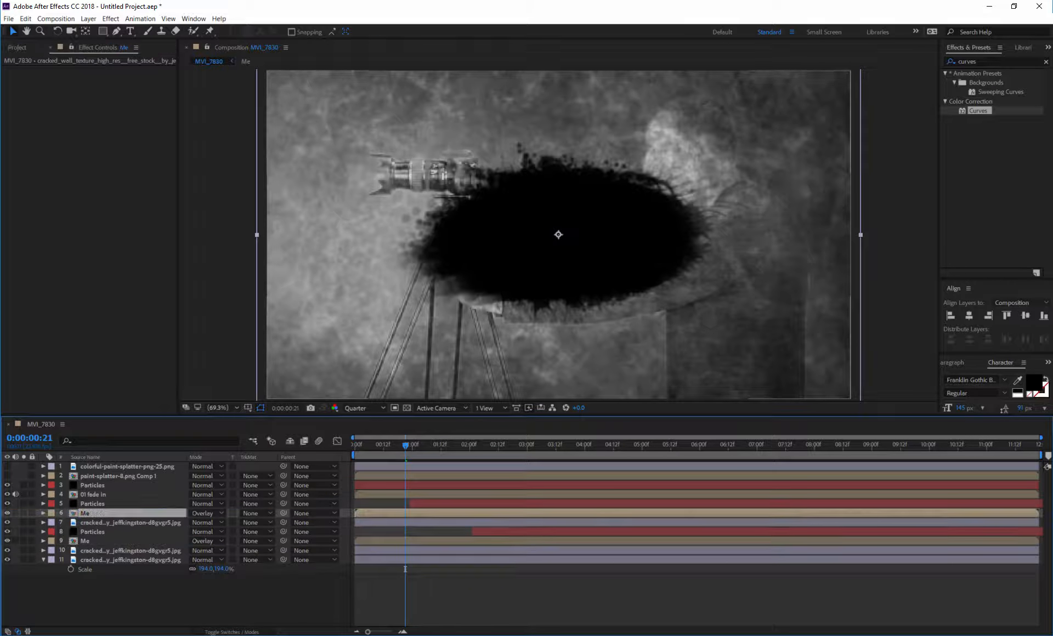
pyautogui.keyDown('shift'); pyautogui.click(98, 522); pyautogui.keyUp('shift')
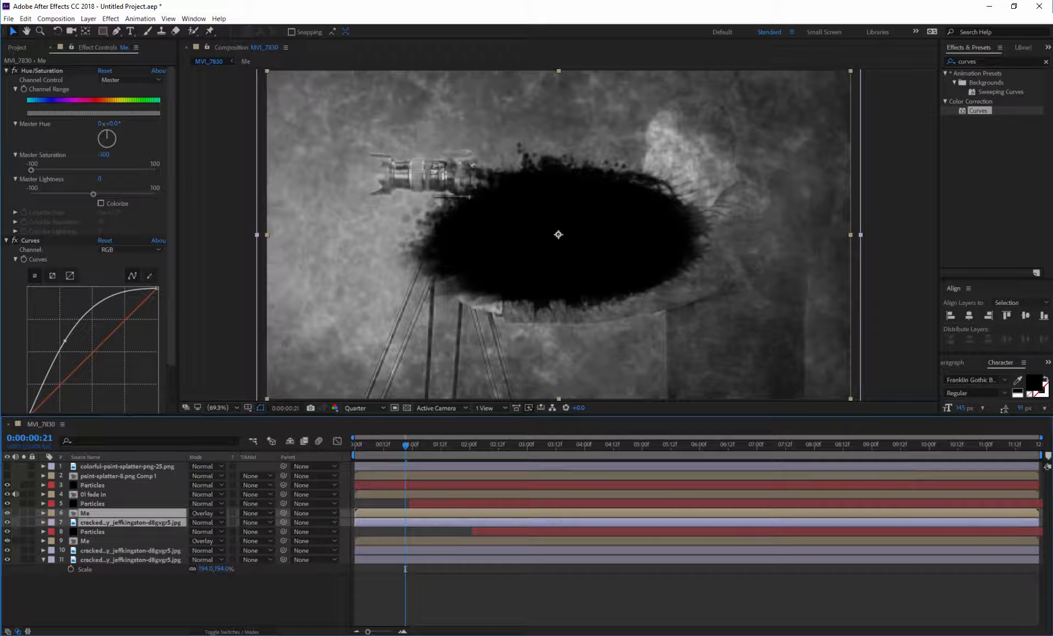
pyautogui.rightClick(90, 521)
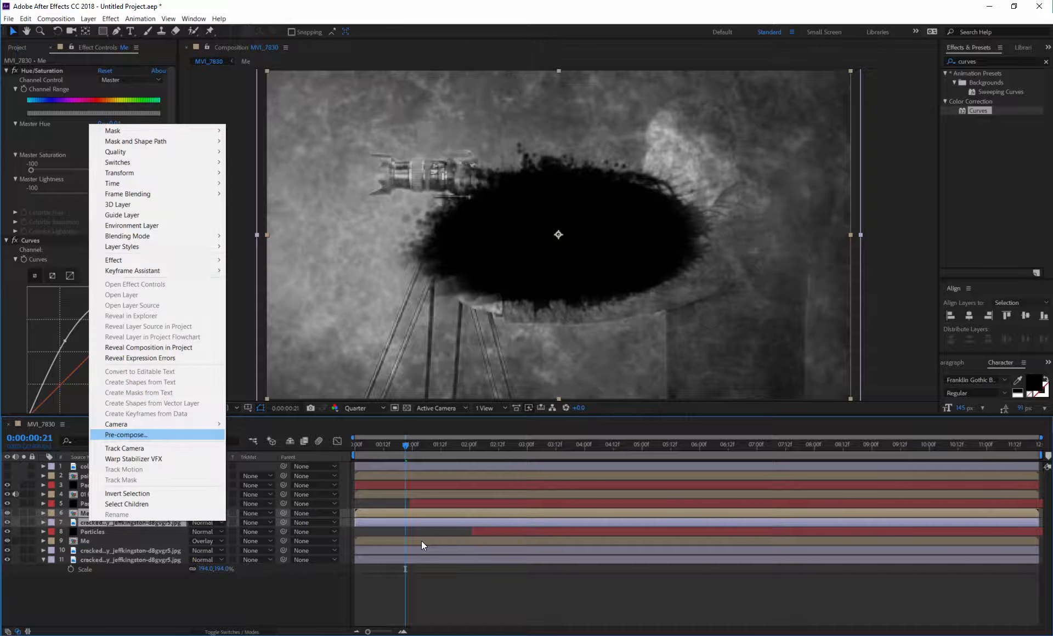
pyautogui.click(126, 433)
pyautogui.write('02 d')
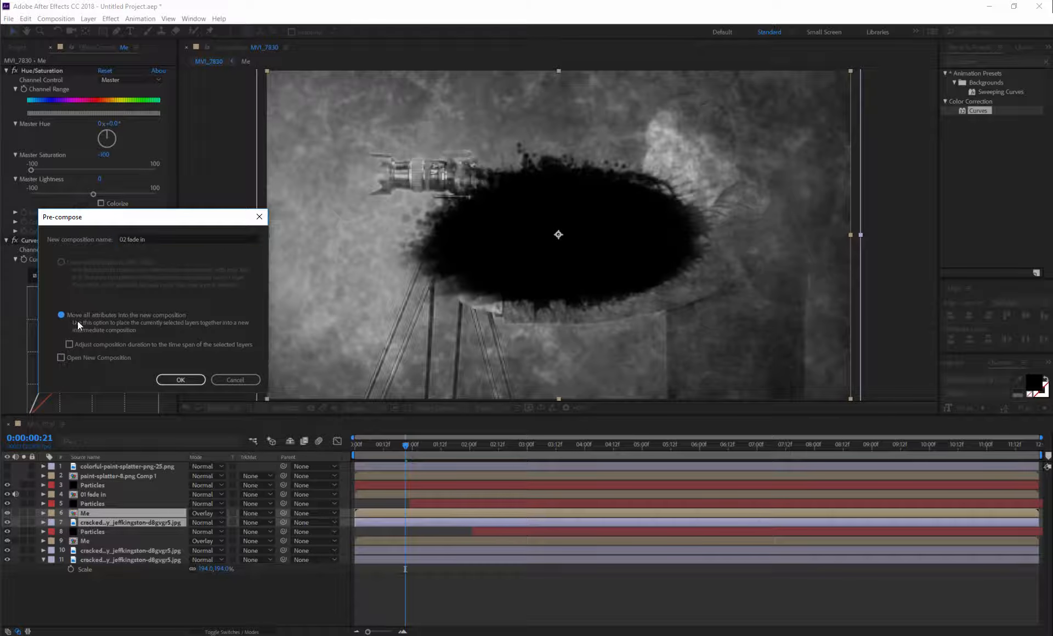
pyautogui.press('Return')
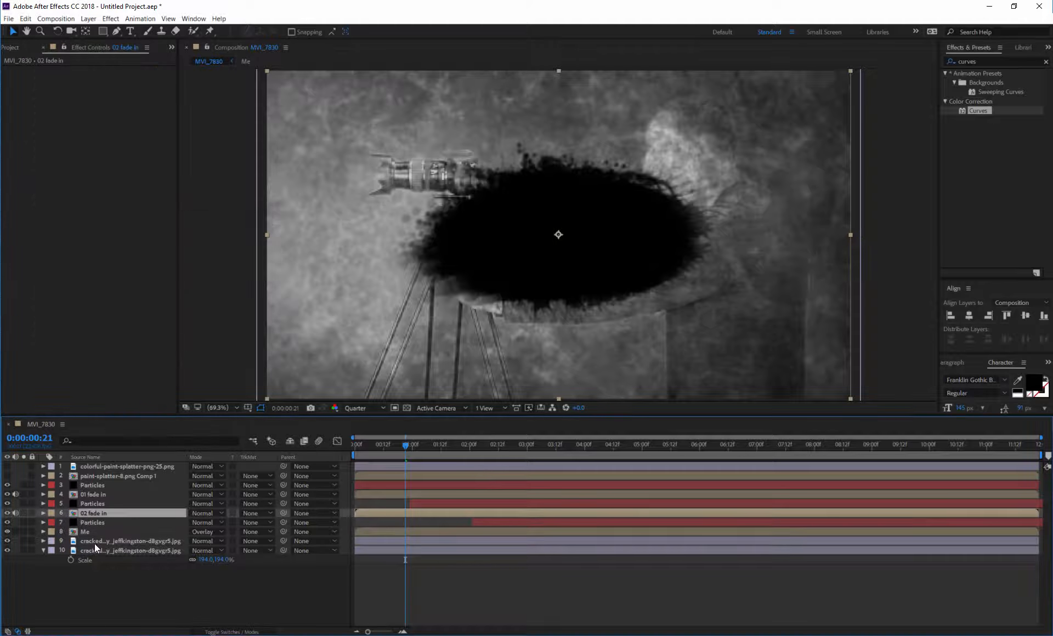
# Pre-compose the lowest Me layer and the cracked wall copy directly beneath it as "03 fade in".
pyautogui.click(94, 543)
pyautogui.hotkey('ctrl', 'shift', 'Up')
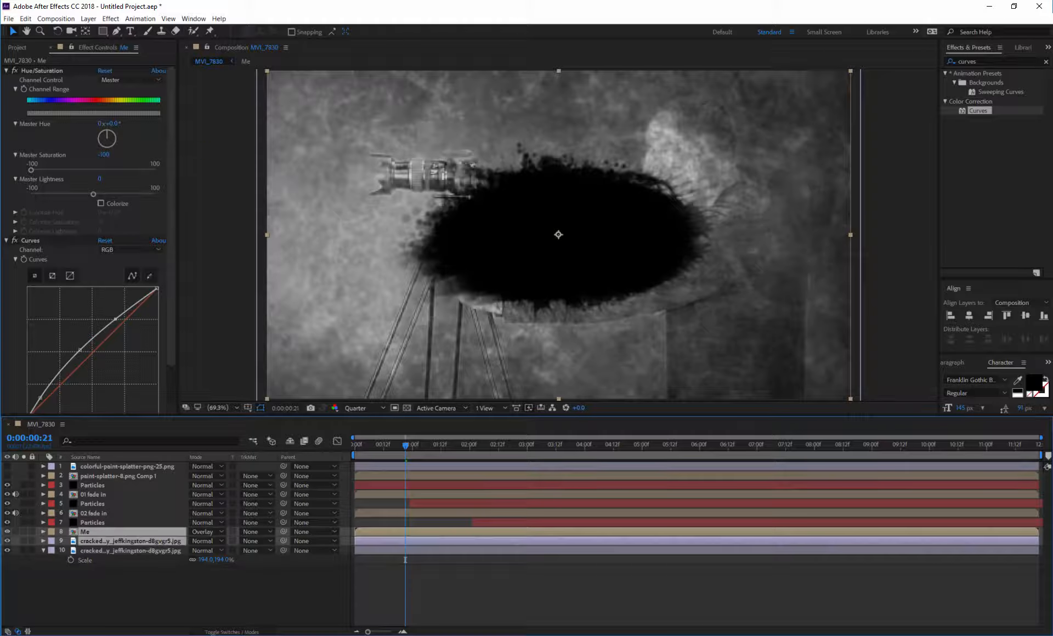
pyautogui.rightClick(86, 541)
pyautogui.click(122, 455)
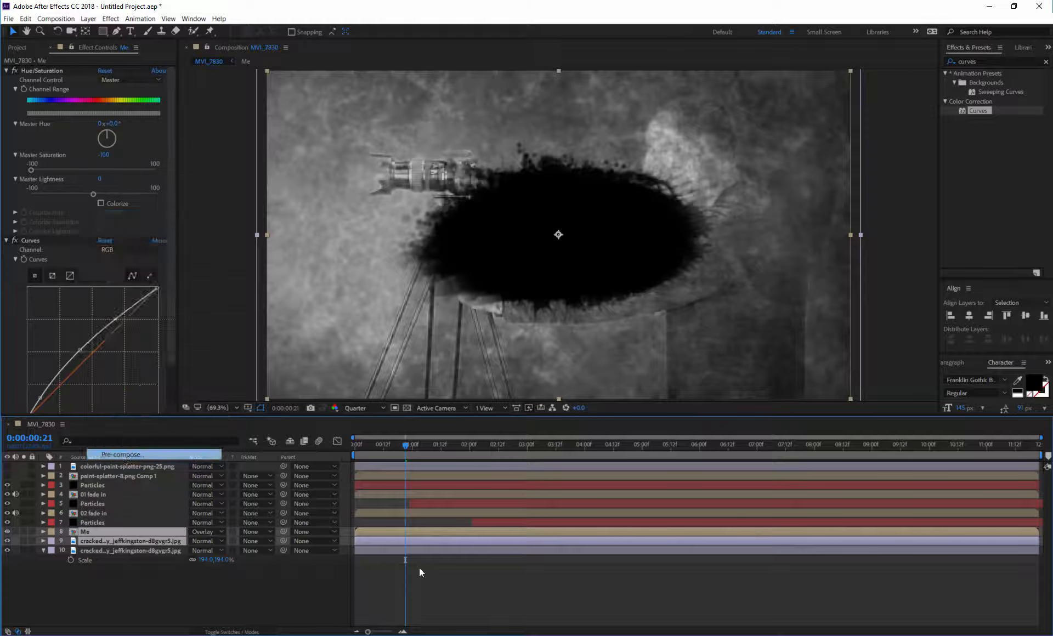
pyautogui.write('03 fade in')
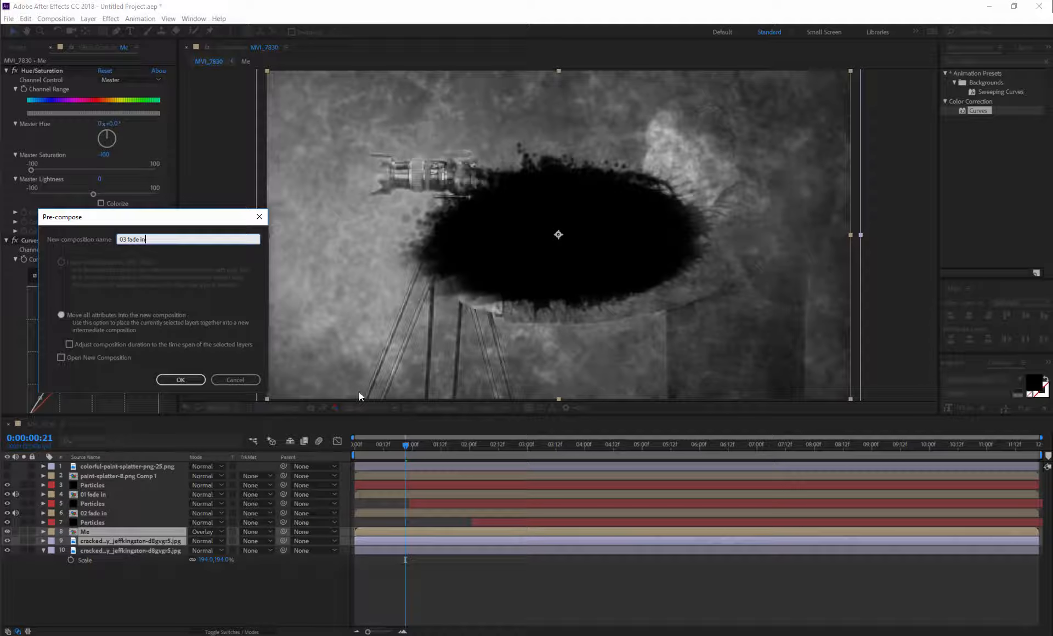
pyautogui.click(192, 378)
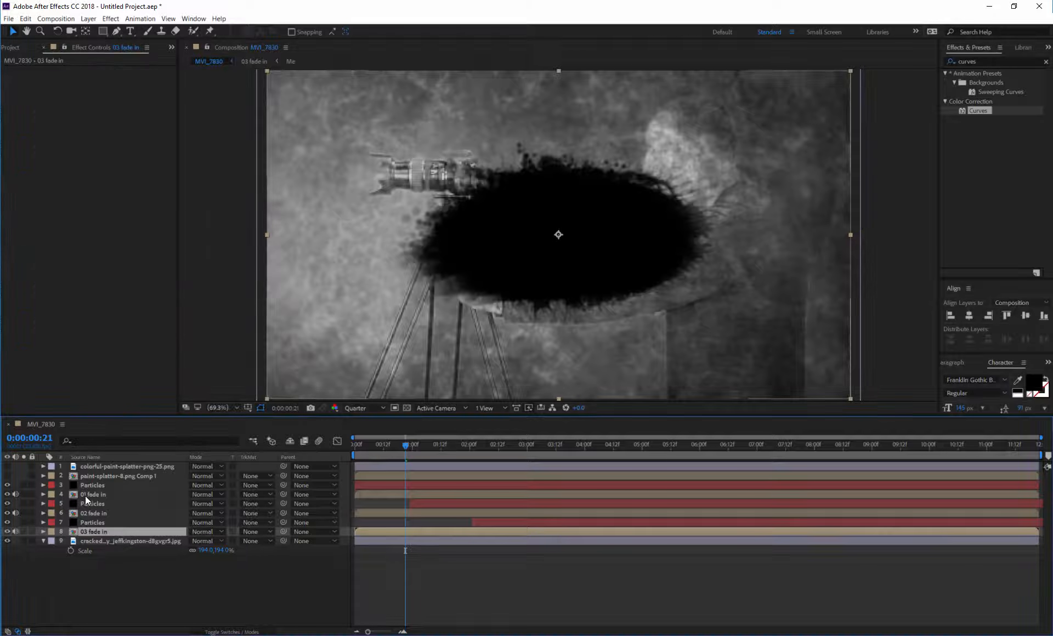
# Open the 01 fade in composition to examine its Me and cracked wall layers, and return to the main composition.
pyautogui.click(87, 495)
pyautogui.doubleClick(78, 494)
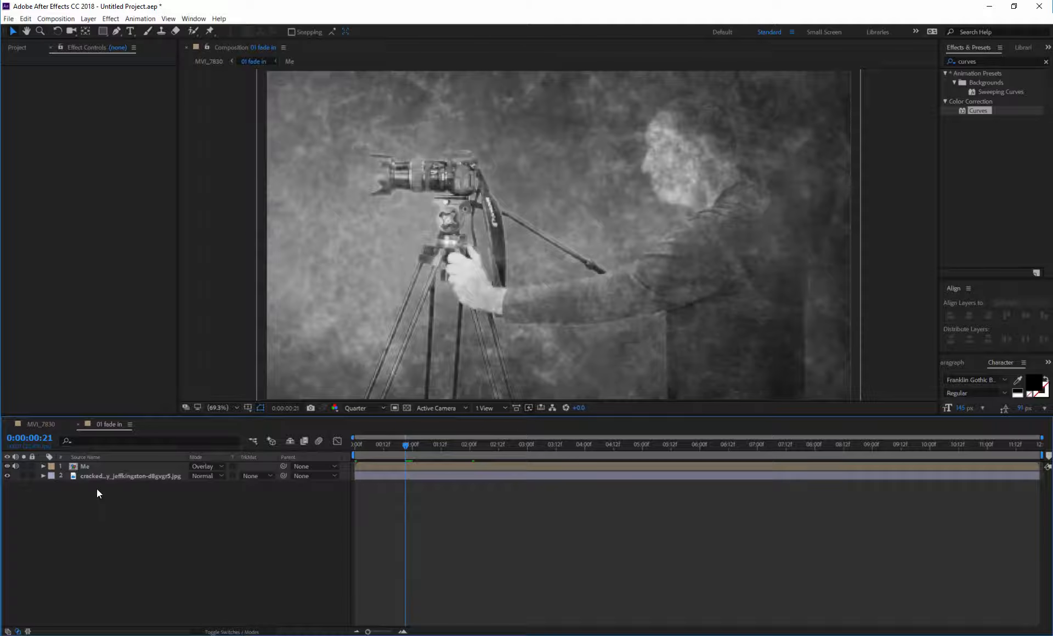
pyautogui.click(82, 466)
pyautogui.click(180, 477)
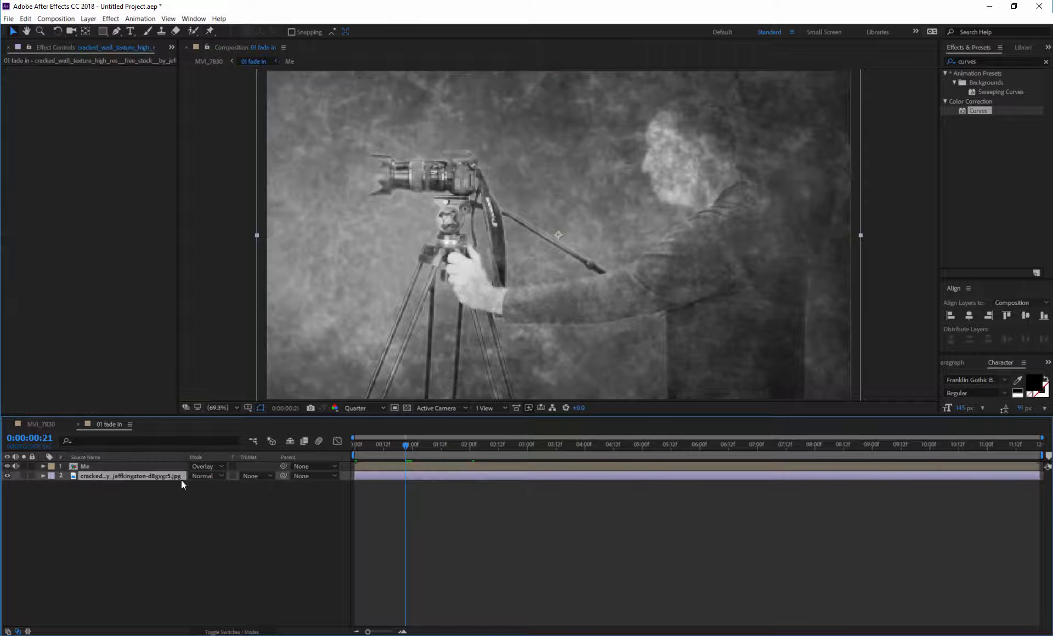
pyautogui.click(78, 424)
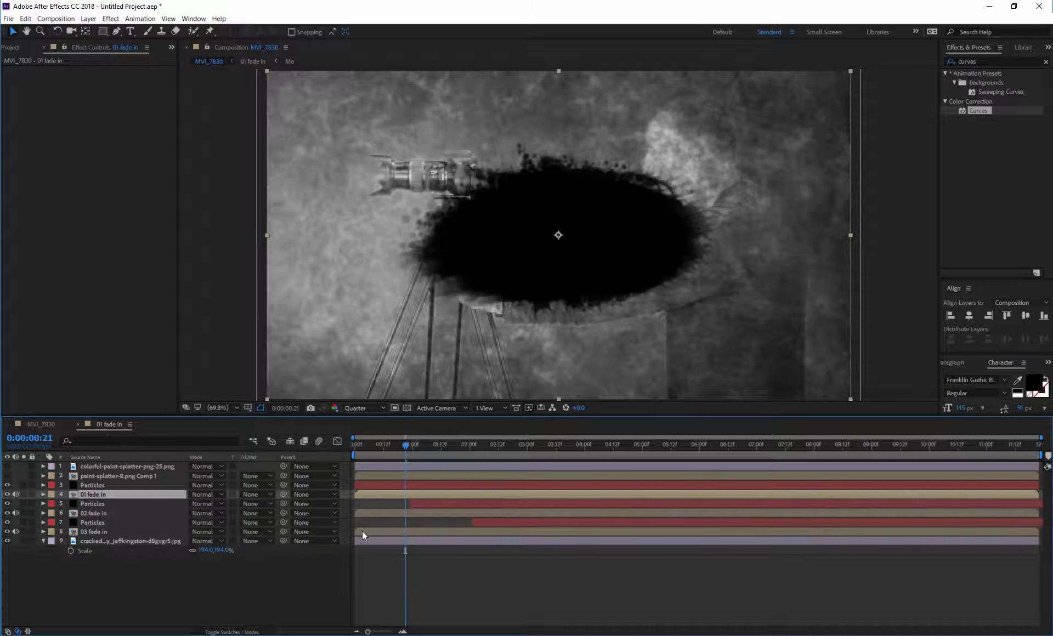
# Hide all Particles and fade in layers so only the bottom cracked wall shows, and return to 0:00:00:00.
pyautogui.click(92, 541)
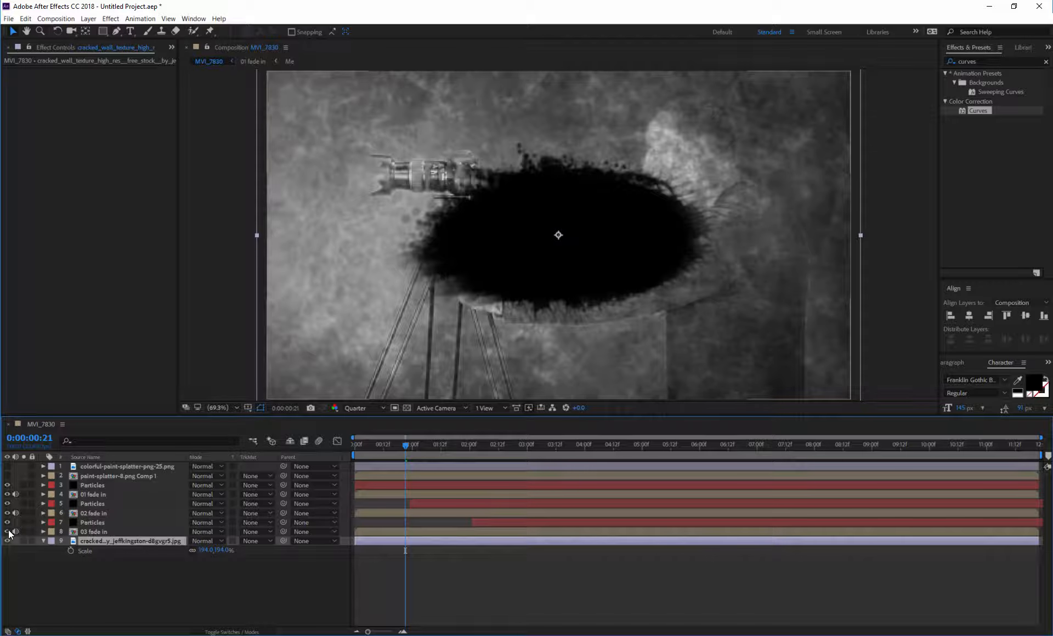
pyautogui.moveTo(7, 531); pyautogui.dragTo(8, 499)
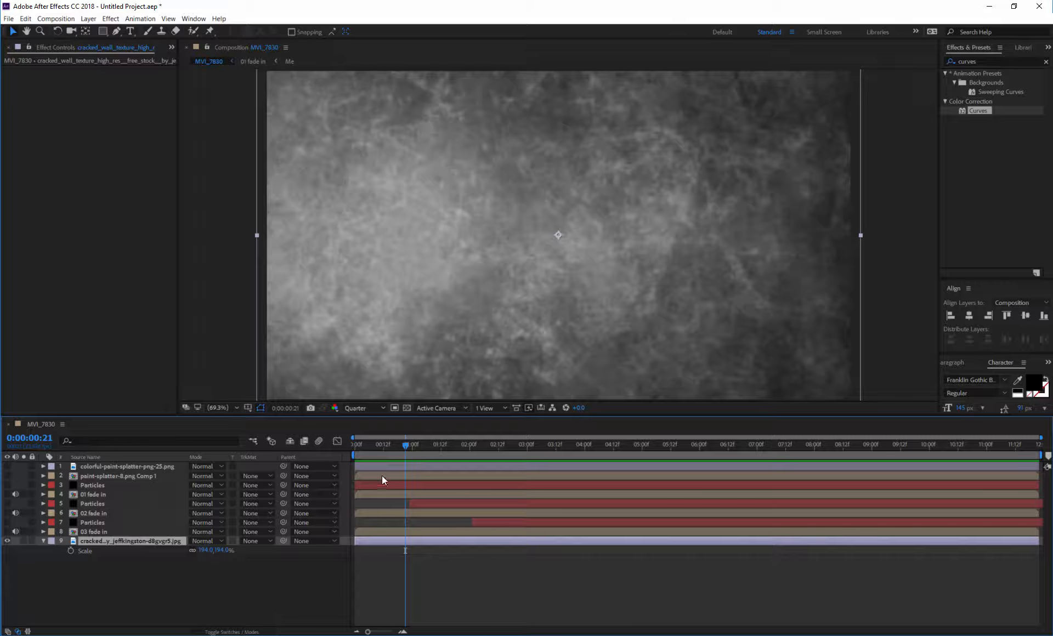
pyautogui.moveTo(366, 439); pyautogui.dragTo(336, 440)
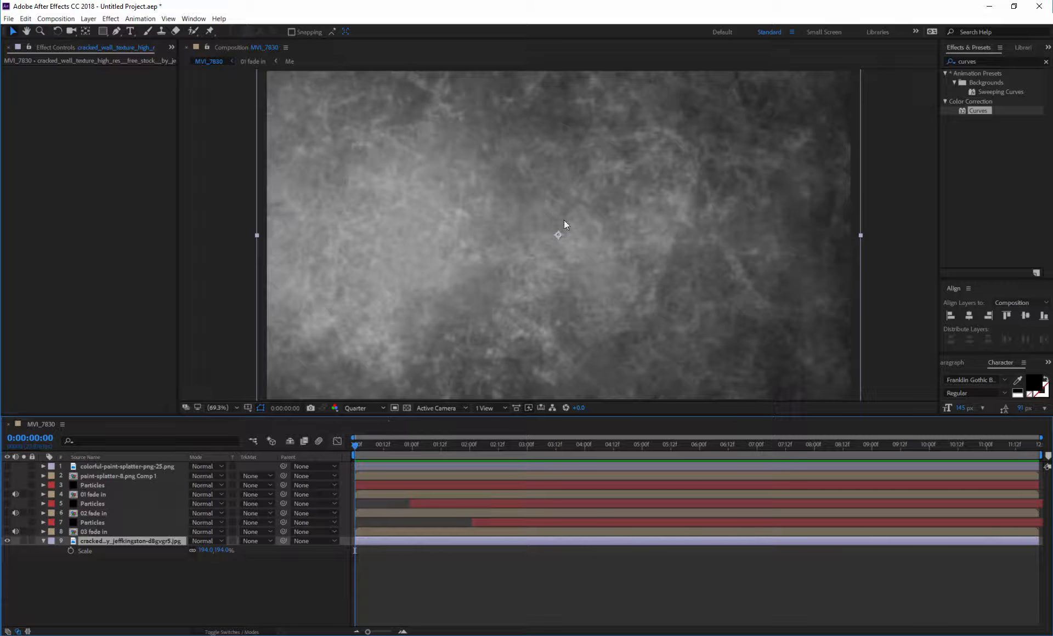
# Show the three Particles and three fade in layers, and mute the audio of 02 fade in and 03 fade in.
pyautogui.click(344, 557)
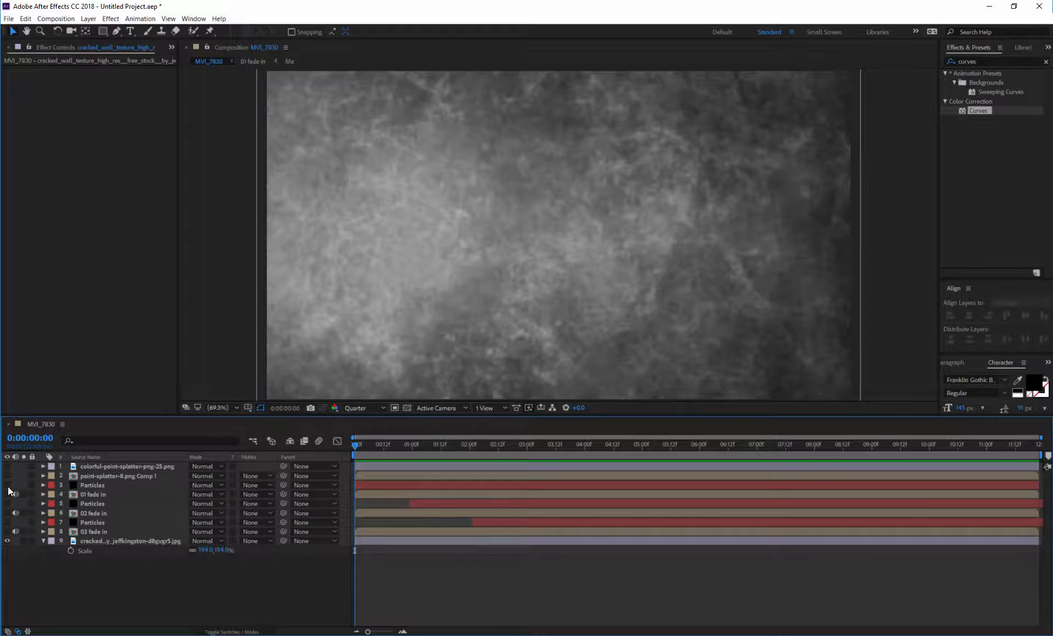
pyautogui.moveTo(7, 484); pyautogui.dragTo(7, 532)
pyautogui.click(16, 513)
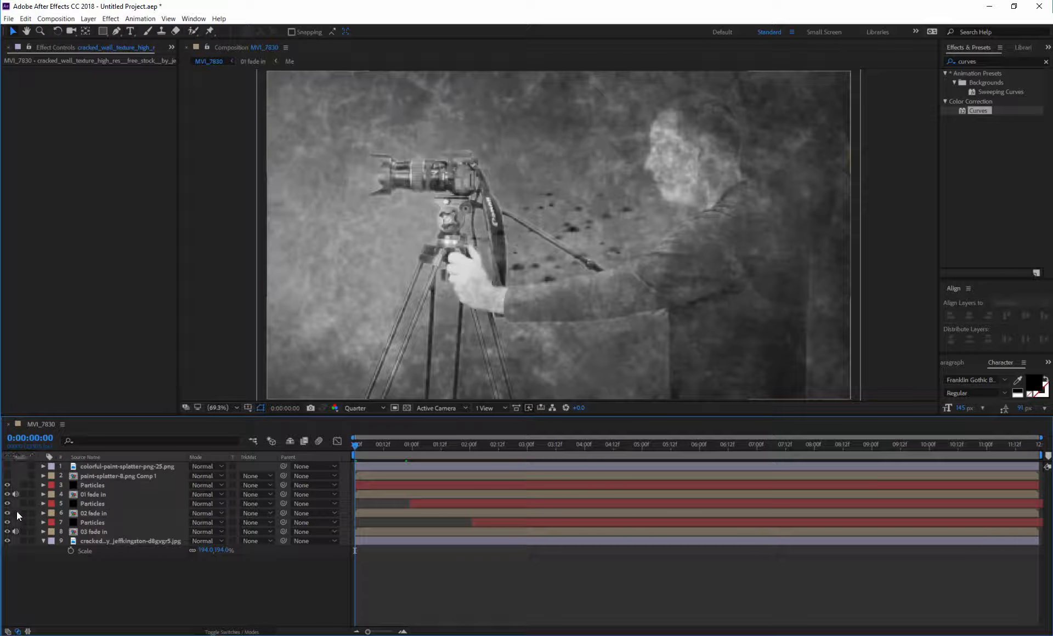
pyautogui.click(16, 531)
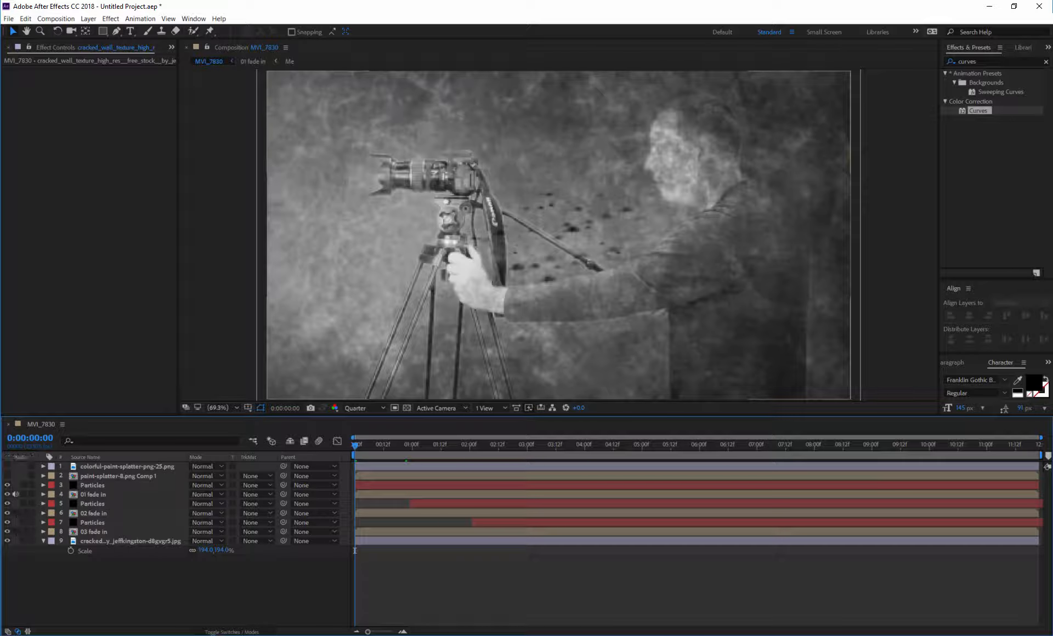
# Set the 01 fade in layer's track matte to Alpha Matte using the Particles layer directly above it.
pyautogui.click(94, 494)
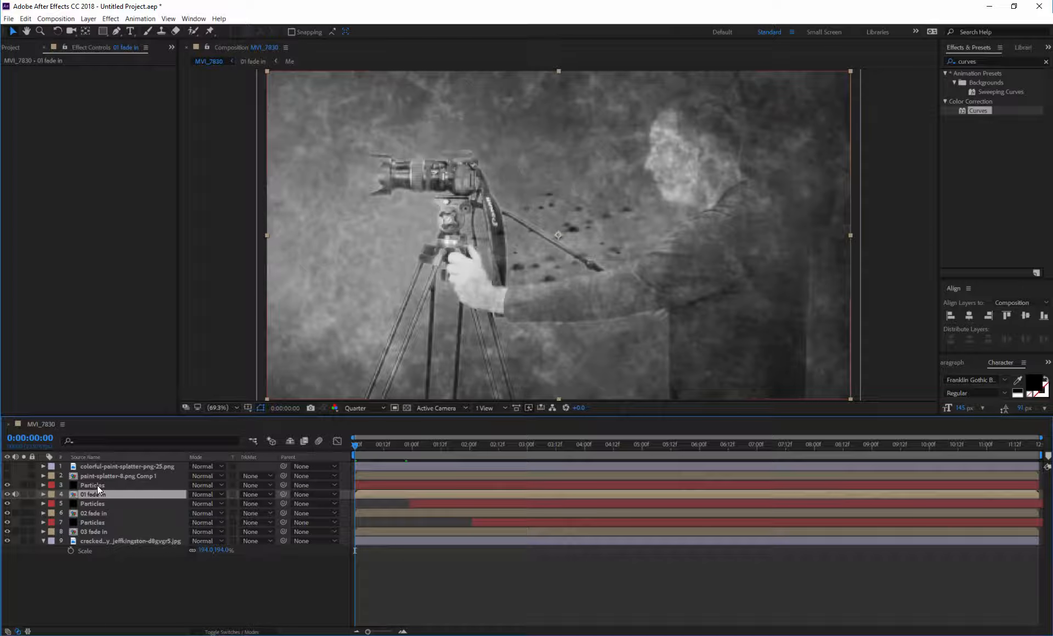
pyautogui.hotkey('ctrl', 'Up')
pyautogui.hotkey('ctrl', 'Down')
pyautogui.click(260, 494)
pyautogui.click(275, 451)
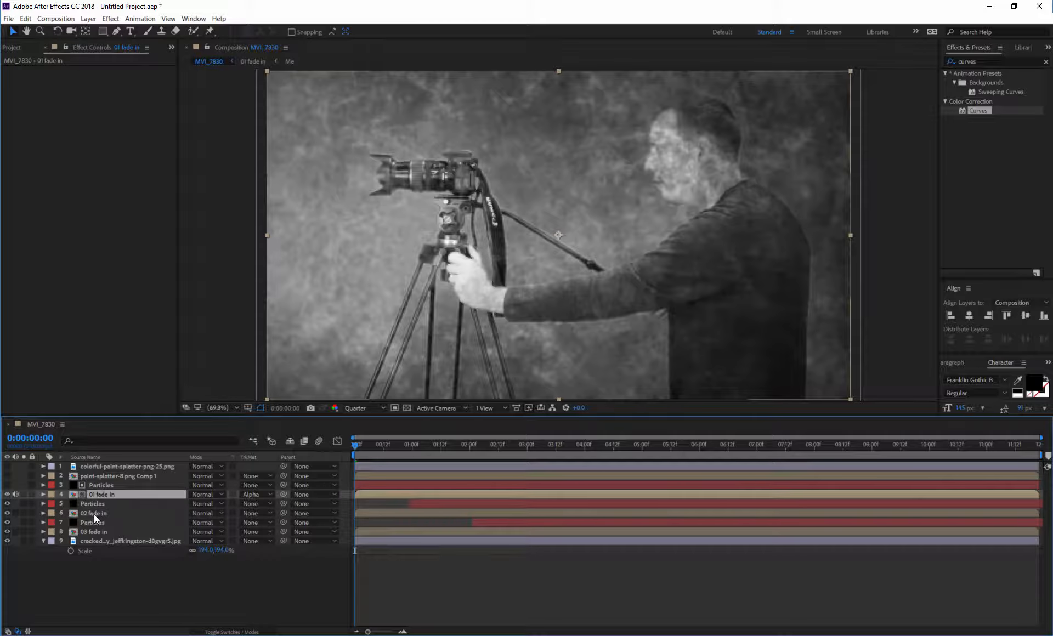
# Matte the 02 fade in and 03 fade in layers with the alpha of the Particles layer directly above each.
pyautogui.click(94, 514)
pyautogui.click(258, 513)
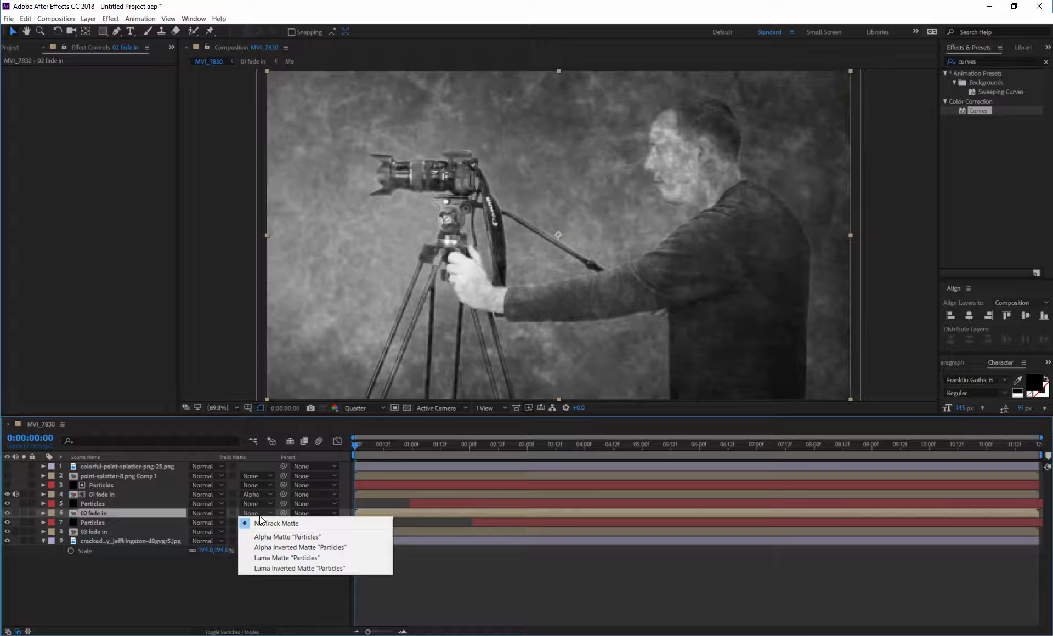
pyautogui.click(271, 547)
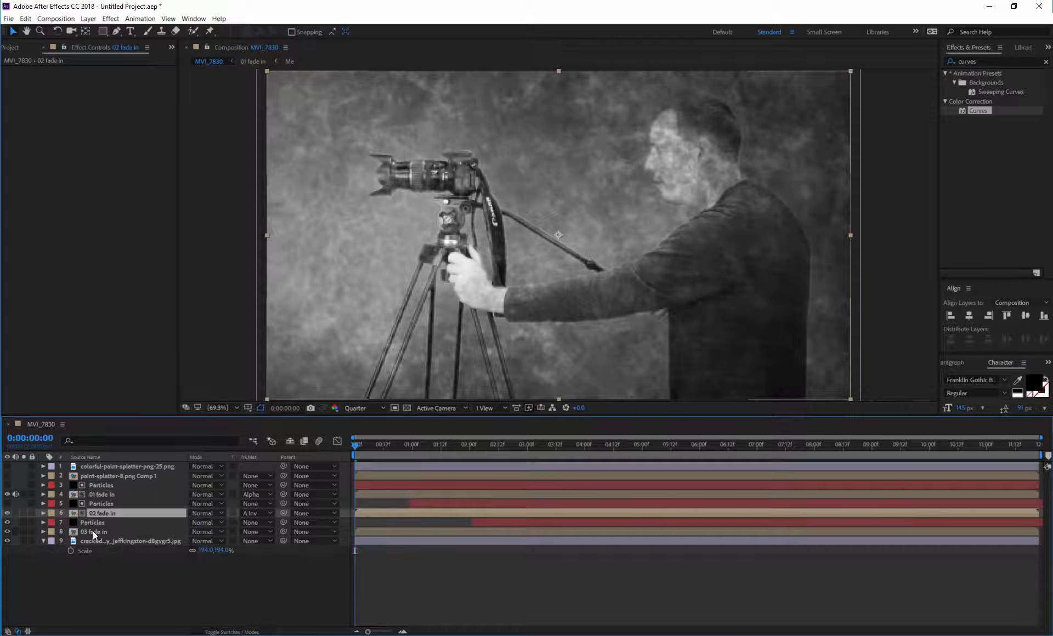
pyautogui.click(104, 532)
pyautogui.click(264, 532)
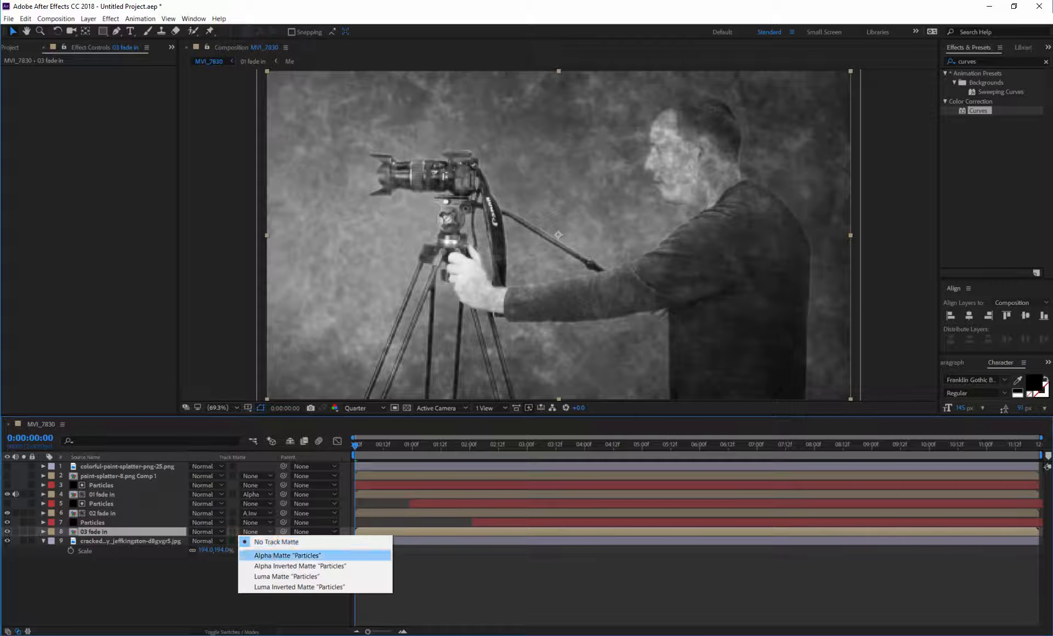
pyautogui.click(287, 552)
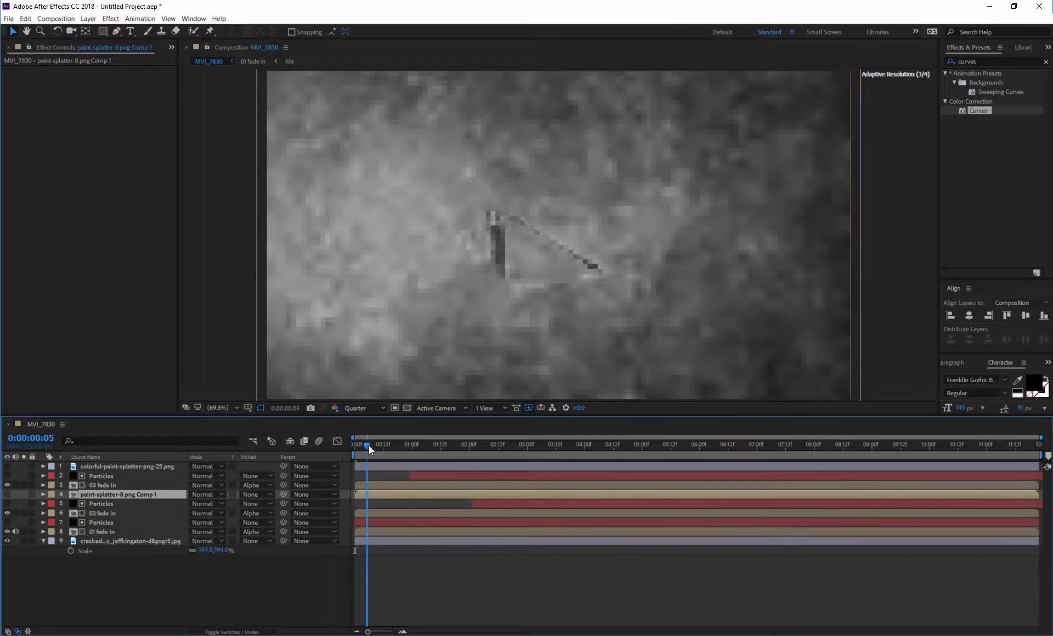
# Scrub through the first few seconds to examine the staggered reveal, and switch the preview resolution to Full.
pyautogui.moveTo(368, 445); pyautogui.dragTo(552, 448)
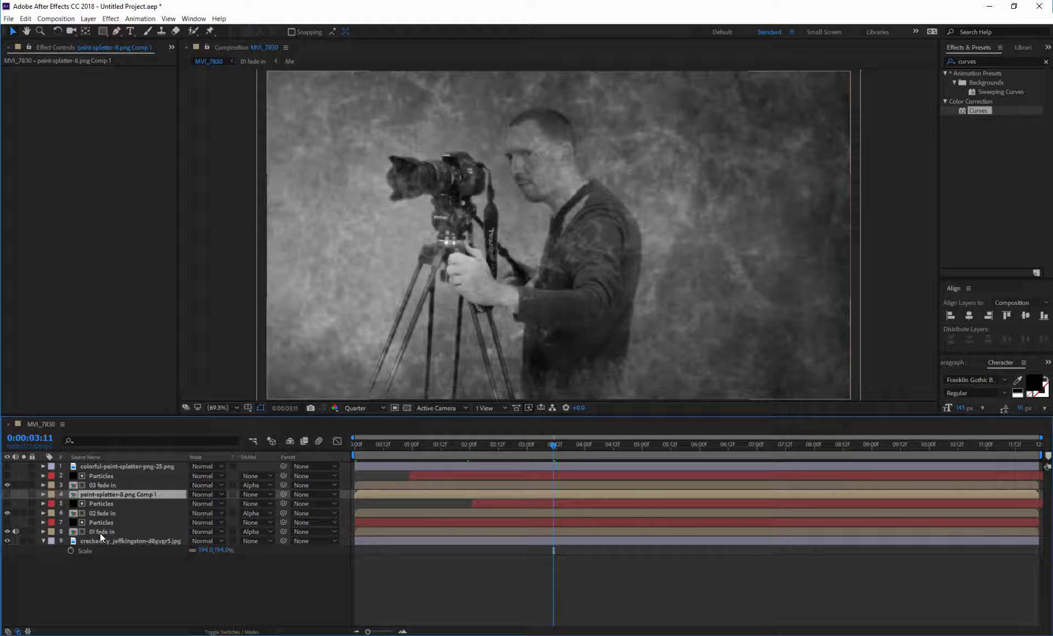
pyautogui.click(100, 533)
pyautogui.click(100, 524)
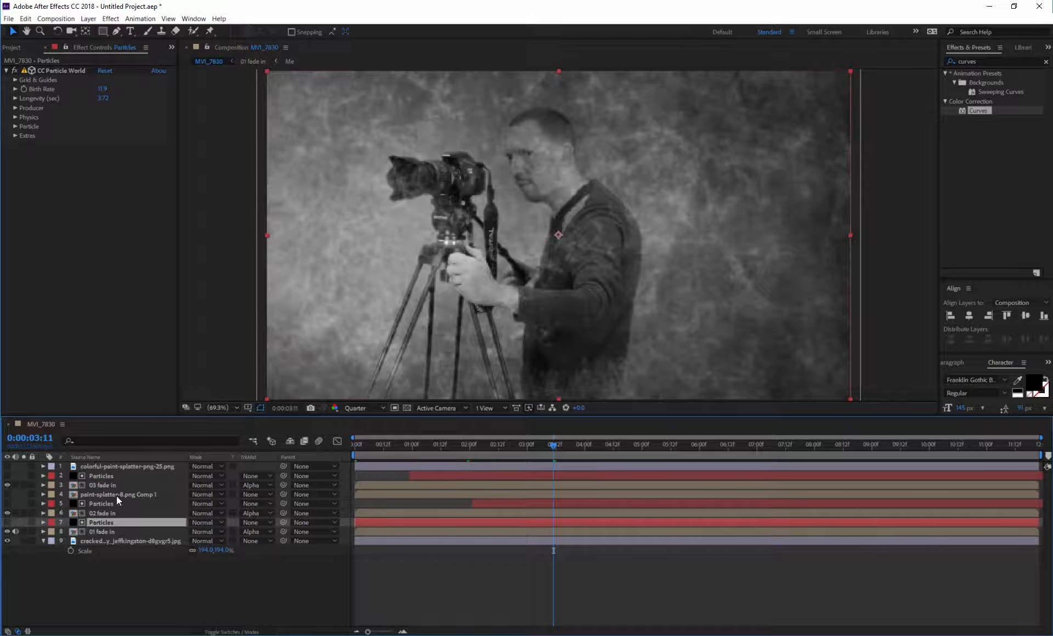
pyautogui.moveTo(435, 445); pyautogui.dragTo(415, 447)
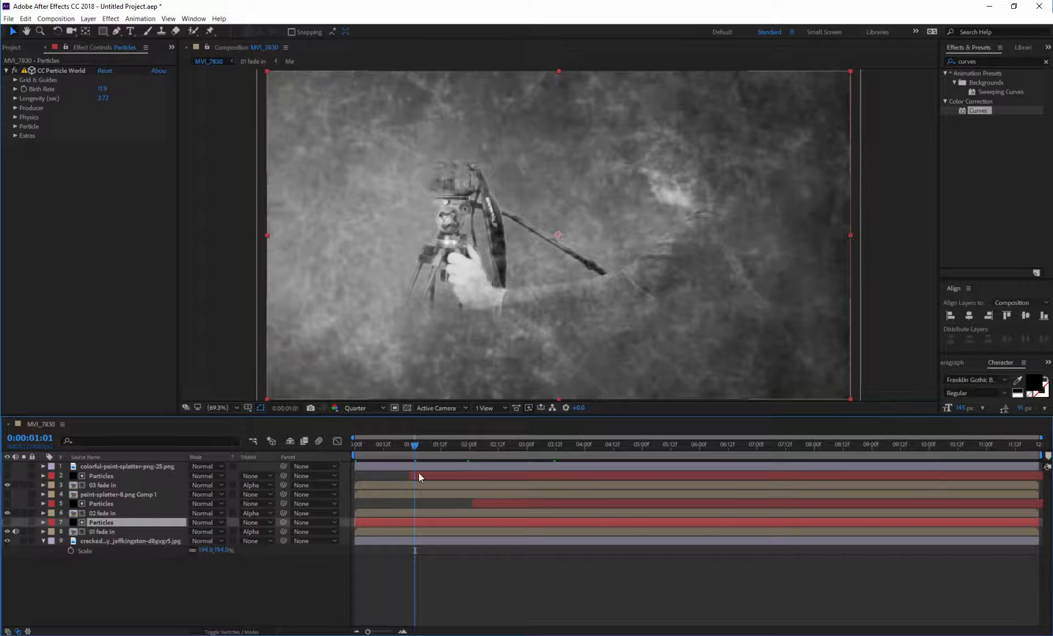
pyautogui.click(441, 445)
pyautogui.moveTo(441, 445); pyautogui.dragTo(491, 445)
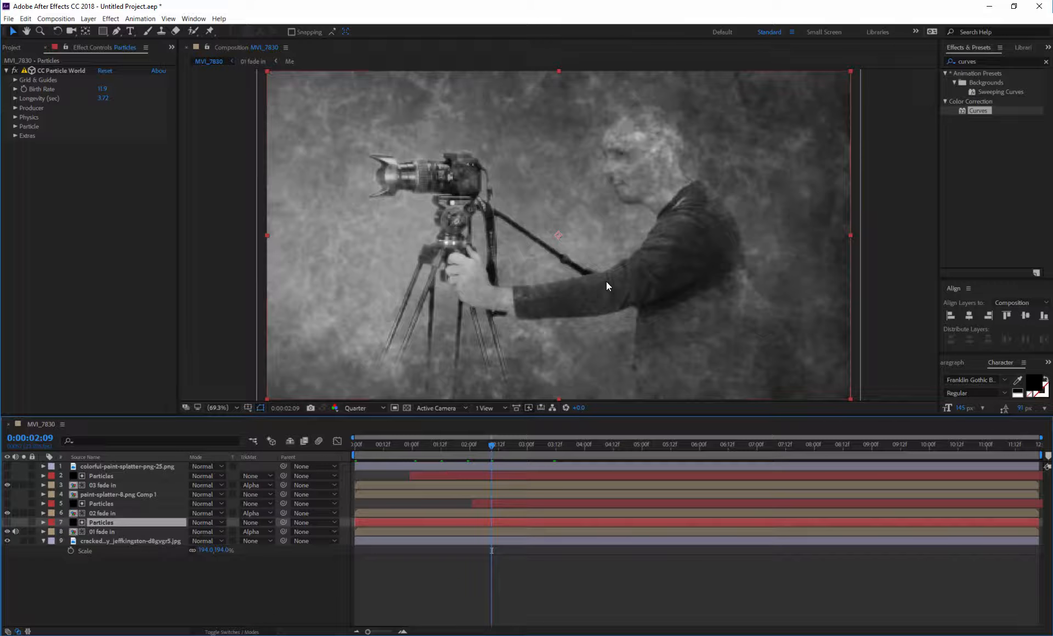
pyautogui.click(363, 409)
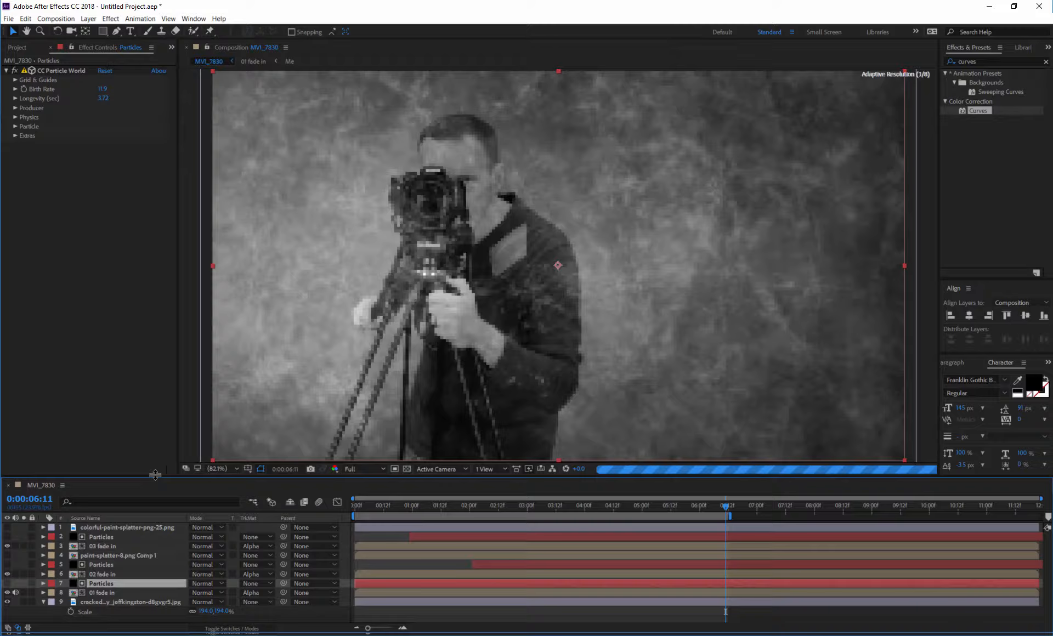
# Create a new medium gray-yellow solid in the main composition.
pyautogui.moveTo(155, 475); pyautogui.dragTo(155, 470)
pyautogui.click(131, 597)
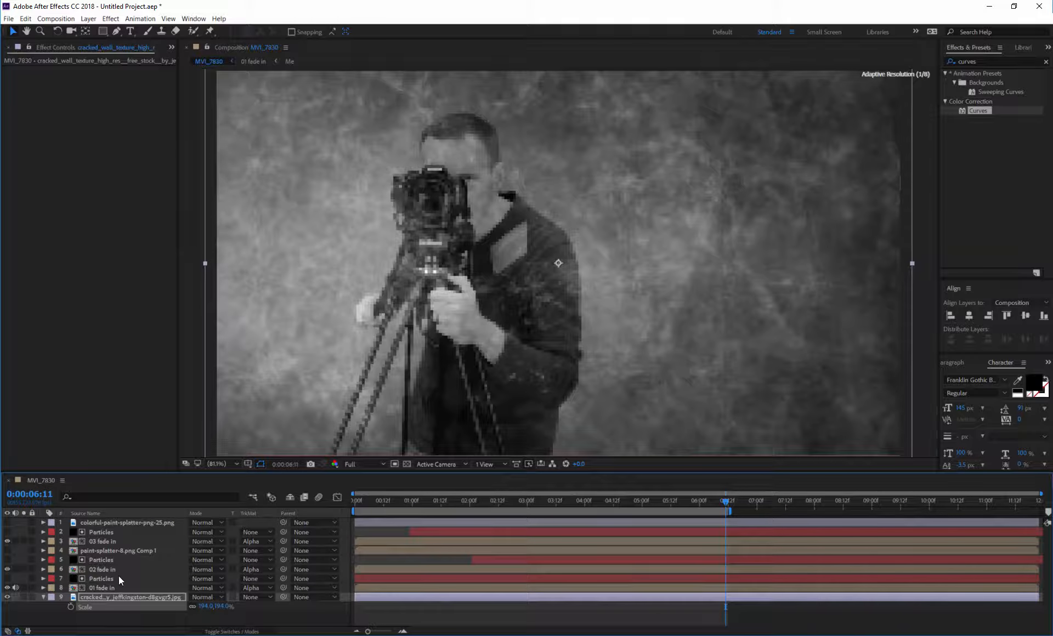
pyautogui.rightClick(132, 617)
pyautogui.moveTo(156, 514)
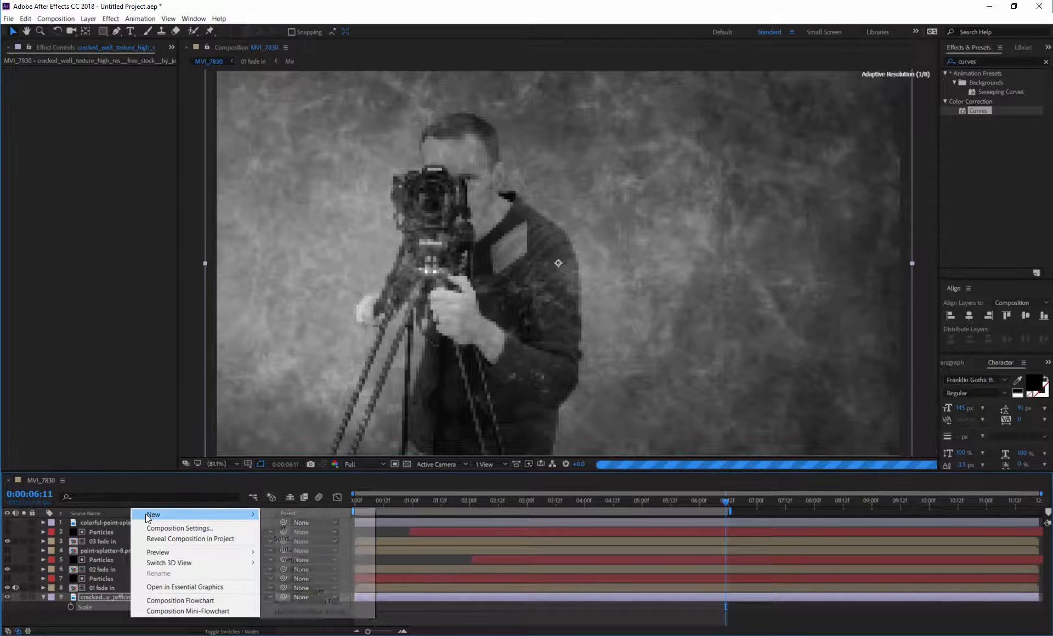
pyautogui.click(299, 535)
pyautogui.click(332, 405)
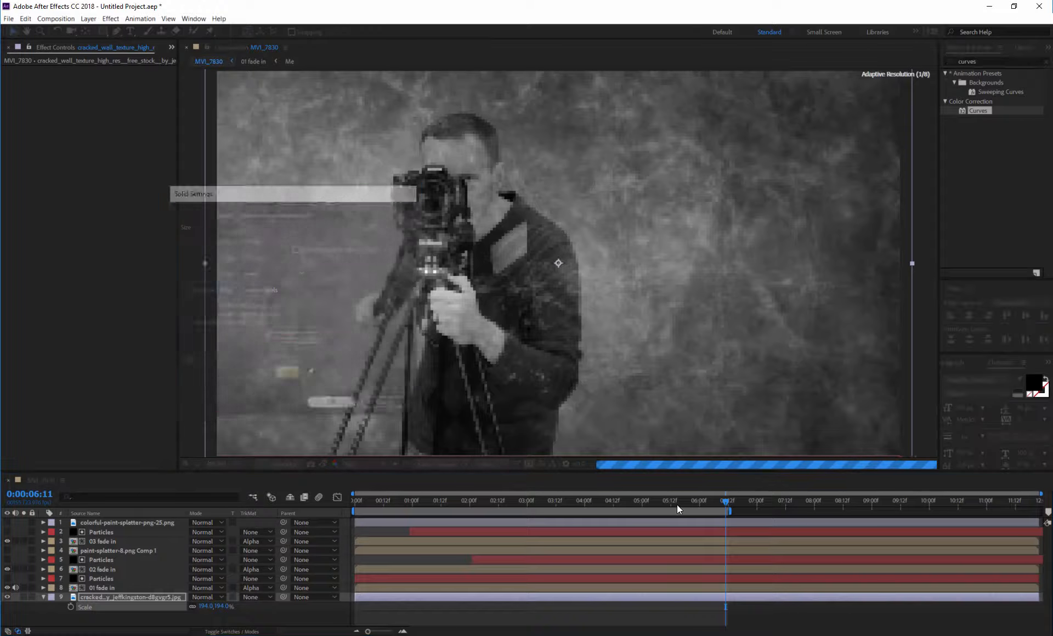
# Place the gray-yellow solid directly beneath the colorful-paint-splatter layer and set its blending mode to Color.
pyautogui.moveTo(126, 598); pyautogui.dragTo(131, 533)
pyautogui.click(207, 532)
pyautogui.click(213, 474)
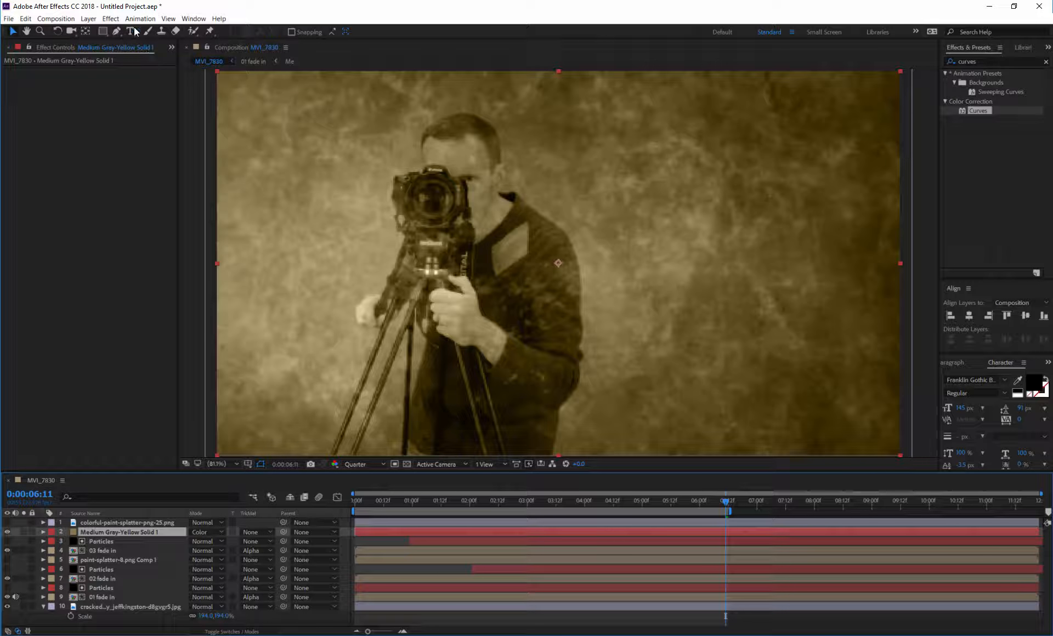
# Change the solid's color to the lighter, less saturated tan AB9F7A.
pyautogui.click(89, 18)
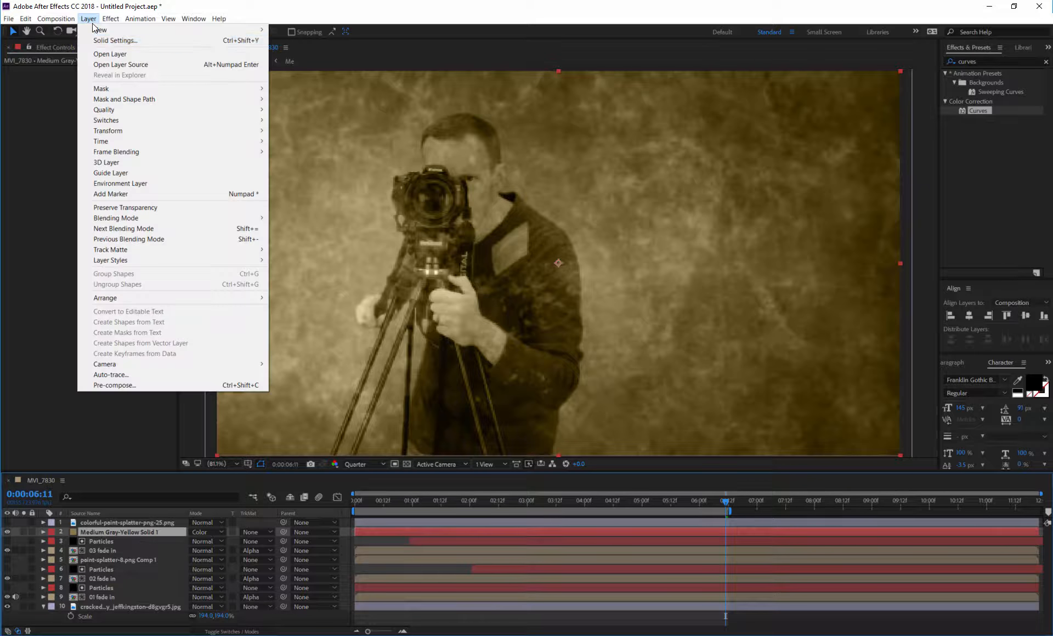
pyautogui.click(112, 41)
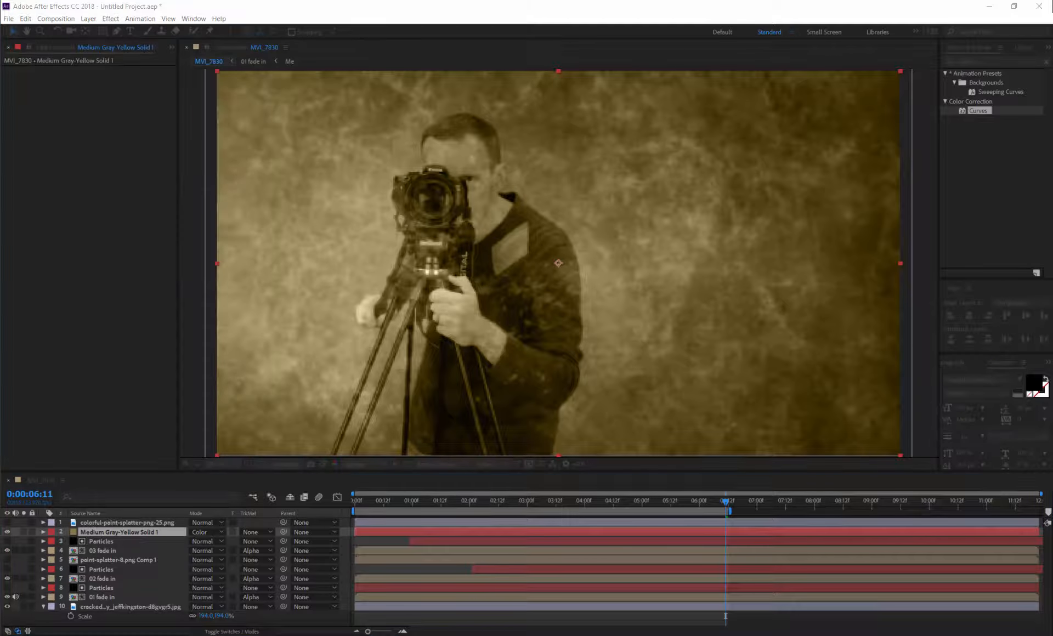
pyautogui.click(207, 362)
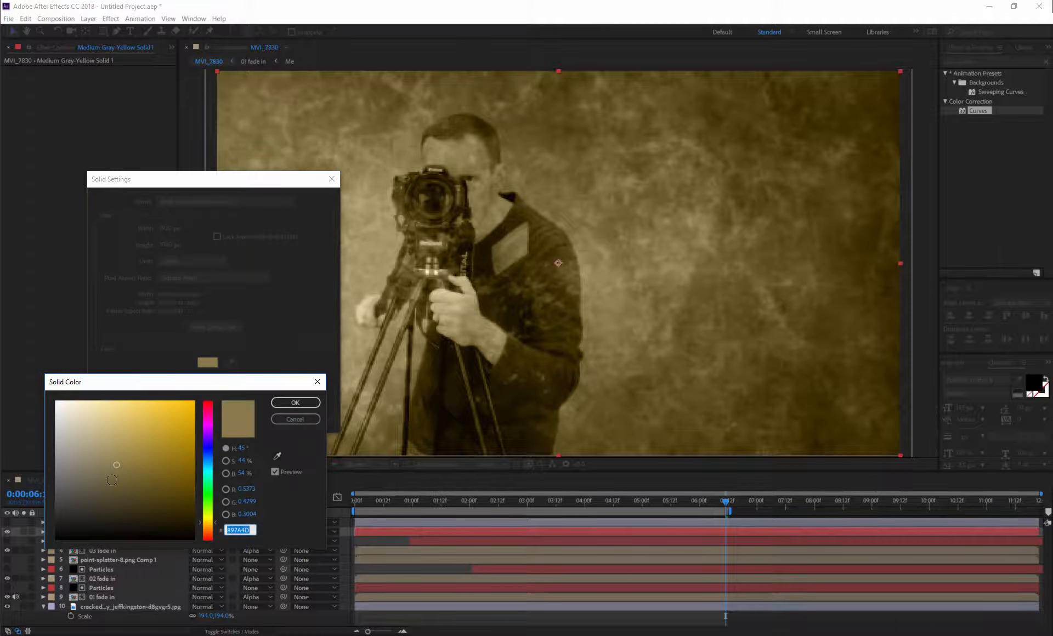
pyautogui.moveTo(112, 480)
pyautogui.mouseDown()
pyautogui.moveTo(96, 446)
pyautogui.moveTo(103, 437)
pyautogui.moveTo(95, 446)
pyautogui.mouseUp()
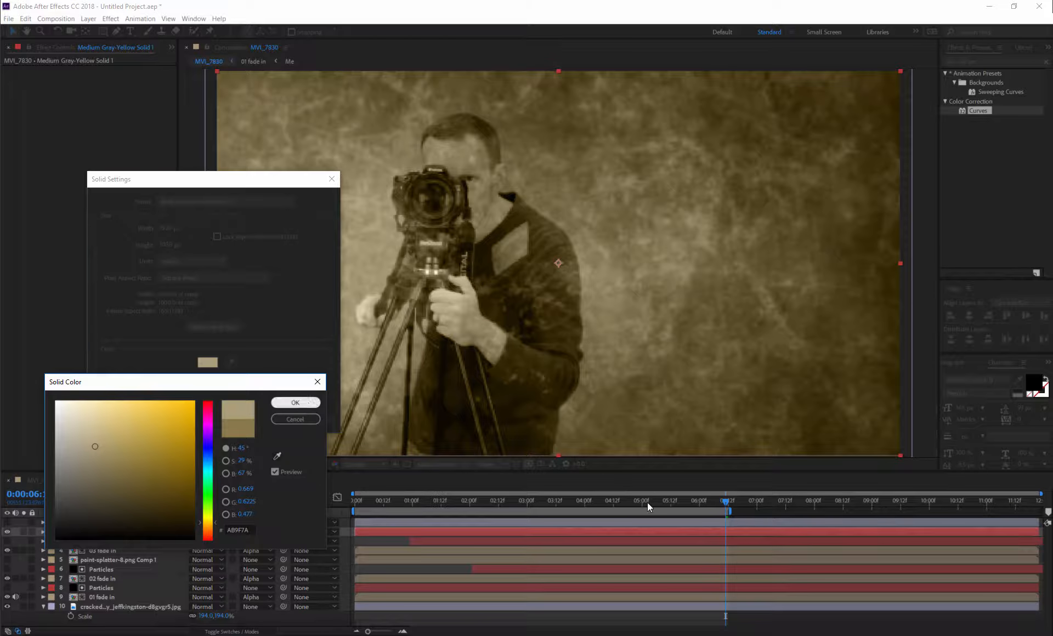
pyautogui.press('Return')
pyautogui.press('Return')
# Apply Curves to the solid, bow the RGB curve upward in the midtones, and preview the result up to 0:00:02:12.
pyautogui.moveTo(972, 111); pyautogui.dragTo(524, 533)
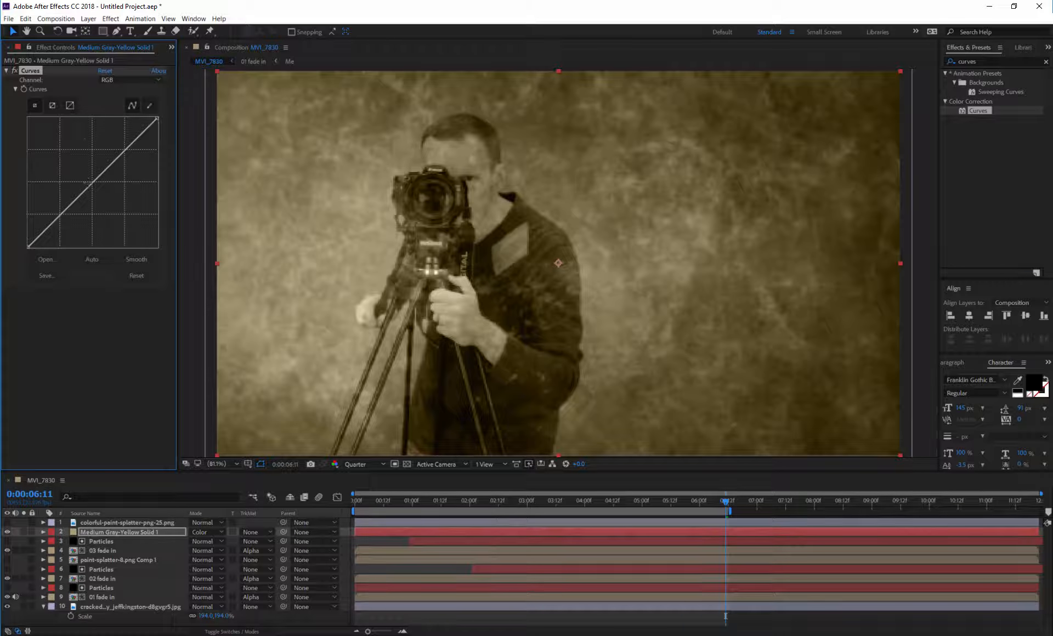
pyautogui.moveTo(89, 184); pyautogui.dragTo(73, 171)
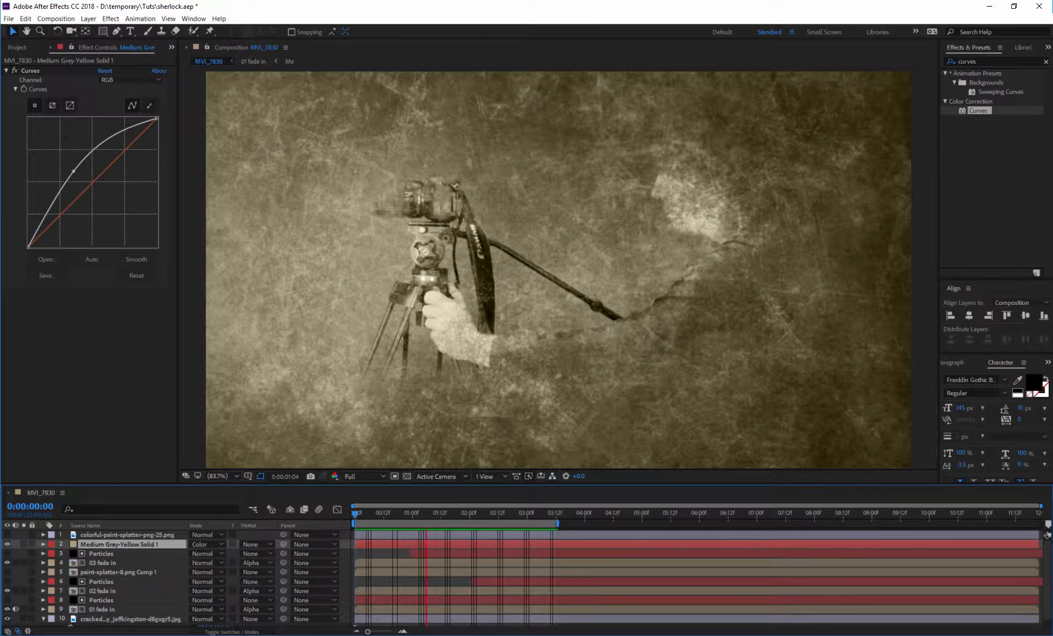
pyautogui.press('space')
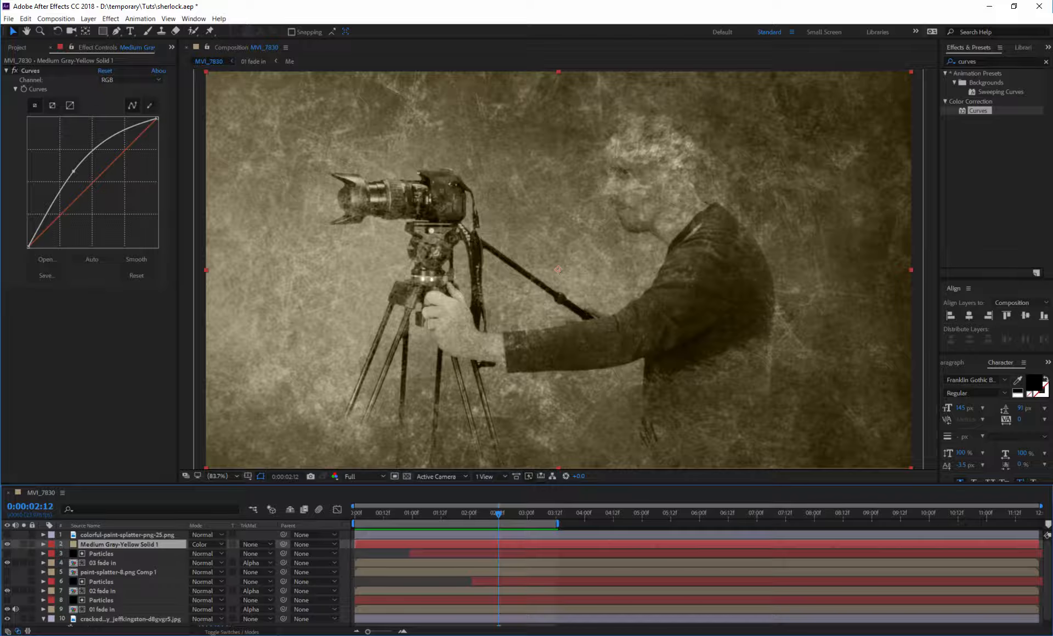
# Time-stretch the uppermost Particles layer with a stretch factor of 200%.
pyautogui.rightClick(567, 553)
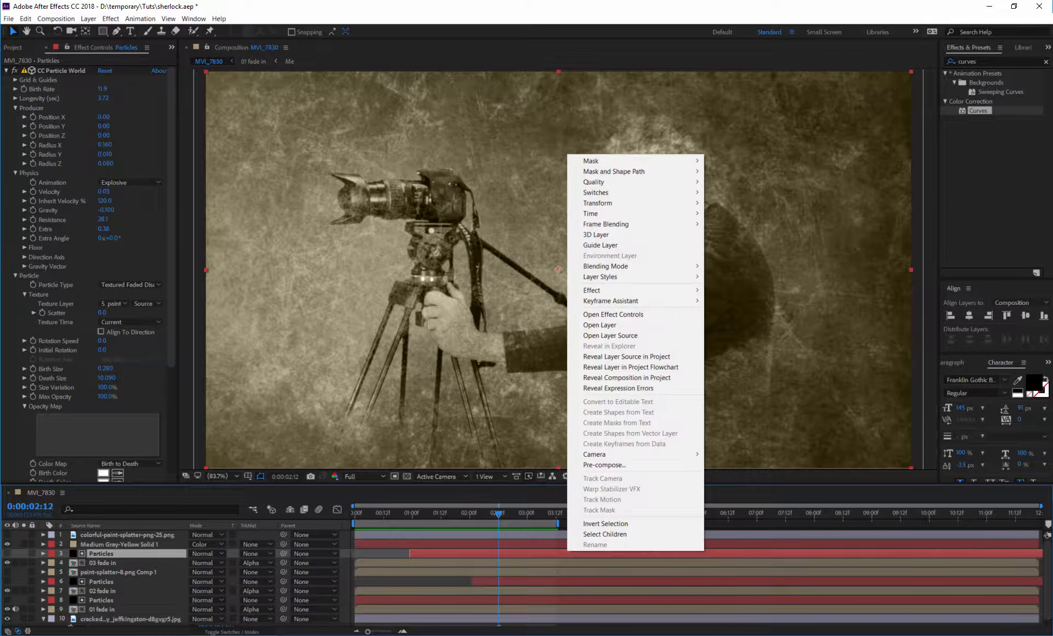
pyautogui.moveTo(631, 214)
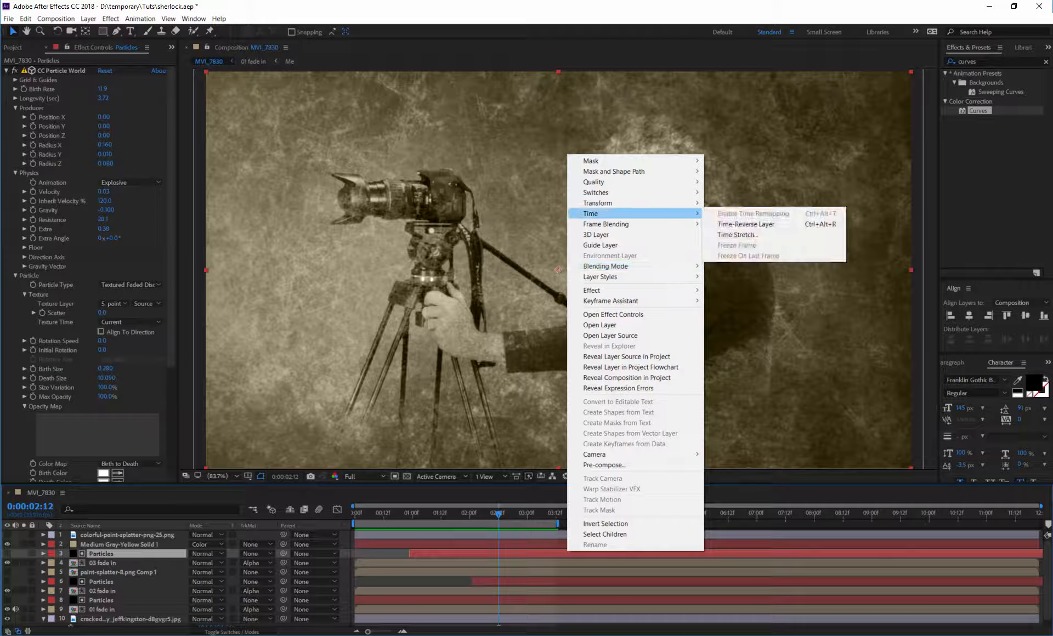
pyautogui.click(737, 234)
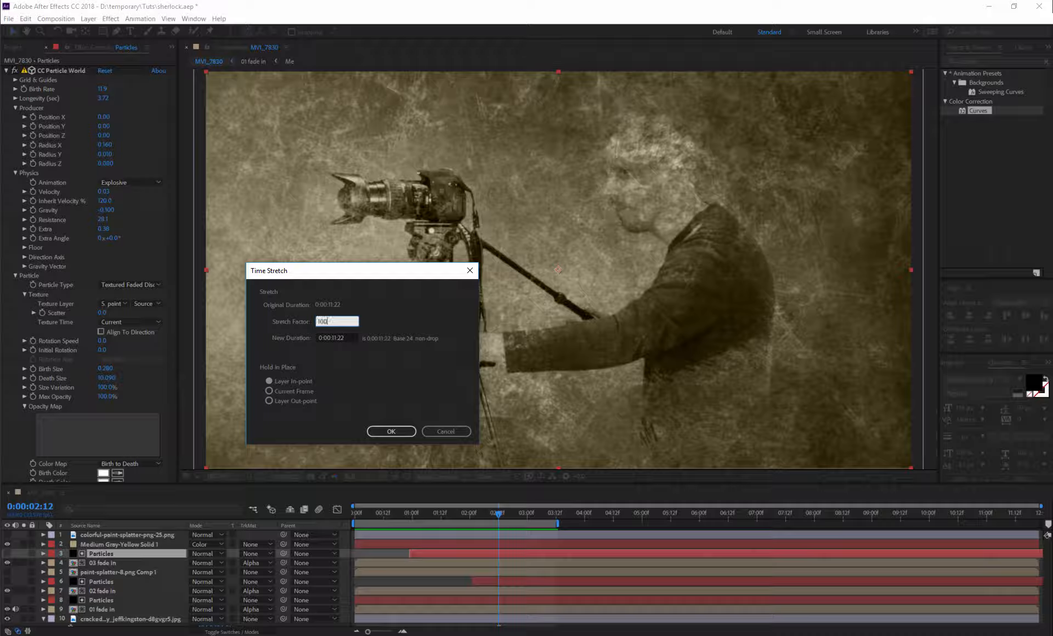
pyautogui.write('200')
pyautogui.press('Return')
pyautogui.write('50')
pyautogui.press('Return')
# Time-stretch the middle Particles layer above 02 fade in by 200%, holding its in-point.
pyautogui.rightClick(518, 184)
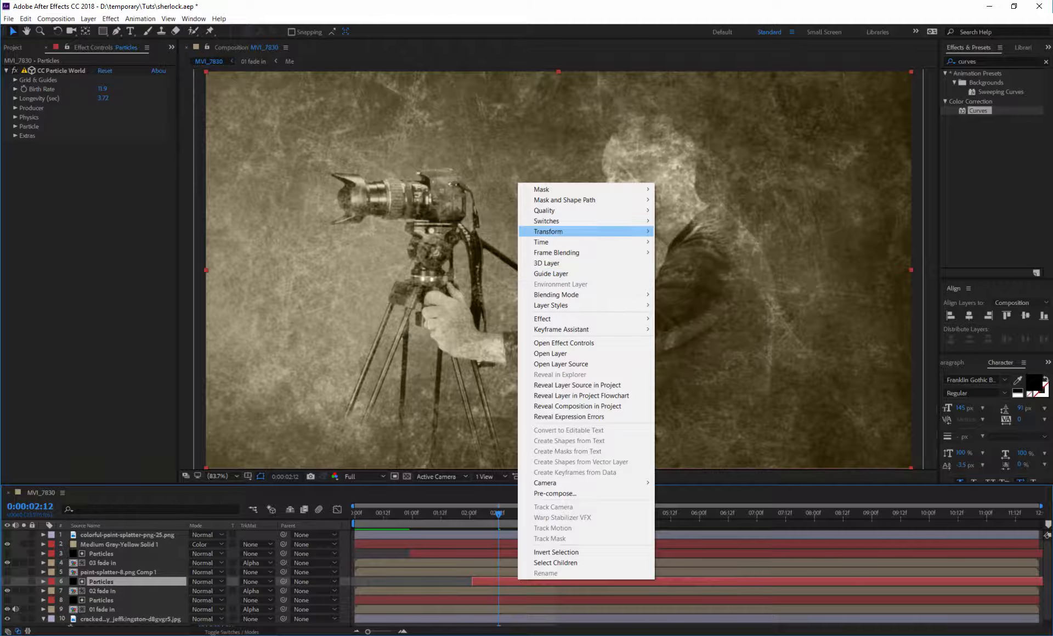
pyautogui.moveTo(548, 241)
pyautogui.click(677, 263)
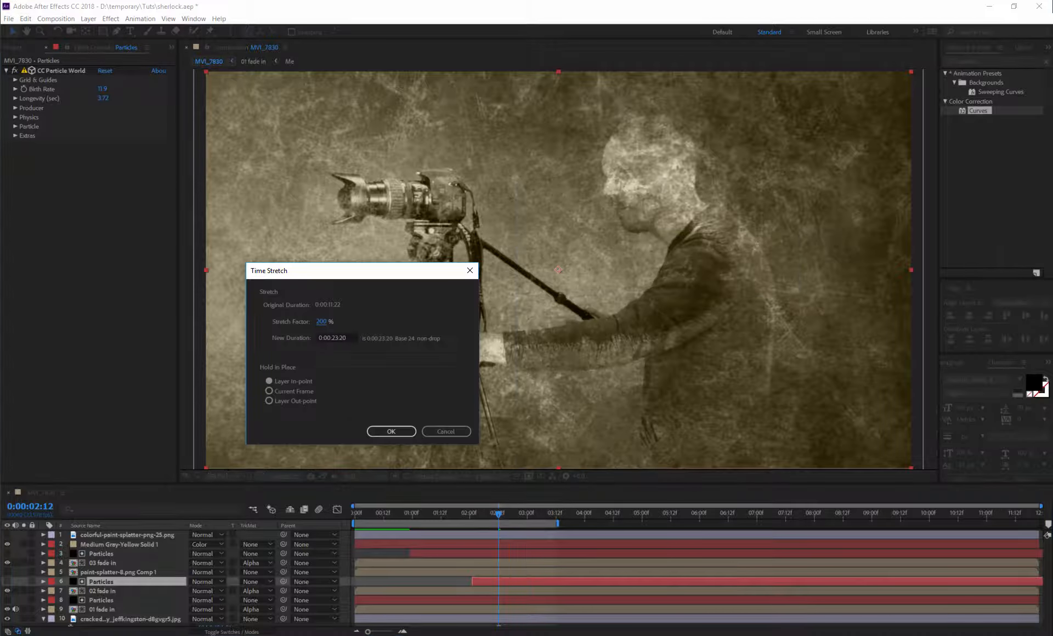
pyautogui.press('Return')
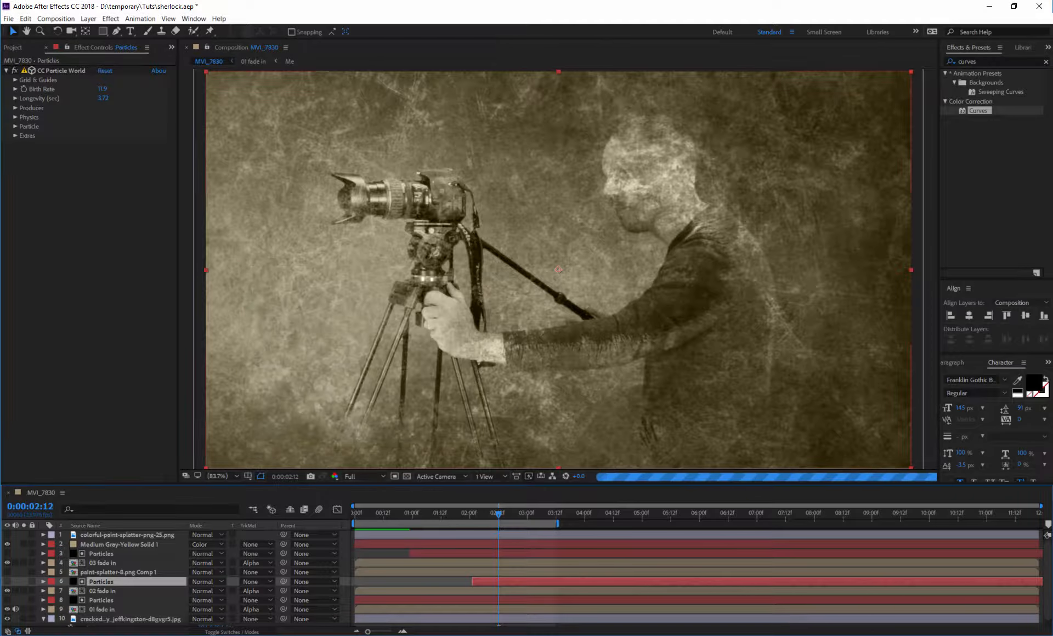
# Time-stretch the lowest Particles layer above 01 fade in, holding its in-point.
pyautogui.click(544, 601)
pyautogui.rightClick(545, 601)
pyautogui.moveTo(574, 261)
pyautogui.click(705, 282)
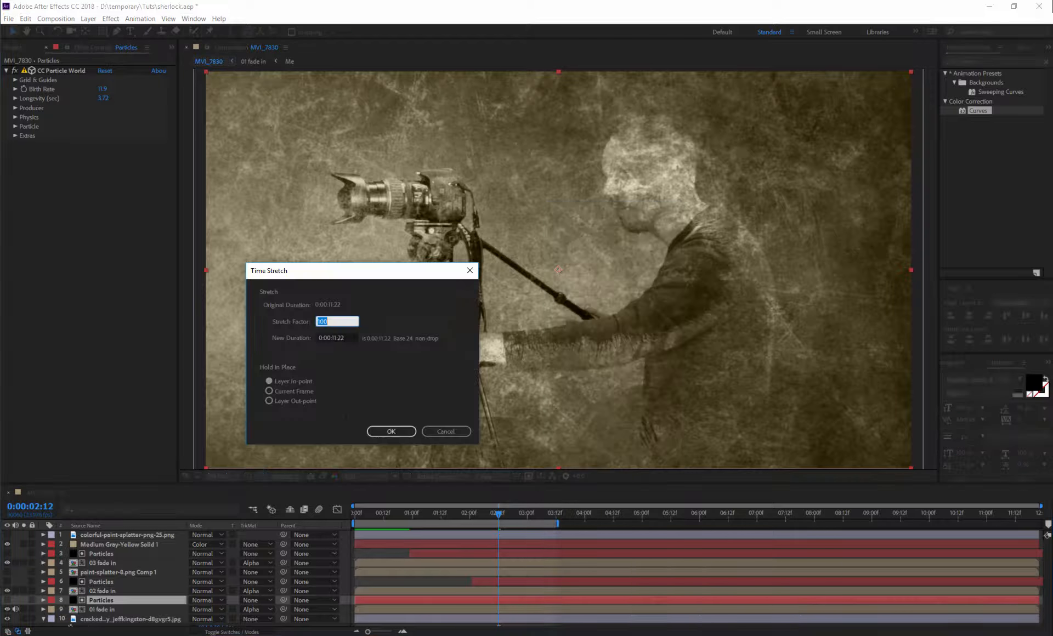
pyautogui.press('Return')
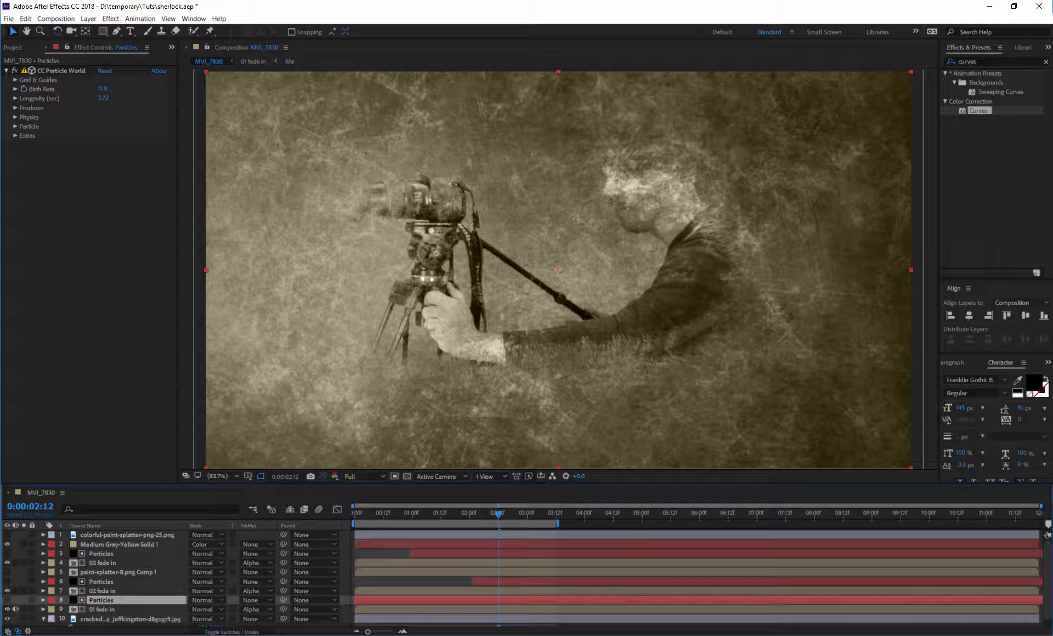
# Set the 03 fade in layer to No Track Matte.
pyautogui.click(521, 554)
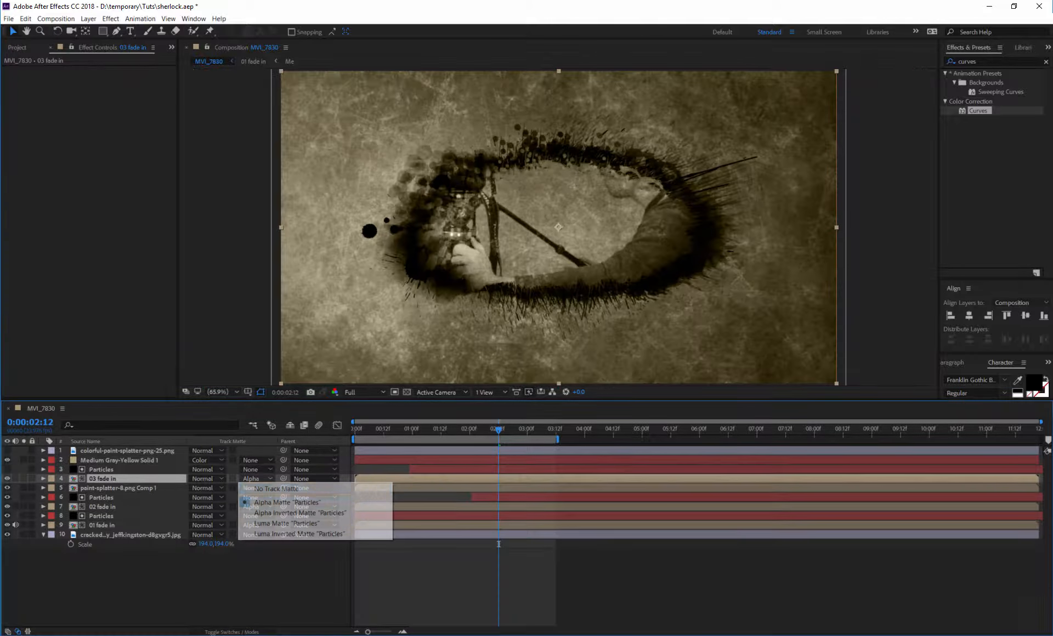
pyautogui.click(307, 487)
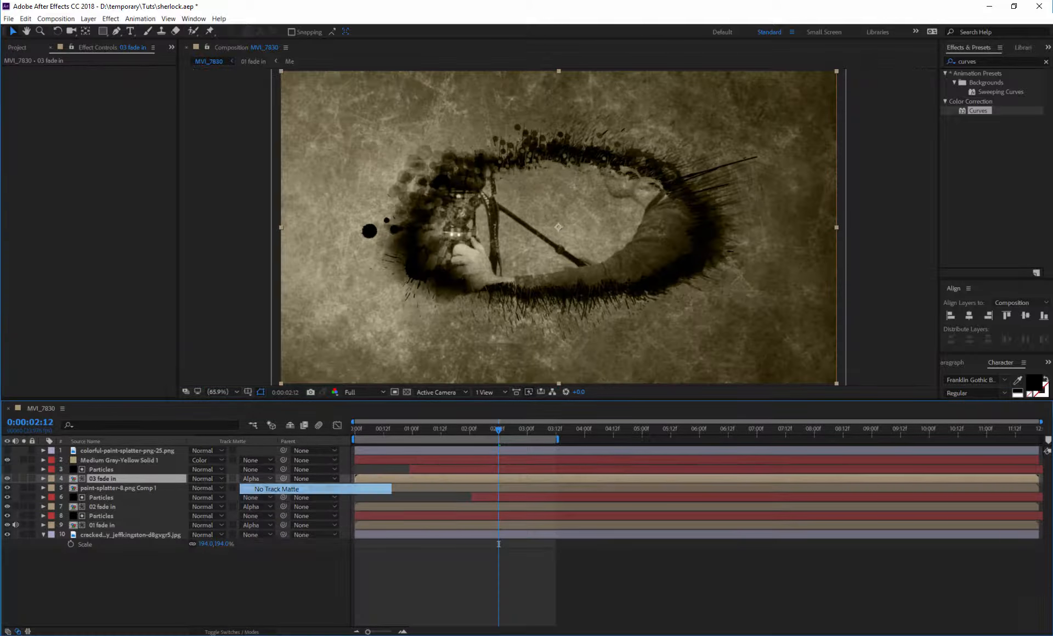
# Set the 02 fade in layer to No Track Matte and enlarge the composition preview area.
pyautogui.click(256, 507)
pyautogui.click(285, 516)
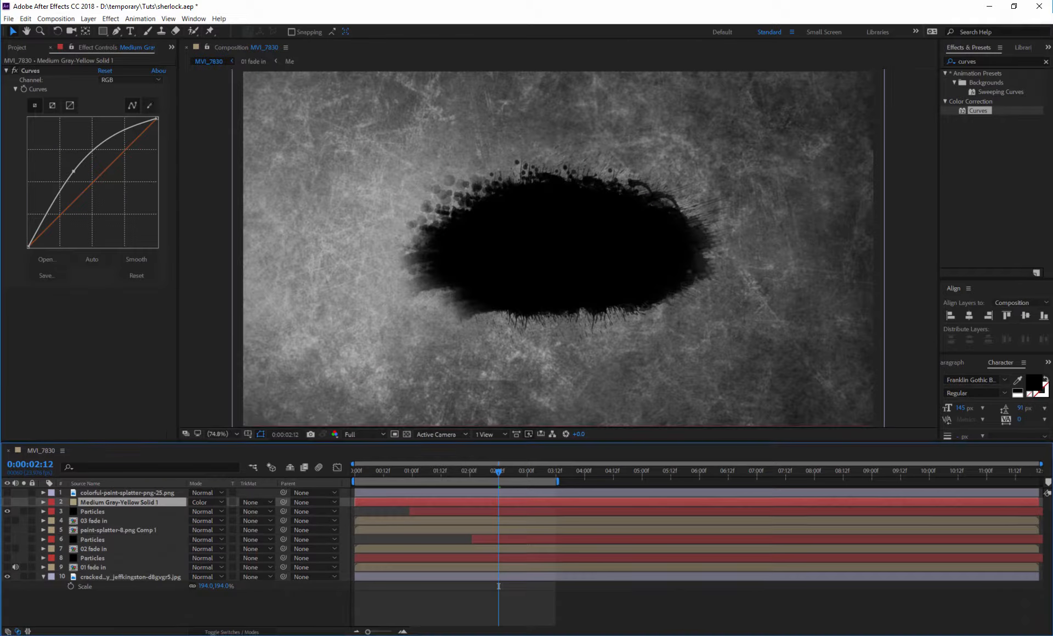
pyautogui.moveTo(510, 442); pyautogui.dragTo(510, 469)
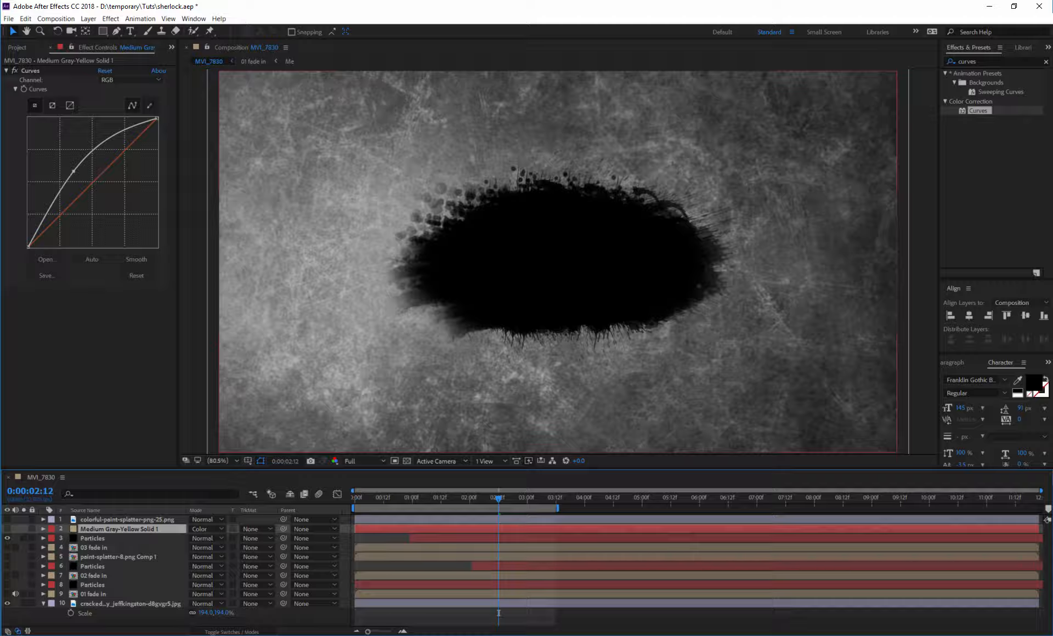
# Set the uppermost Particles layer's physics Animation to Direction Axis and its producer position to X 0.31, Y 0.16, Z -0.07.
pyautogui.click(92, 538)
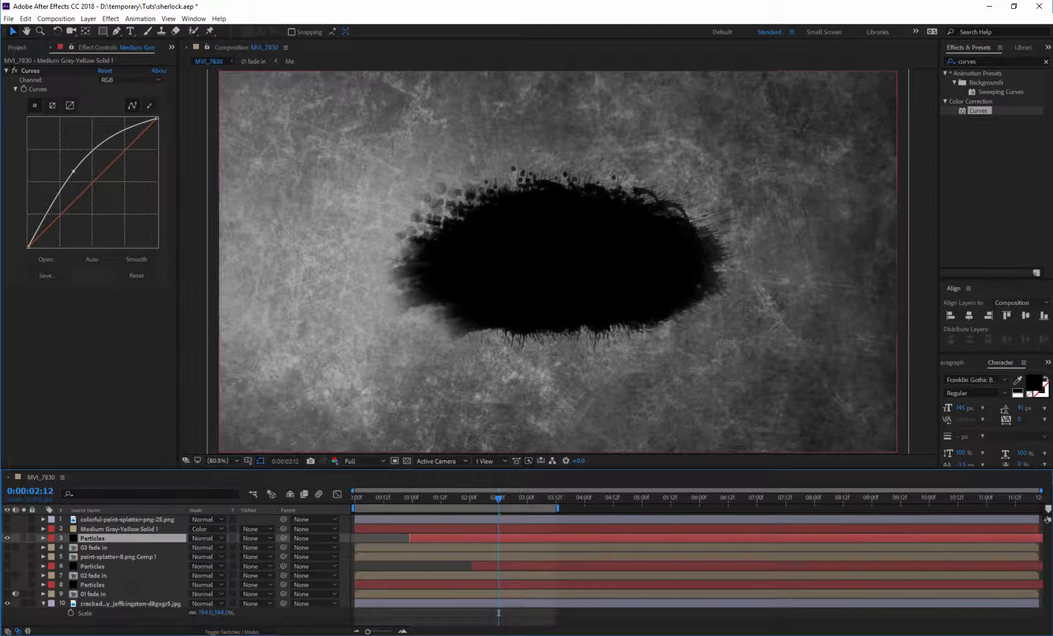
pyautogui.click(130, 182)
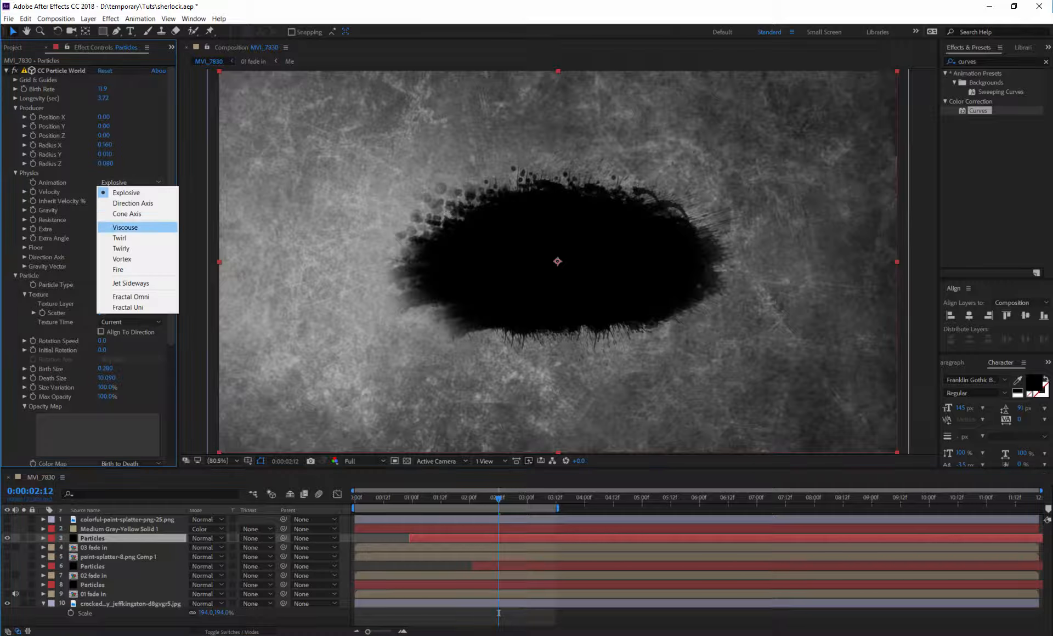
pyautogui.click(133, 203)
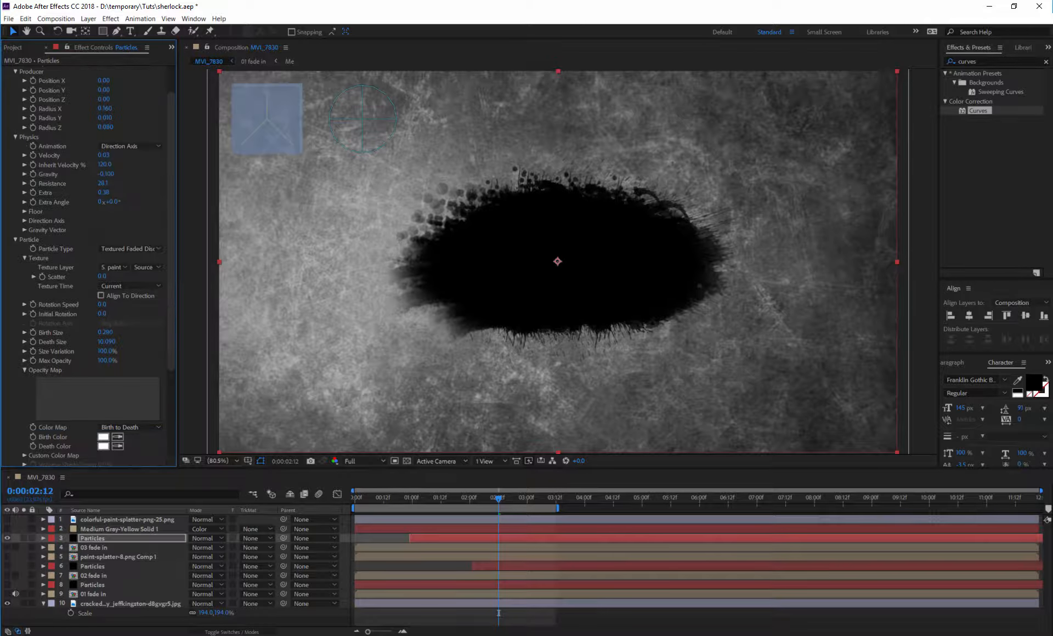
pyautogui.scroll(3, 88, 263)
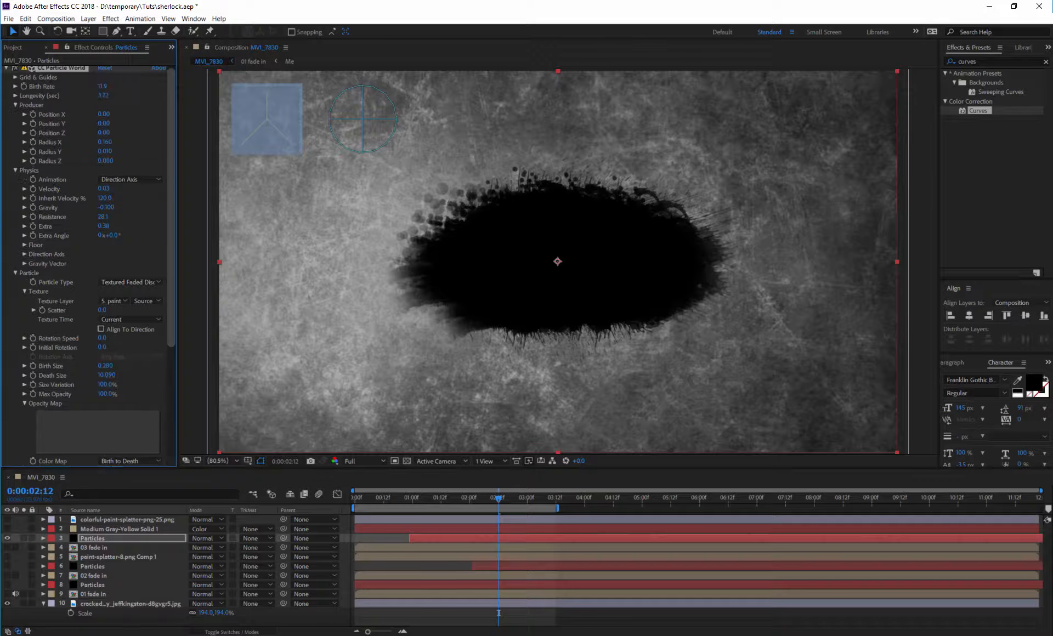
pyautogui.moveTo(103, 114); pyautogui.dragTo(148, 114)
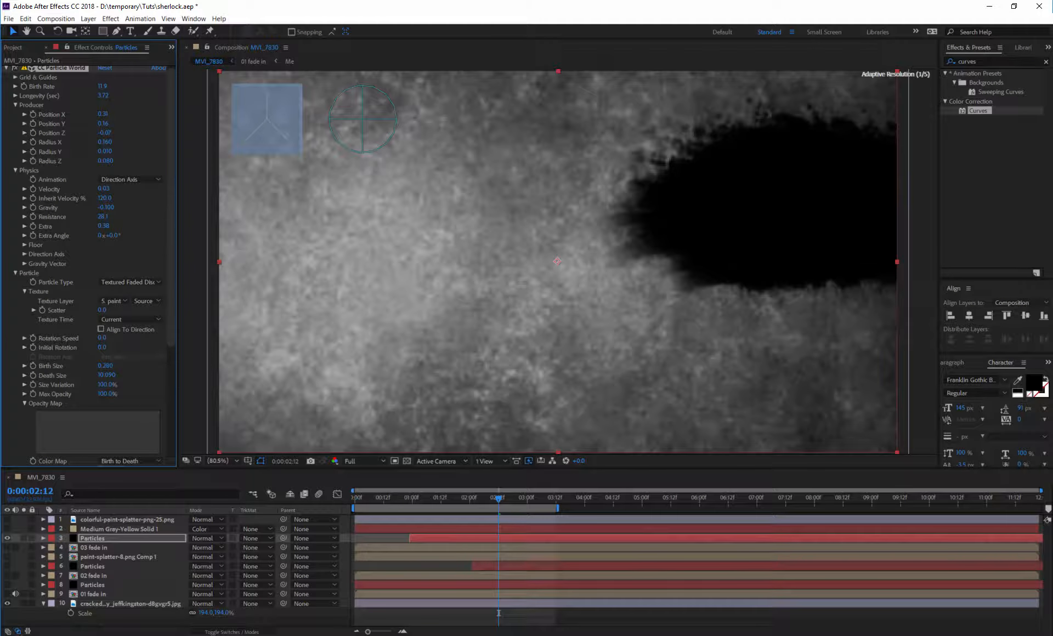
# Undo the trial Y rotation of the effect camera and orient it to Rotation X -52° and Rotation Z -81°.
pyautogui.scroll(-5, 30, 67)
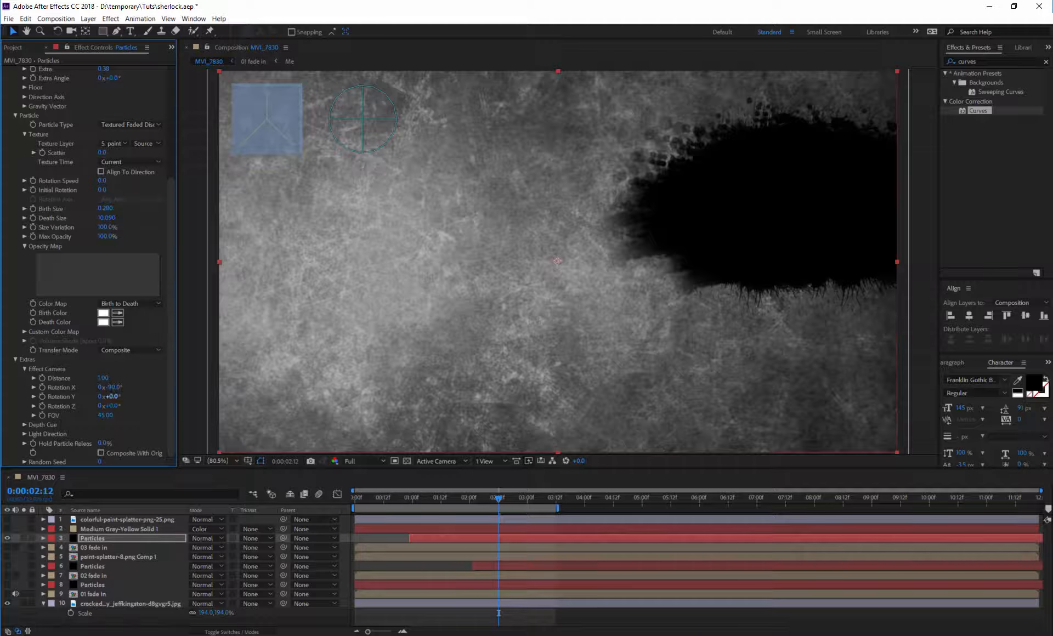
pyautogui.moveTo(110, 397); pyautogui.dragTo(87, 397)
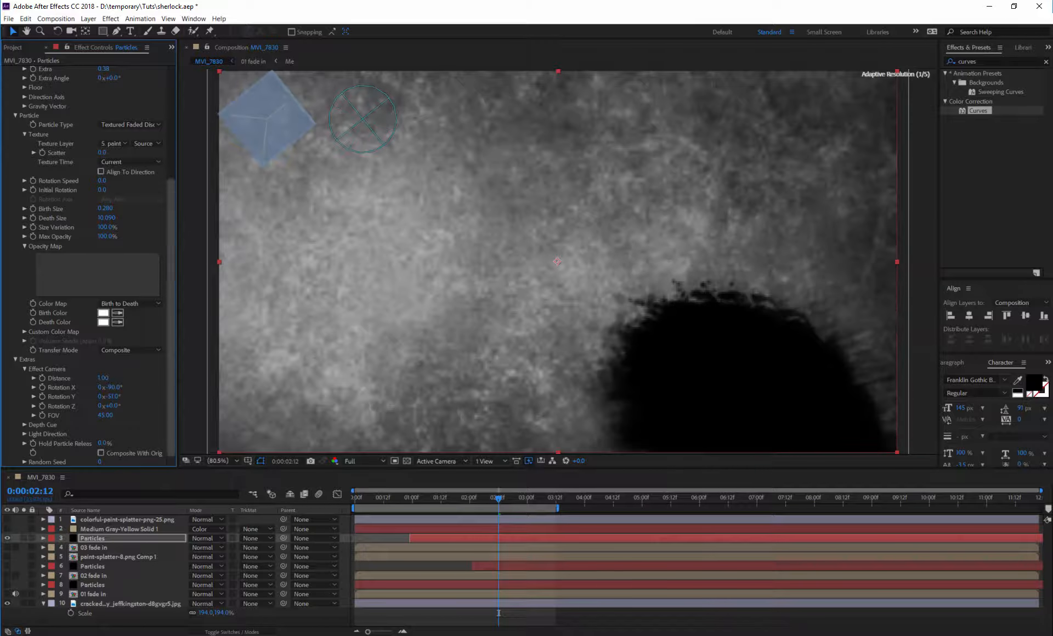
pyautogui.moveTo(498, 499)
pyautogui.mouseDown()
pyautogui.moveTo(393, 499)
pyautogui.moveTo(563, 498)
pyautogui.moveTo(496, 498)
pyautogui.mouseUp()
pyautogui.hotkey('ctrl', 'z')
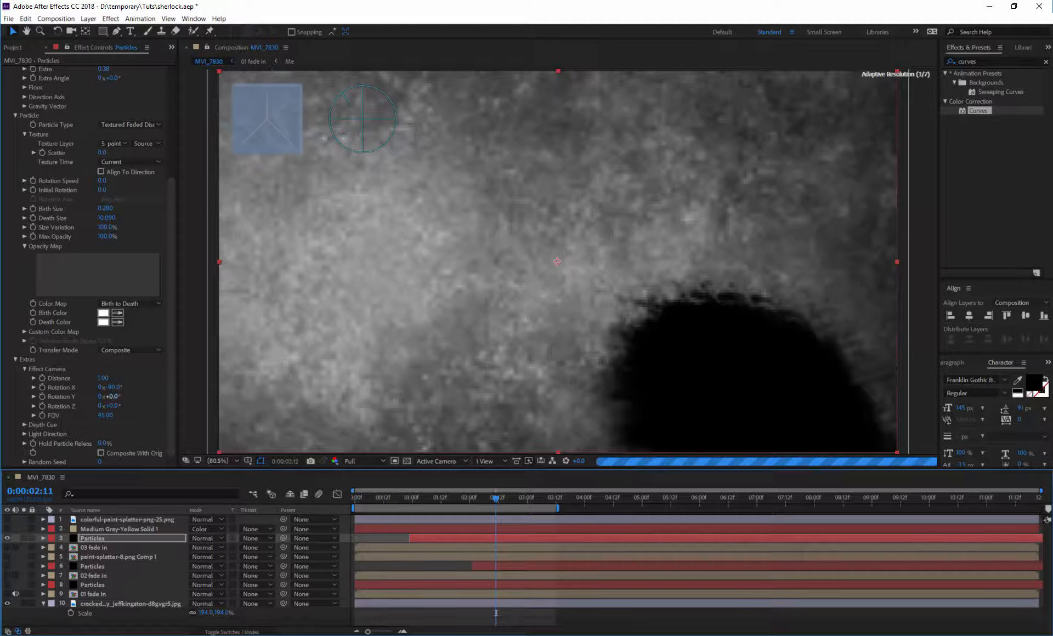
pyautogui.hotkey('ctrl', 'z')
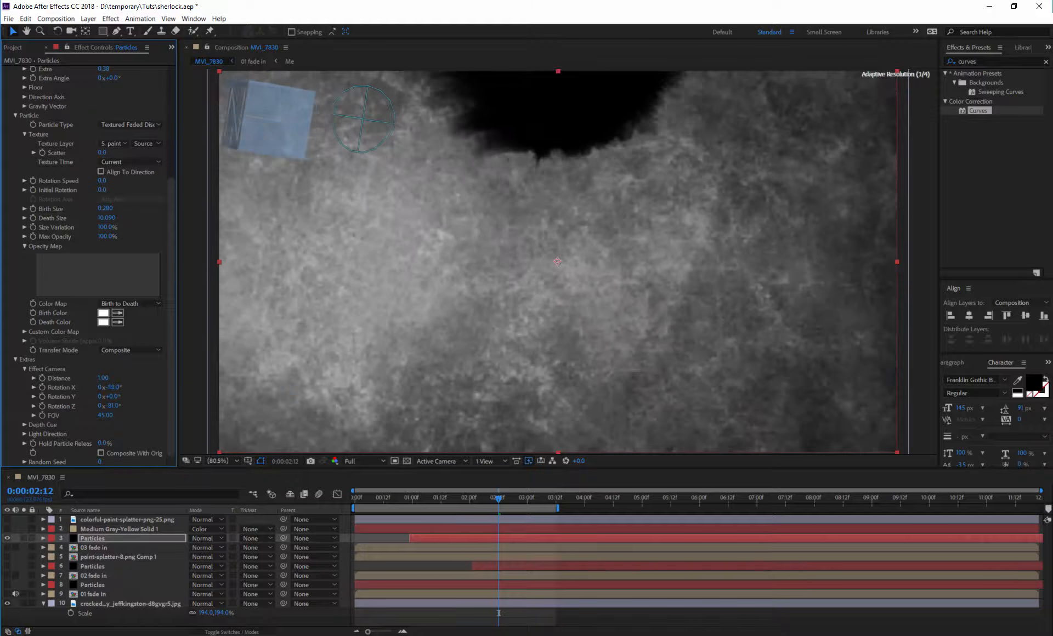
# Set the uppermost Particles layer's producer Position X to 0.14 and preview the animation from the start.
pyautogui.scroll(3, 103, 126)
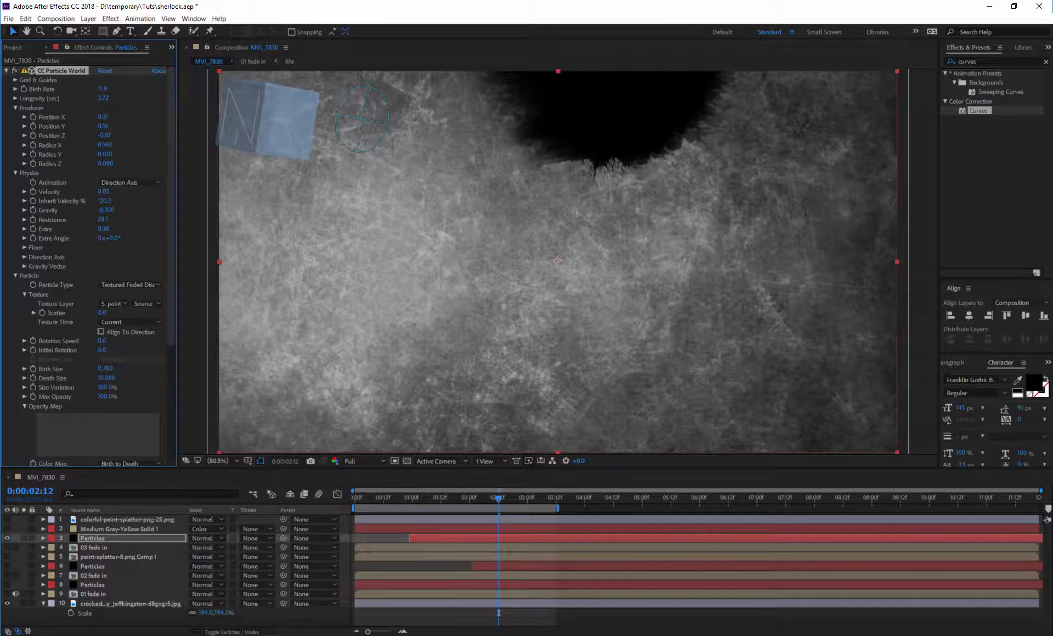
pyautogui.hotkey('ctrl', 'z')
pyautogui.moveTo(103, 117); pyautogui.dragTo(80, 117)
pyautogui.moveTo(372, 498); pyautogui.dragTo(355, 498)
pyautogui.press('space')
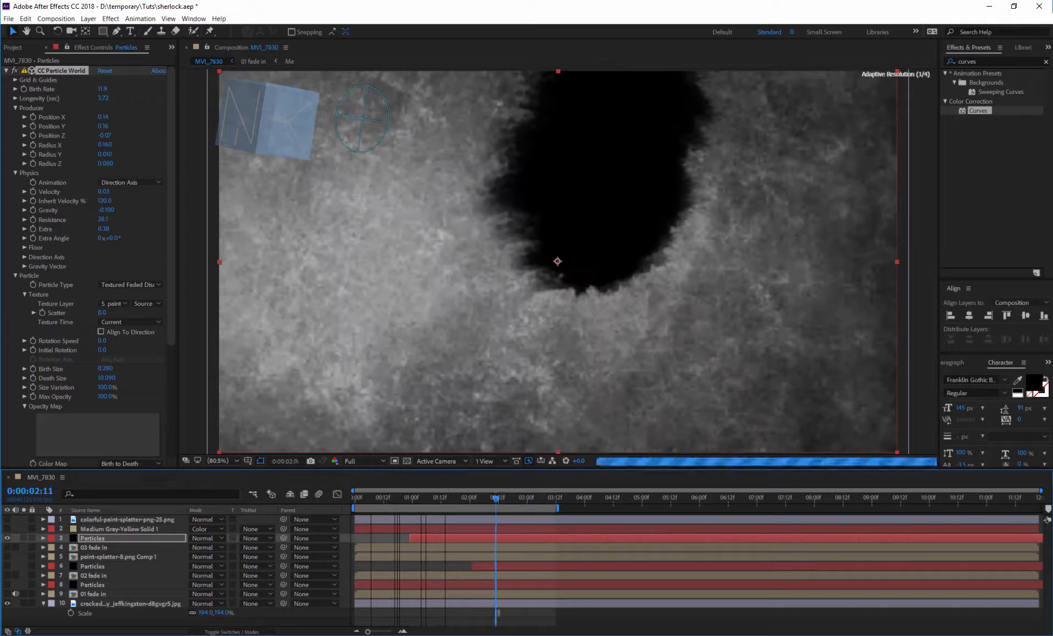
# Set the uppermost Particles layer's Radius X to 0.670, Radius Z to 0.240, Birth Rate to 8.6, Longevity to 1.43 and Resistance to 50.0.
pyautogui.moveTo(566, 498); pyautogui.dragTo(556, 499)
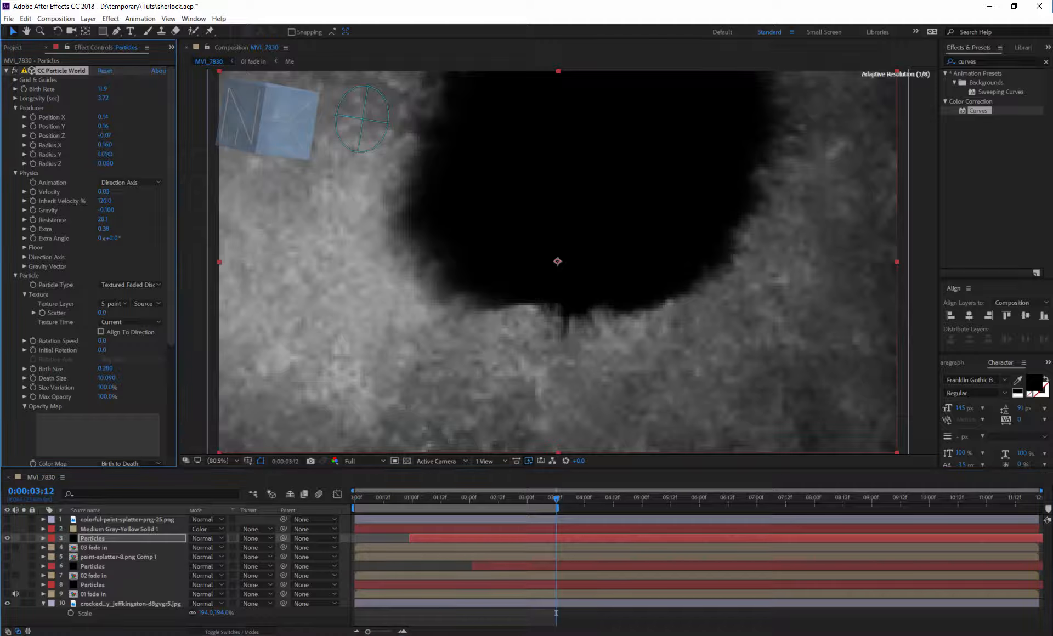
pyautogui.moveTo(105, 154); pyautogui.dragTo(108, 155)
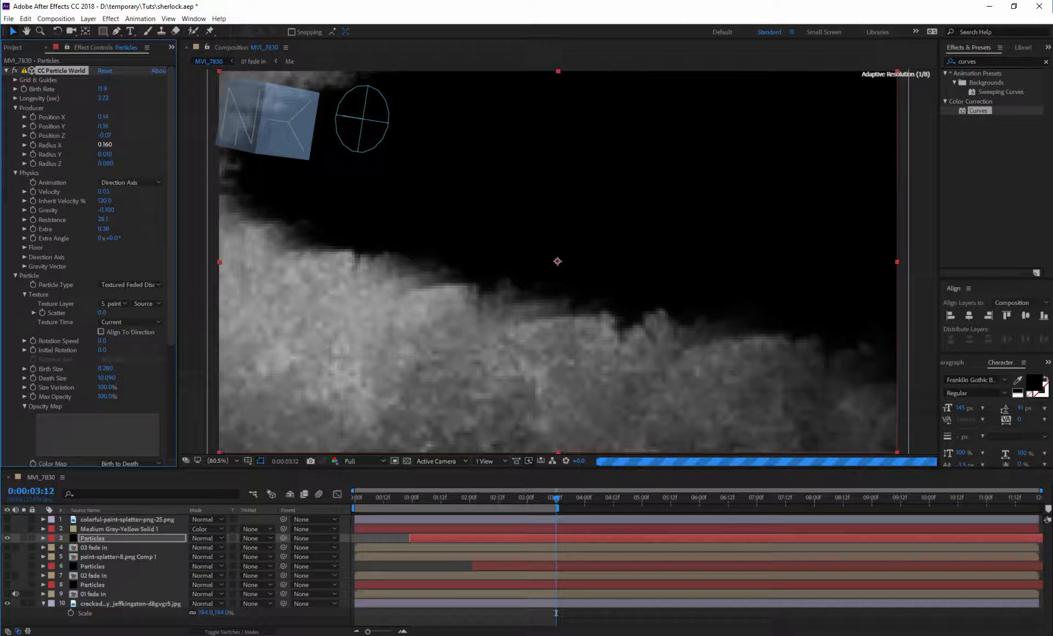
pyautogui.moveTo(105, 145)
pyautogui.mouseDown()
pyautogui.moveTo(116, 145)
pyautogui.moveTo(116, 164)
pyautogui.moveTo(122, 145)
pyautogui.moveTo(102, 163)
pyautogui.mouseUp()
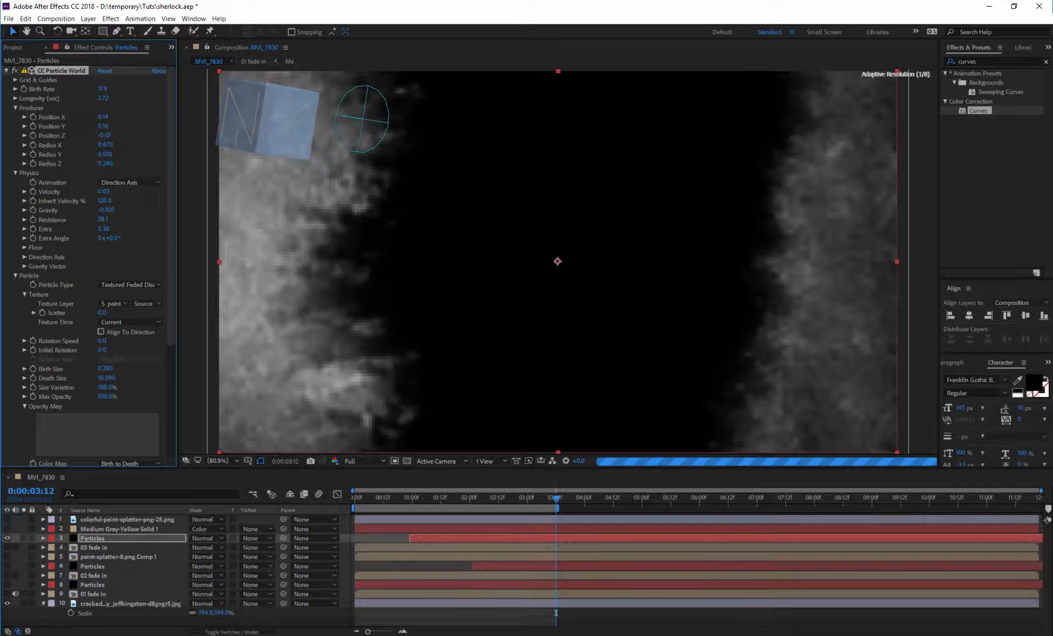
pyautogui.press('space')
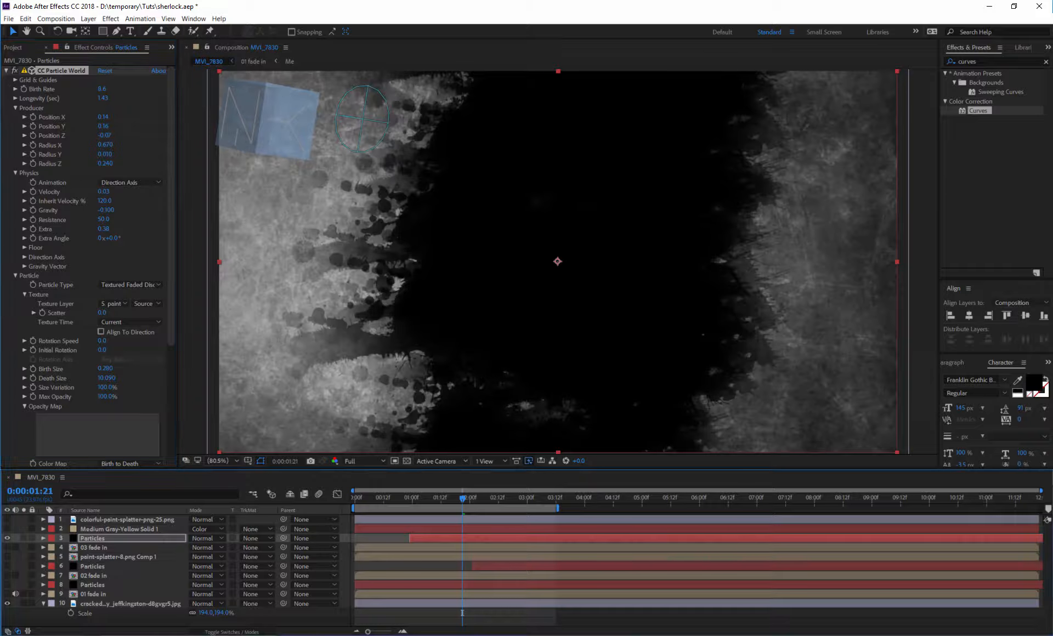
# Set Inherit Velocity to 75%, Gravity to 0.130, Extra to 0.24 and Radius Z to 0.020, checking the splatter growth across the timeline.
pyautogui.moveTo(462, 498); pyautogui.dragTo(426, 498)
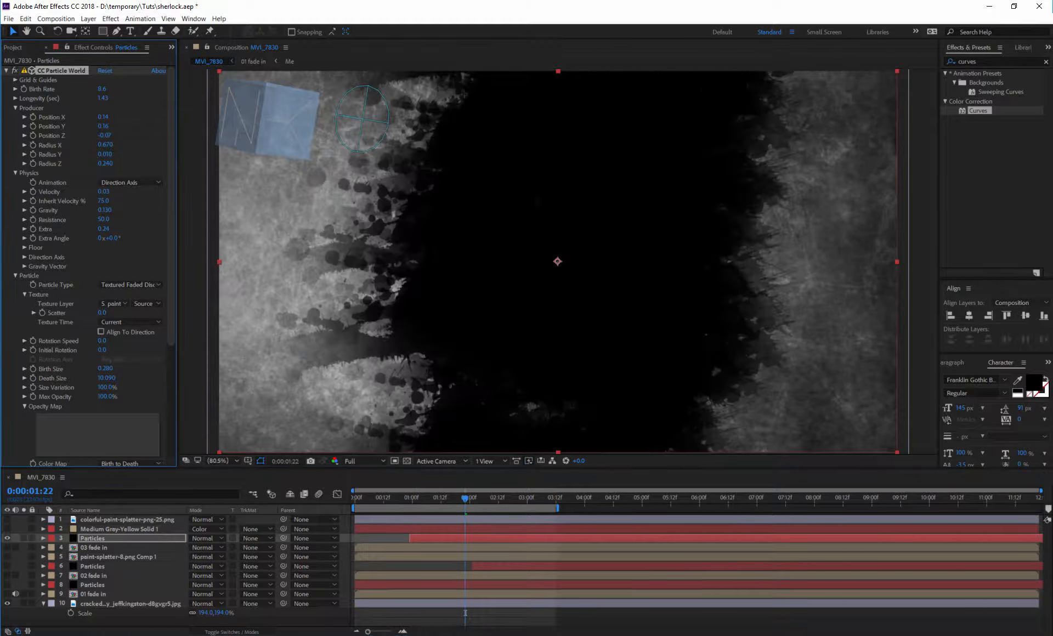
pyautogui.moveTo(465, 498)
pyautogui.mouseDown()
pyautogui.moveTo(420, 498)
pyautogui.moveTo(446, 498)
pyautogui.mouseUp()
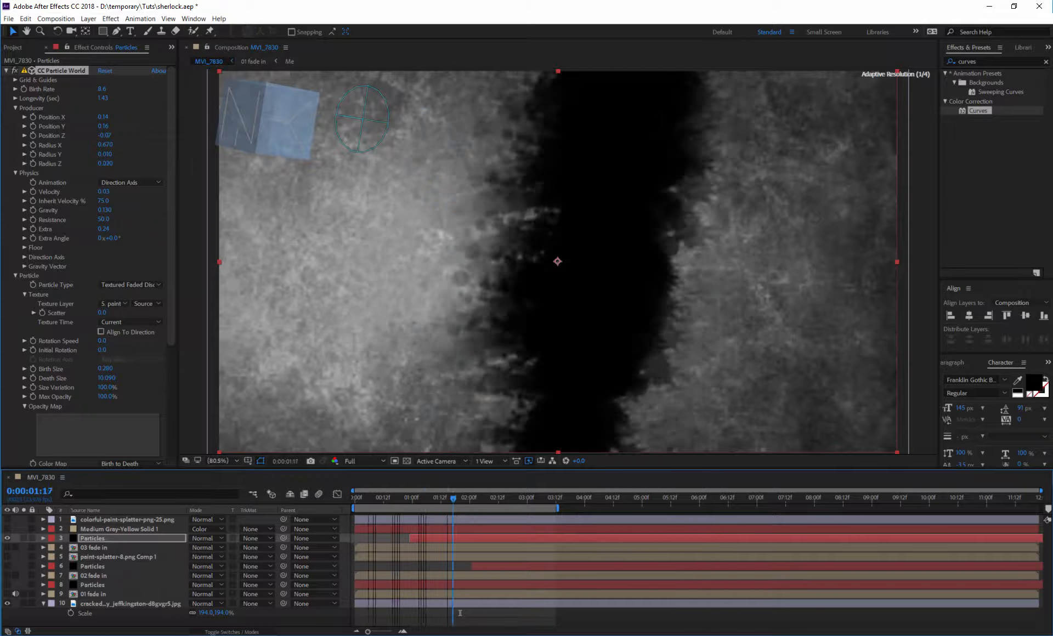
pyautogui.moveTo(454, 498); pyautogui.dragTo(482, 498)
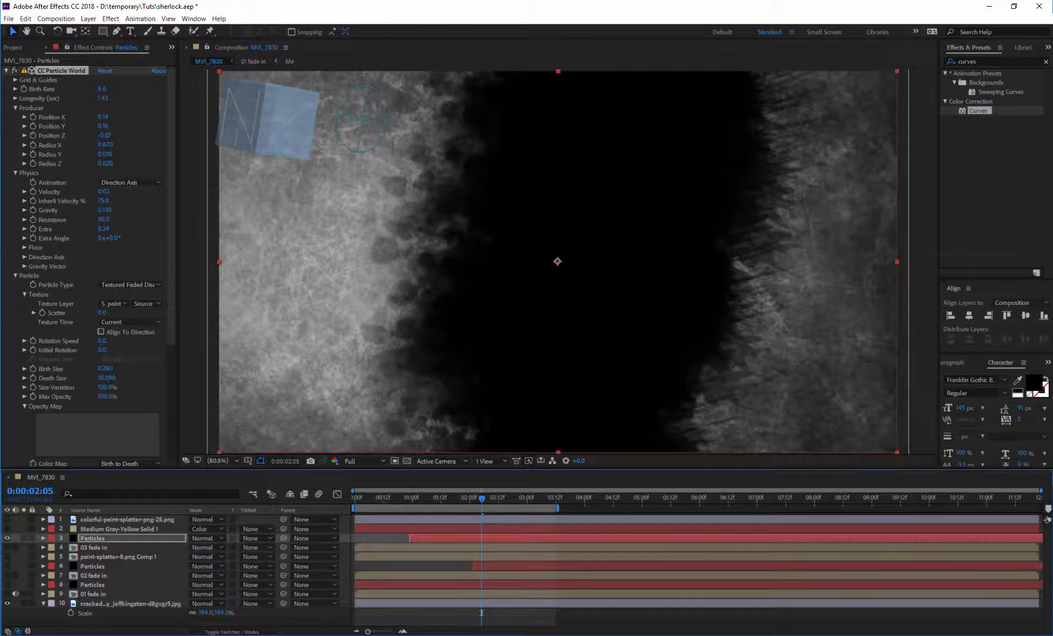
# Show the middle Particles layer above 02 fade in and hide the uppermost Particles layer.
pyautogui.click(94, 594)
pyautogui.click(92, 566)
pyautogui.click(8, 567)
pyautogui.click(7, 538)
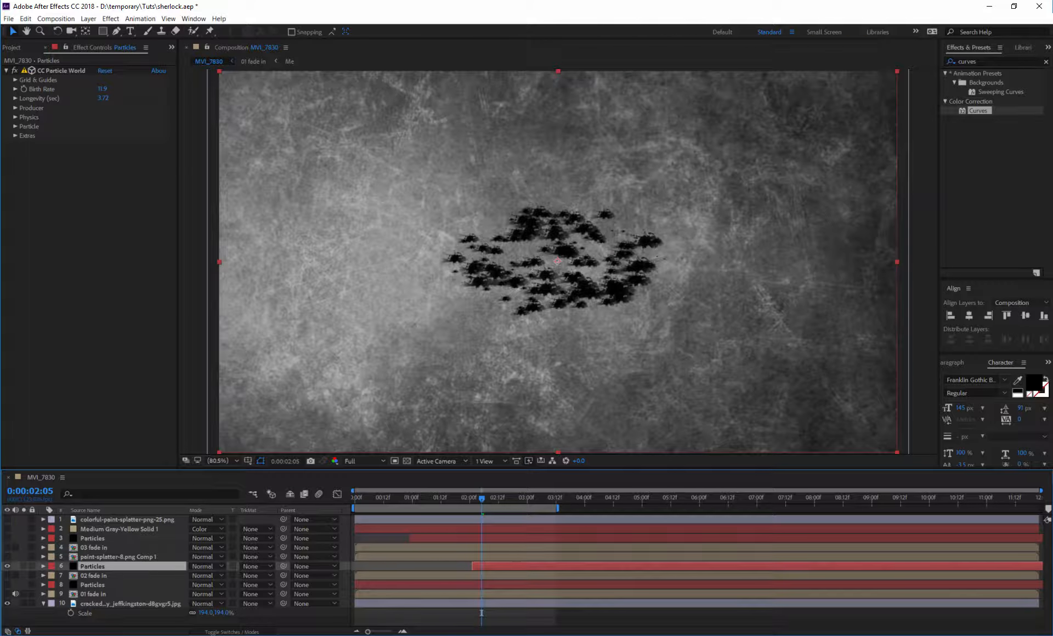
# Rotate the middle Particles layer's effect camera to X -122°, Y -18°, Z +38° and shift its producer position.
pyautogui.moveTo(482, 498); pyautogui.dragTo(459, 498)
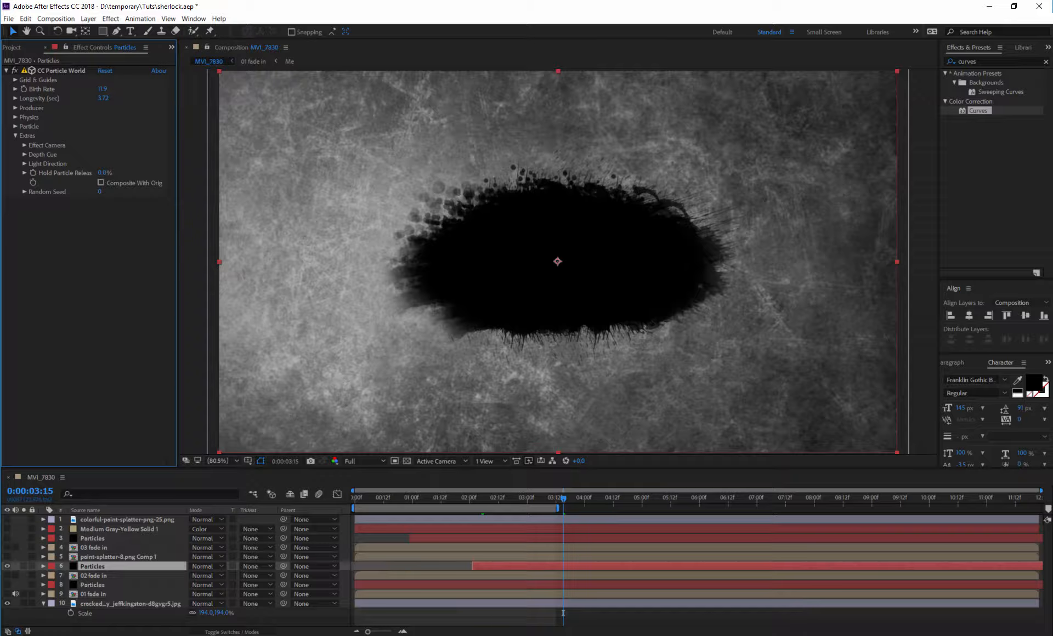
pyautogui.click(24, 145)
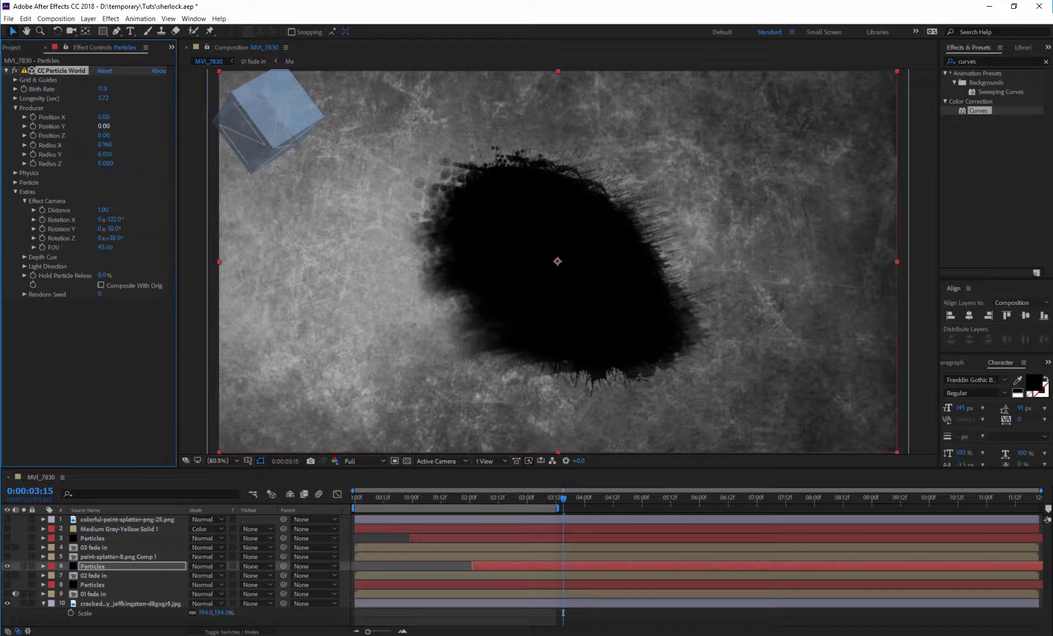
pyautogui.moveTo(104, 117)
pyautogui.mouseDown()
pyautogui.moveTo(91, 117)
pyautogui.moveTo(113, 117)
pyautogui.moveTo(111, 136)
pyautogui.moveTo(90, 126)
pyautogui.moveTo(96, 135)
pyautogui.mouseUp()
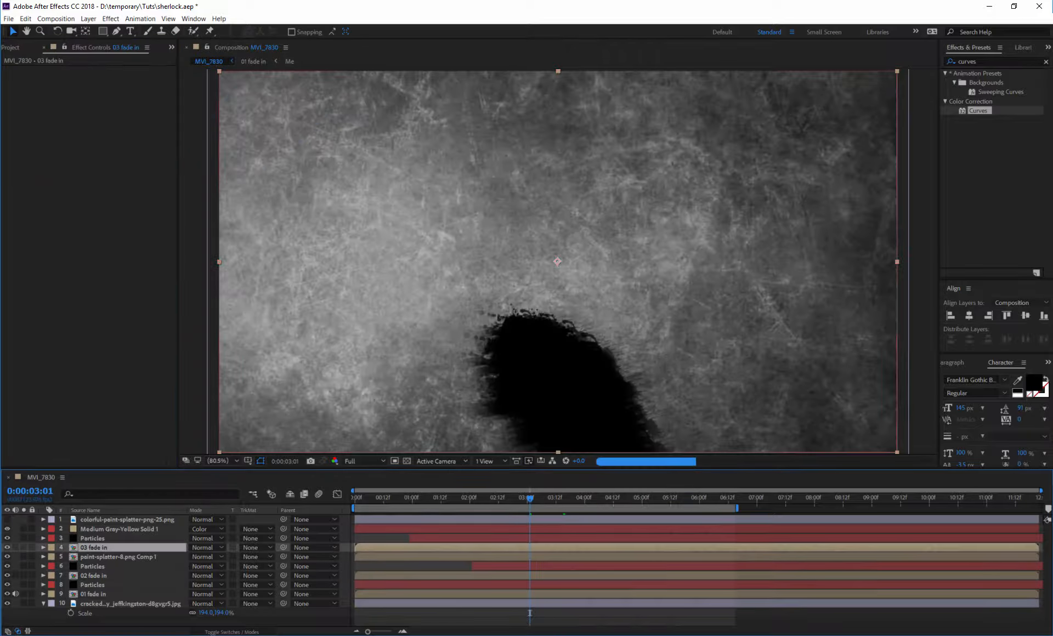
# Apply the Alpha Matte "Particles" to the 03, 02 and 01 fade in layers and check the reveal along the timeline.
pyautogui.click(255, 547)
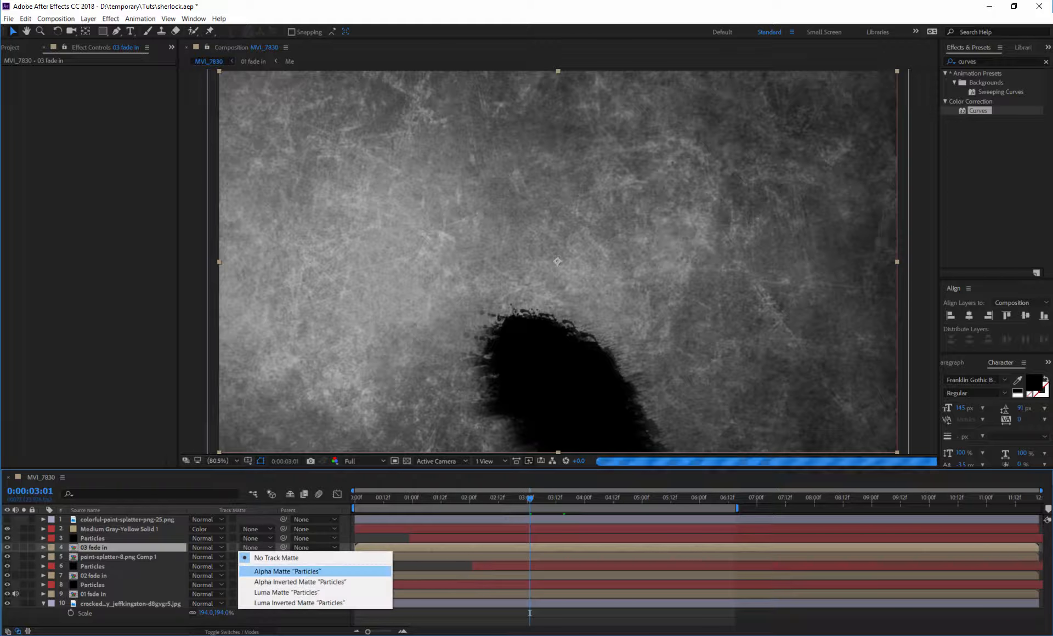
pyautogui.click(287, 572)
pyautogui.click(255, 576)
pyautogui.click(255, 594)
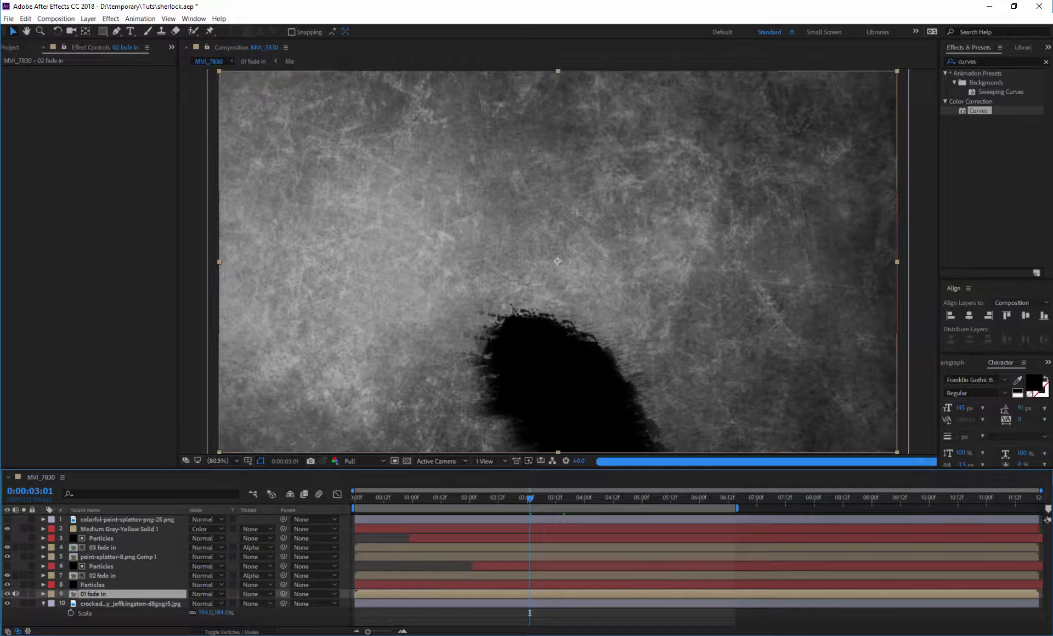
pyautogui.click(287, 552)
pyautogui.click(506, 498)
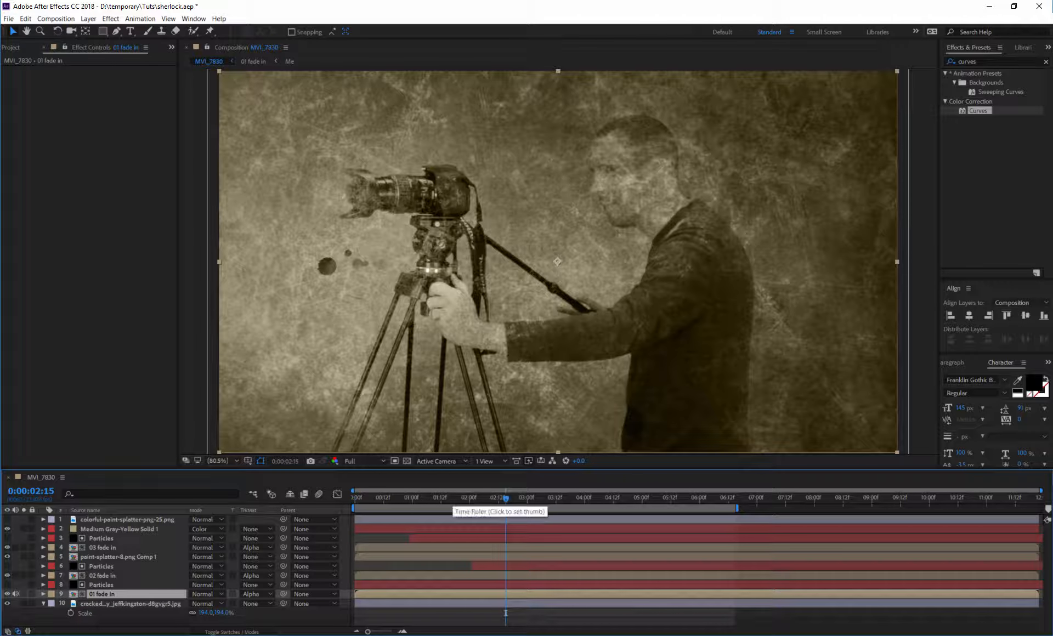
pyautogui.moveTo(506, 498); pyautogui.dragTo(539, 498)
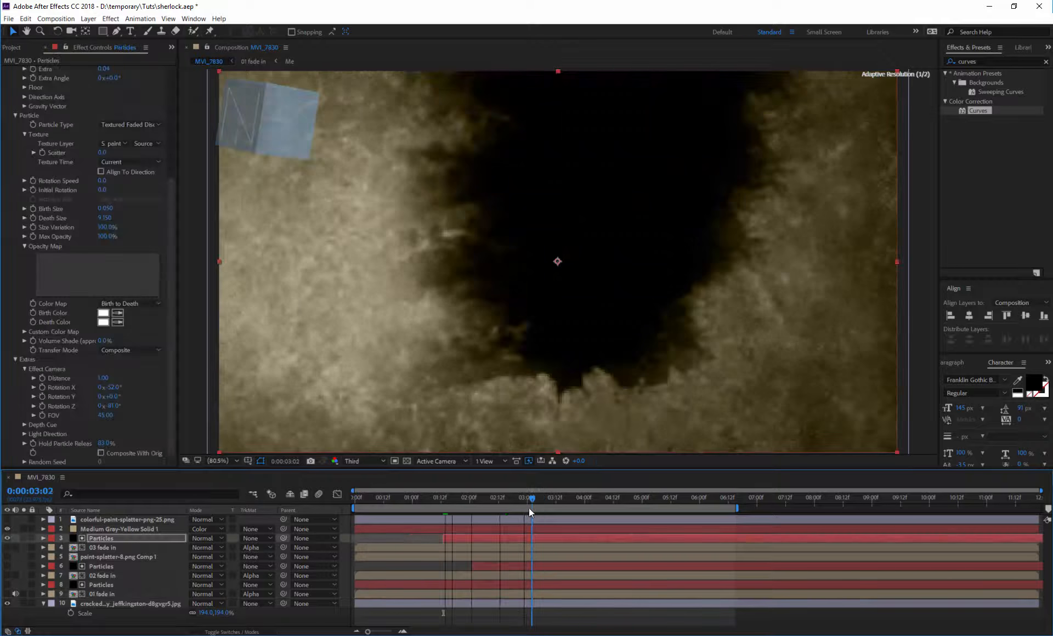
# Examine the uppermost Particles layer's reveal and its CC Particle World producer, physics, particle and camera settings.
pyautogui.moveTo(528, 508); pyautogui.dragTo(475, 514)
pyautogui.scroll(6, 137, 164)
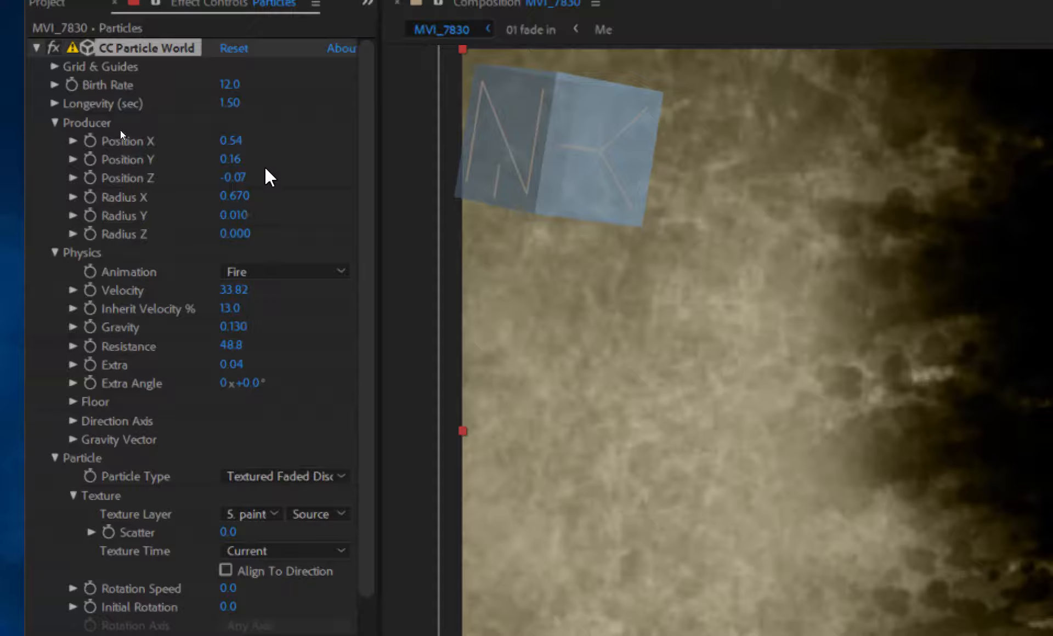
pyautogui.click(367, 226)
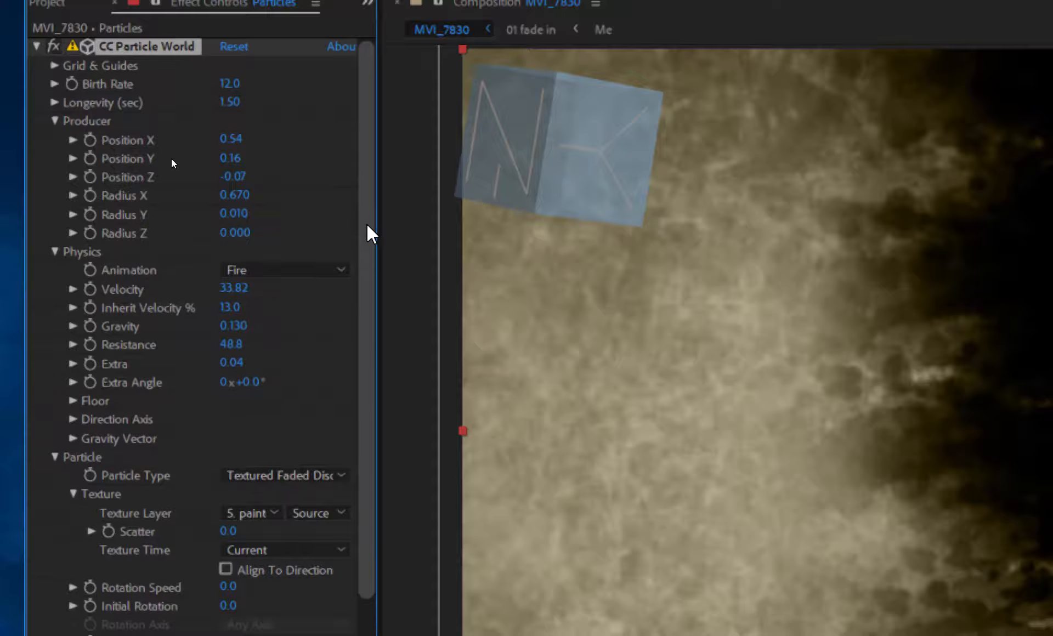
pyautogui.moveTo(367, 223); pyautogui.dragTo(362, 304)
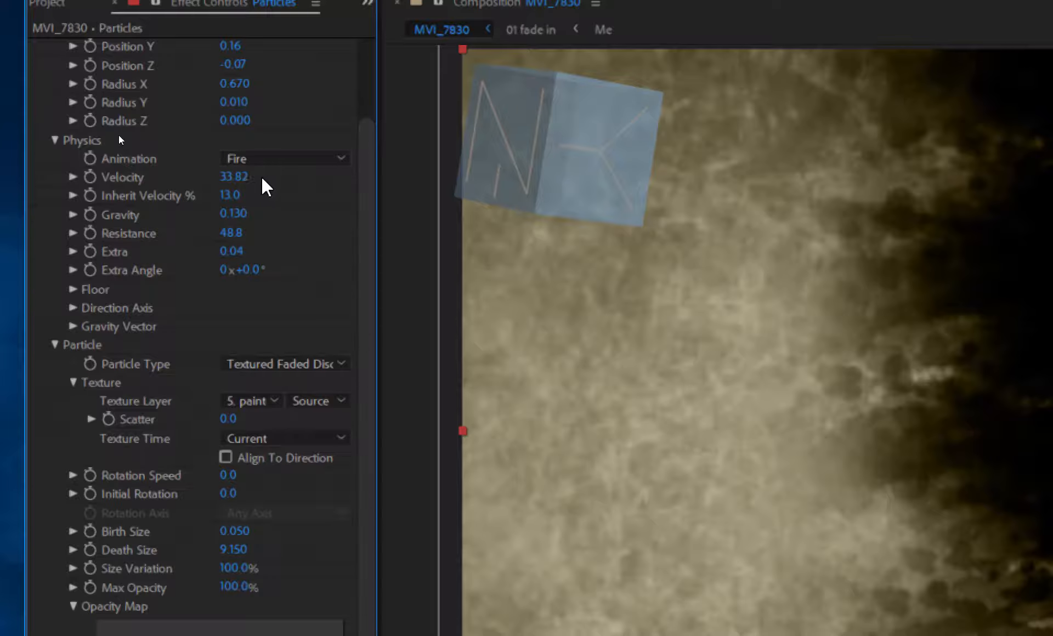
pyautogui.scroll(-3, 167, 188)
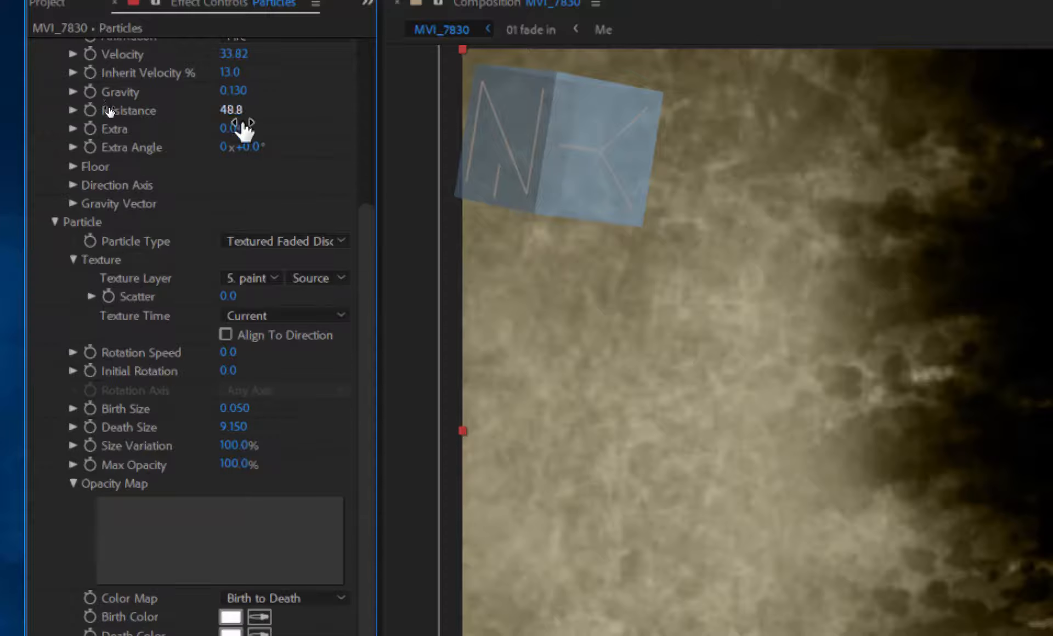
pyautogui.moveTo(365, 290); pyautogui.dragTo(364, 351)
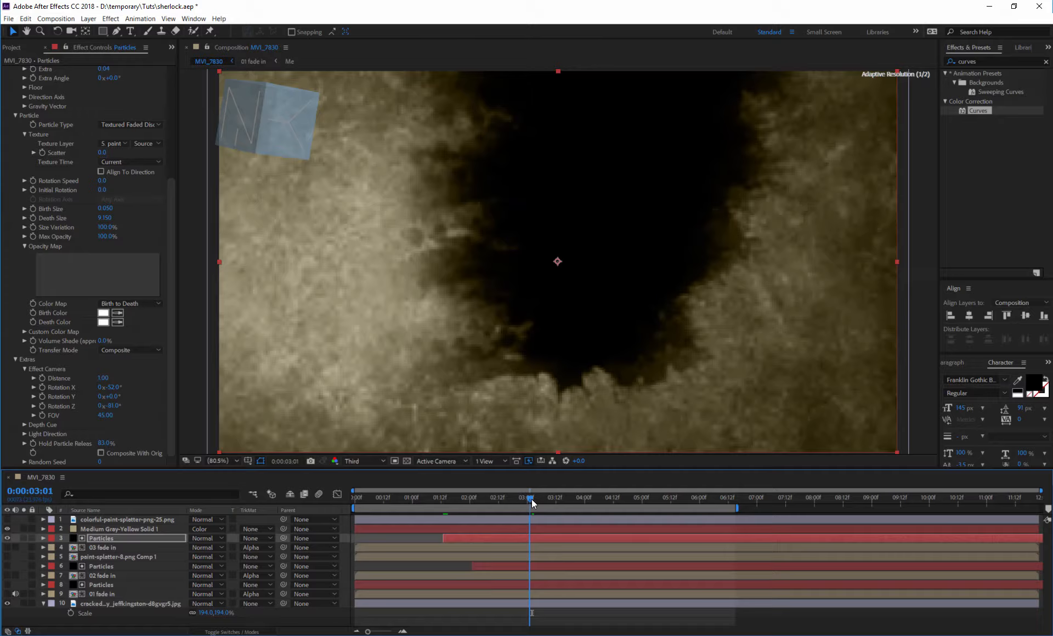
# Move the playhead to 0:00:01:12, make the 03 fade in layer visible and select it.
pyautogui.moveTo(531, 499); pyautogui.dragTo(441, 502)
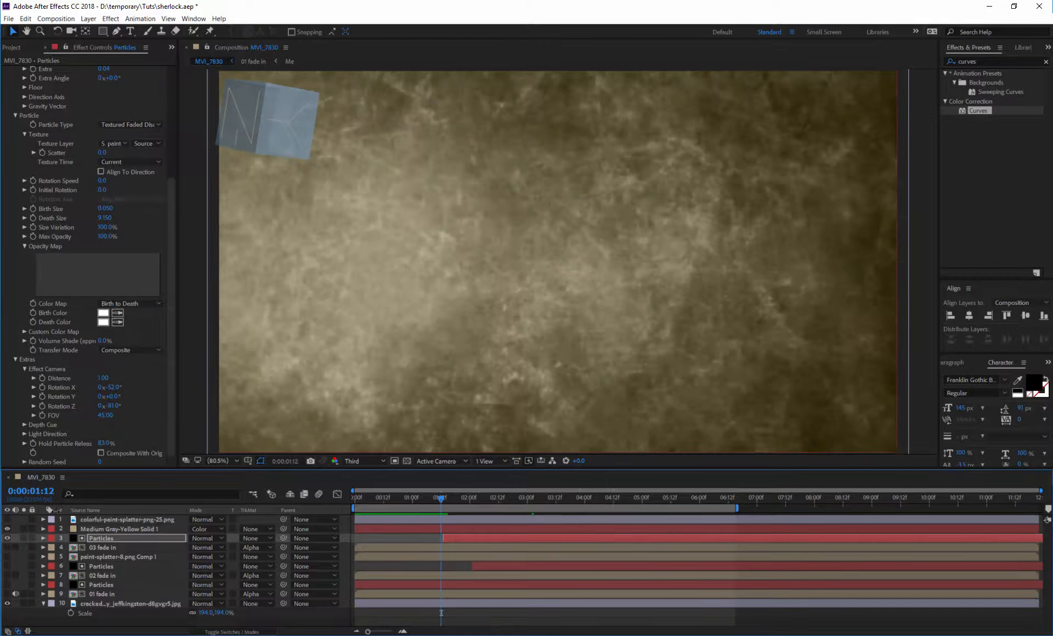
pyautogui.click(7, 547)
pyautogui.click(104, 547)
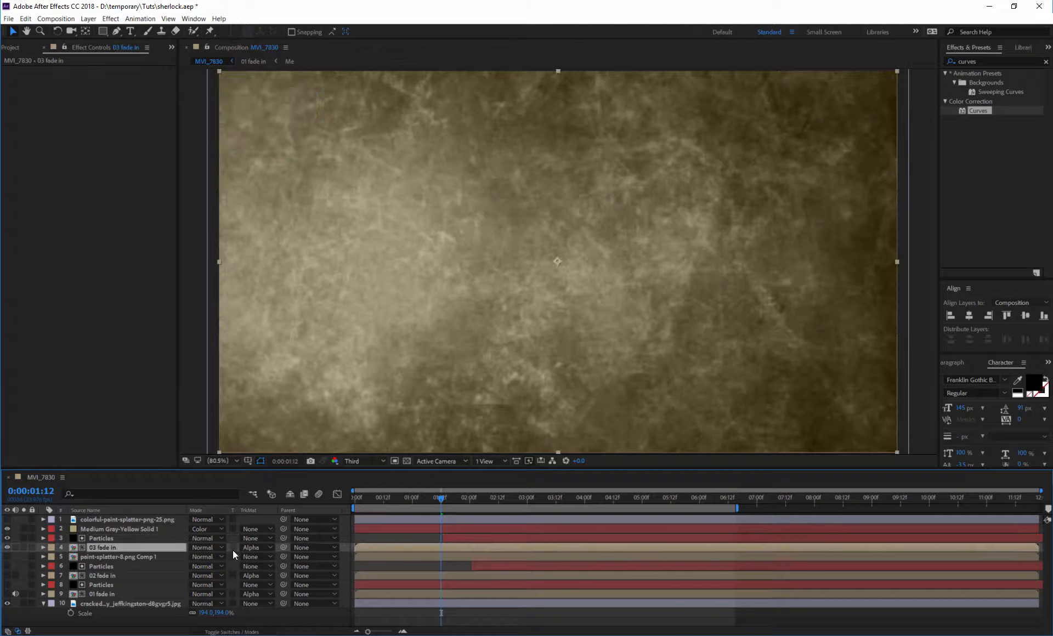
# Reapply the Alpha Matte "Particles" to the 03 fade in layer and scrub through its reveal.
pyautogui.click(249, 547)
pyautogui.click(263, 570)
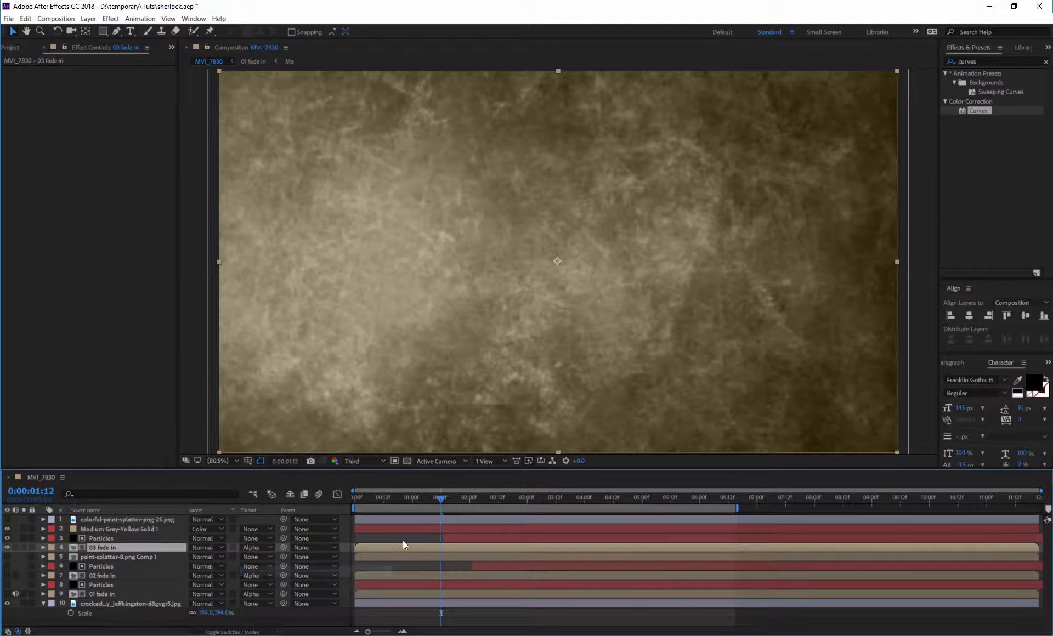
pyautogui.moveTo(441, 508); pyautogui.dragTo(618, 510)
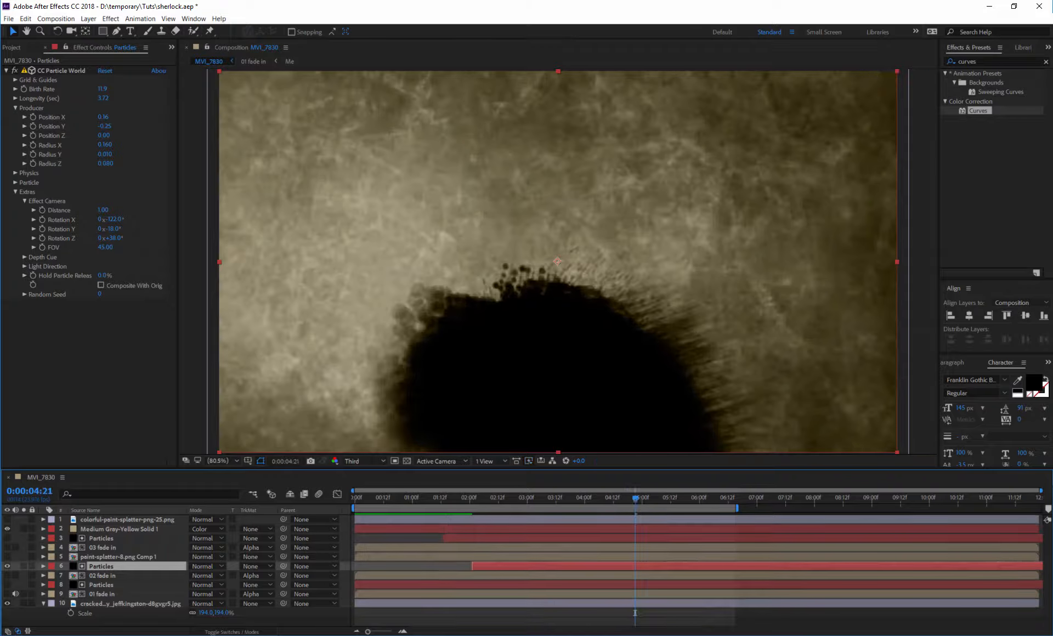
# Review the middle Particles layer's physics and camera settings and set Hold Particle Release to 64%, checking along the timeline.
pyautogui.moveTo(636, 496); pyautogui.dragTo(585, 490)
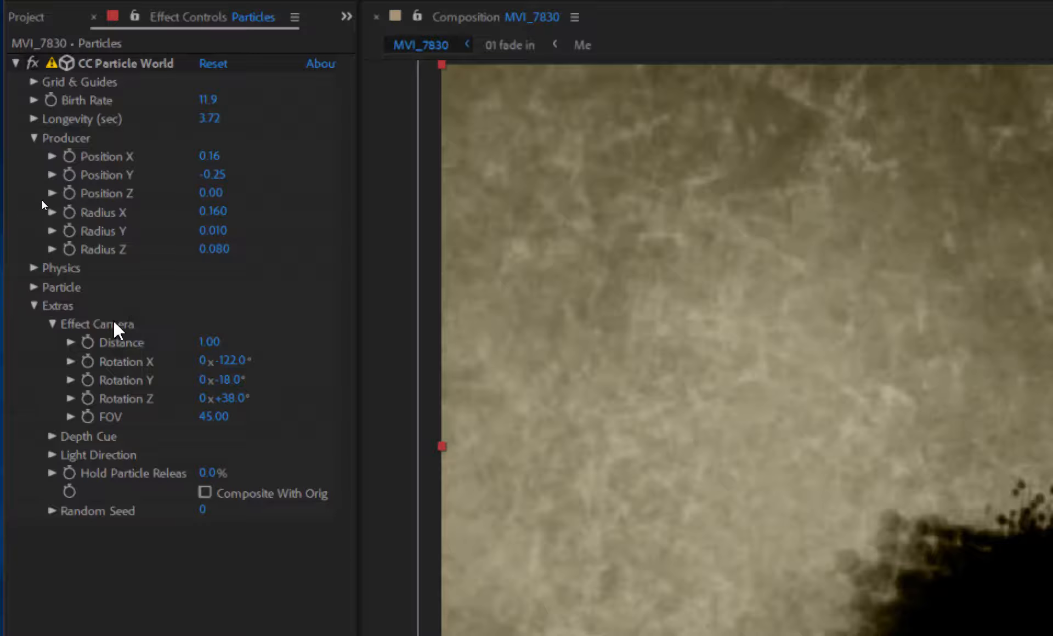
pyautogui.click(31, 267)
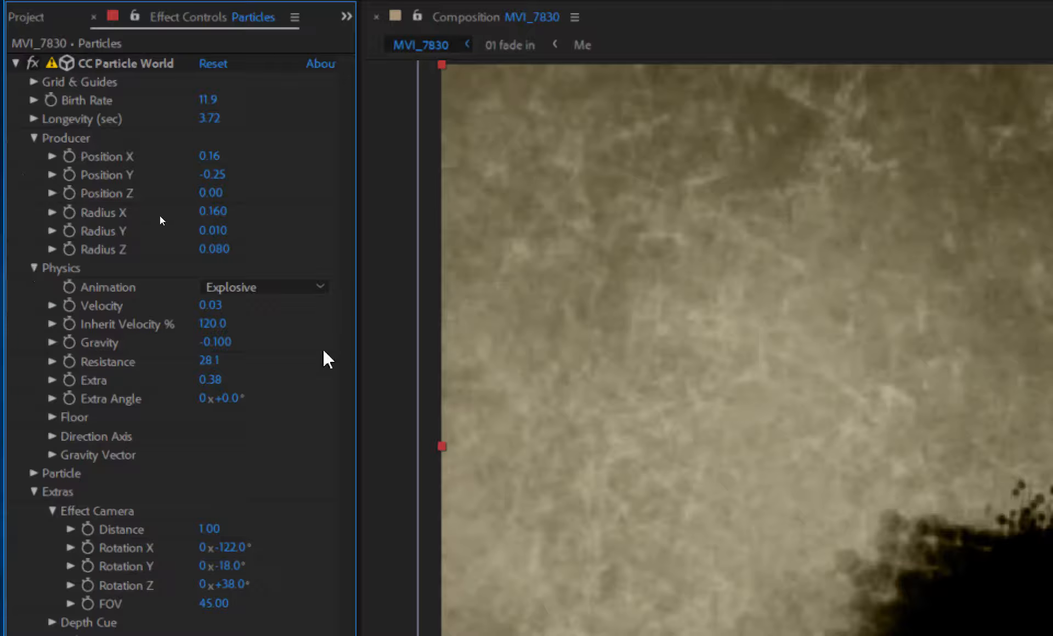
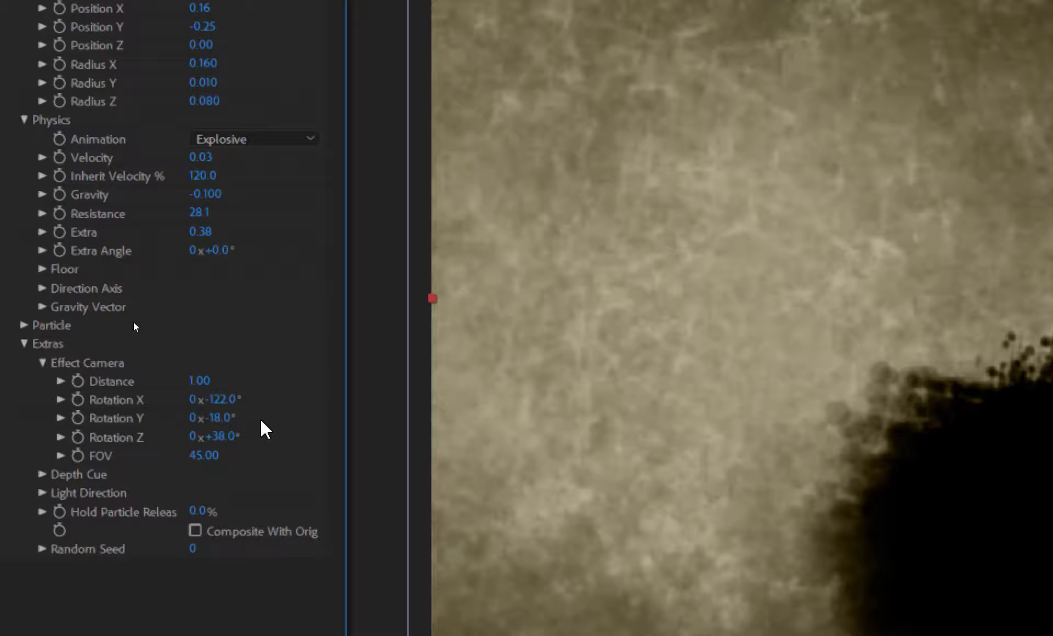
pyautogui.moveTo(943, 558)
pyautogui.mouseDown()
pyautogui.moveTo(966, 558)
pyautogui.moveTo(930, 559)
pyautogui.mouseUp()
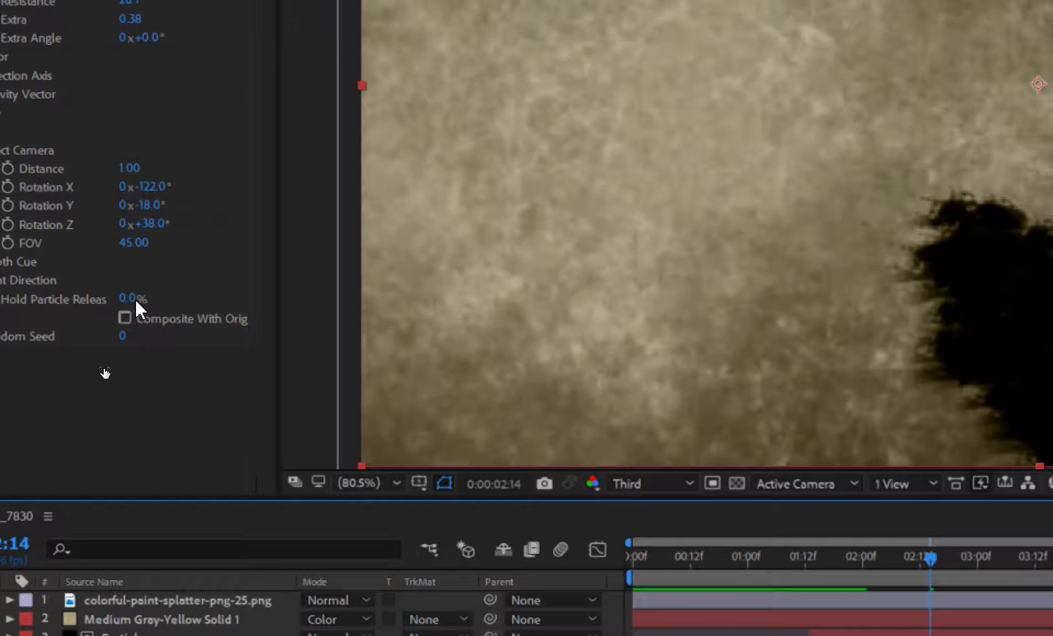
pyautogui.moveTo(136, 301); pyautogui.dragTo(202, 298)
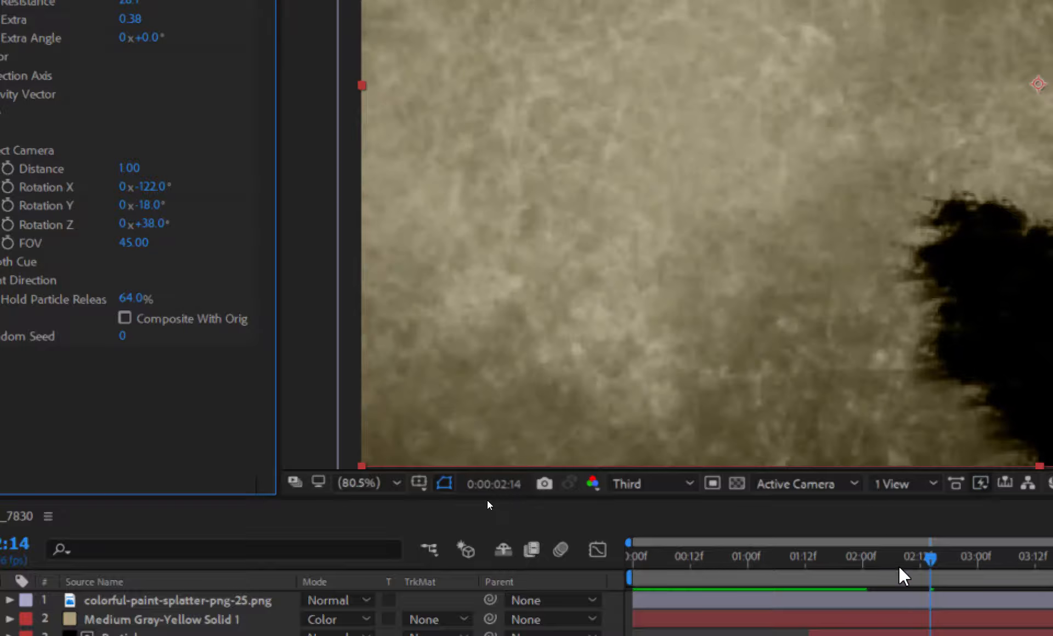
pyautogui.moveTo(902, 576); pyautogui.dragTo(997, 559)
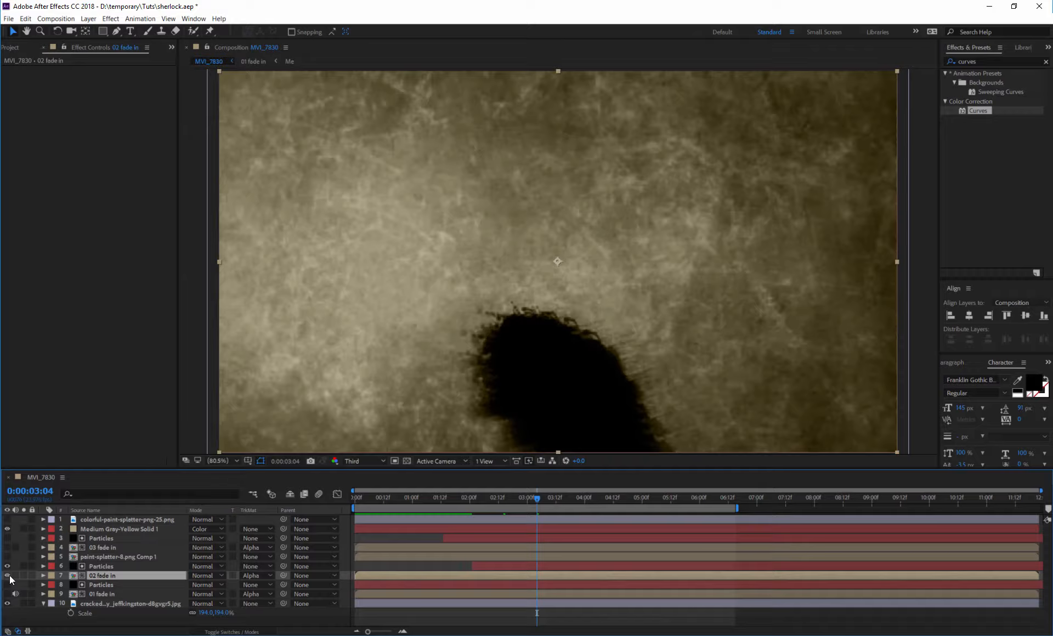
# Remove the 02 fade in layer's track matte, reapply Alpha Matte "Particles" and scrub the reveal to 0:00:06:08.
pyautogui.click(253, 575)
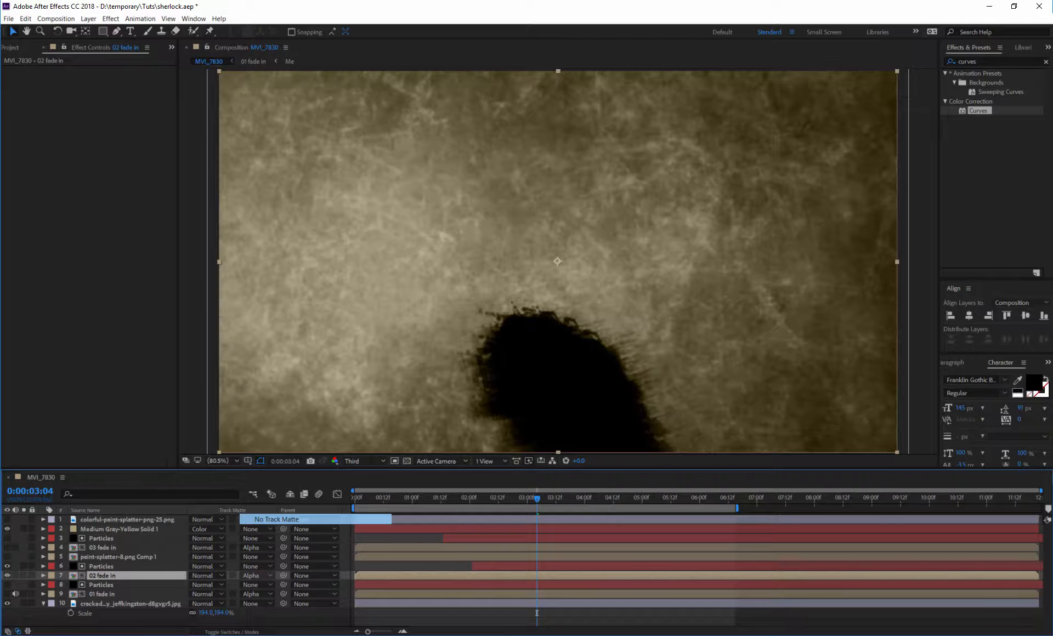
pyautogui.click(274, 518)
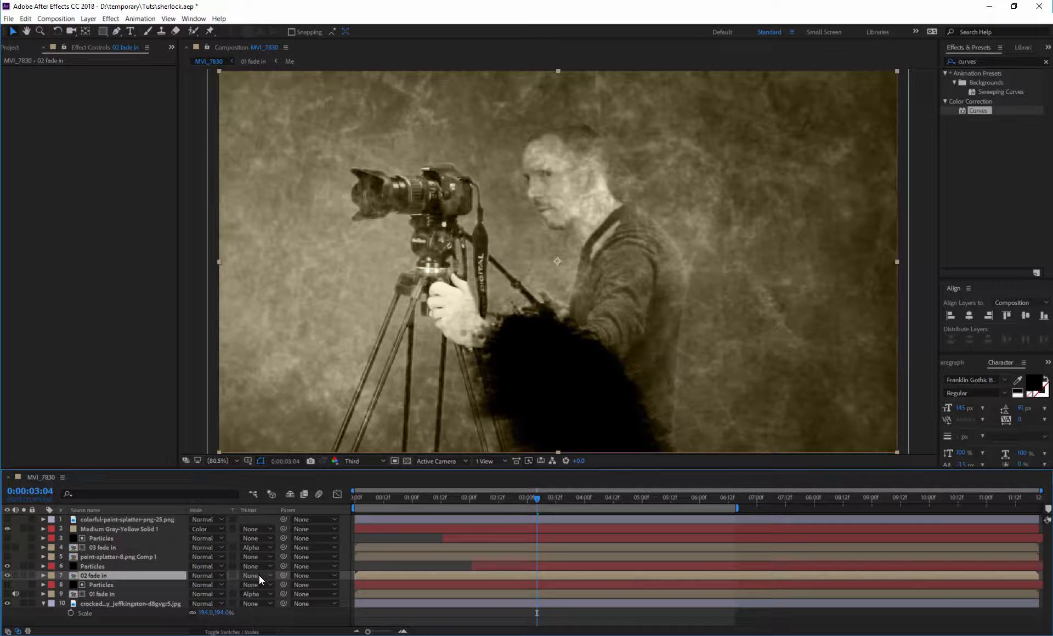
pyautogui.click(259, 575)
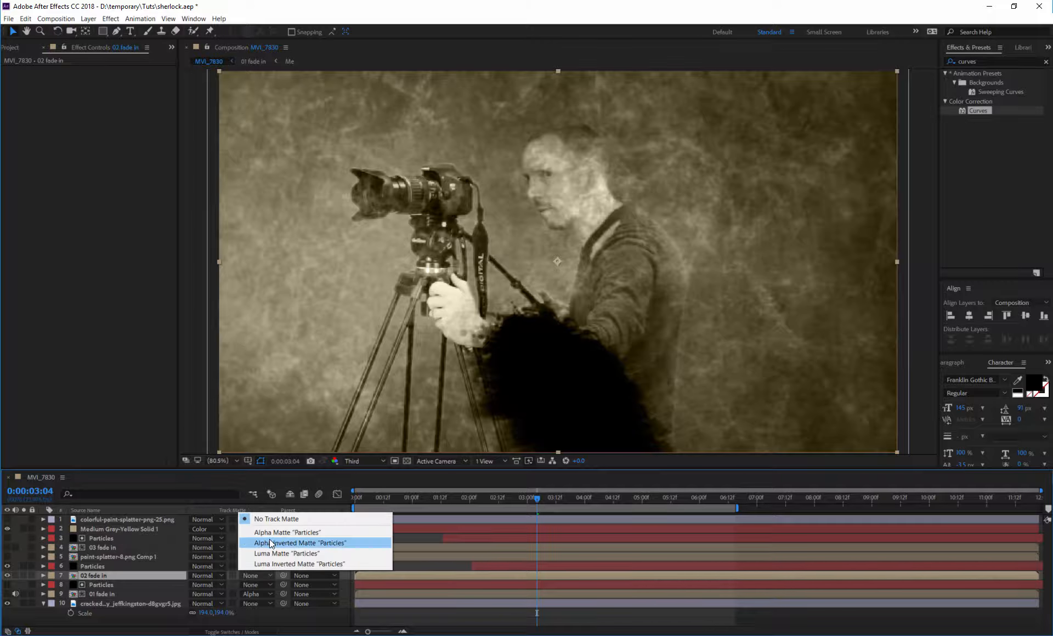
pyautogui.click(286, 531)
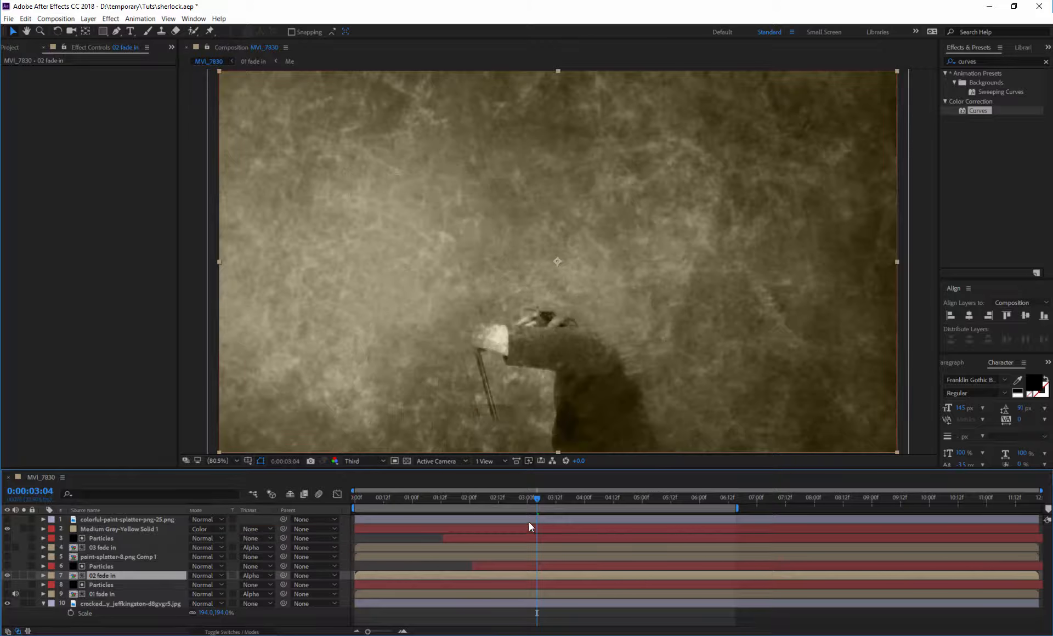
pyautogui.moveTo(536, 498); pyautogui.dragTo(717, 489)
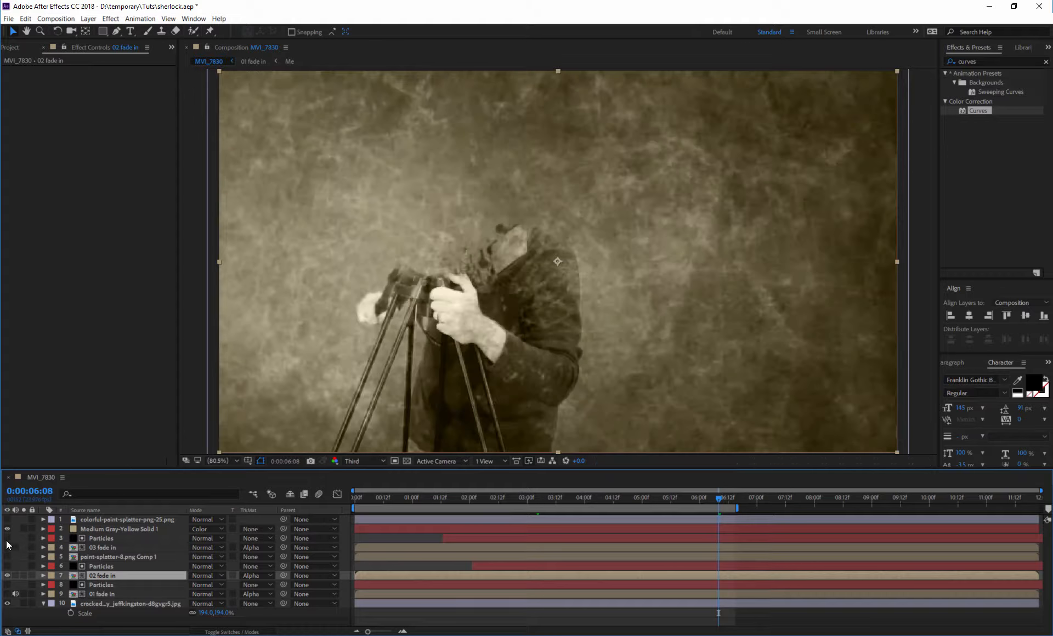
# Show the uppermost Particles layer, reset the 03 fade in layer's track matte to Alpha Matte "Particles" and scrub to 0:00:02:04.
pyautogui.click(7, 539)
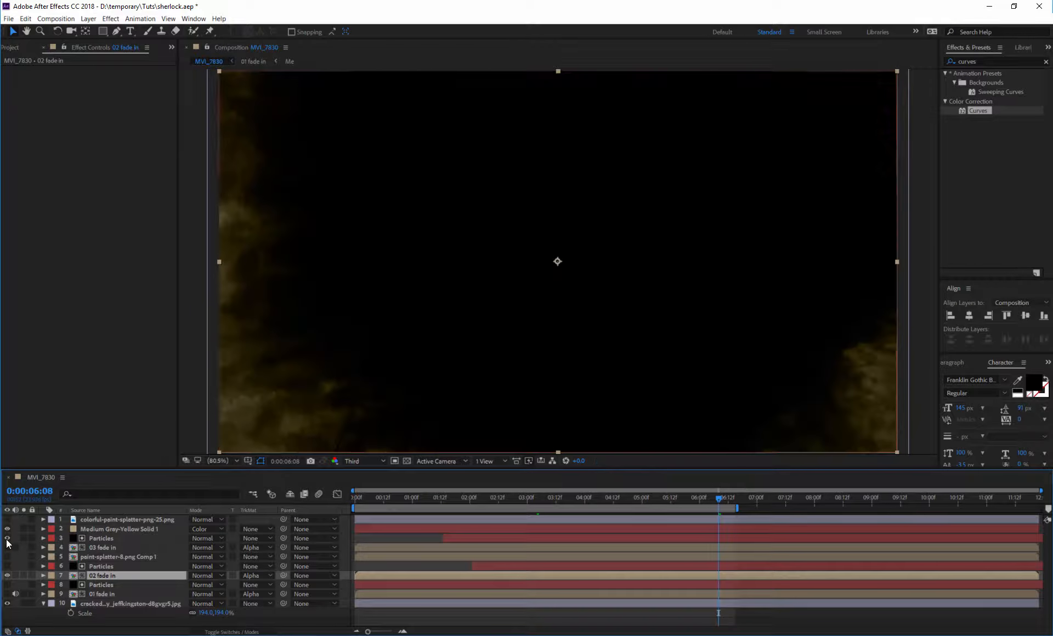
pyautogui.click(114, 547)
pyautogui.click(256, 548)
pyautogui.click(253, 557)
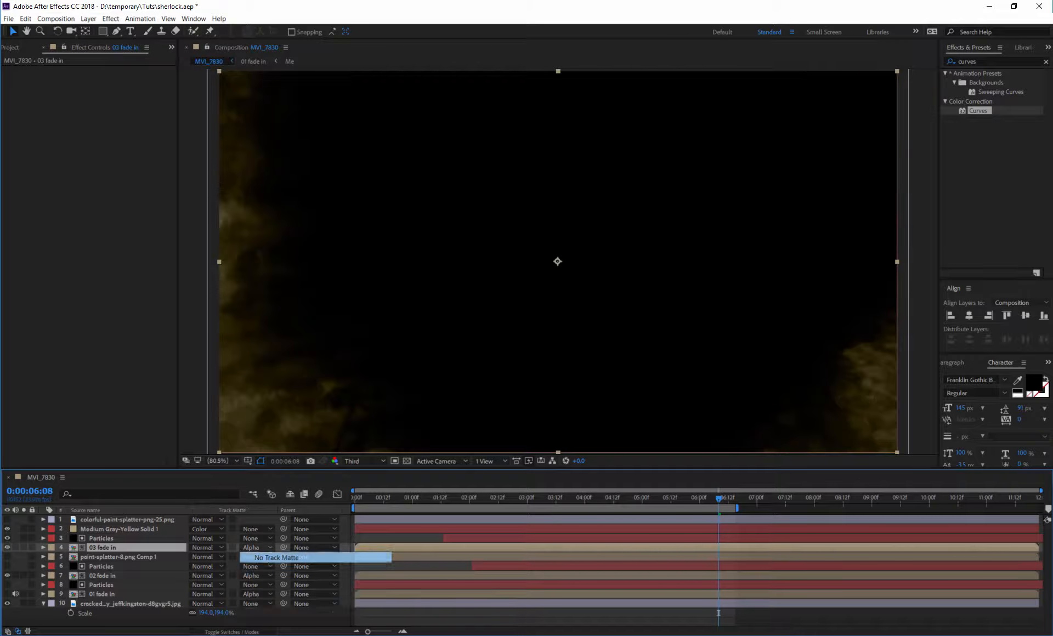
pyautogui.click(255, 575)
pyautogui.click(284, 570)
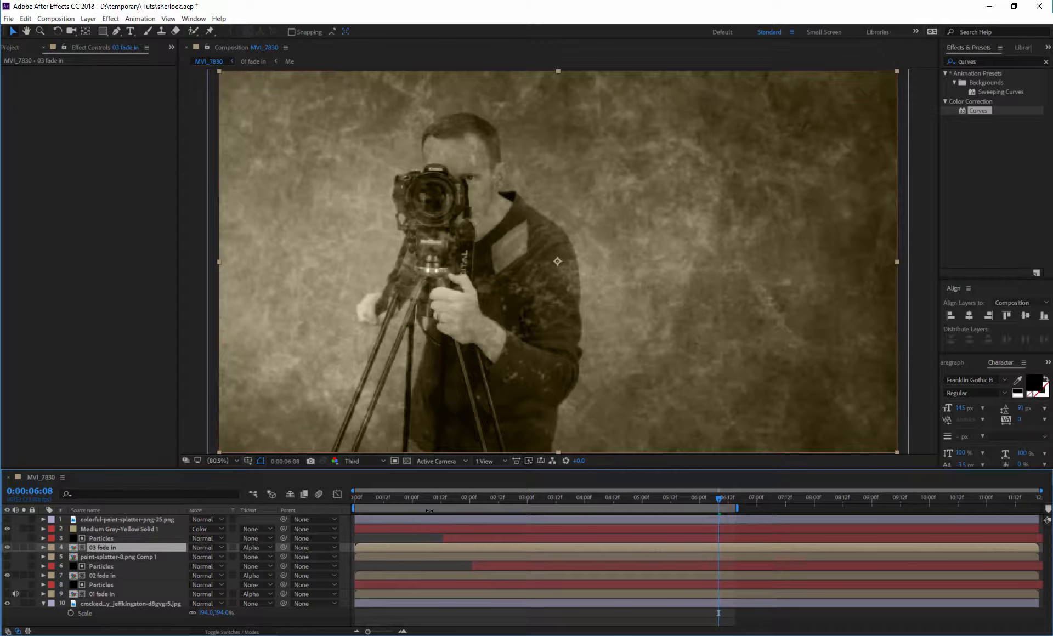
pyautogui.moveTo(448, 499); pyautogui.dragTo(480, 498)
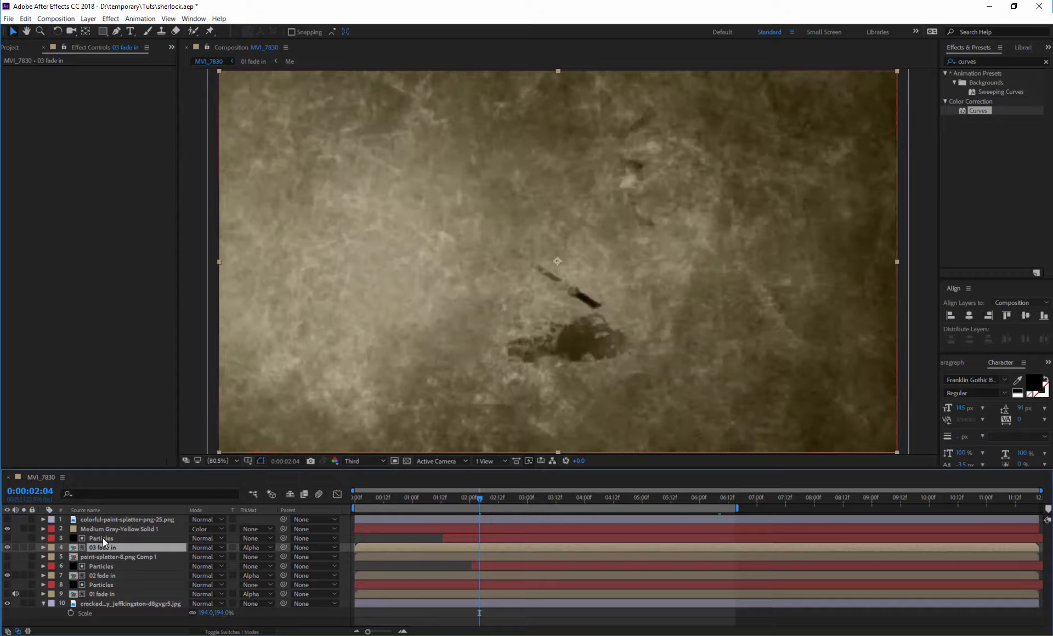
# Shift the uppermost Particles layer to start just after the 3-second mark and check the staggered reveal up to 0:00:04:07.
pyautogui.click(103, 537)
pyautogui.moveTo(464, 538); pyautogui.dragTo(554, 539)
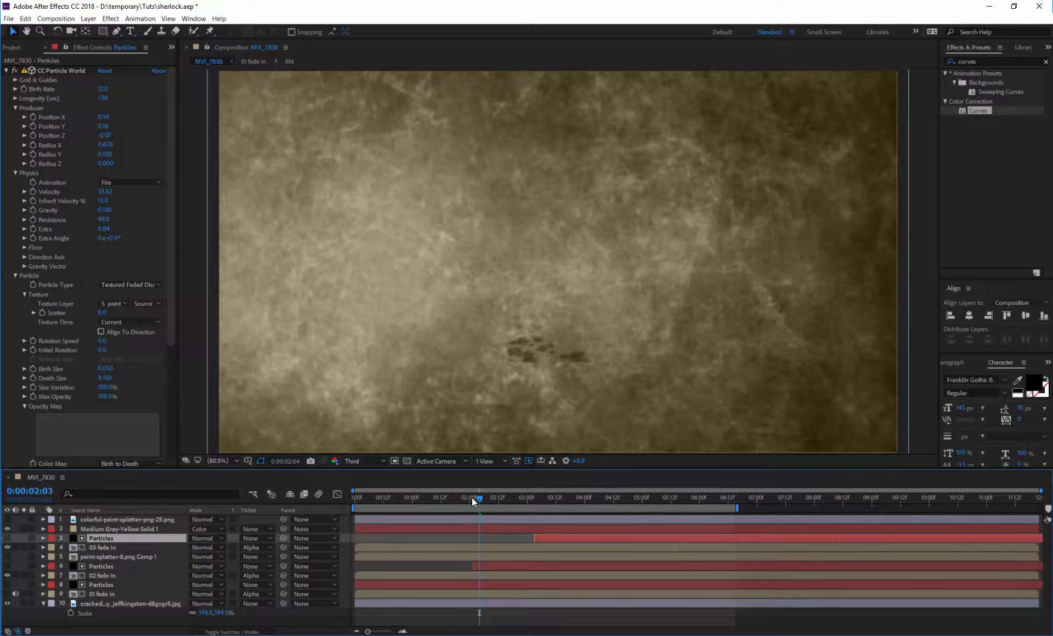
pyautogui.moveTo(471, 498); pyautogui.dragTo(601, 499)
pyautogui.click(571, 566)
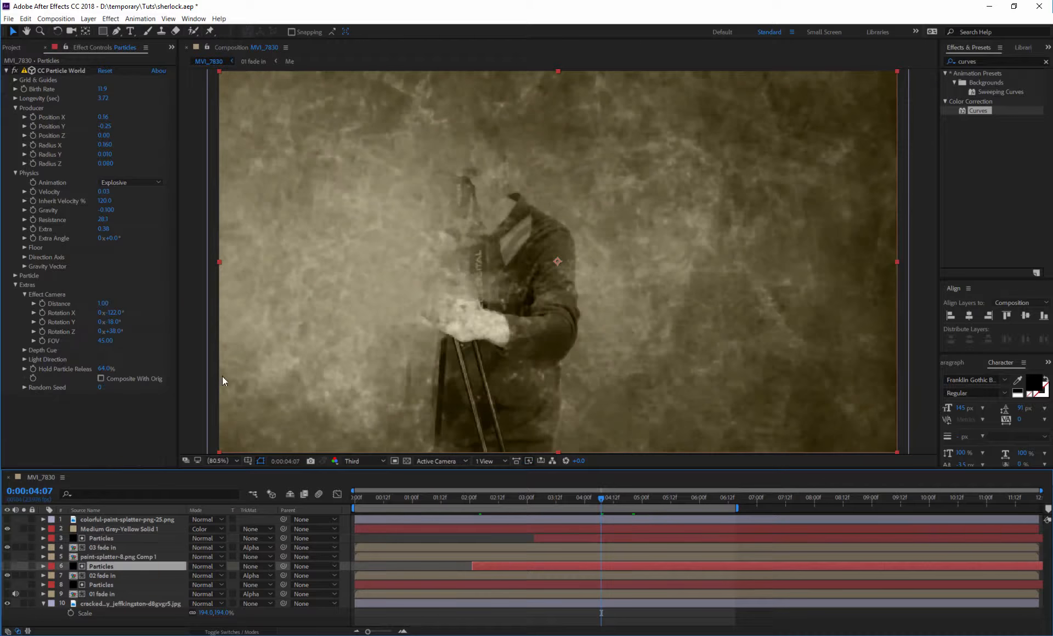
# Brighten the Me layer strongly with its RGB curve in the 02 fade in pre-comp, and check the result in MVI_7830.
pyautogui.doubleClick(104, 576)
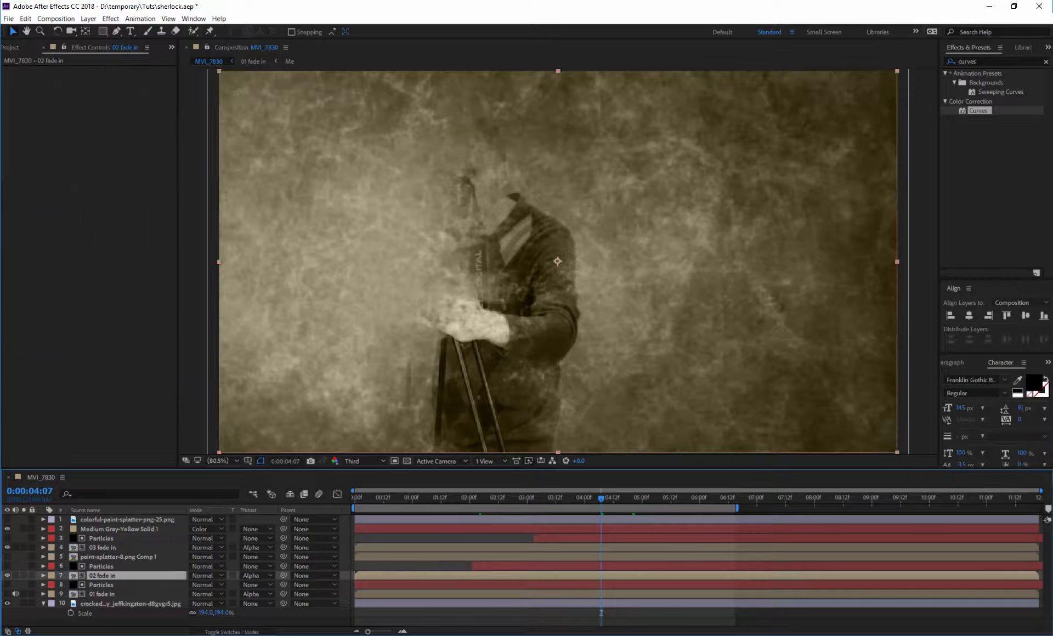
pyautogui.click(84, 519)
pyautogui.moveTo(65, 341); pyautogui.dragTo(57, 342)
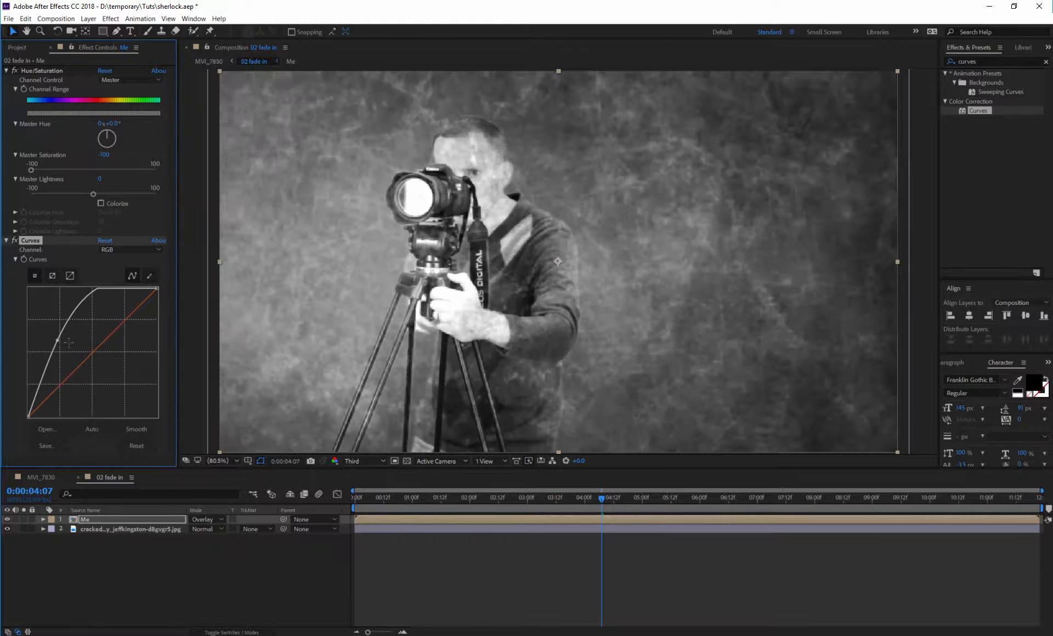
pyautogui.click(49, 480)
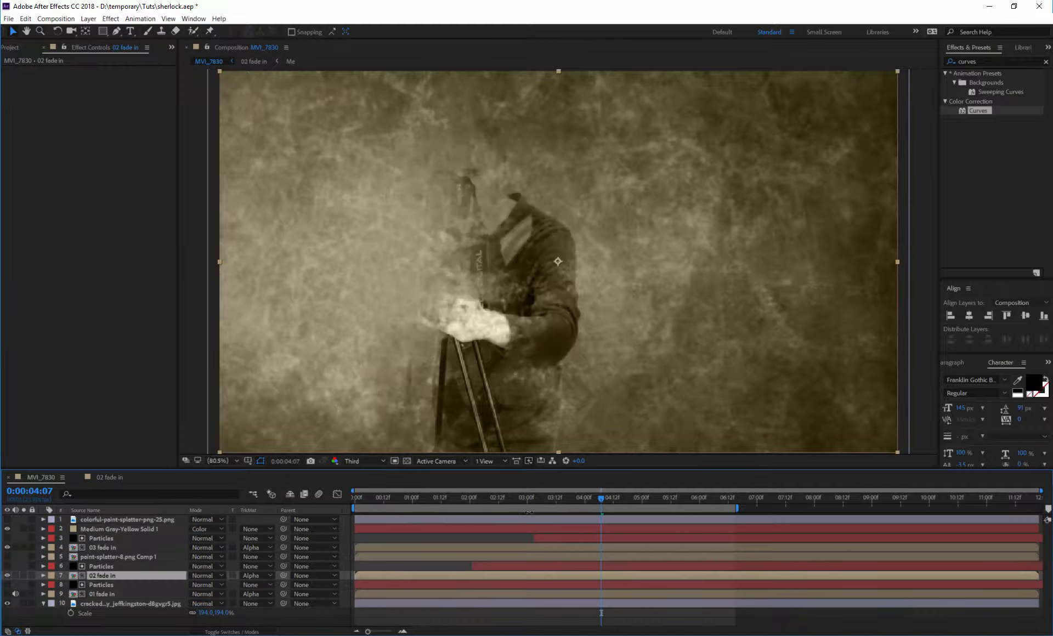
pyautogui.moveTo(518, 499); pyautogui.dragTo(625, 499)
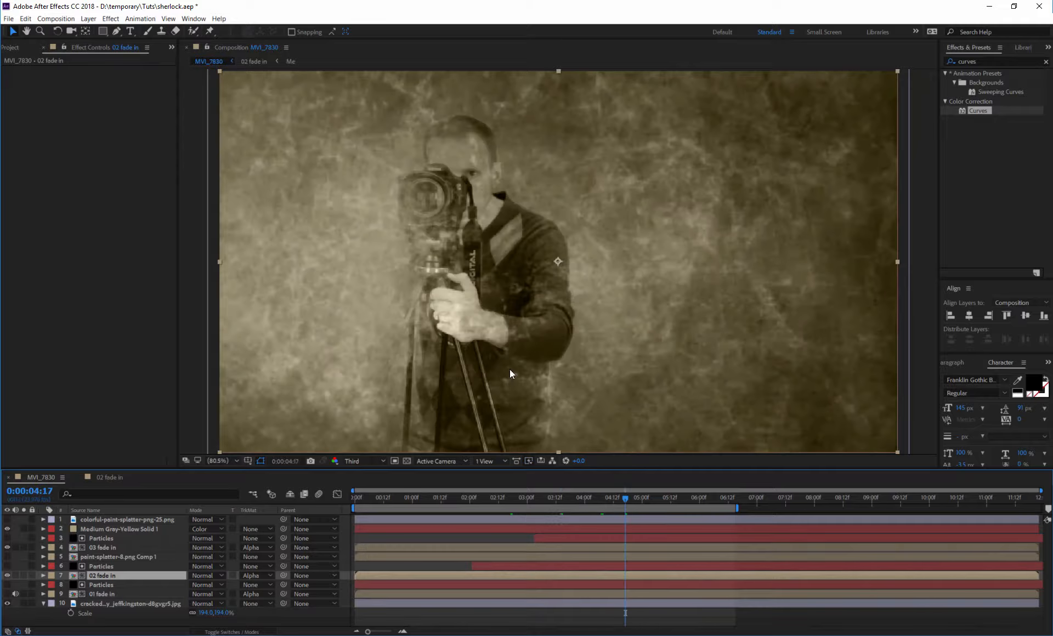
# In the 03 fade in pre-comp, gently reshape the Me layer's RGB curve with shadow, midtone and highlight points, and return to MVI_7830.
pyautogui.doubleClick(101, 547)
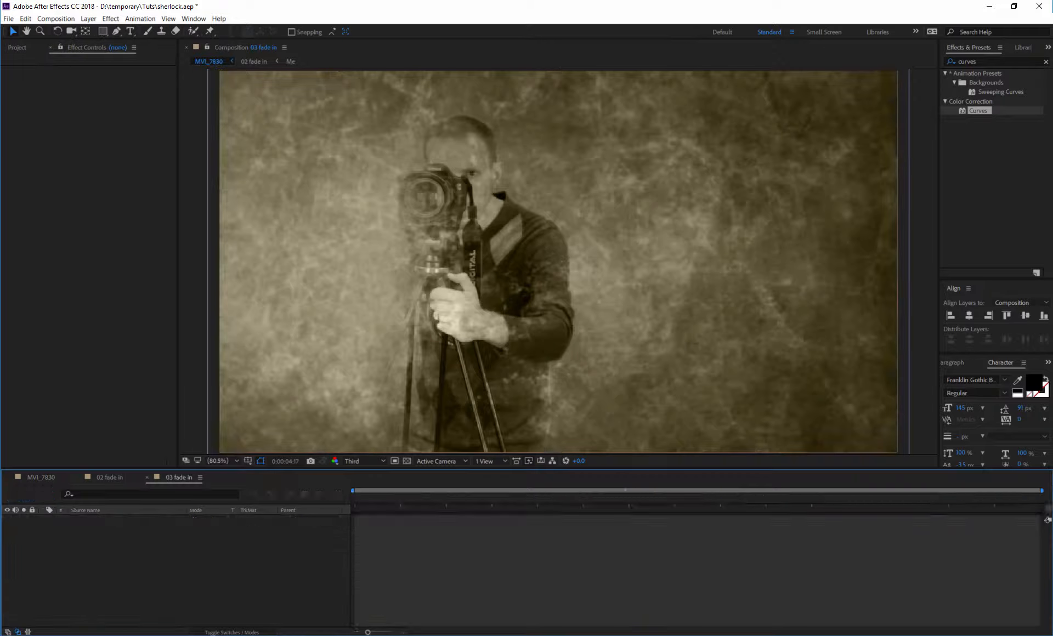
pyautogui.doubleClick(74, 520)
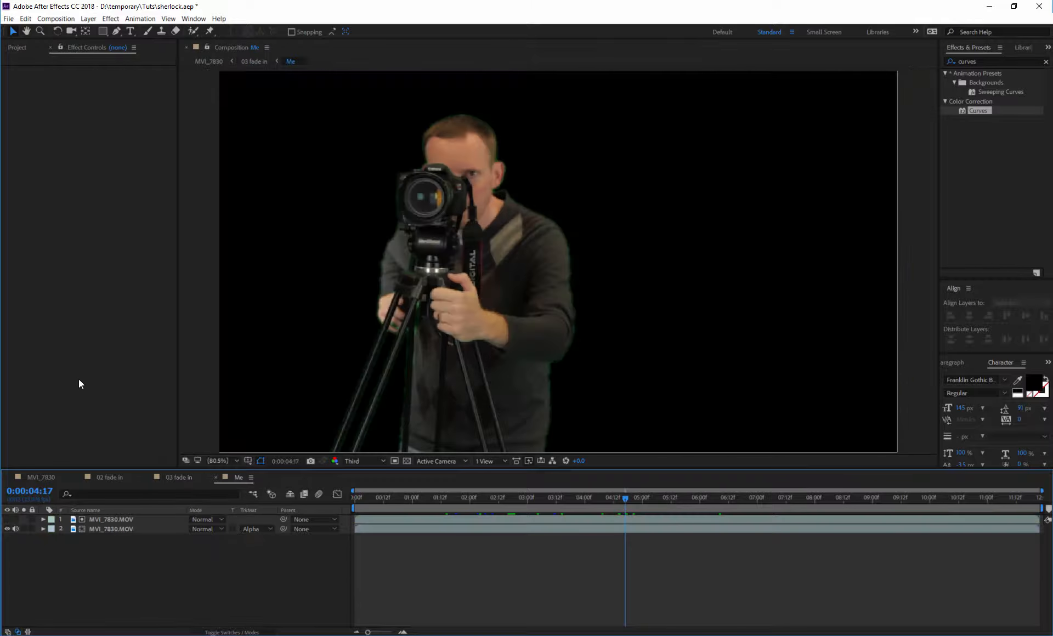
pyautogui.click(178, 478)
pyautogui.moveTo(81, 347); pyautogui.dragTo(88, 358)
pyautogui.moveTo(116, 319); pyautogui.dragTo(125, 322)
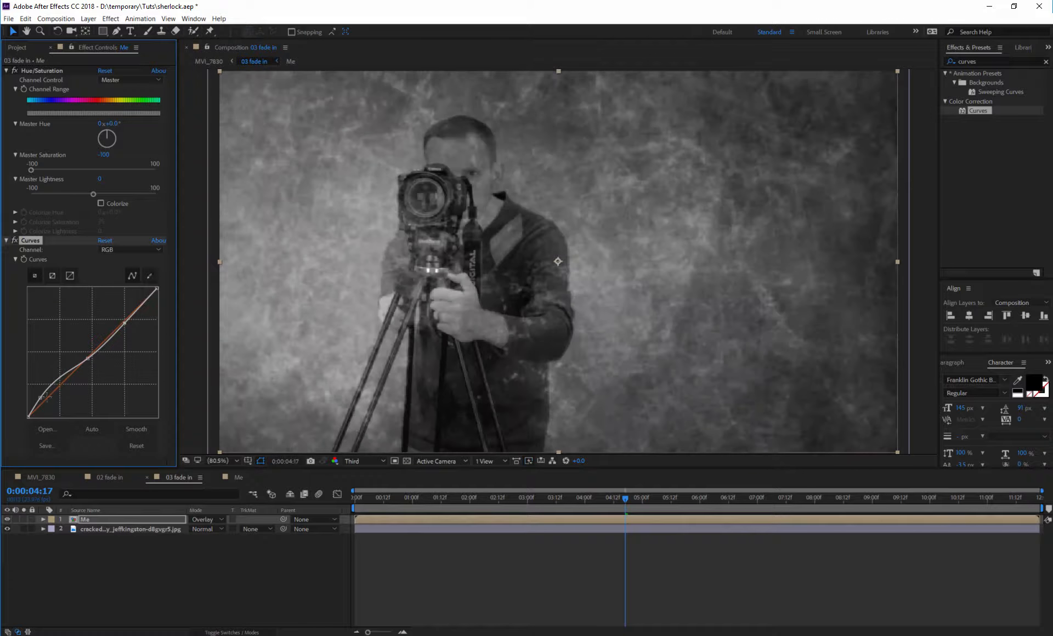
pyautogui.moveTo(42, 396); pyautogui.dragTo(43, 397)
pyautogui.click(108, 479)
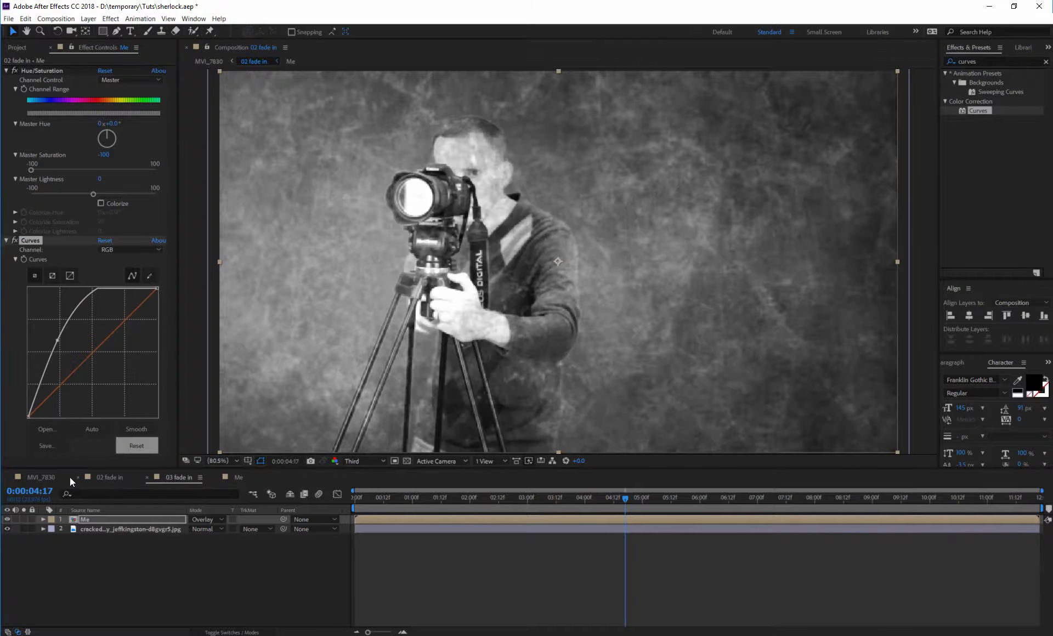
pyautogui.click(61, 479)
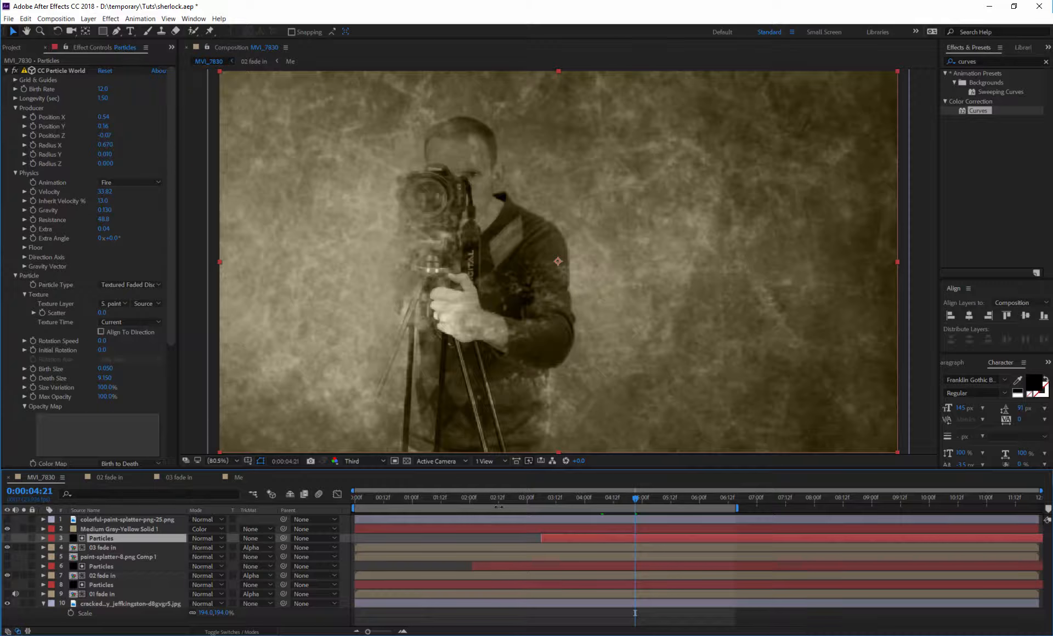
# At 0:00:02:08, show the lowest Particles and 01 fade in layers, clear the latter's track matte and reapply Alpha Matte "Particles".
pyautogui.click(489, 498)
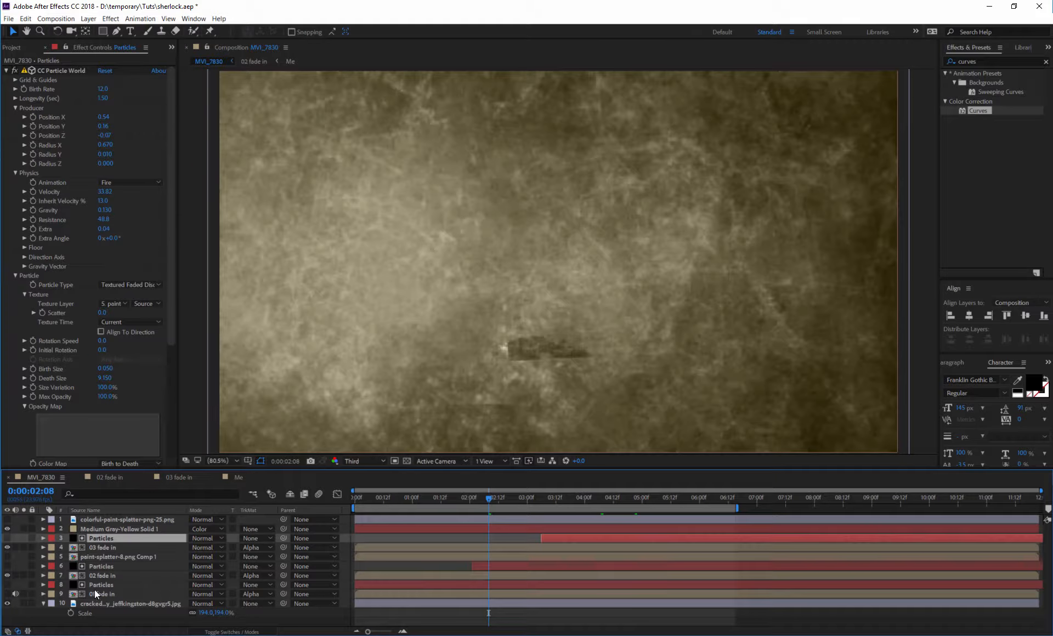
pyautogui.click(65, 586)
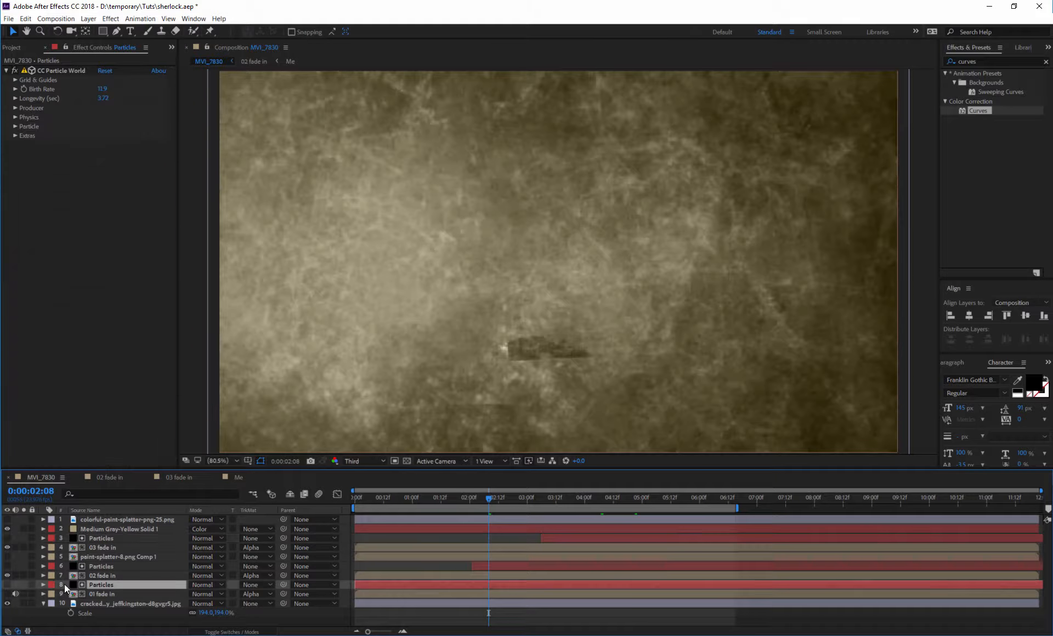
pyautogui.click(7, 585)
pyautogui.click(7, 595)
pyautogui.click(259, 595)
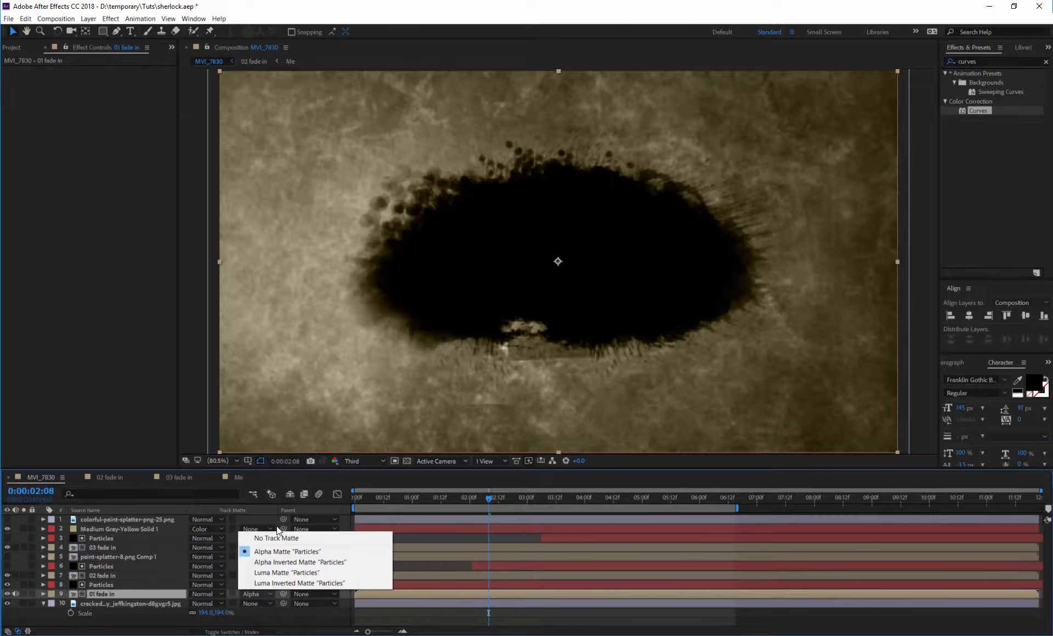
pyautogui.click(277, 538)
pyautogui.click(257, 594)
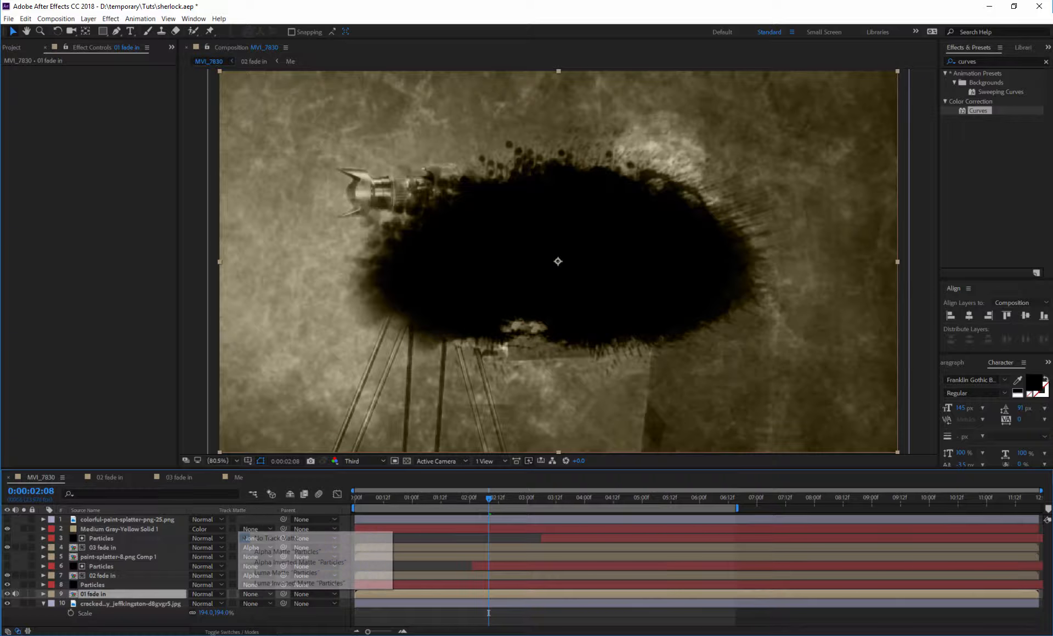
pyautogui.click(269, 552)
# Preview the combined three-stage reveal up to 0:00:04:10 and select the uppermost Particles layer.
pyautogui.moveTo(392, 501); pyautogui.dragTo(478, 502)
pyautogui.press('space')
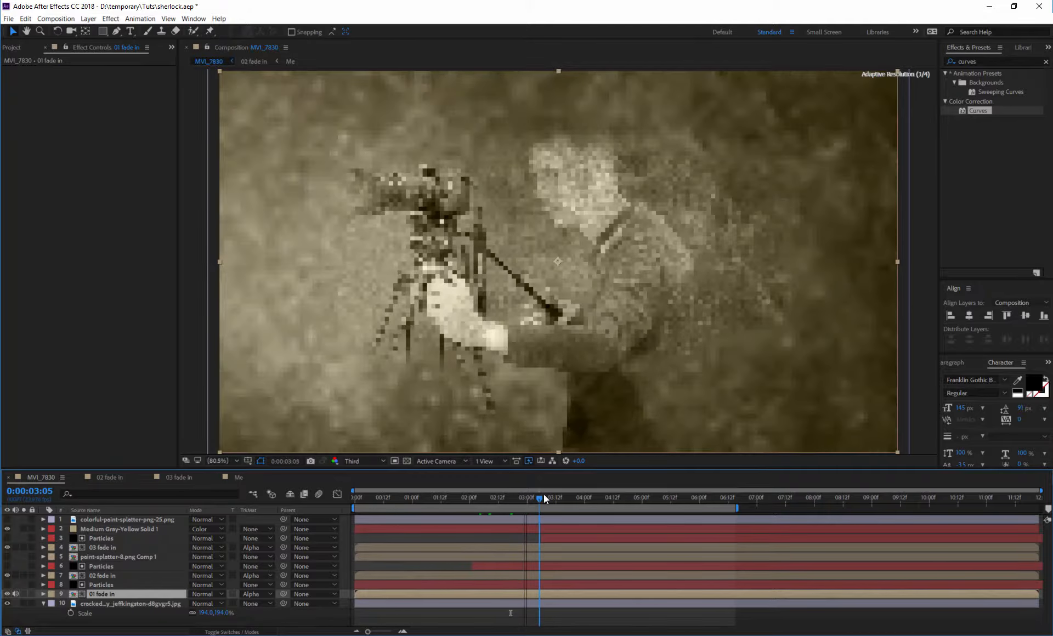
pyautogui.click(582, 539)
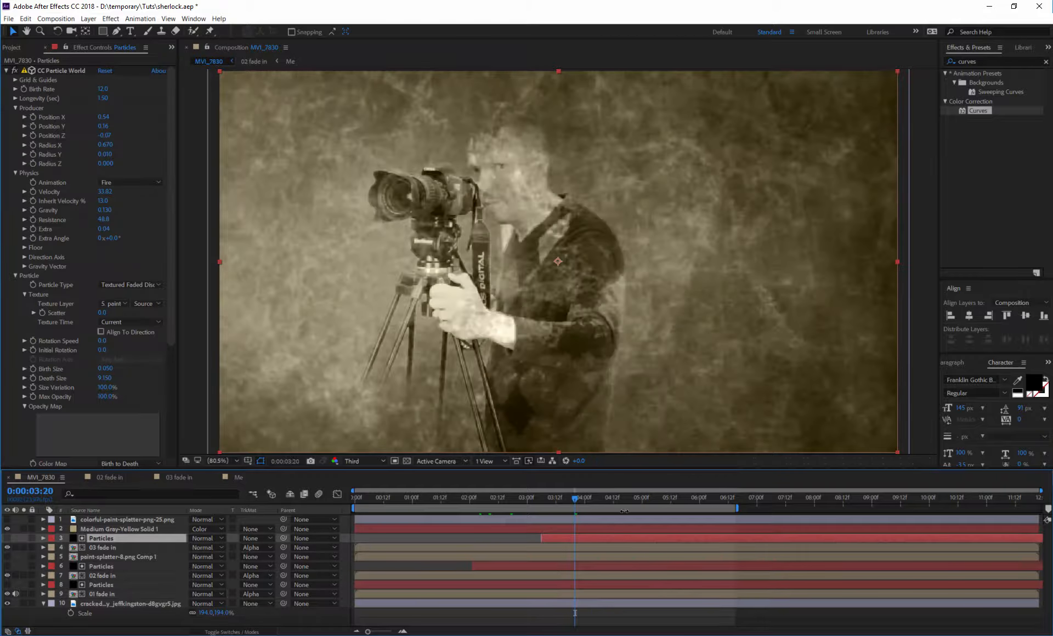
pyautogui.moveTo(573, 498); pyautogui.dragTo(609, 497)
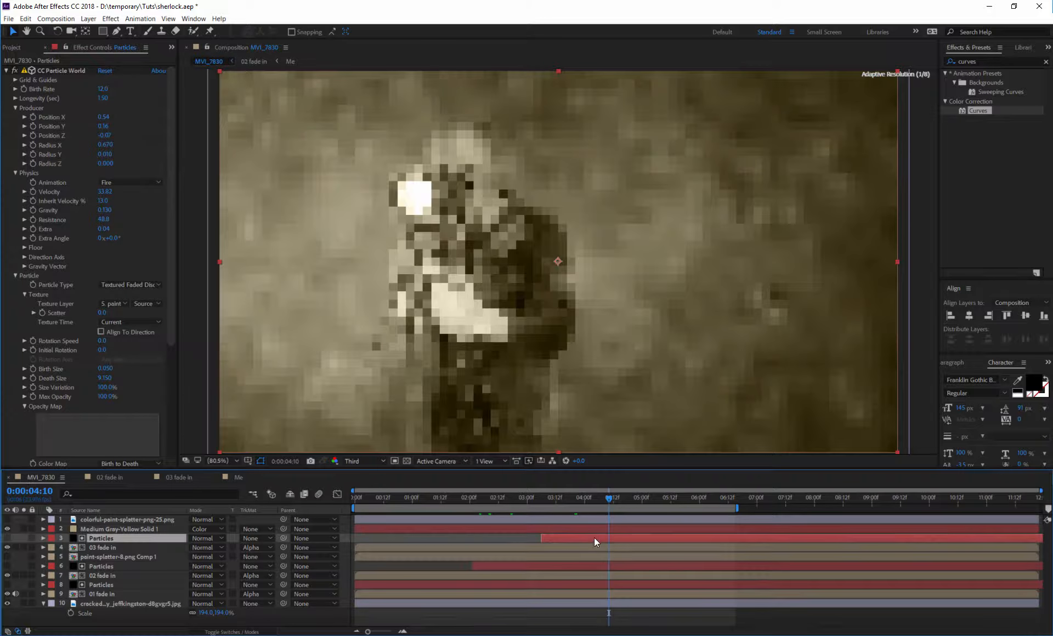
# Set the uppermost Particles layer's producer Position Z to -0.35, check the reveal up to 0:00:05:18 and return to the start.
pyautogui.moveTo(104, 135); pyautogui.dragTo(89, 136)
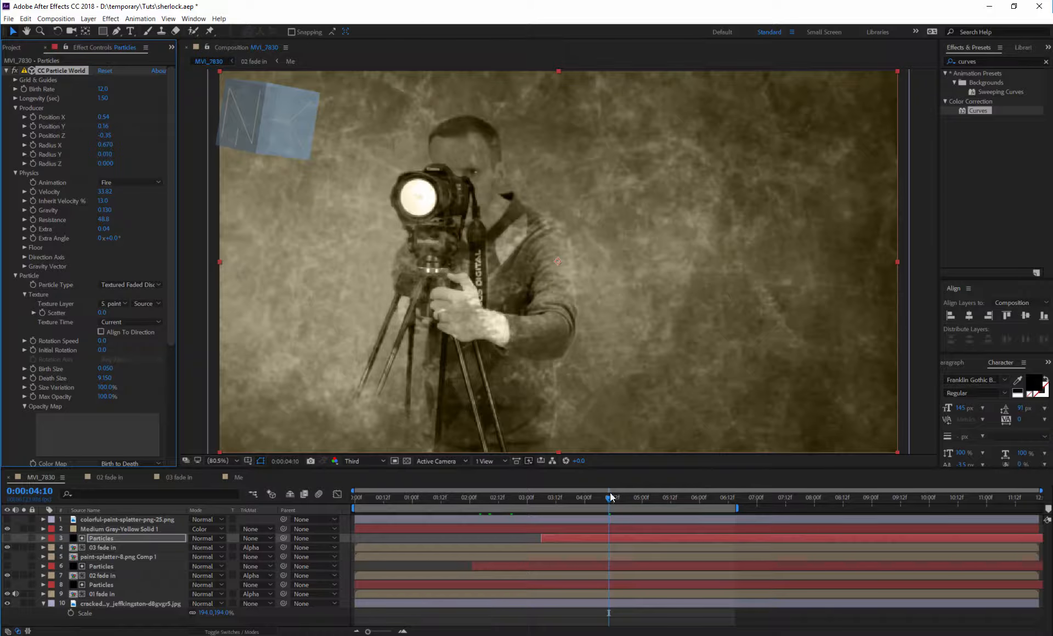
pyautogui.moveTo(610, 492)
pyautogui.mouseDown()
pyautogui.moveTo(541, 498)
pyautogui.moveTo(609, 499)
pyautogui.mouseUp()
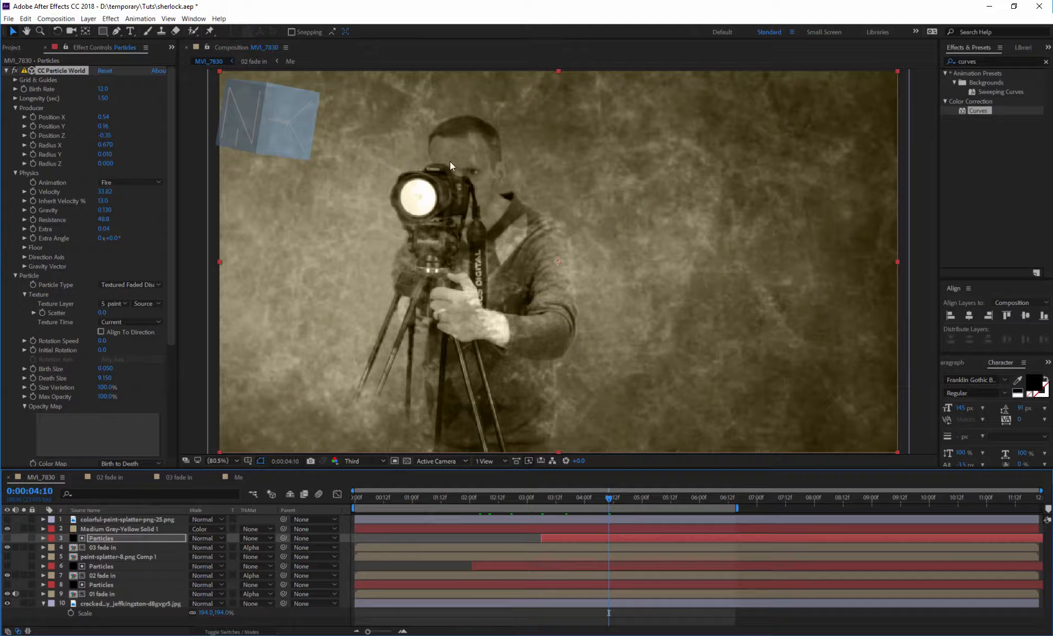
pyautogui.moveTo(619, 500); pyautogui.dragTo(683, 497)
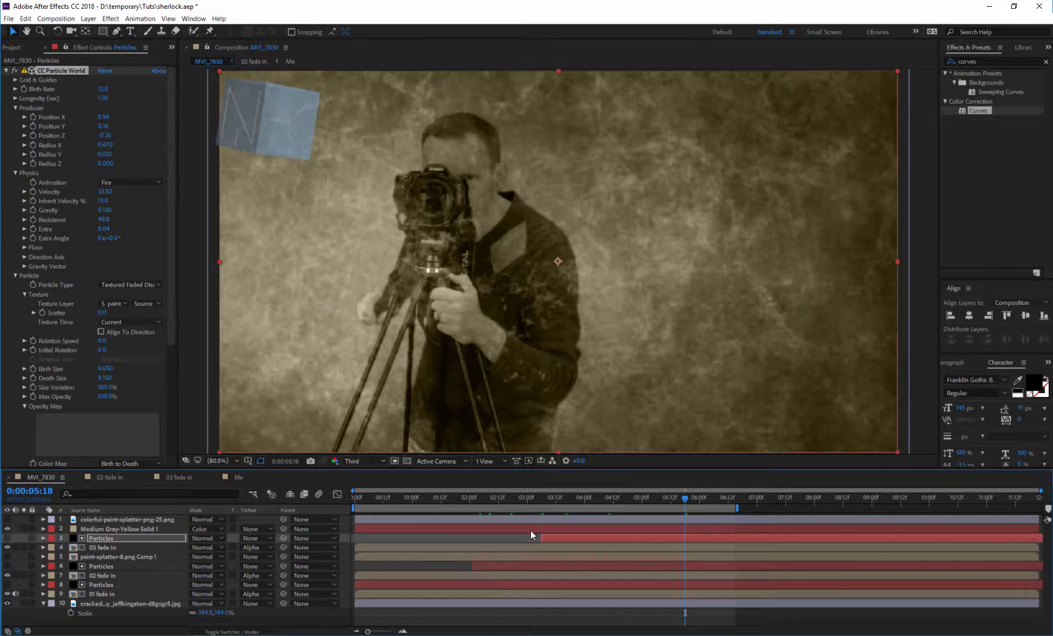
pyautogui.moveTo(530, 494); pyautogui.dragTo(344, 500)
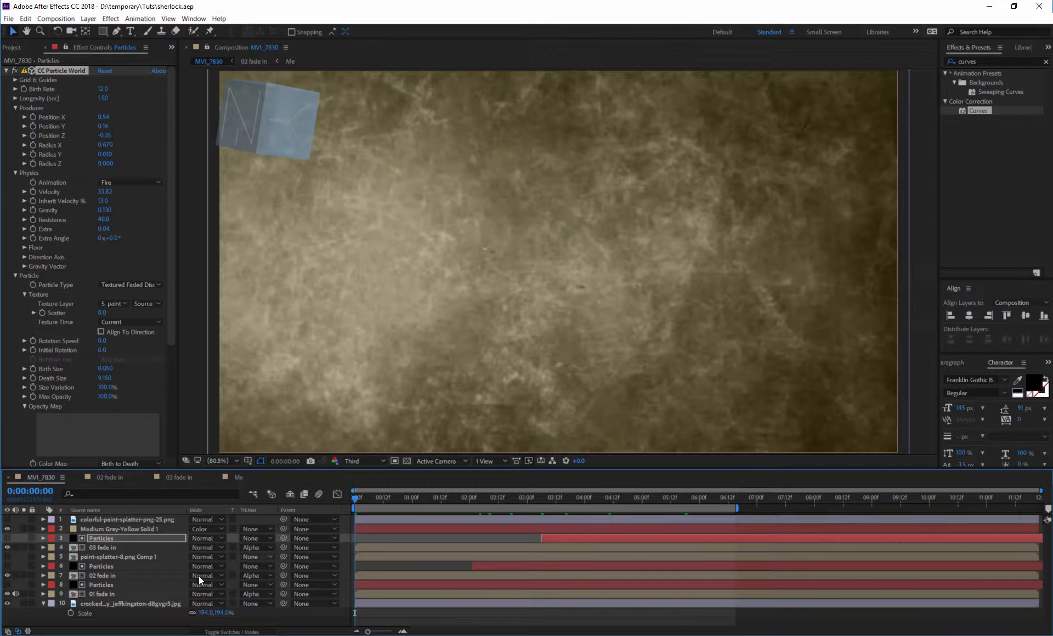
pyautogui.rightClick(97, 530)
pyautogui.moveTo(127, 512)
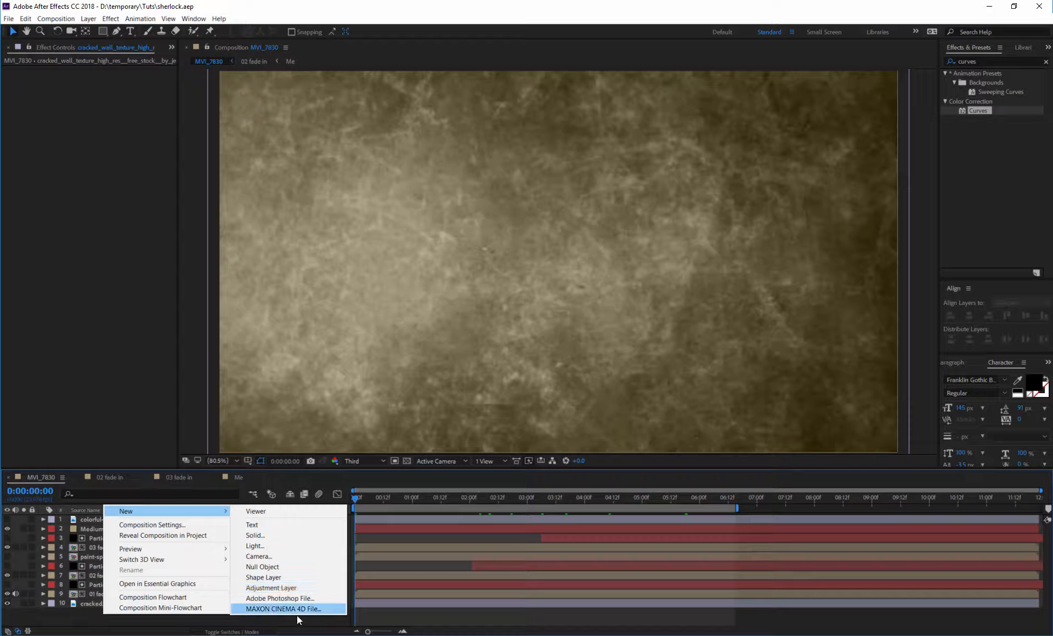
pyautogui.click(198, 628)
pyautogui.rightClick(197, 620)
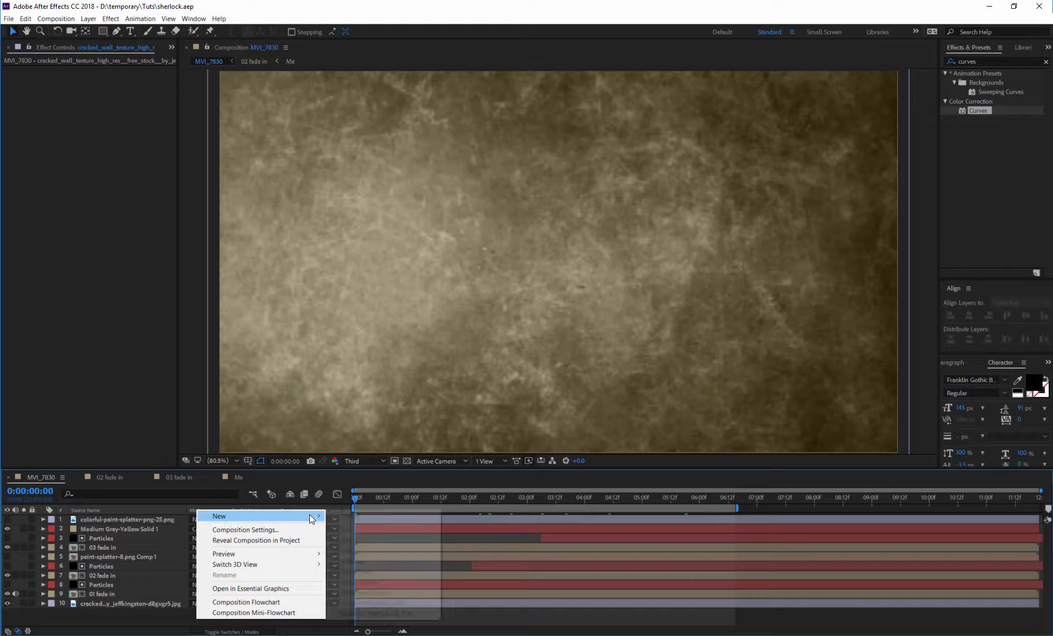
pyautogui.click(156, 561)
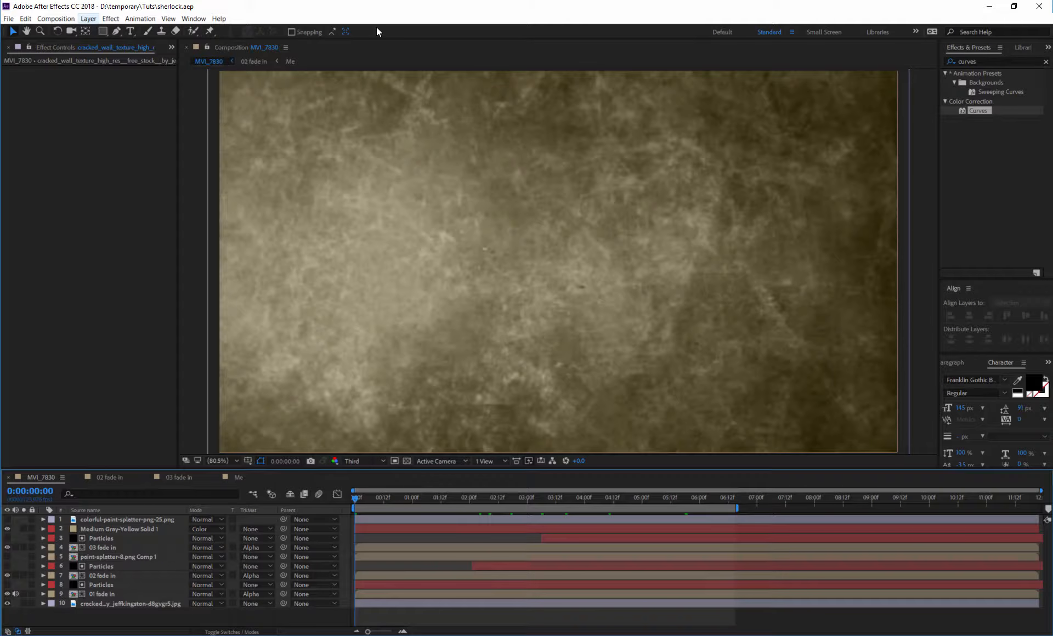
# Create an adjustment layer in MVI_7830 and place it directly below Medium Gray-Yellow Solid 1.
pyautogui.click(88, 18)
pyautogui.moveTo(190, 30)
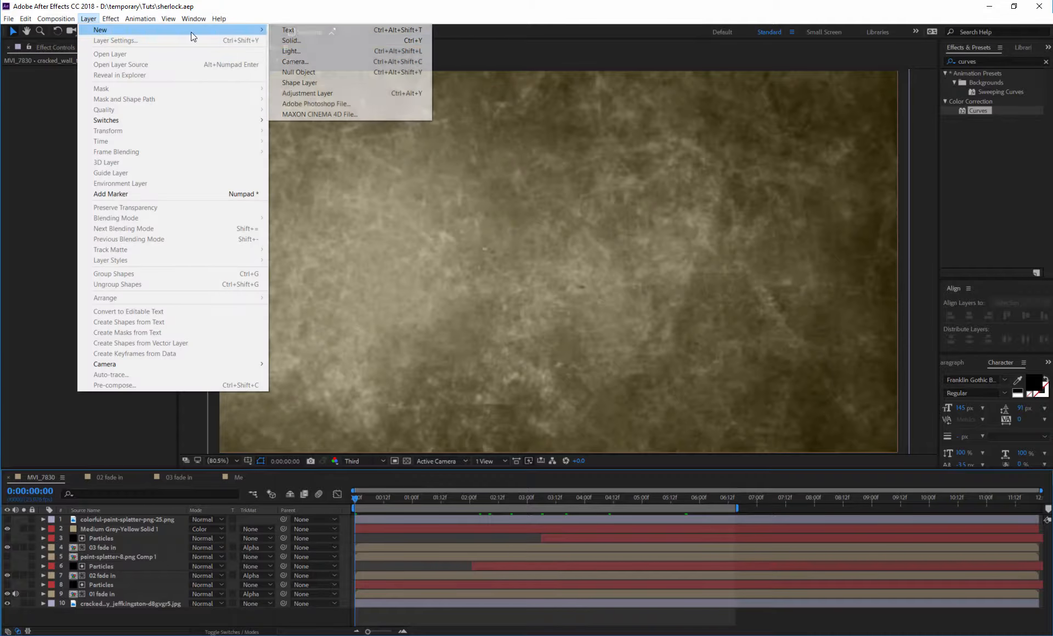
pyautogui.click(312, 94)
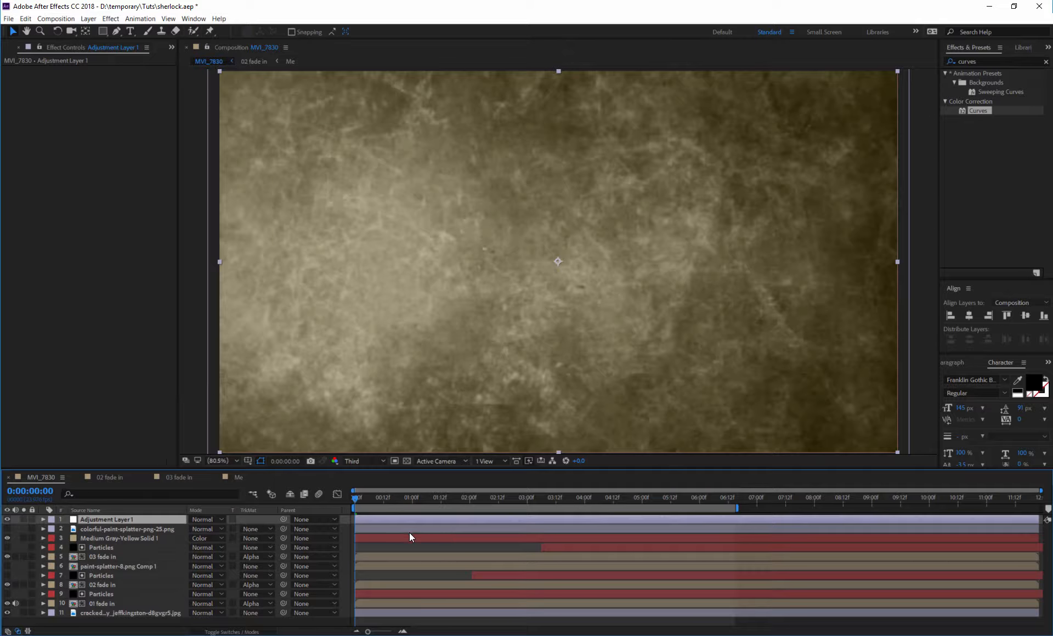
pyautogui.moveTo(274, 515); pyautogui.dragTo(111, 545)
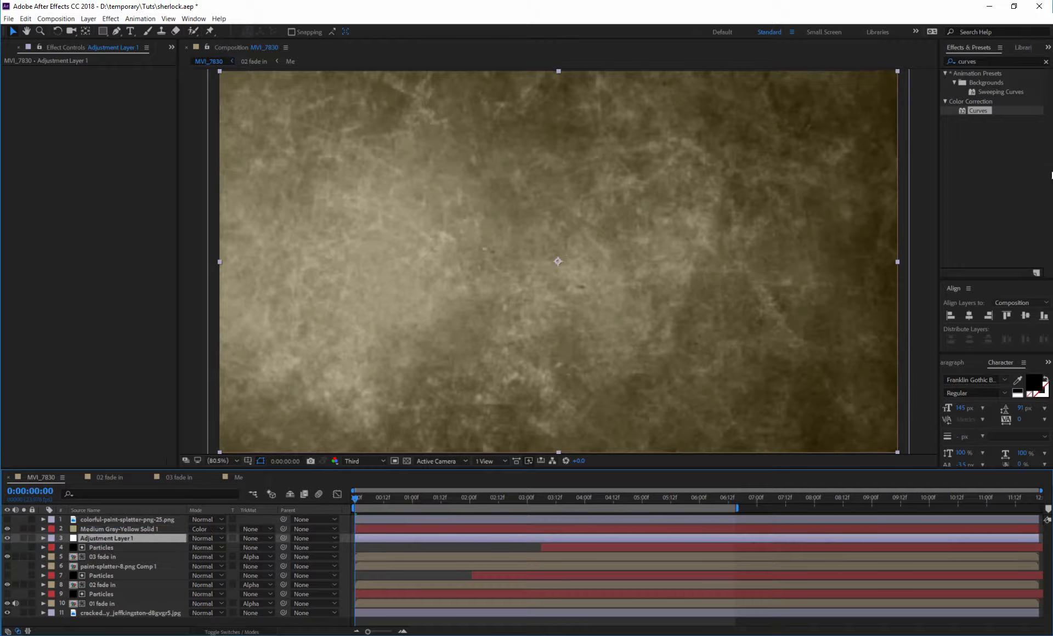
# Find the Transform effect and apply it to Adjustment Layer 1.
pyautogui.click(984, 62)
pyautogui.write('trans')
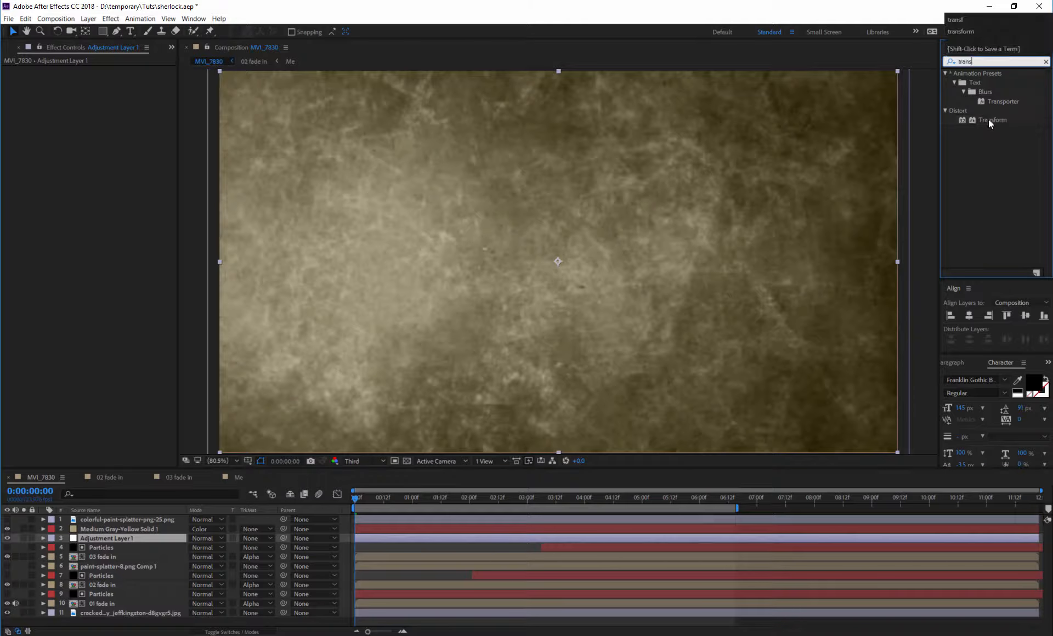
pyautogui.moveTo(993, 119); pyautogui.dragTo(734, 538)
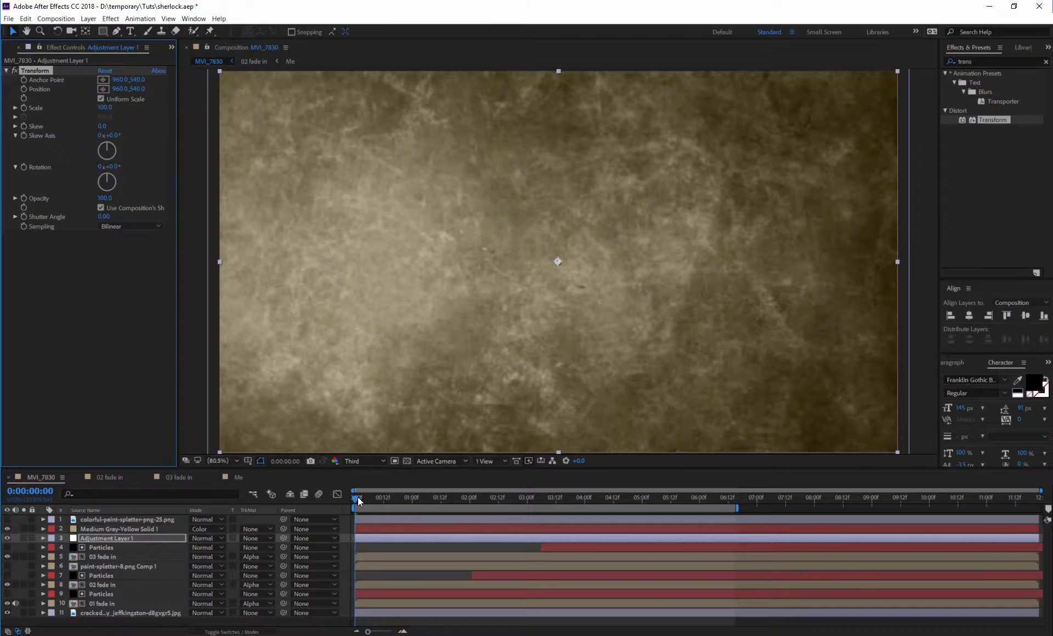
# Review the reveal, then at 0:00:05:00 enable keyframing for the Transform effect's Position, Scale and Rotation.
pyautogui.moveTo(357, 497); pyautogui.dragTo(470, 497)
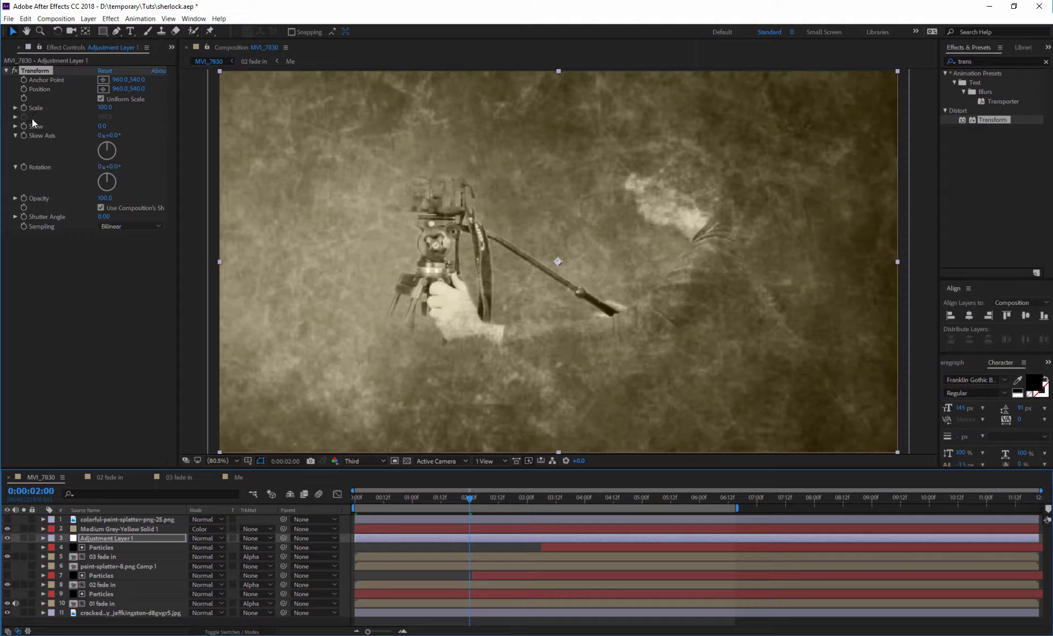
pyautogui.moveTo(469, 496)
pyautogui.mouseDown()
pyautogui.moveTo(351, 494)
pyautogui.moveTo(448, 498)
pyautogui.mouseUp()
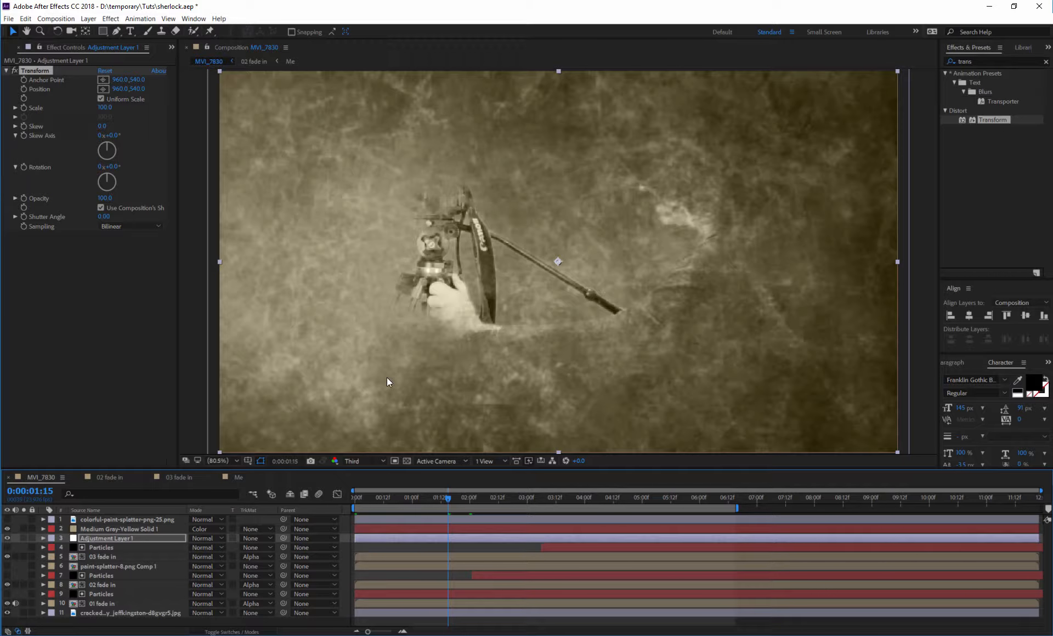
pyautogui.moveTo(430, 498); pyautogui.dragTo(330, 499)
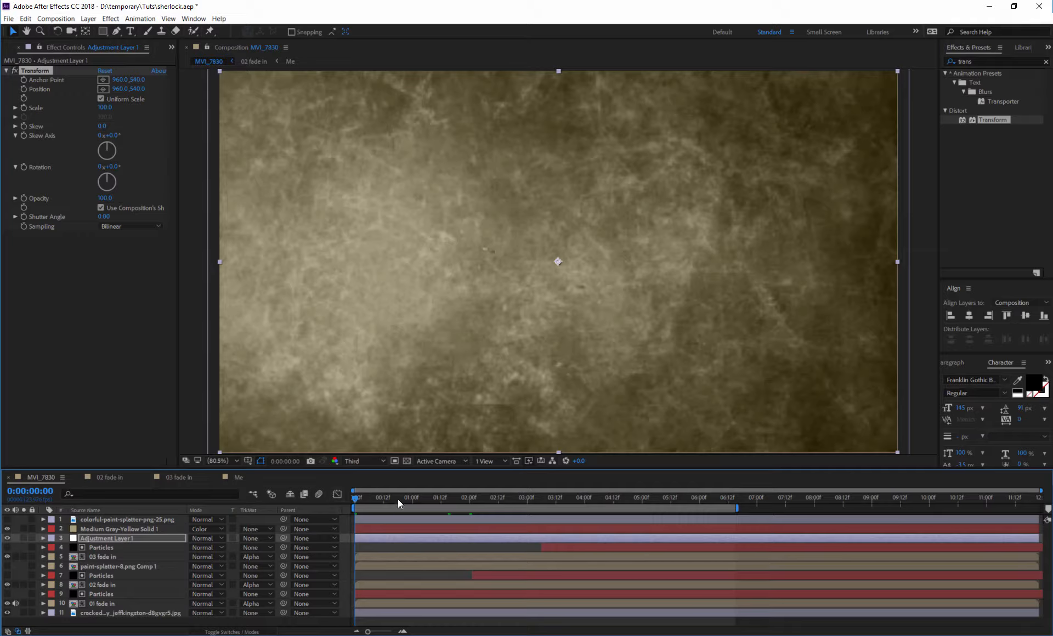
pyautogui.moveTo(397, 499); pyautogui.dragTo(643, 506)
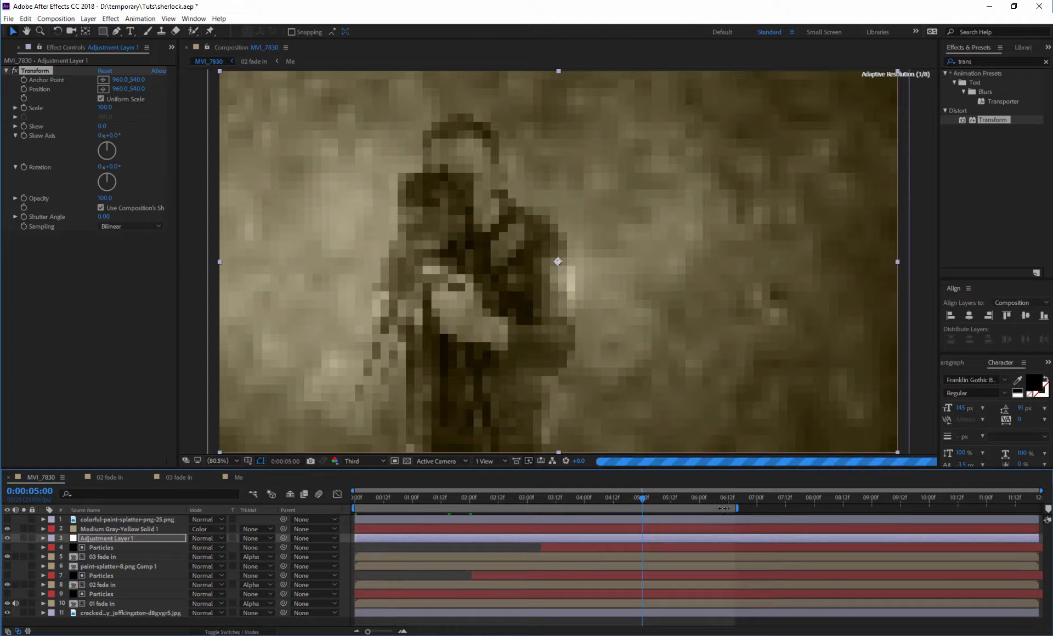
pyautogui.click(23, 167)
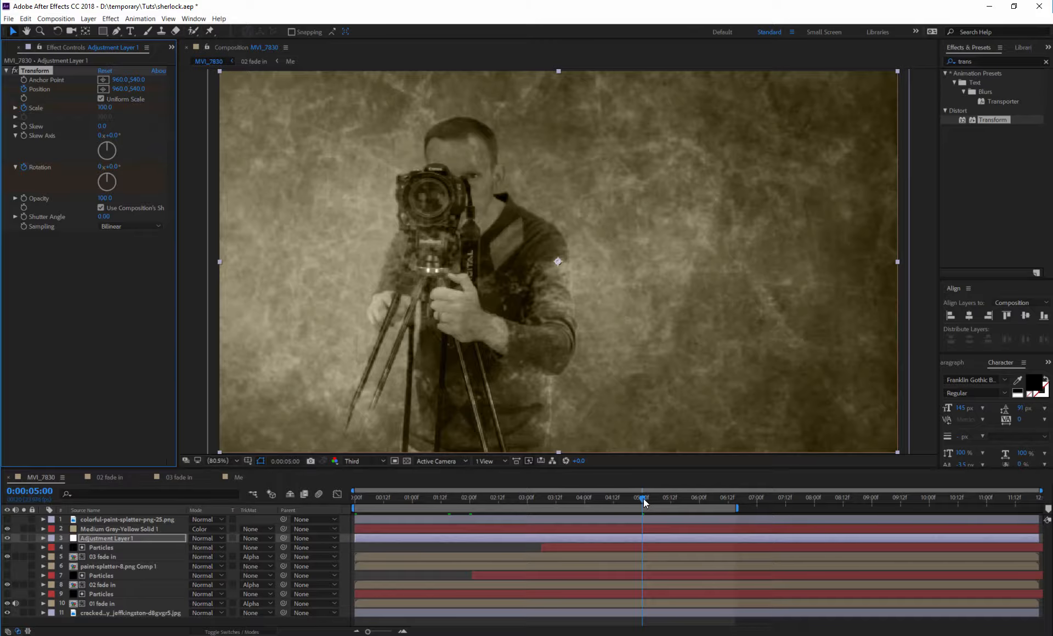
# At 0:00:02:09, set the Transform effect's Rotation to -13°, Scale to 79 and Position to 833, 540, and hide the cracked wall layer.
pyautogui.moveTo(645, 502); pyautogui.dragTo(350, 487)
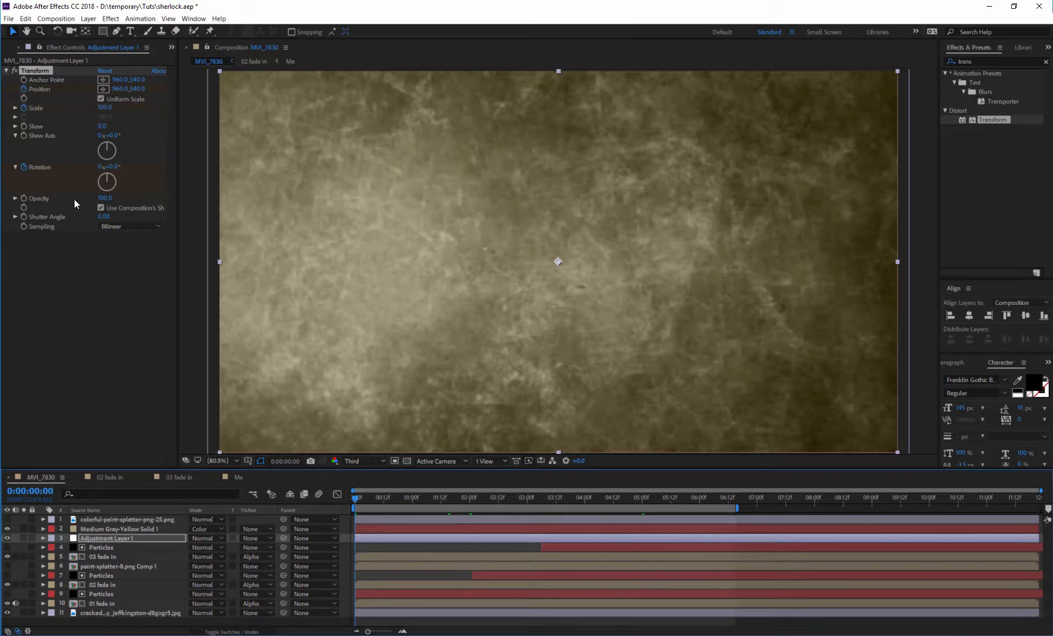
pyautogui.moveTo(363, 499); pyautogui.dragTo(491, 505)
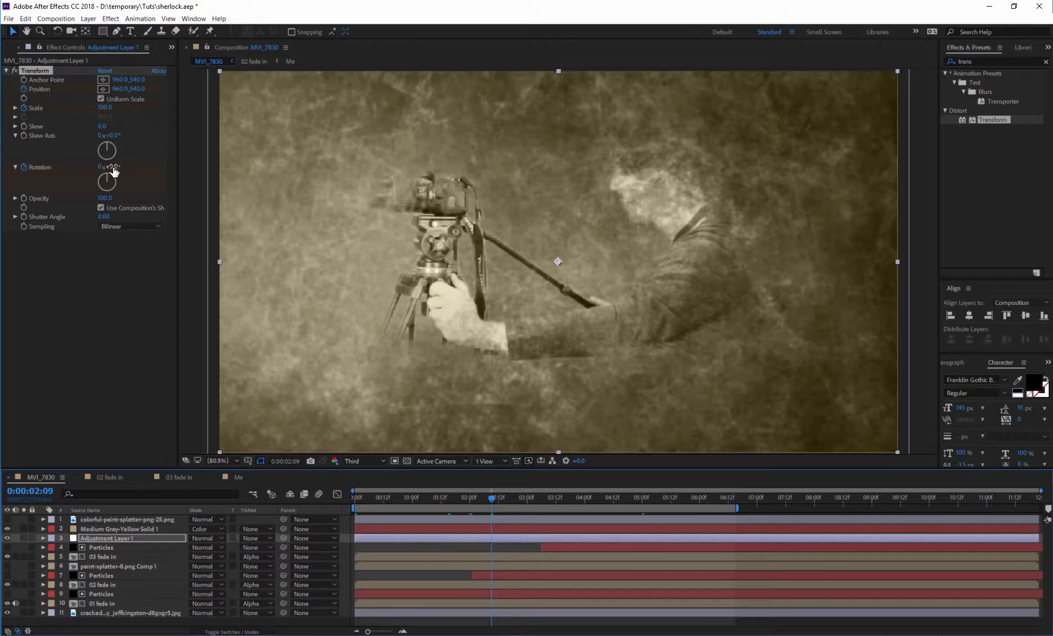
pyautogui.moveTo(107, 167); pyautogui.dragTo(104, 167)
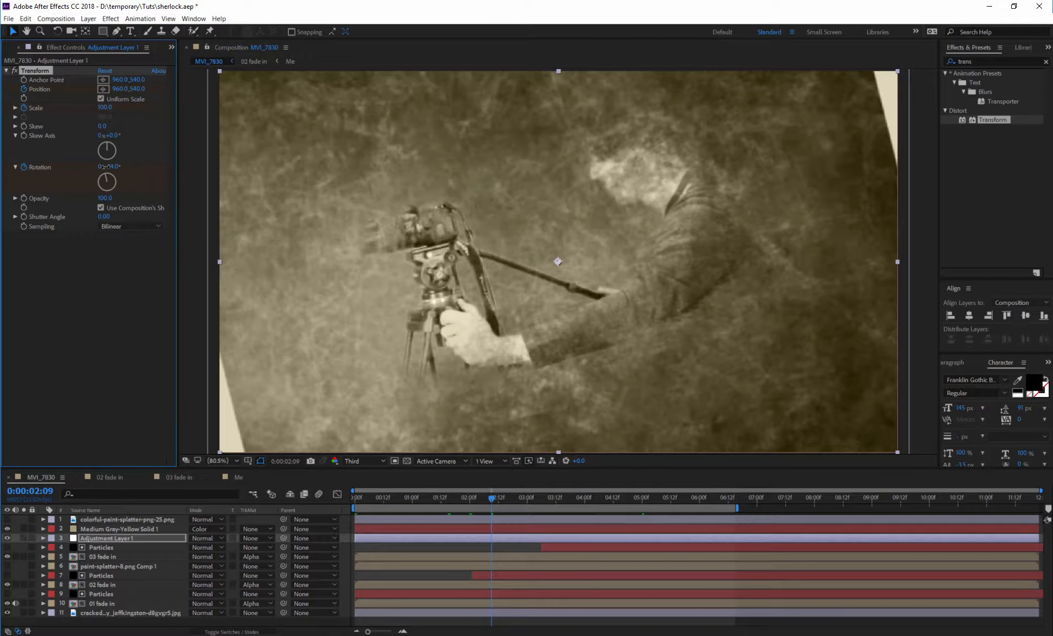
pyautogui.moveTo(107, 108); pyautogui.dragTo(91, 89)
pyautogui.click(82, 614)
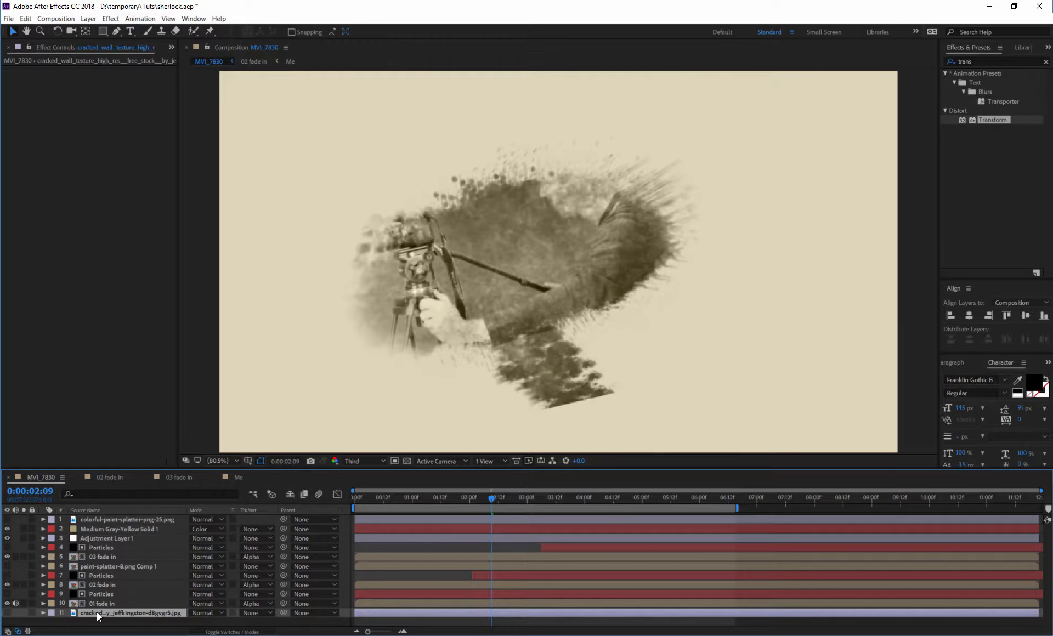
pyautogui.click(96, 604)
pyautogui.keyDown('shift'); pyautogui.click(95, 548); pyautogui.keyUp('shift')
pyautogui.rightClick(96, 547)
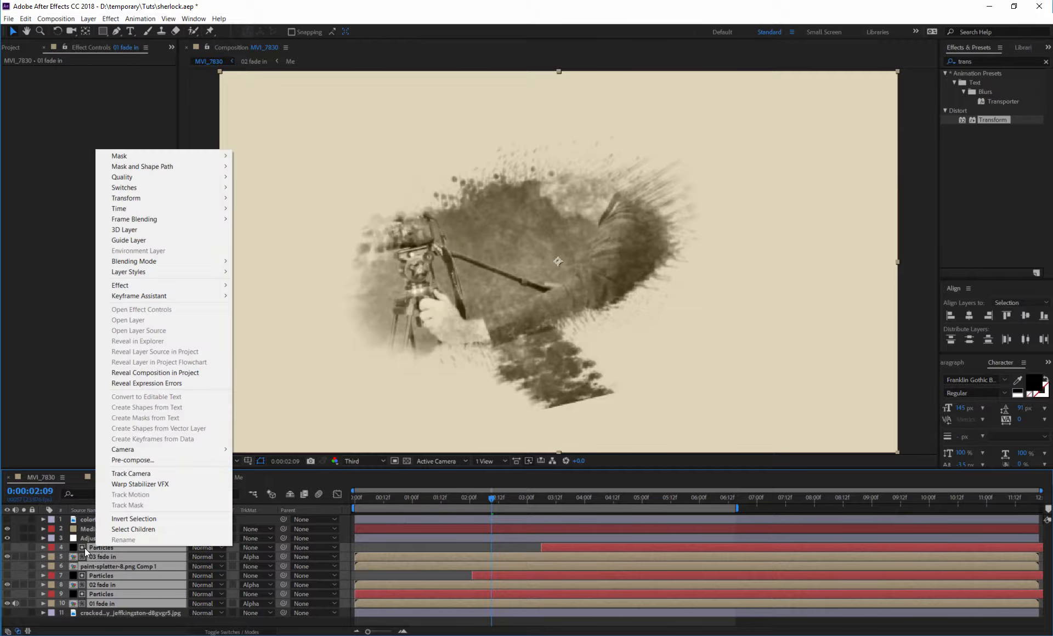
pyautogui.click(88, 539)
pyautogui.keyDown('shift'); pyautogui.click(99, 604); pyautogui.keyUp('shift')
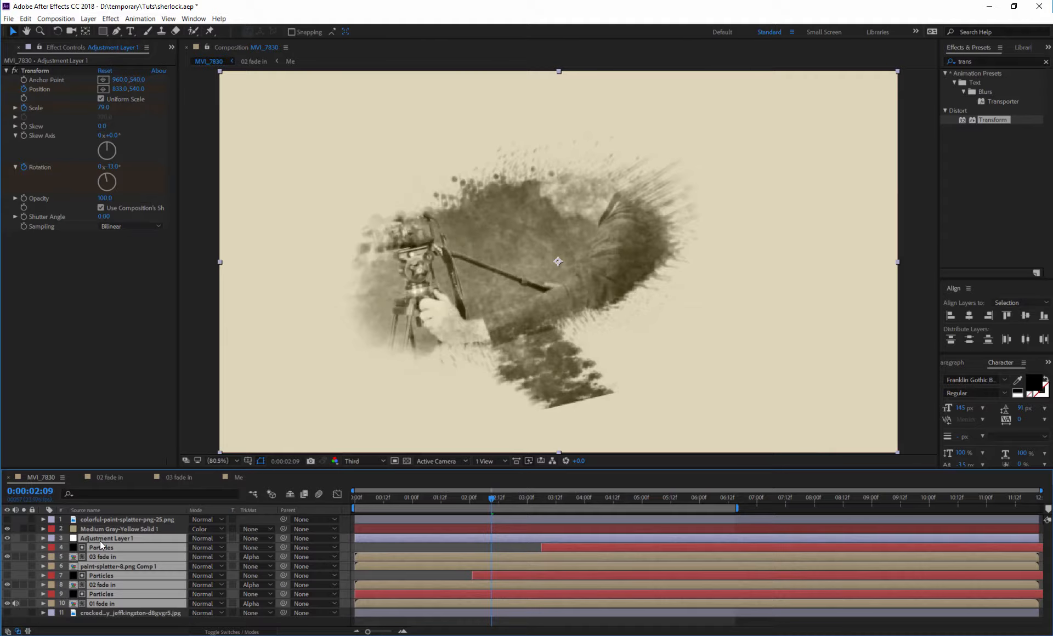
pyautogui.click(198, 540)
pyautogui.click(101, 526)
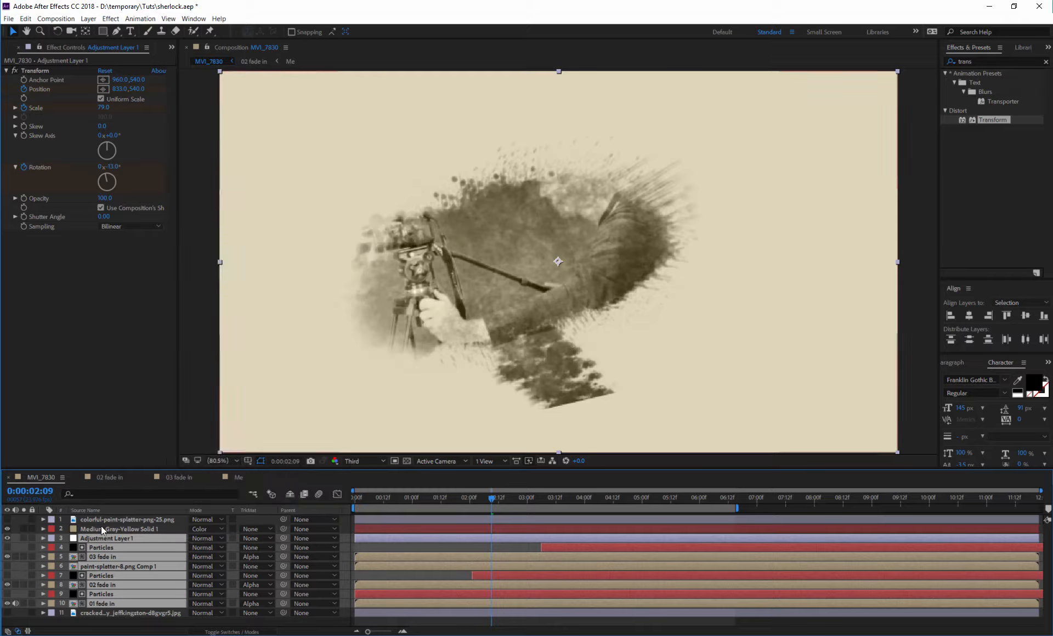
# Reveal Adjustment Layer 1's keyframes and move the Position, Scale and Rotation keyframes from 0:00:02:09 to the start of the timeline.
pyautogui.click(101, 540)
pyautogui.press('u')
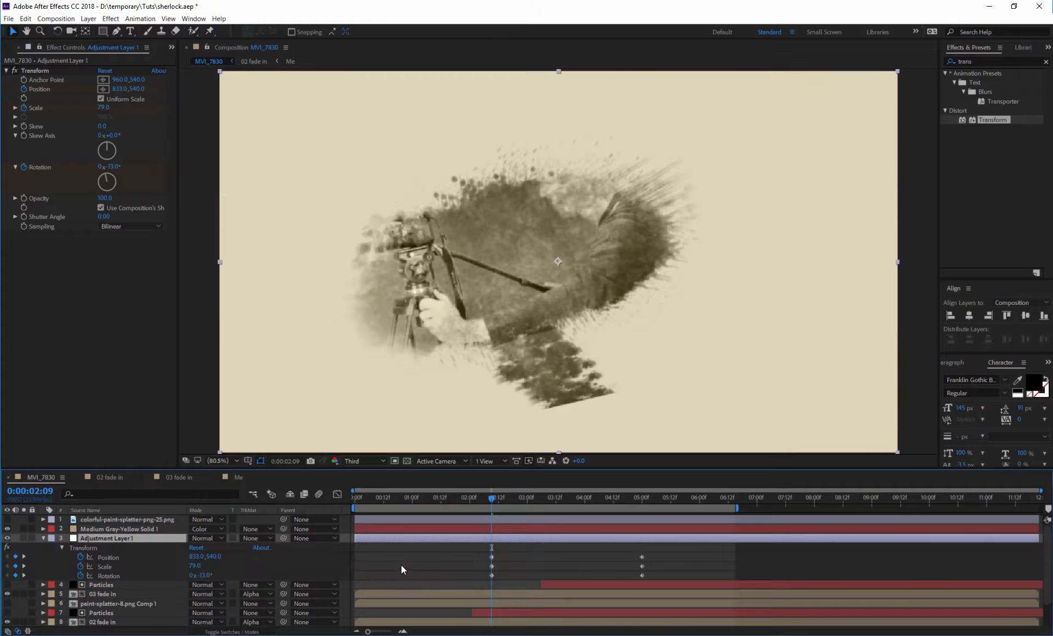
pyautogui.moveTo(476, 550); pyautogui.dragTo(496, 579)
pyautogui.moveTo(491, 576); pyautogui.dragTo(357, 575)
pyautogui.moveTo(661, 553); pyautogui.dragTo(337, 580)
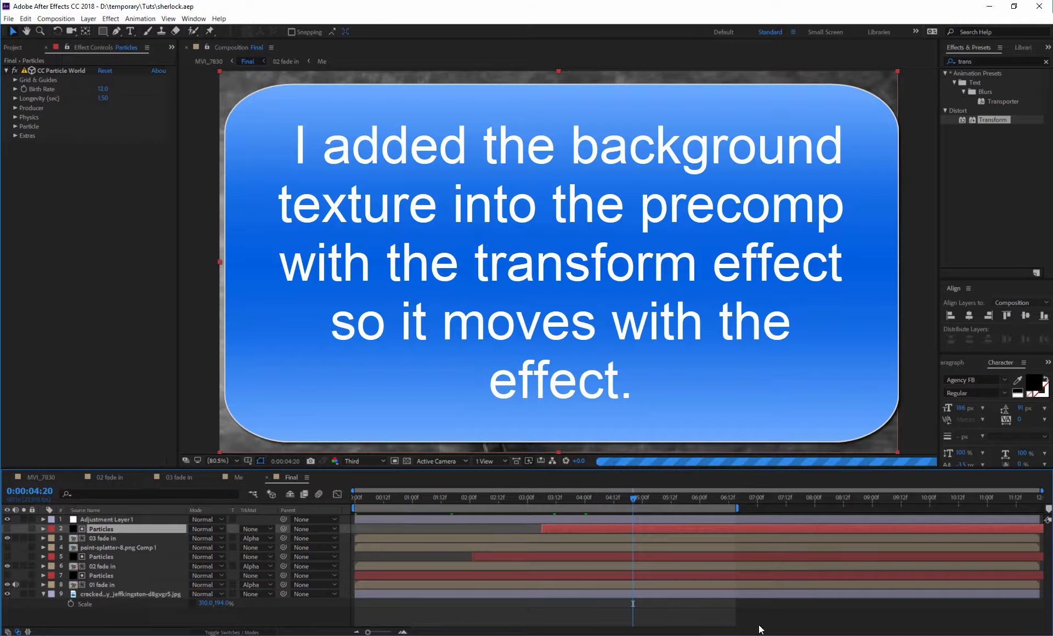
pyautogui.moveTo(352, 502); pyautogui.dragTo(685, 502)
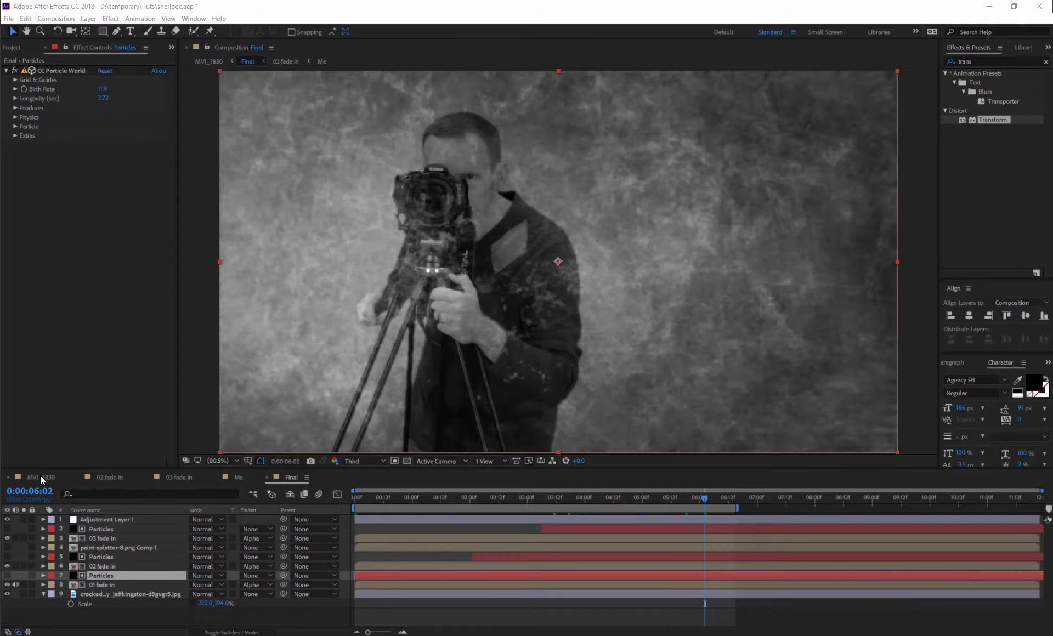
pyautogui.click(41, 476)
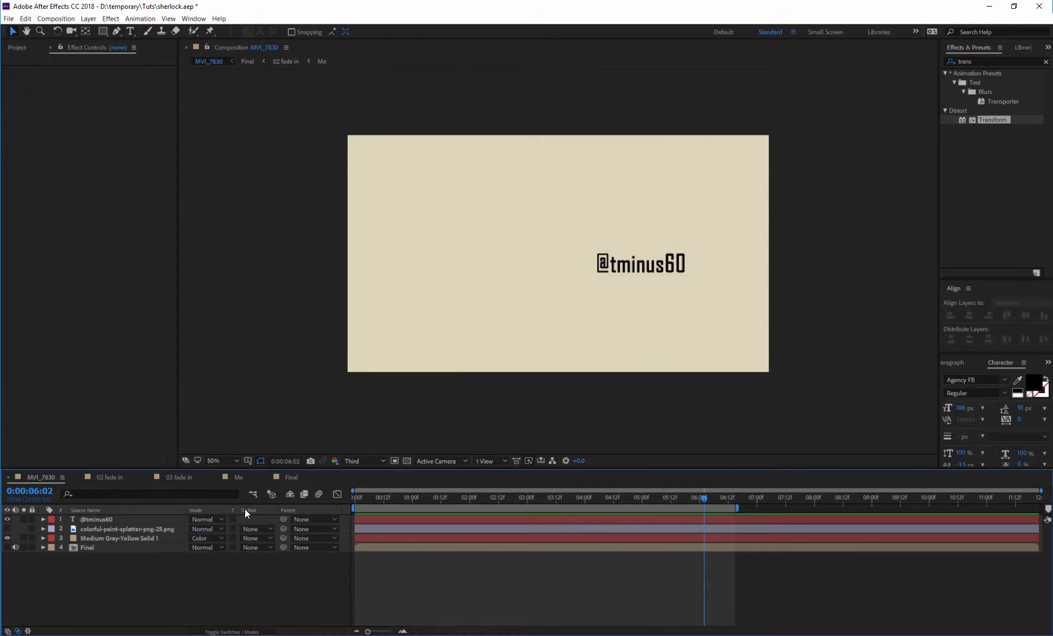
pyautogui.click(96, 520)
pyautogui.press('Delete')
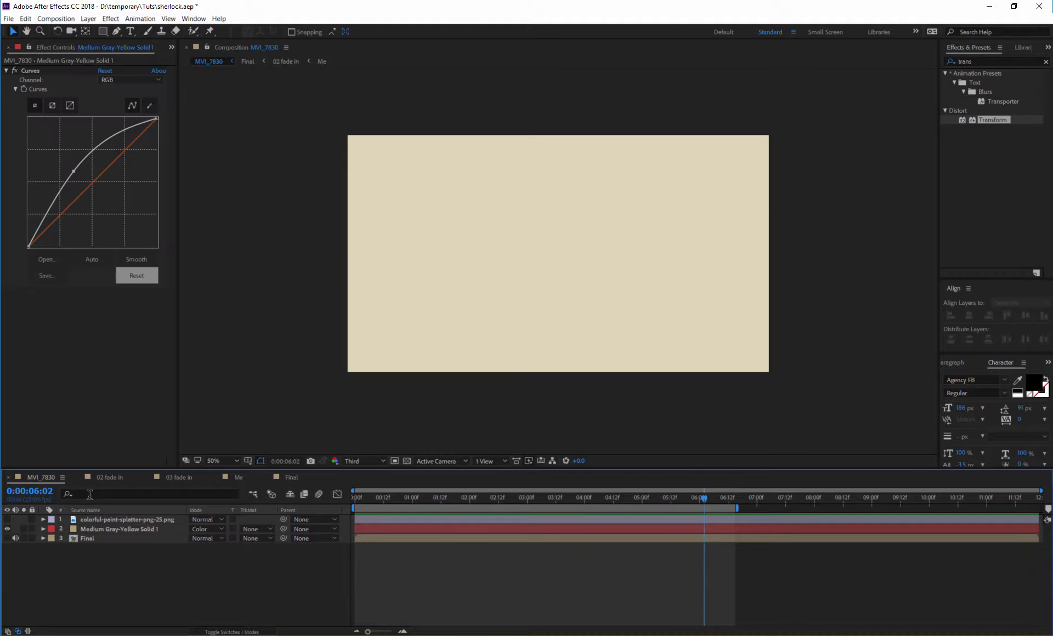
pyautogui.doubleClick(98, 539)
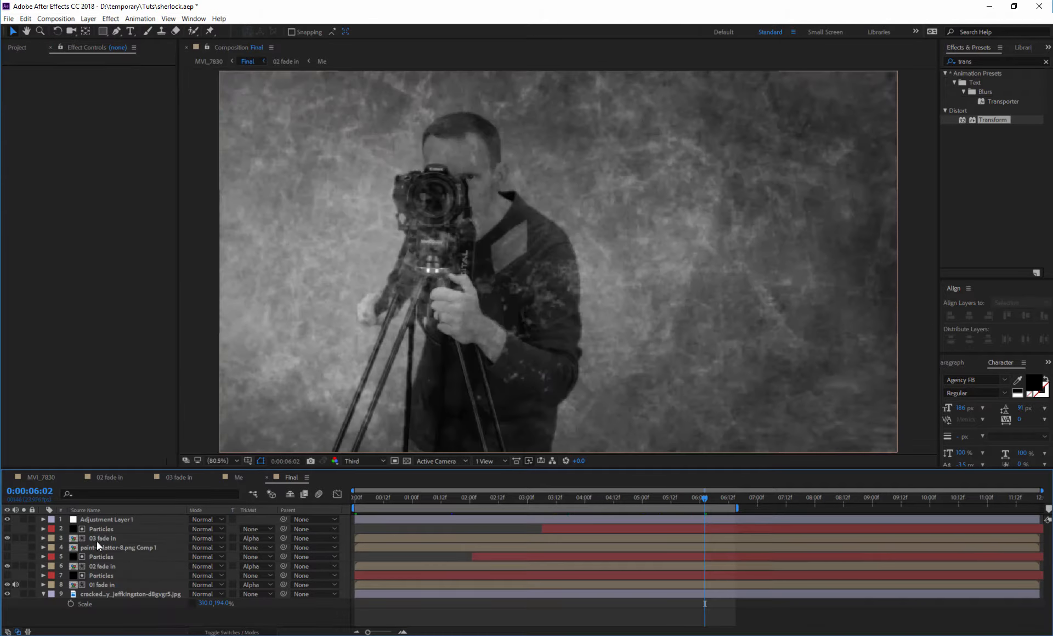
pyautogui.doubleClick(100, 539)
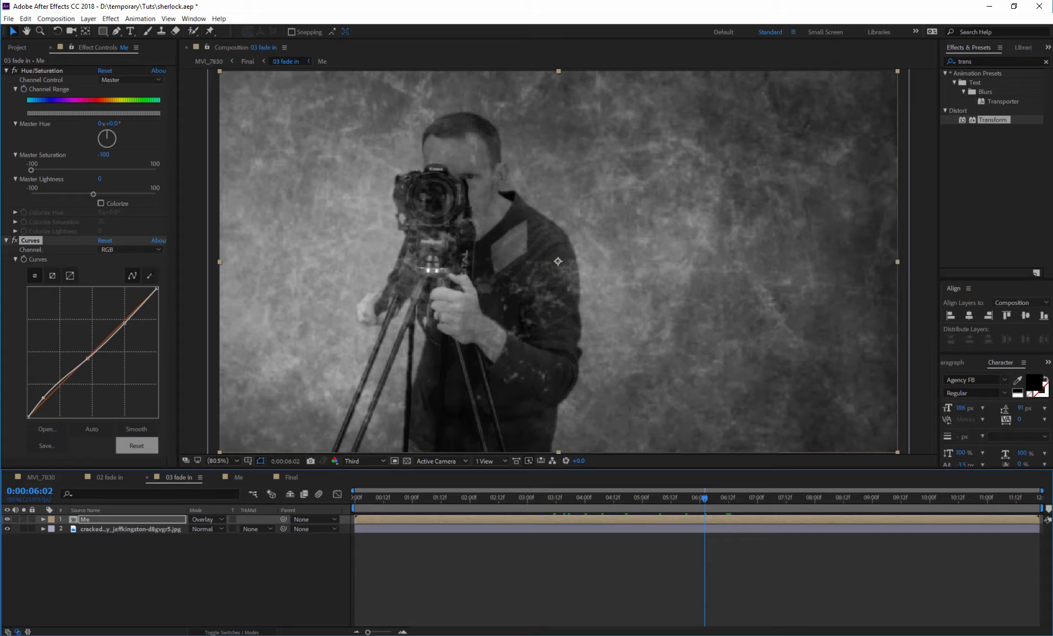
pyautogui.click(132, 574)
pyautogui.hotkey('ctrl', 'v')
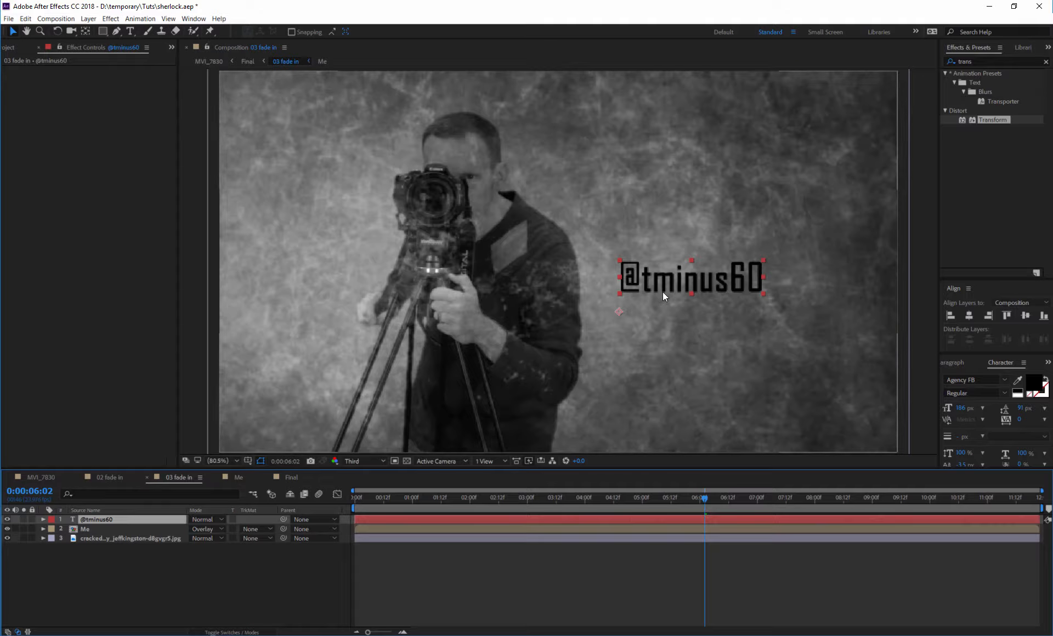
pyautogui.click(559, 494)
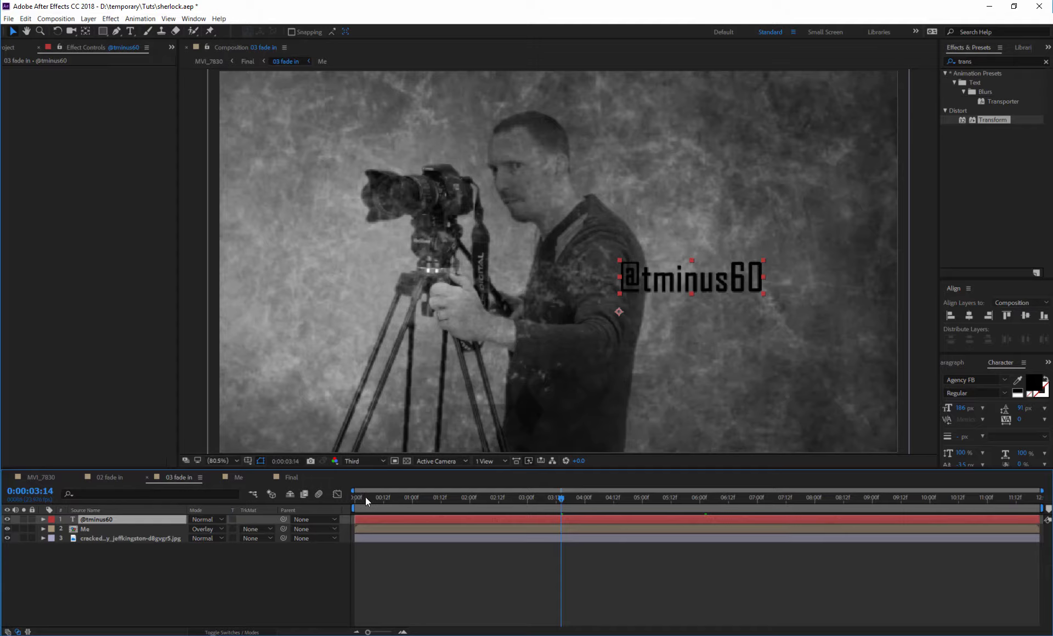
pyautogui.moveTo(560, 498); pyautogui.dragTo(577, 498)
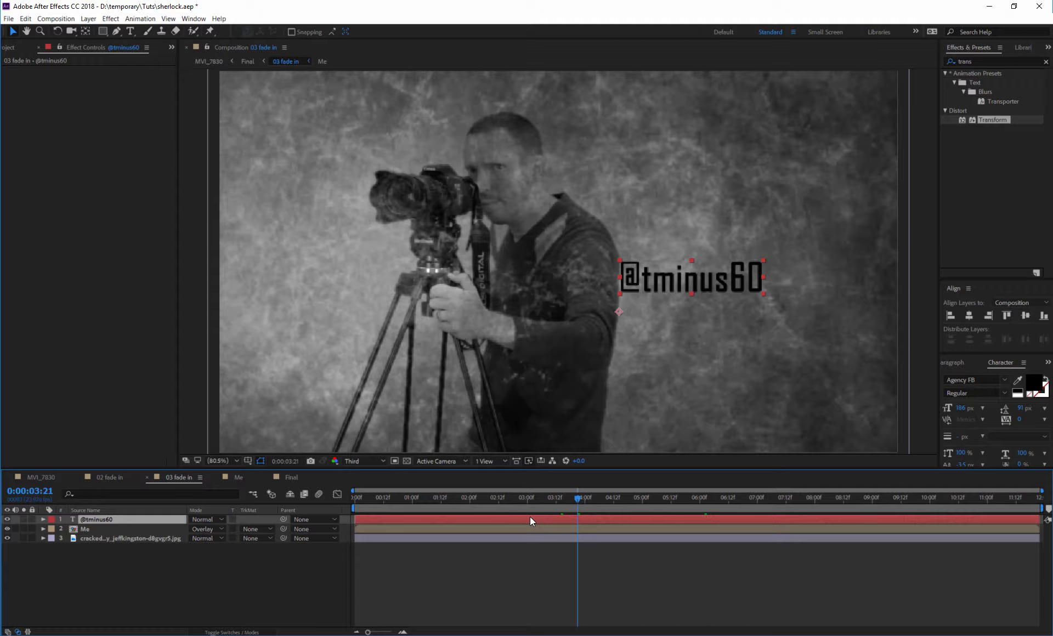
pyautogui.hotkey('alt', '[')
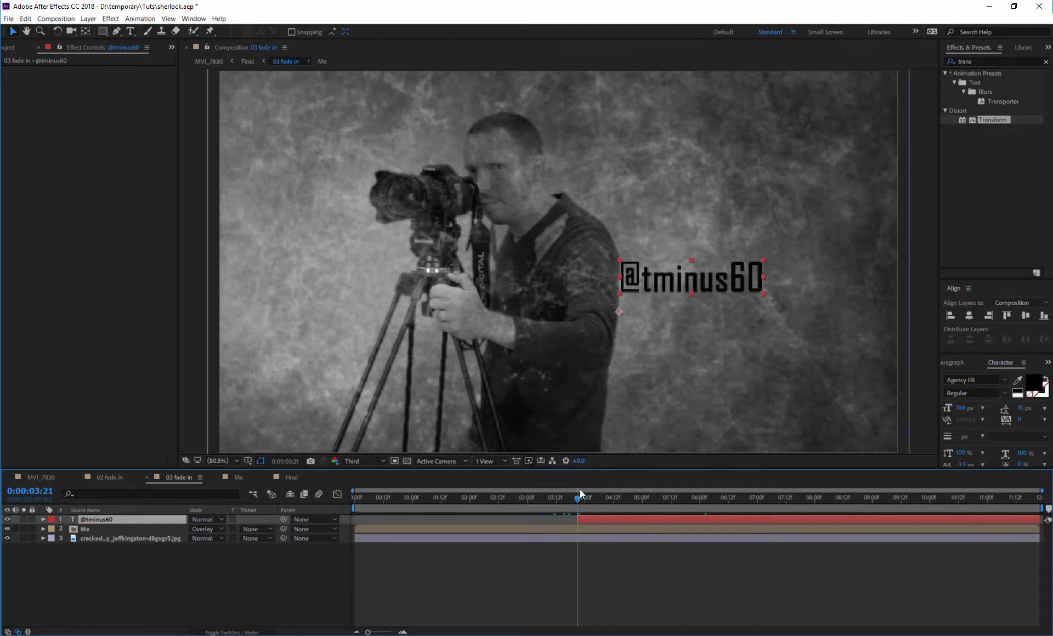
pyautogui.moveTo(577, 501); pyautogui.dragTo(560, 503)
pyautogui.click(601, 500)
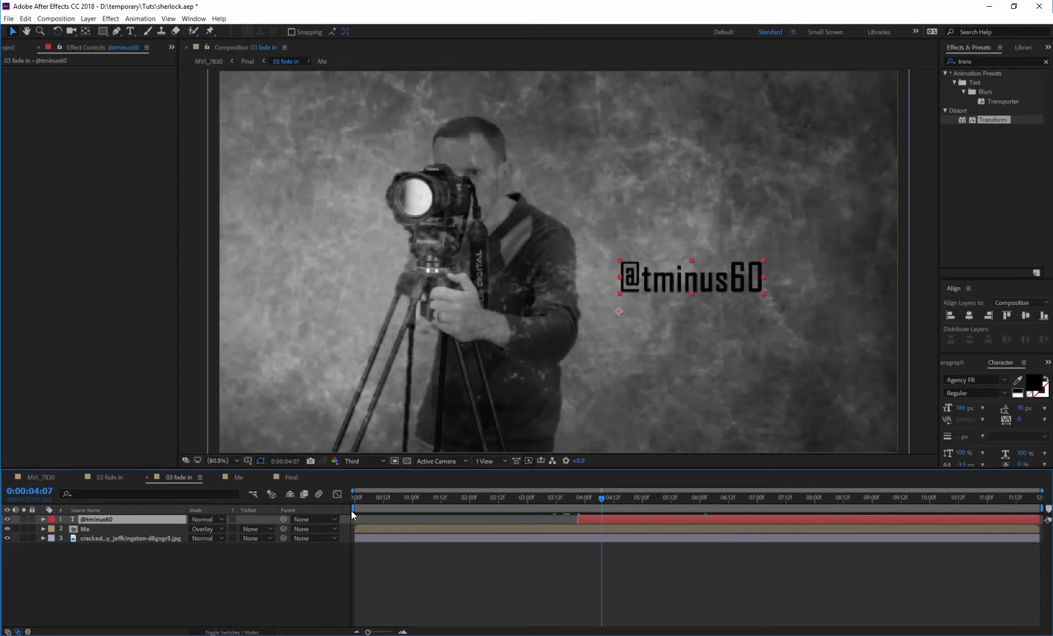
pyautogui.click(46, 477)
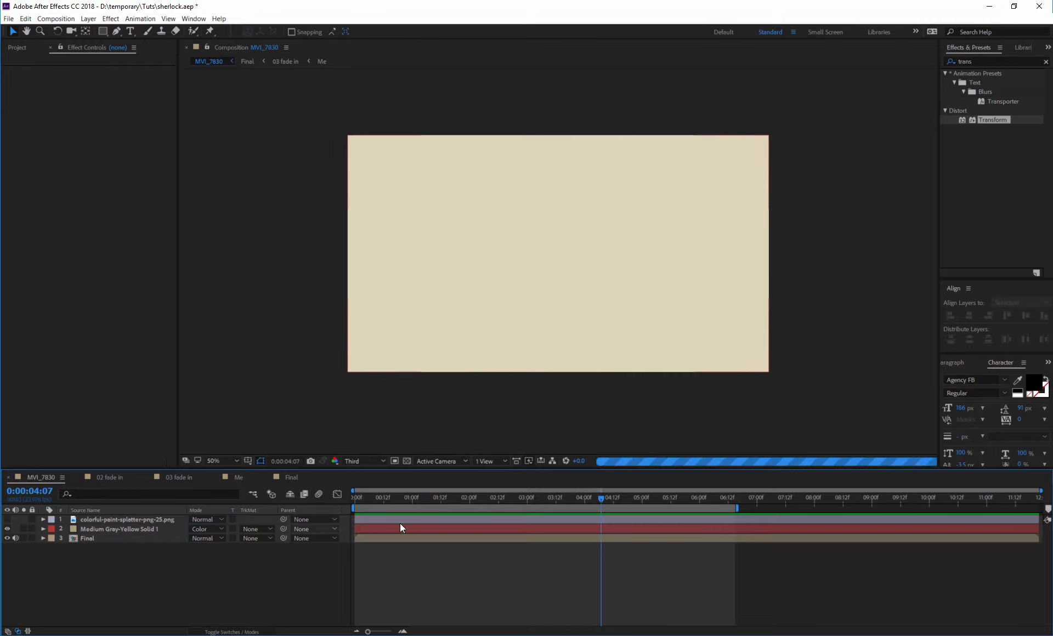
pyautogui.hotkey('shift', '/')
pyautogui.moveTo(601, 500); pyautogui.dragTo(674, 502)
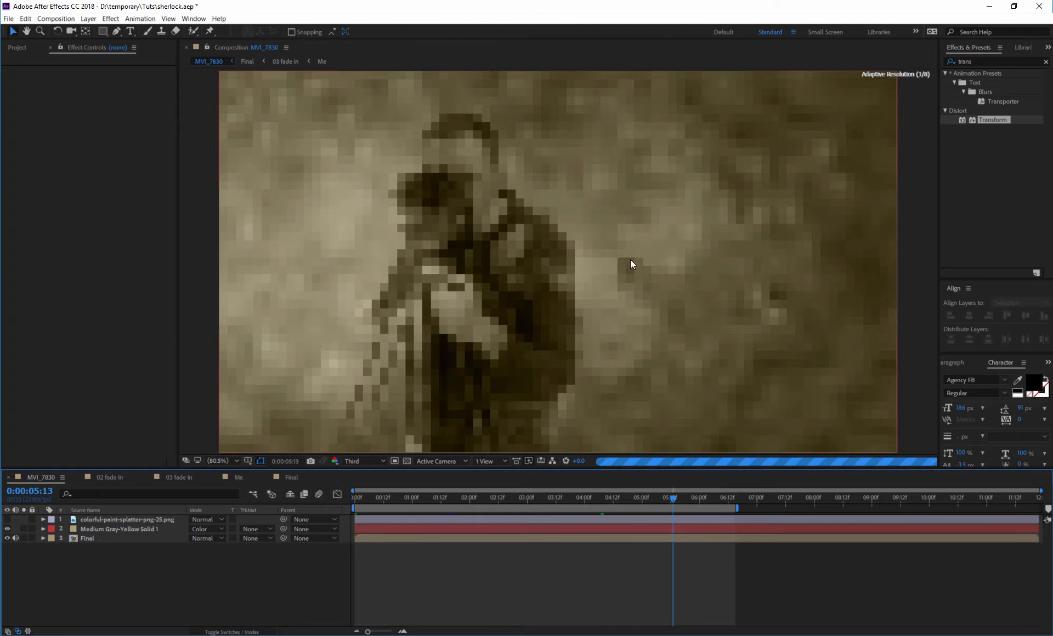
pyautogui.moveTo(675, 497); pyautogui.dragTo(711, 498)
pyautogui.press('space')
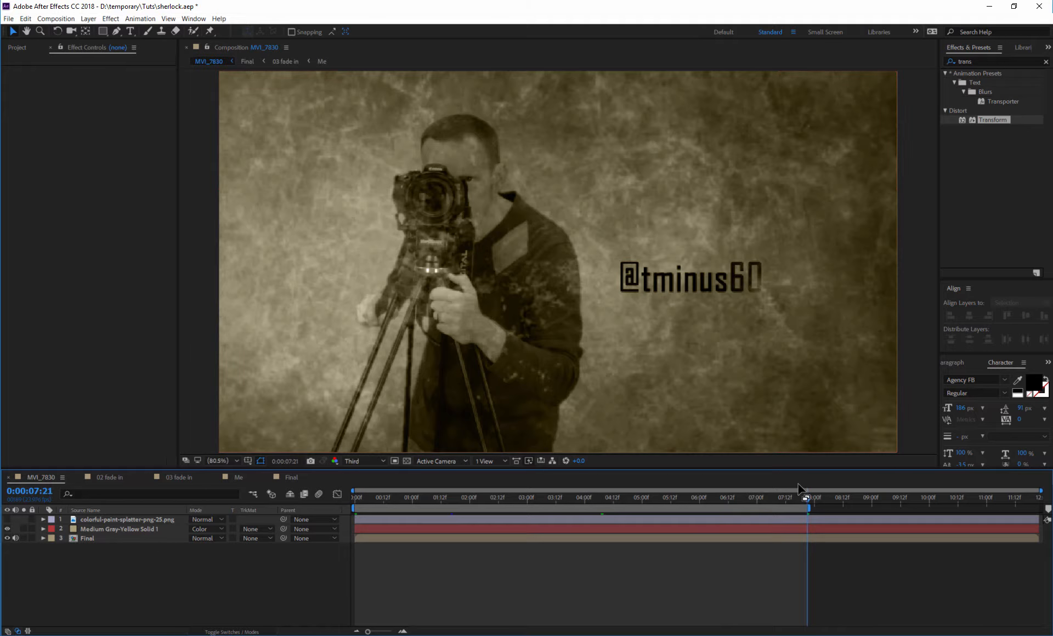
# Extend the end of MVI_7830's work area to about 0:00:08:13, save the project and scrub through the finished animation.
pyautogui.moveTo(809, 509); pyautogui.dragTo(849, 509)
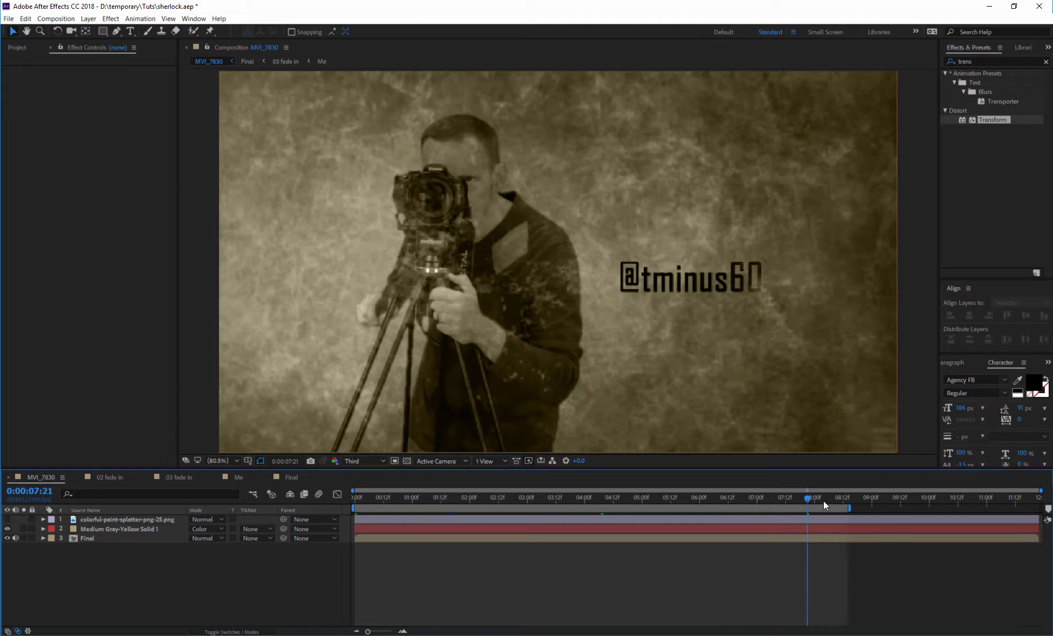
pyautogui.hotkey('ctrl', 's')
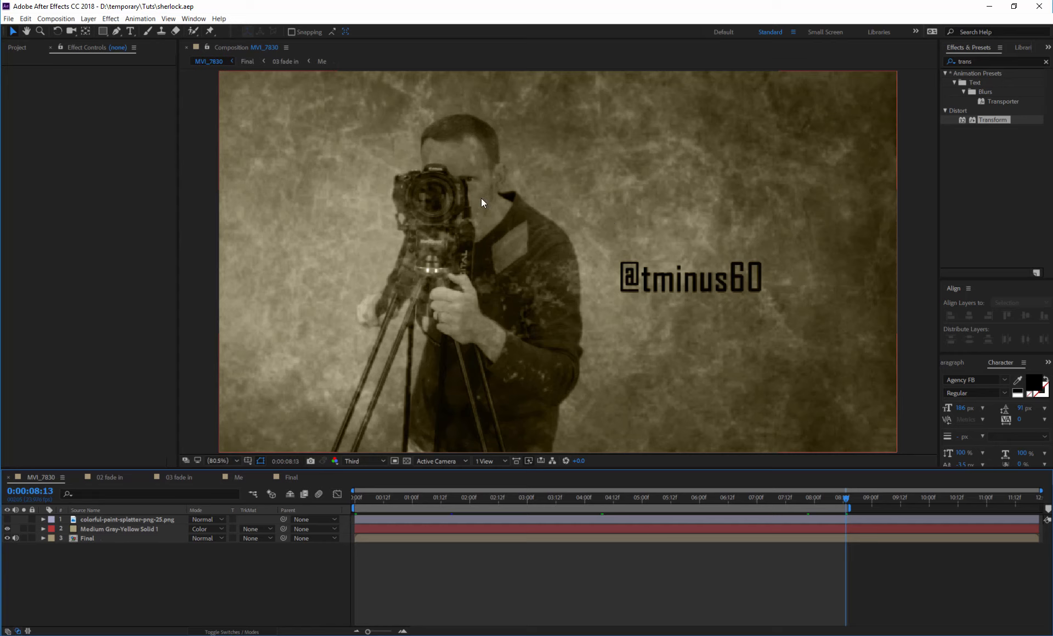
pyautogui.moveTo(446, 498); pyautogui.dragTo(845, 510)
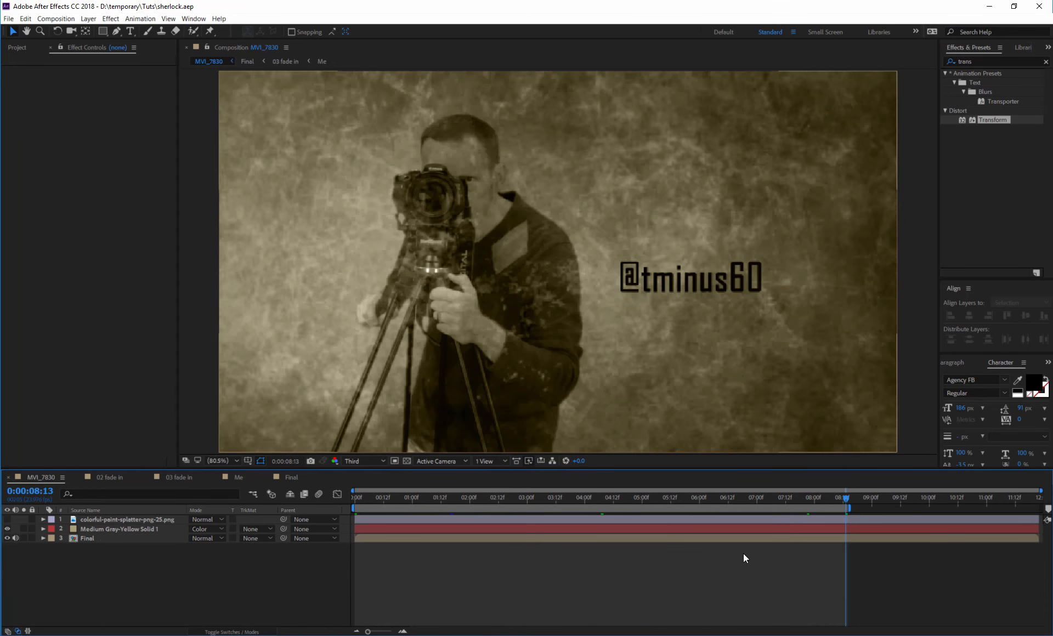